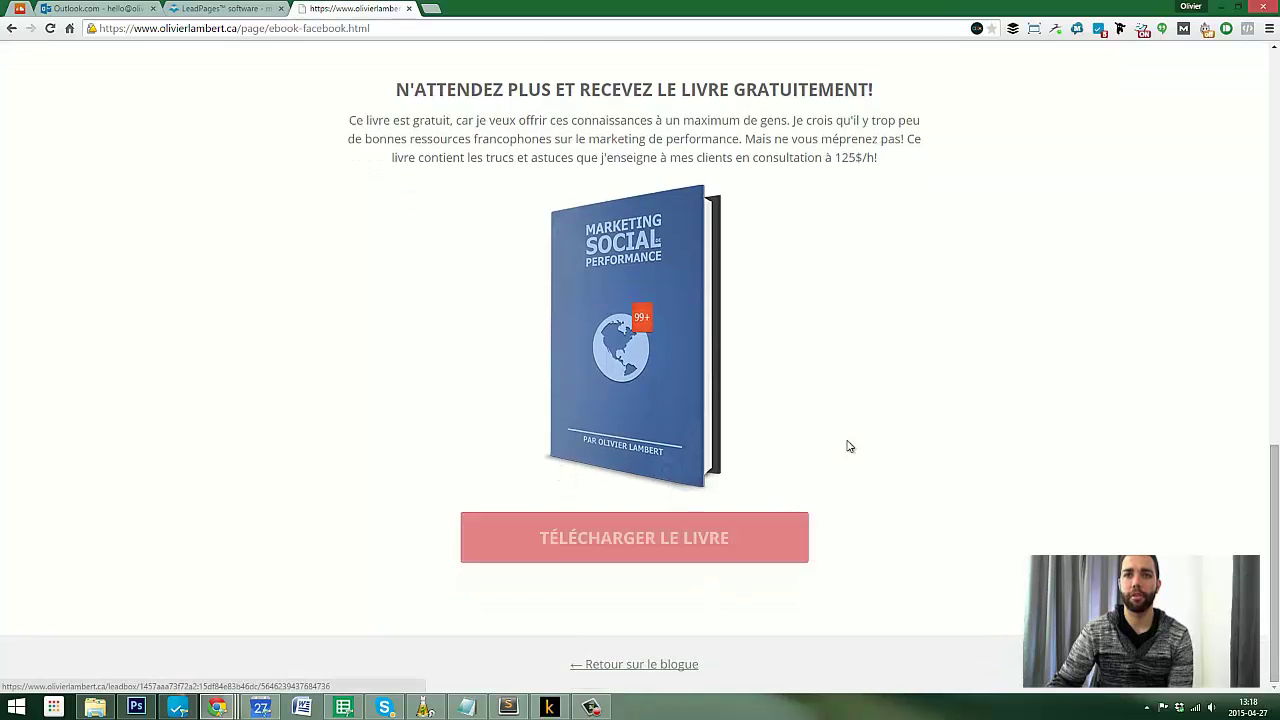
Open the ebook page's download form, check the fields and the situation options it asks for, and close it
scroll(850, 470, up, 10)
click(815, 388)
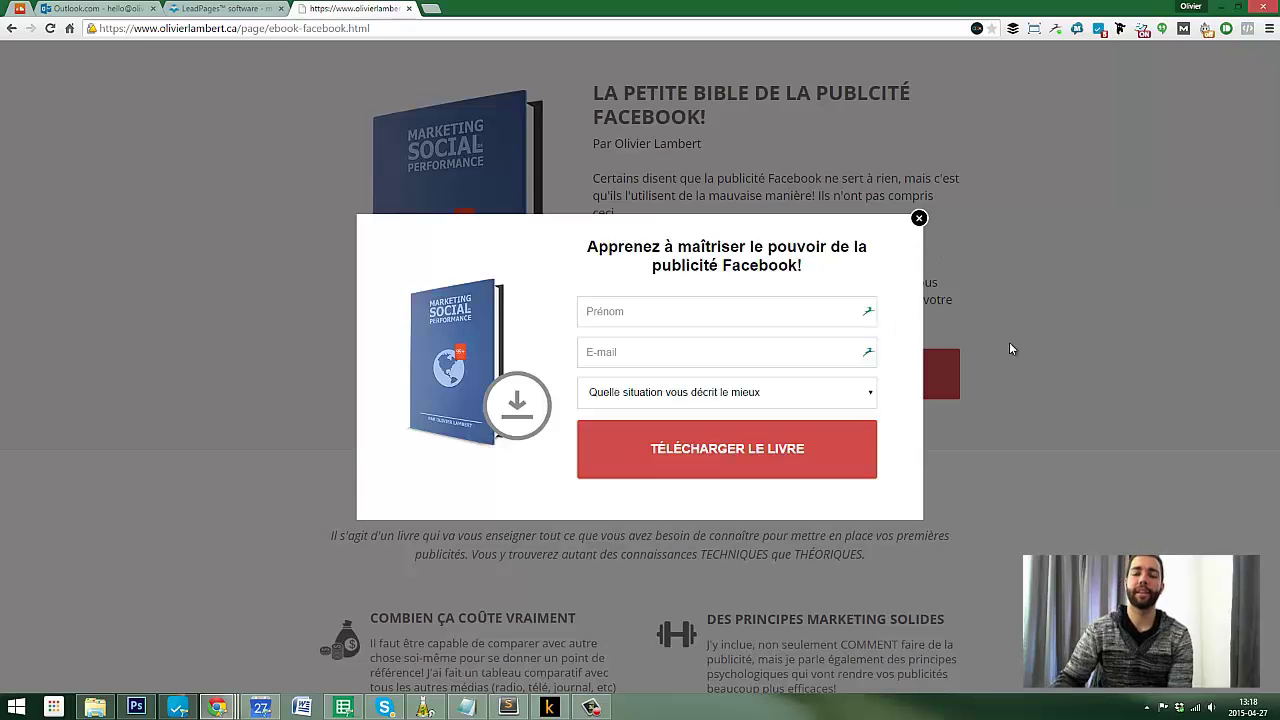
click(653, 320)
click(725, 395)
click(723, 394)
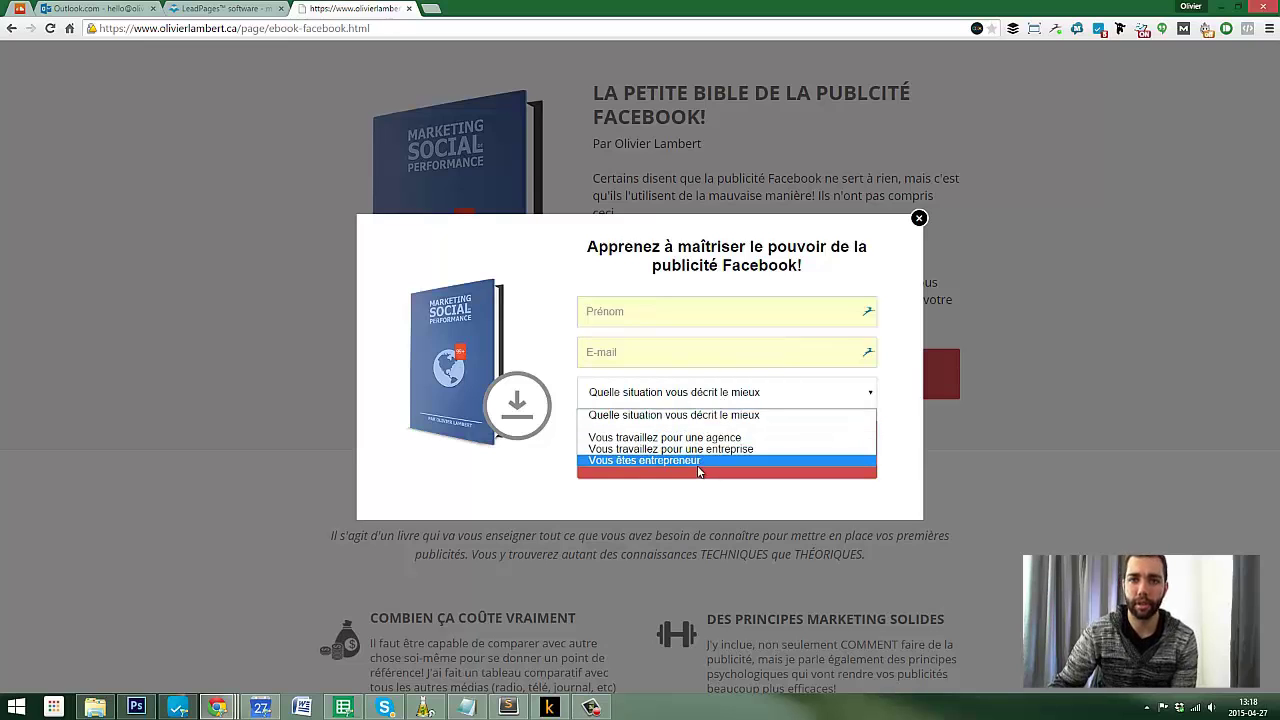
click(733, 415)
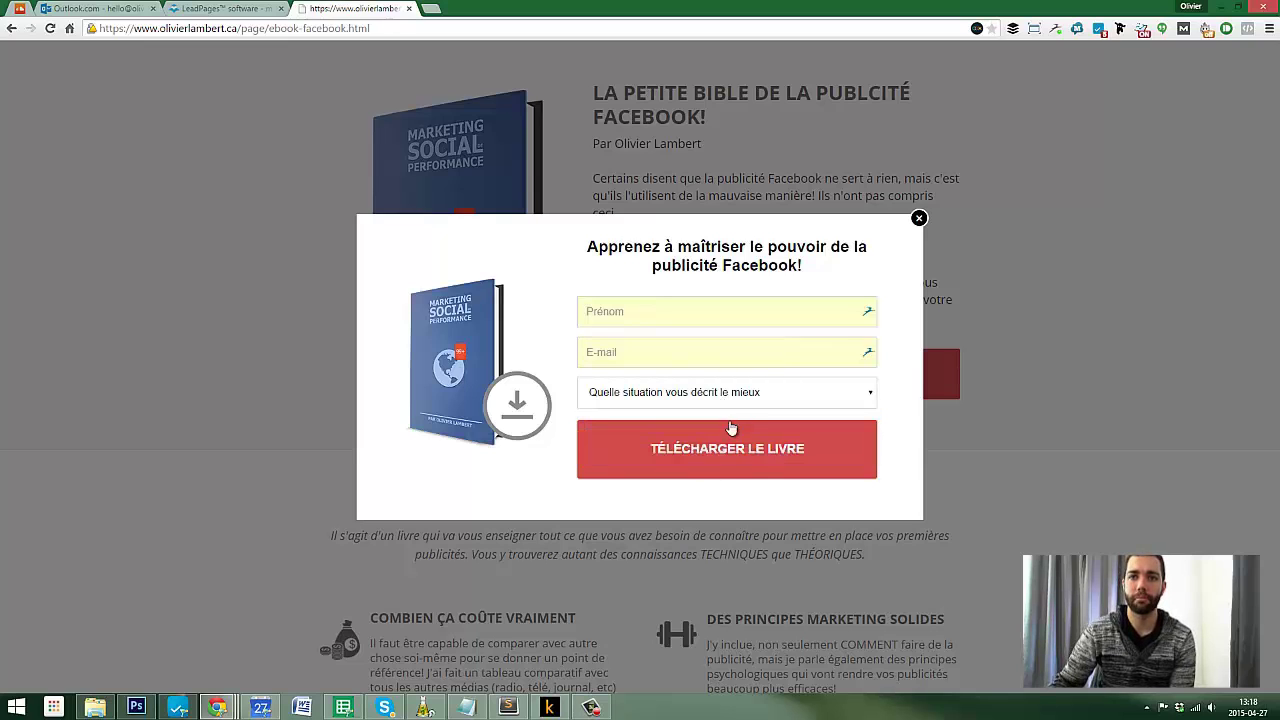
click(918, 218)
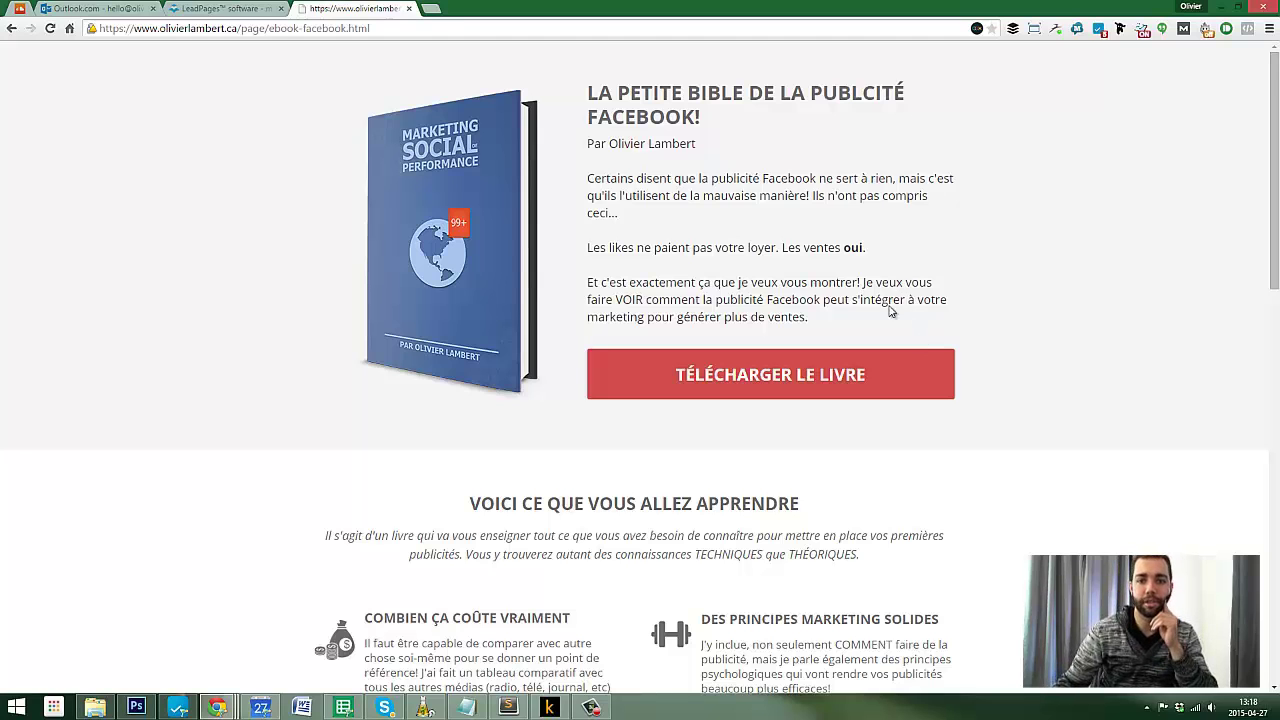
Switch to the LeadPages product page and go to the member login
key(ctrl+shift+Tab)
scroll(800, 270, down, 15)
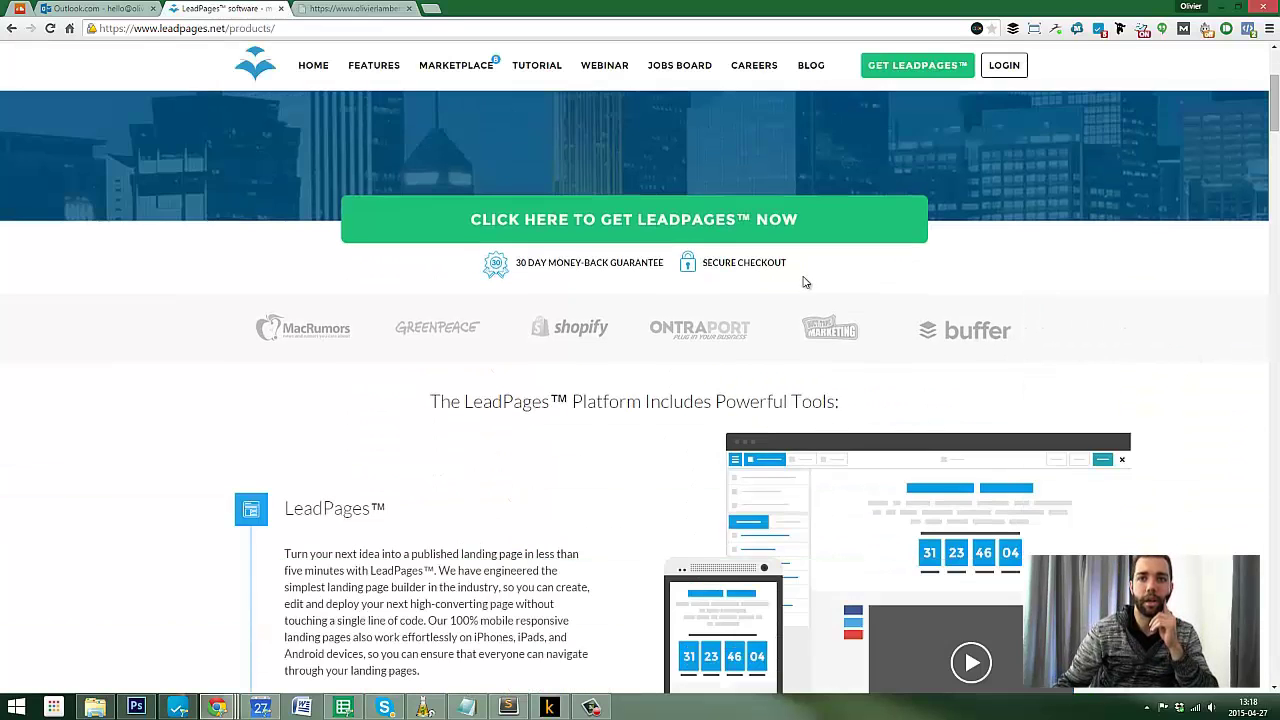
drag(1274, 302, 1135, 67)
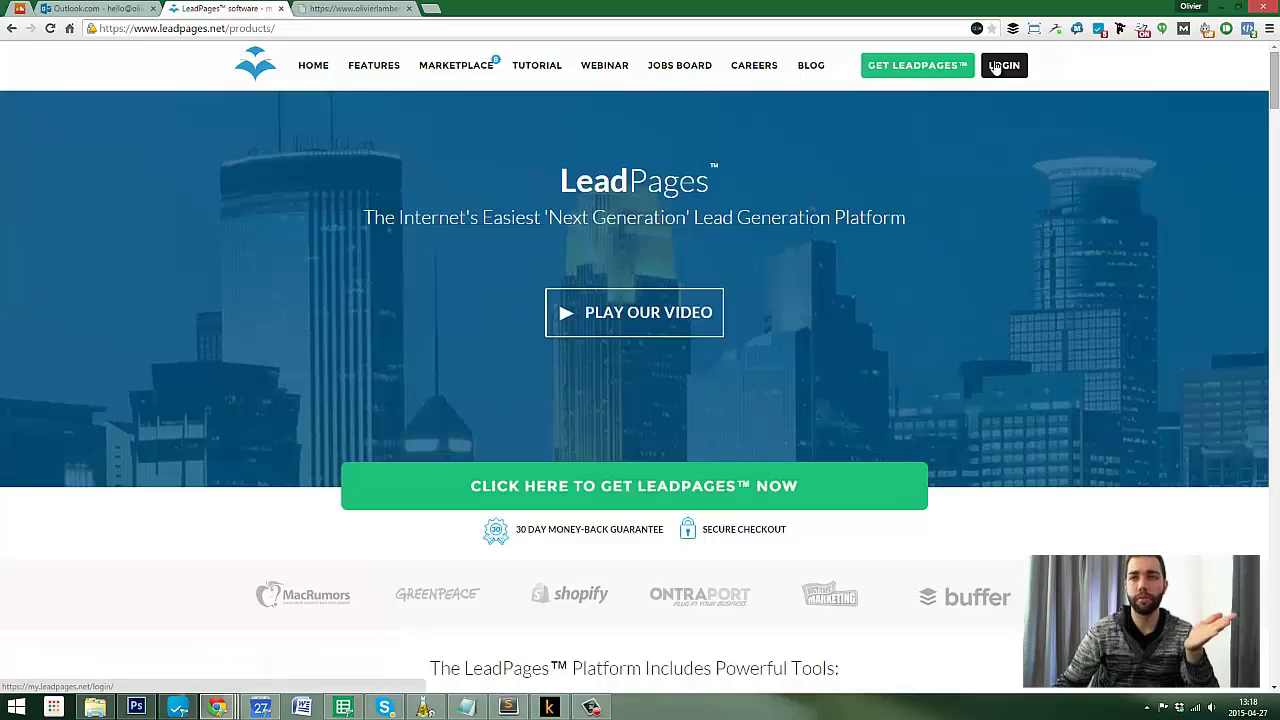
click(995, 66)
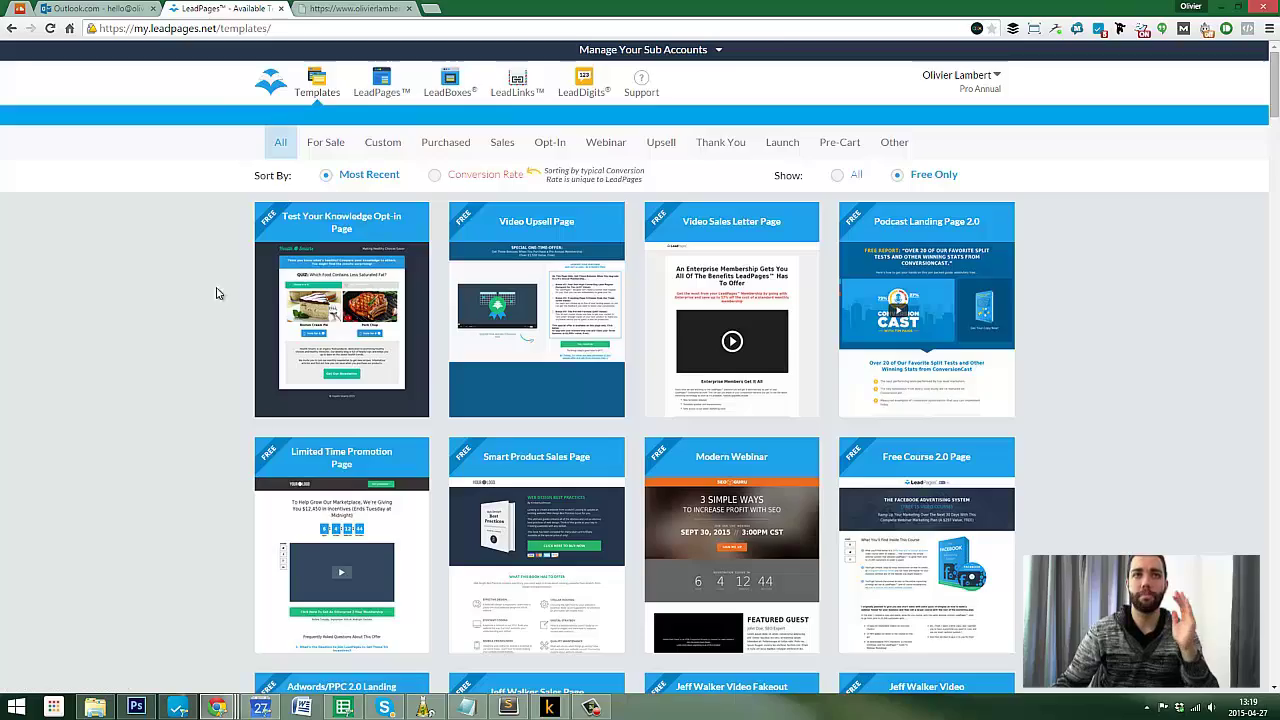
Browse the full gallery of free LeadPages templates to see which landing page designs are available
scroll(218, 293, down, 15)
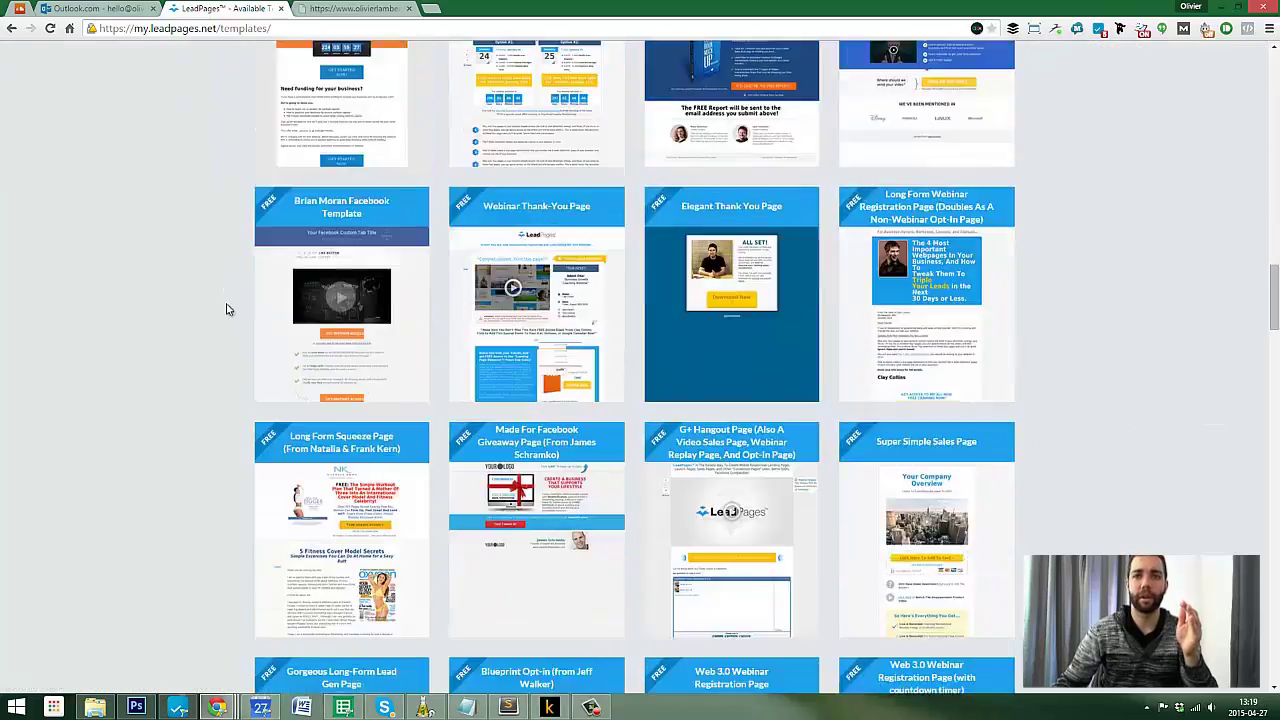
scroll(220, 320, down, 15)
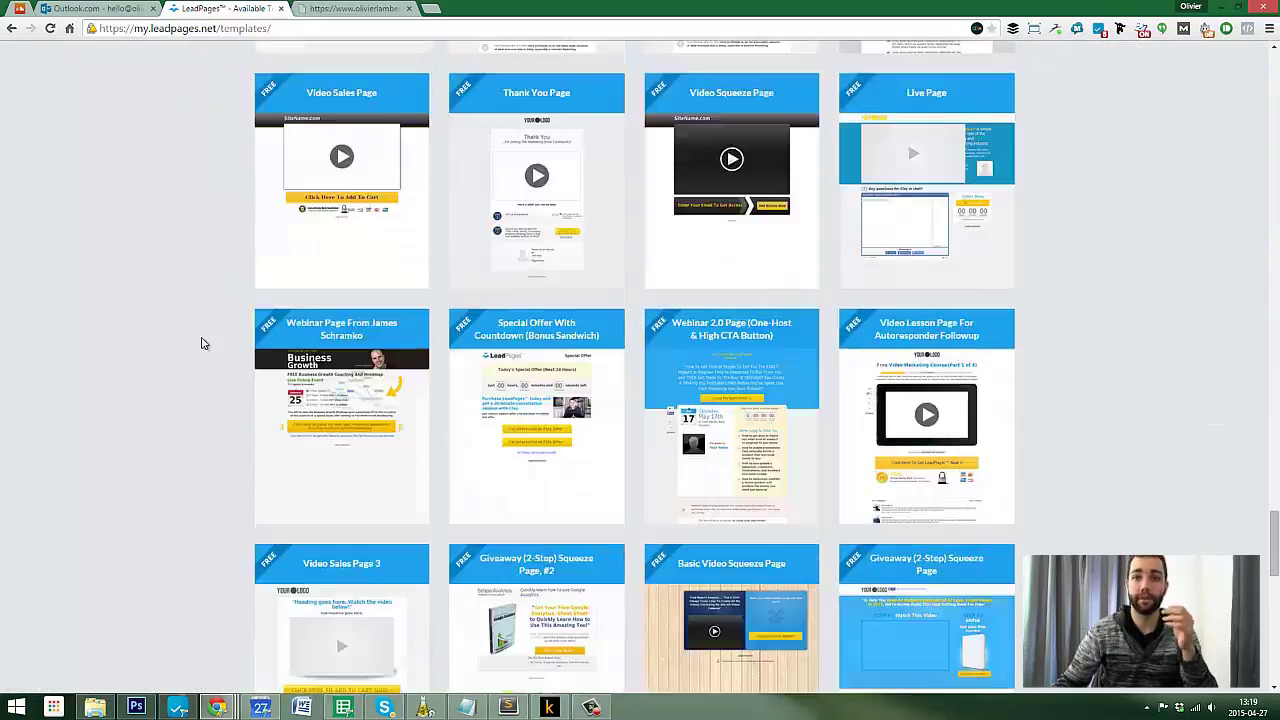
scroll(205, 335, down, 2)
scroll(205, 330, down, 6)
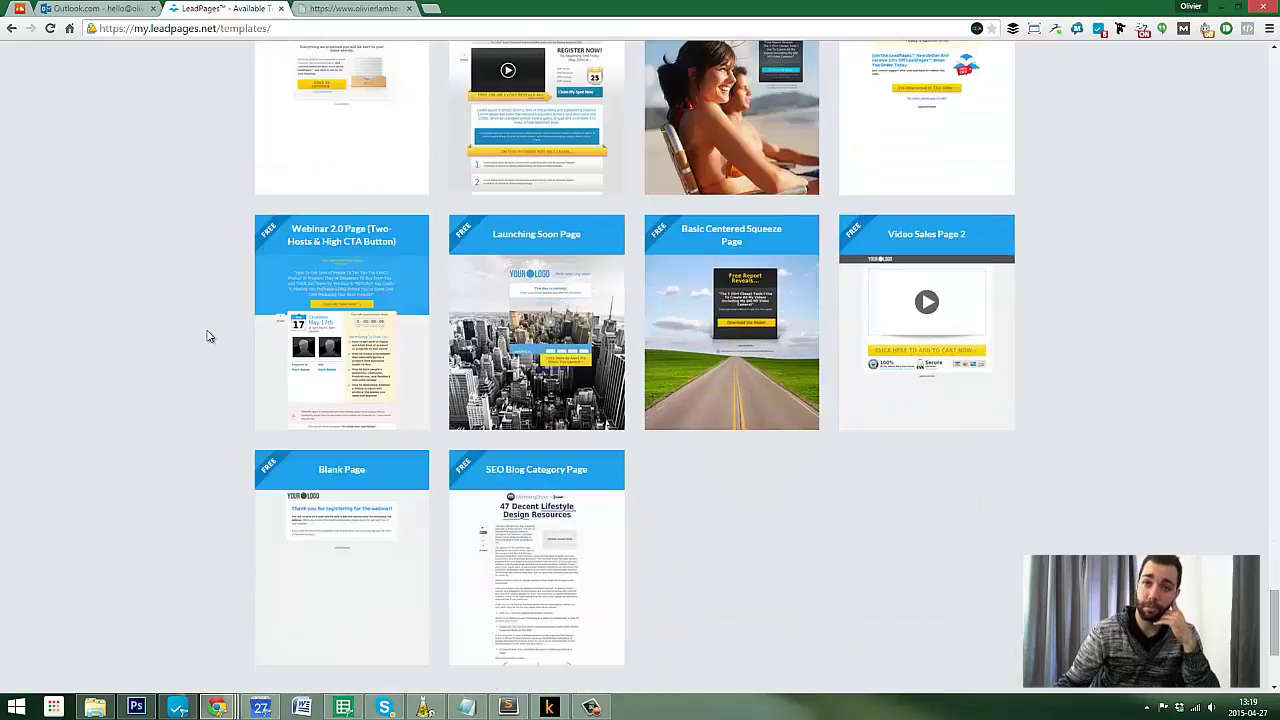
scroll(212, 338, up, 1)
scroll(212, 338, up, 1)
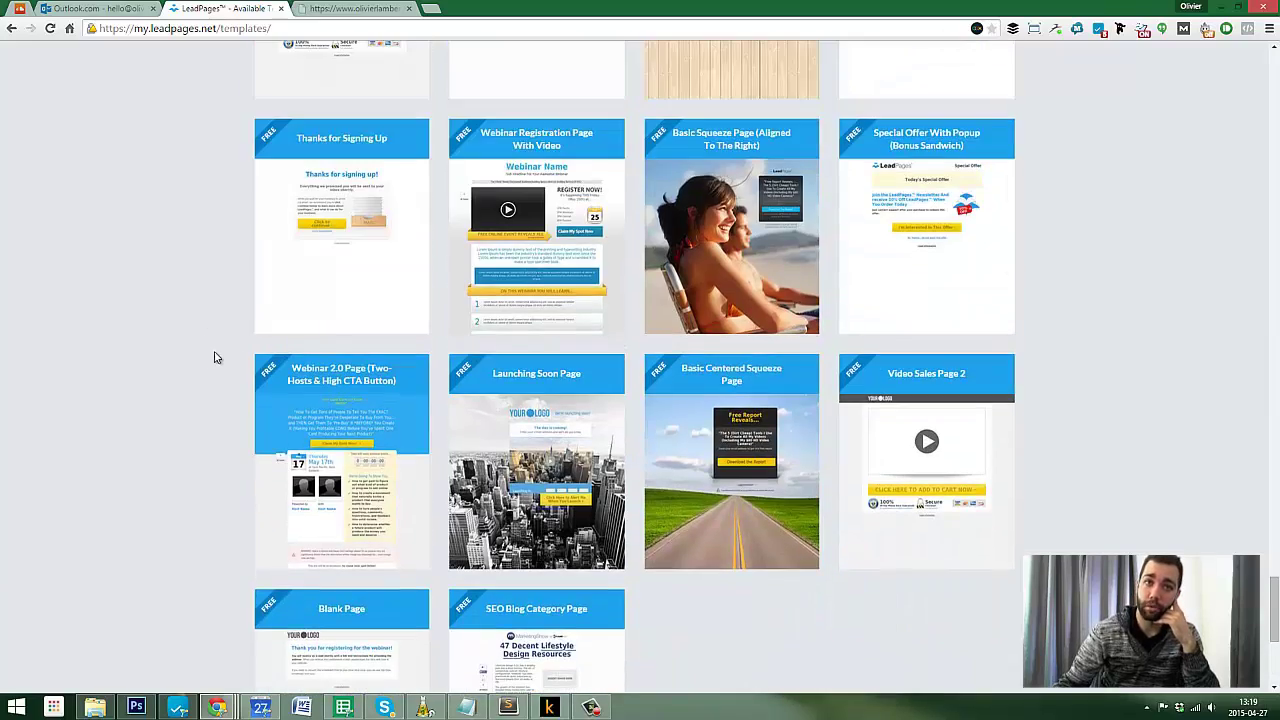
scroll(210, 355, up, 20)
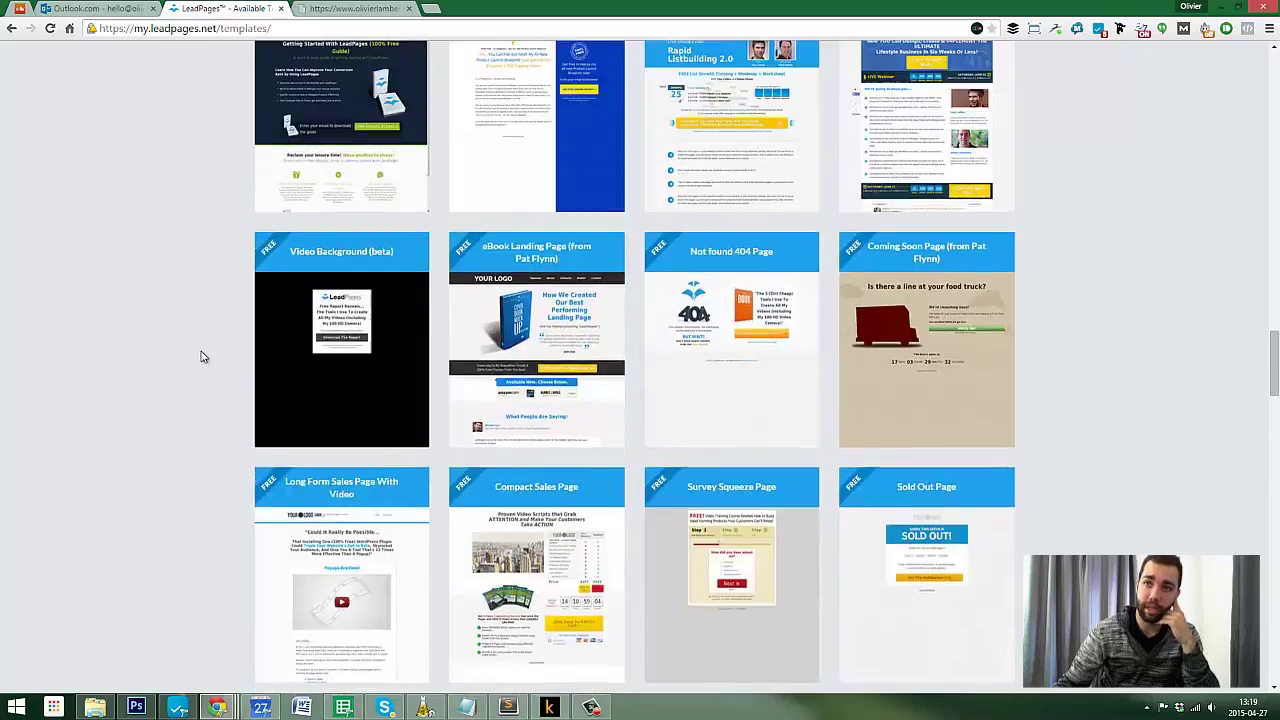
scroll(203, 370, up, 20)
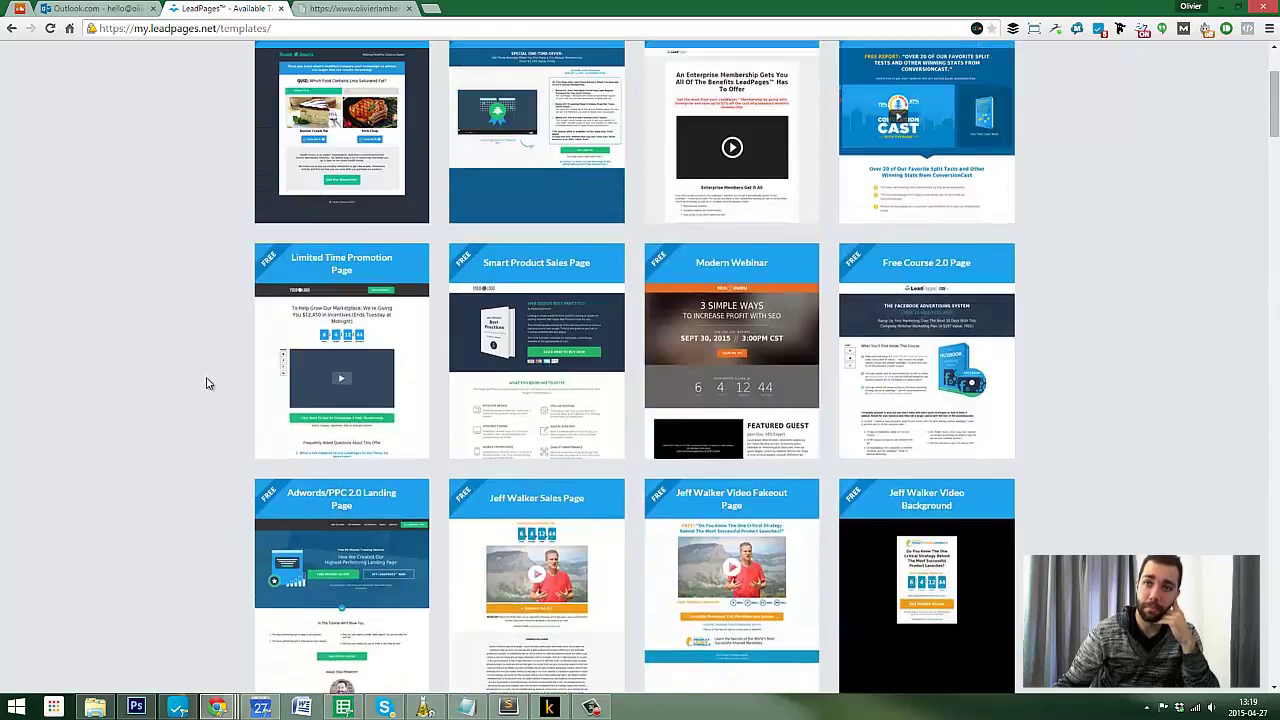
scroll(207, 383, up, 5)
Filter the template gallery to the Sales category and locate the Smart Product Sales Page template
click(840, 142)
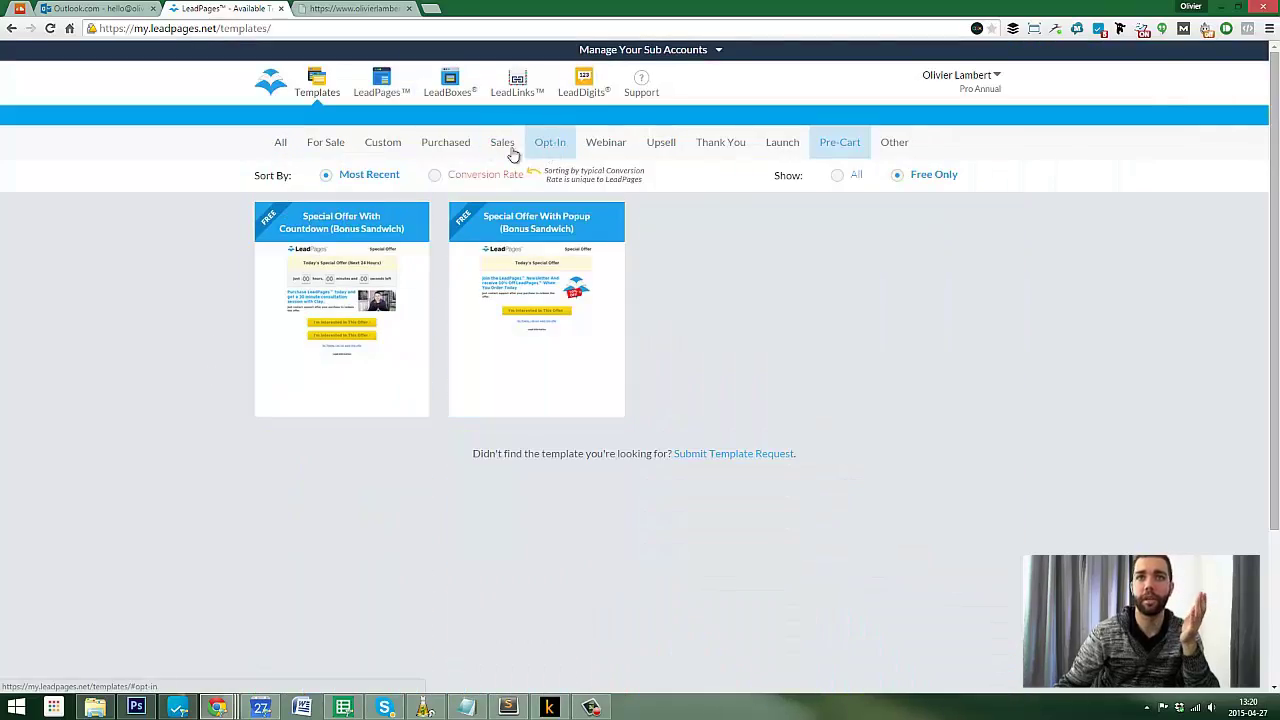
click(507, 145)
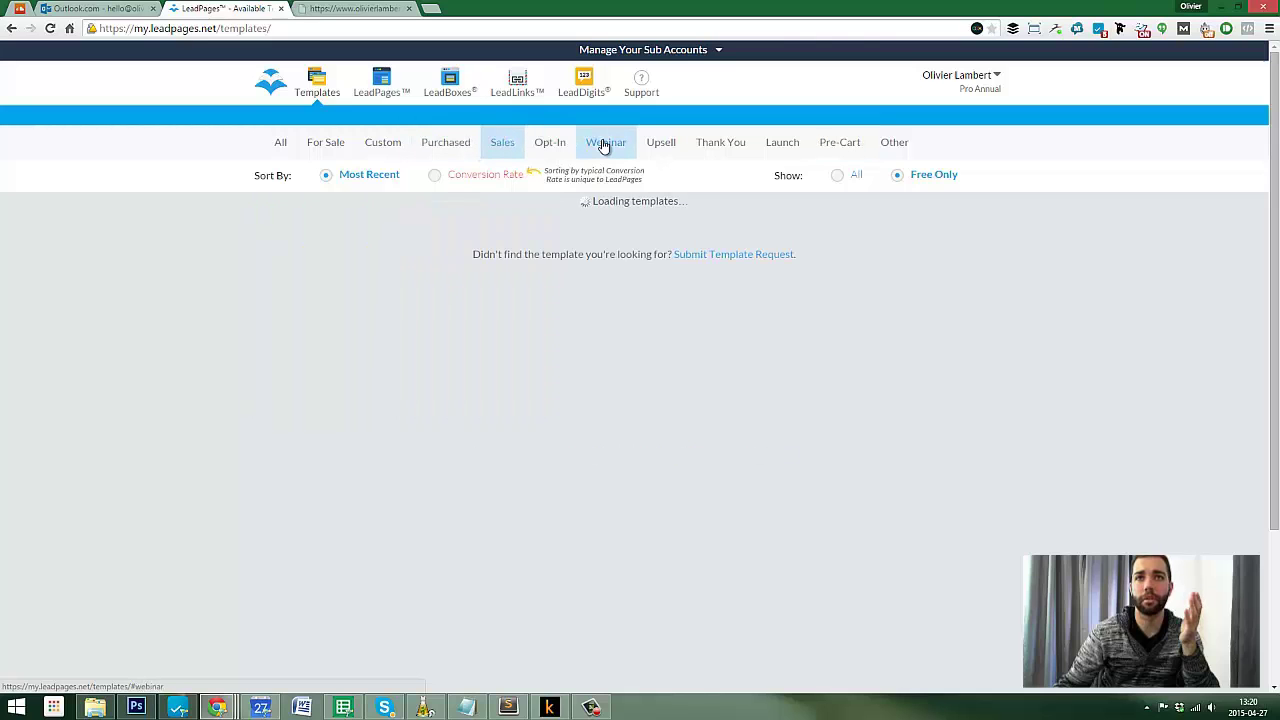
scroll(728, 385, down, 2)
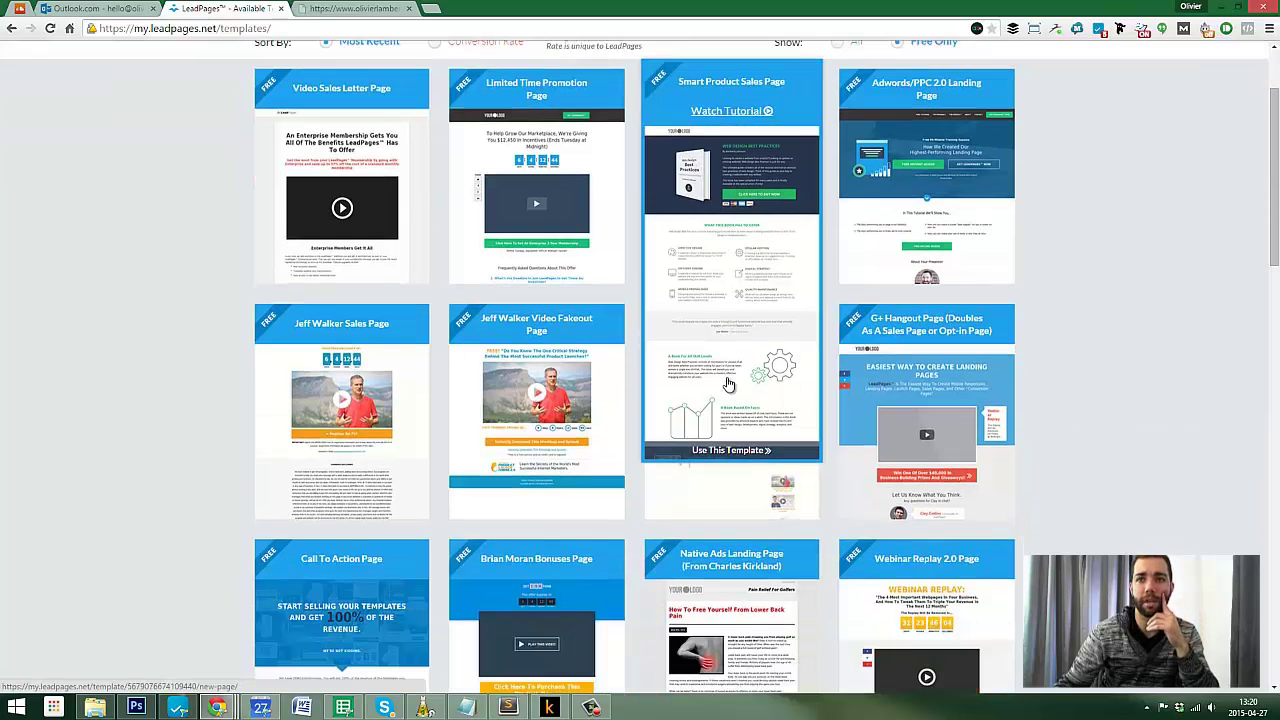
Review the layout of the published Facebook ebook page to compare it with the Smart Product Sales Page template
key(ctrl+Tab)
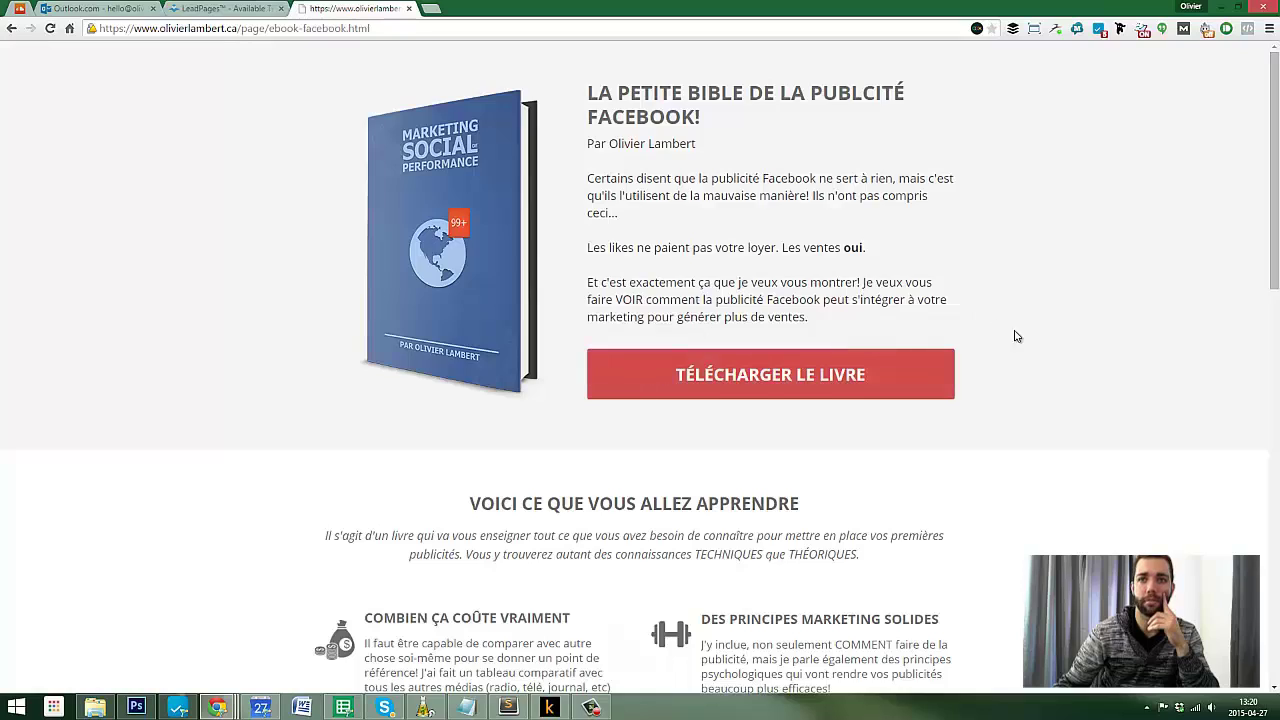
scroll(1018, 335, down, 9)
scroll(995, 330, up, 9)
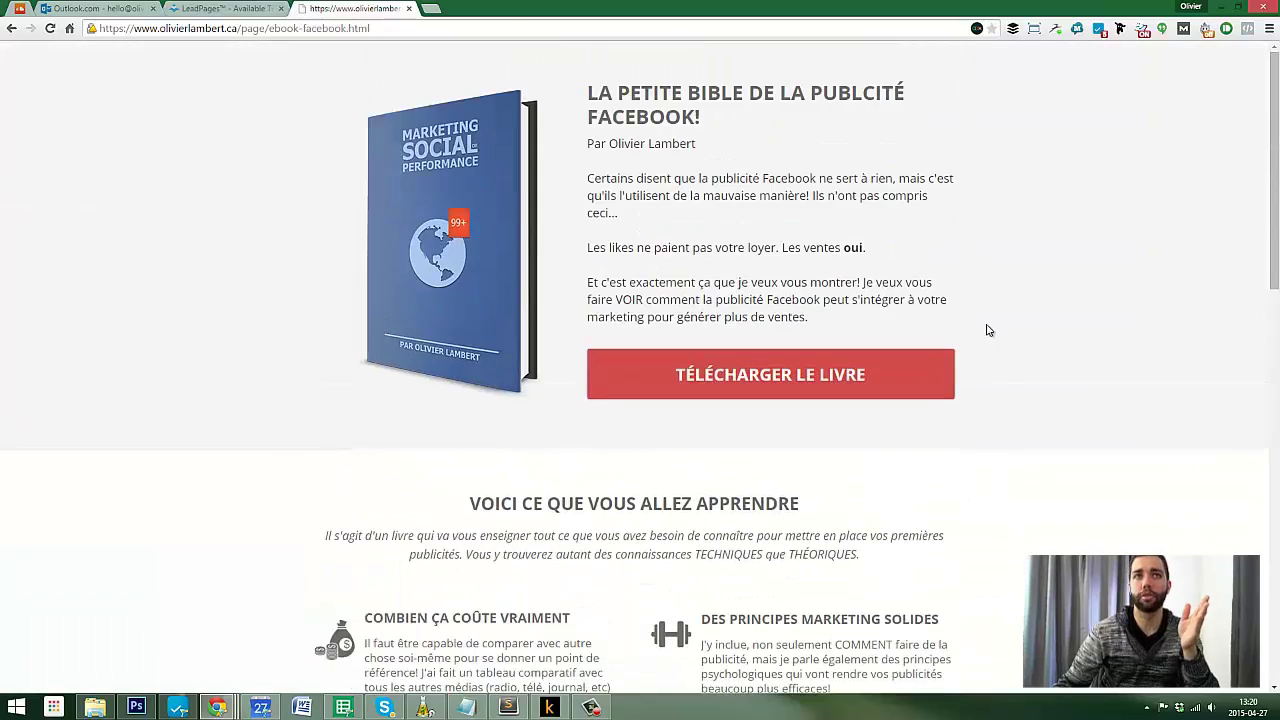
Start a new page from the Smart Product Sales Page template, keeping Marketing as the industry
key(ctrl+shift+Tab)
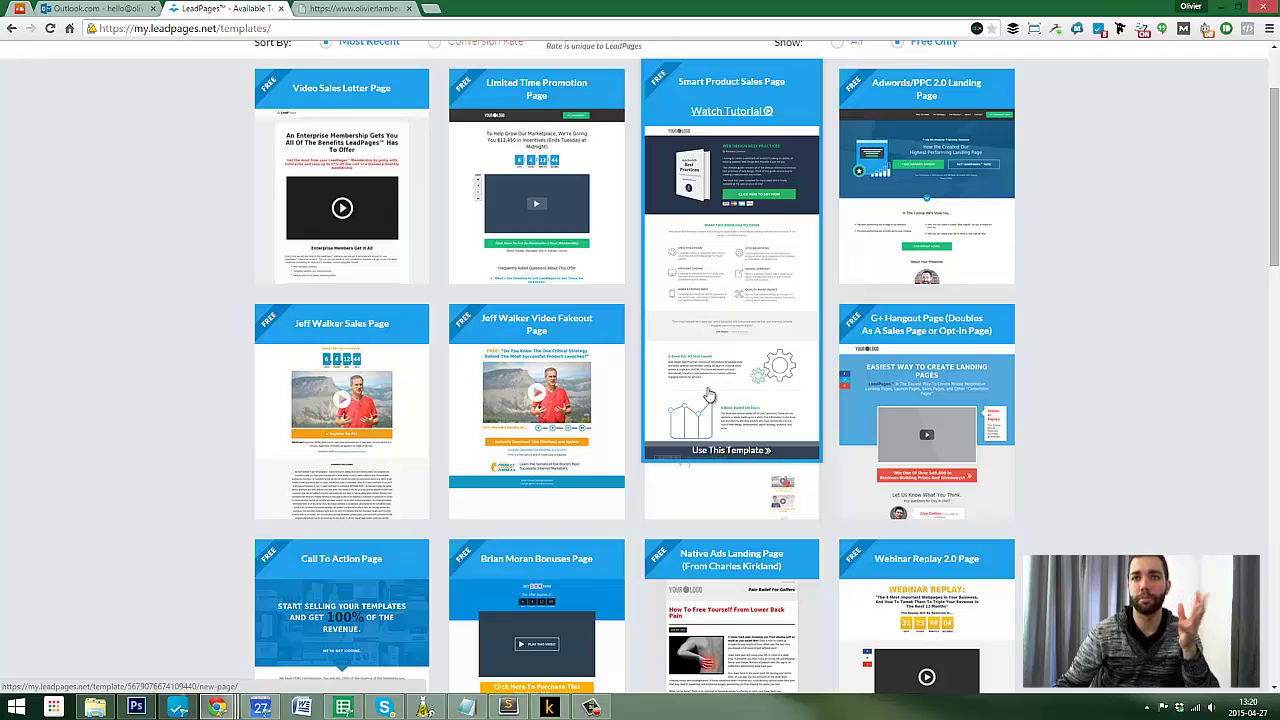
click(745, 450)
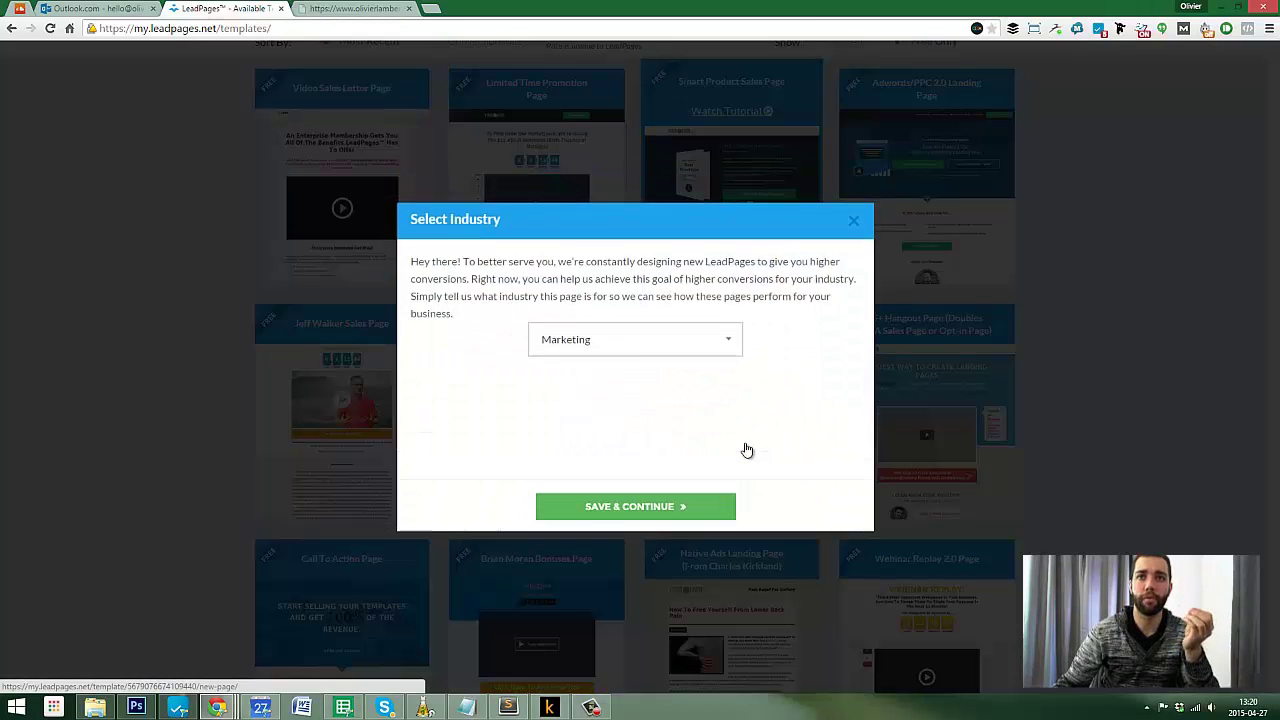
click(651, 507)
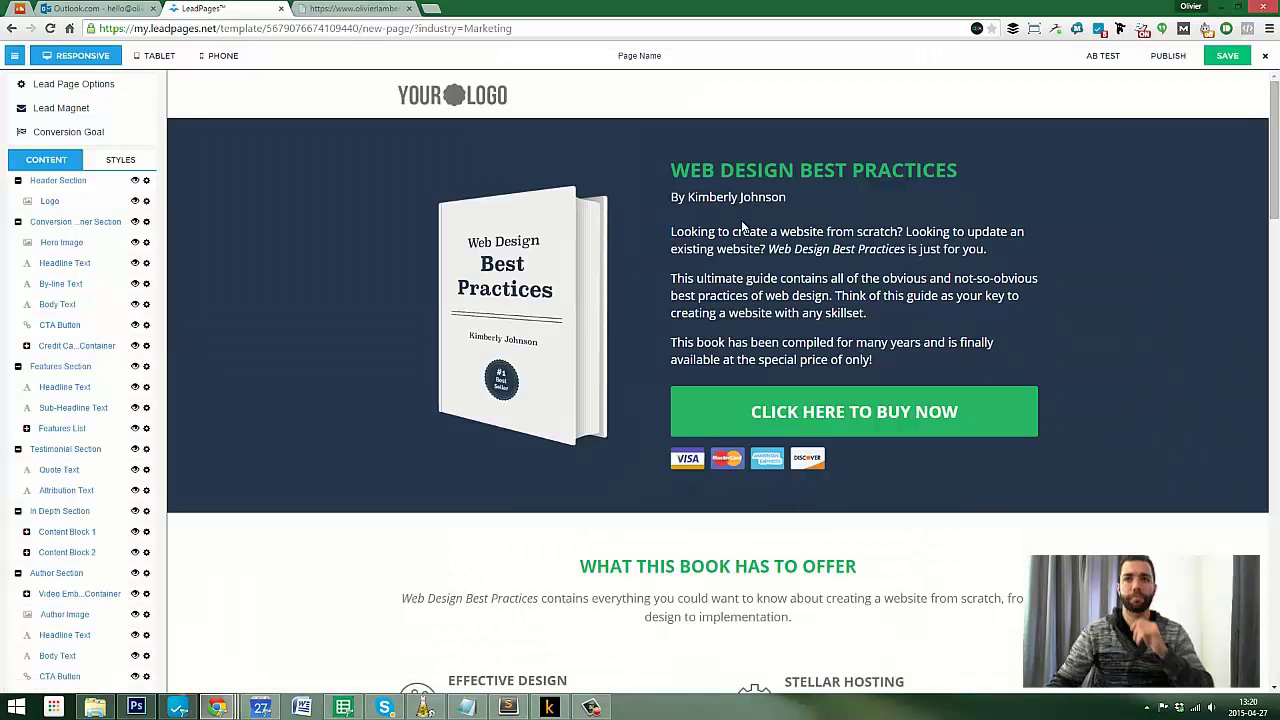
Examine the template's editable body text, call-to-action button and remaining sections down the page
click(853, 331)
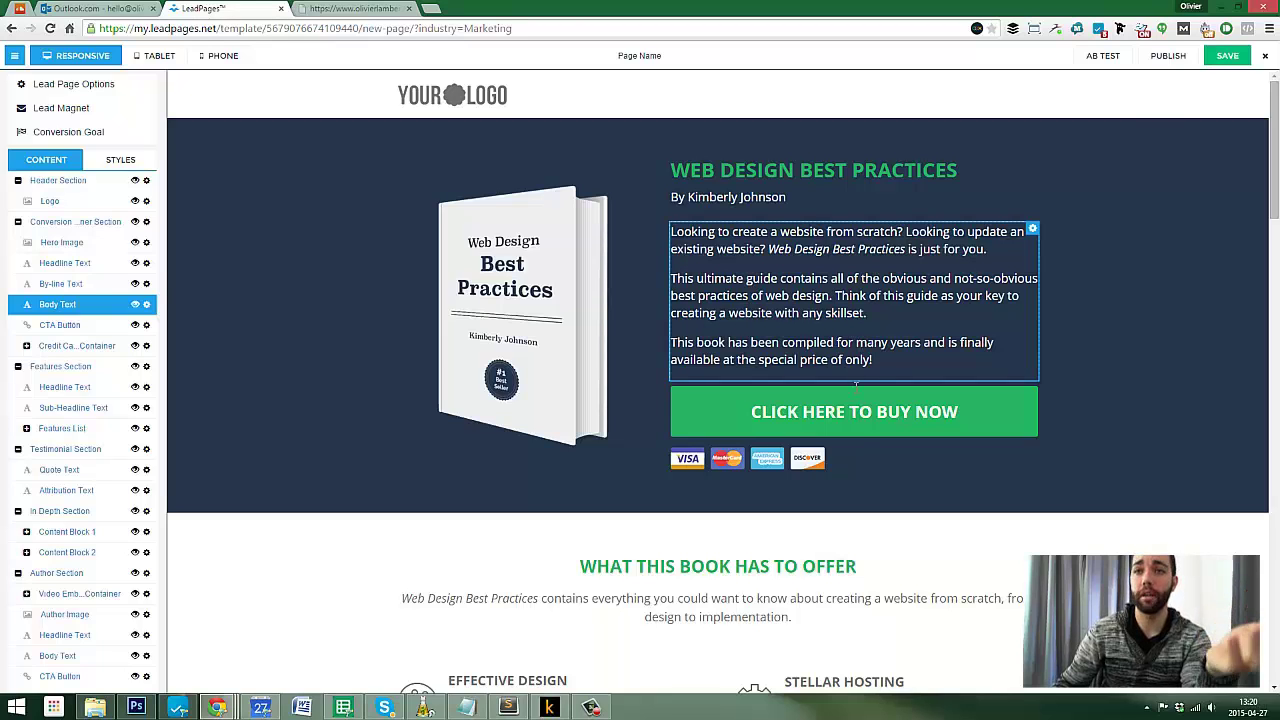
click(858, 428)
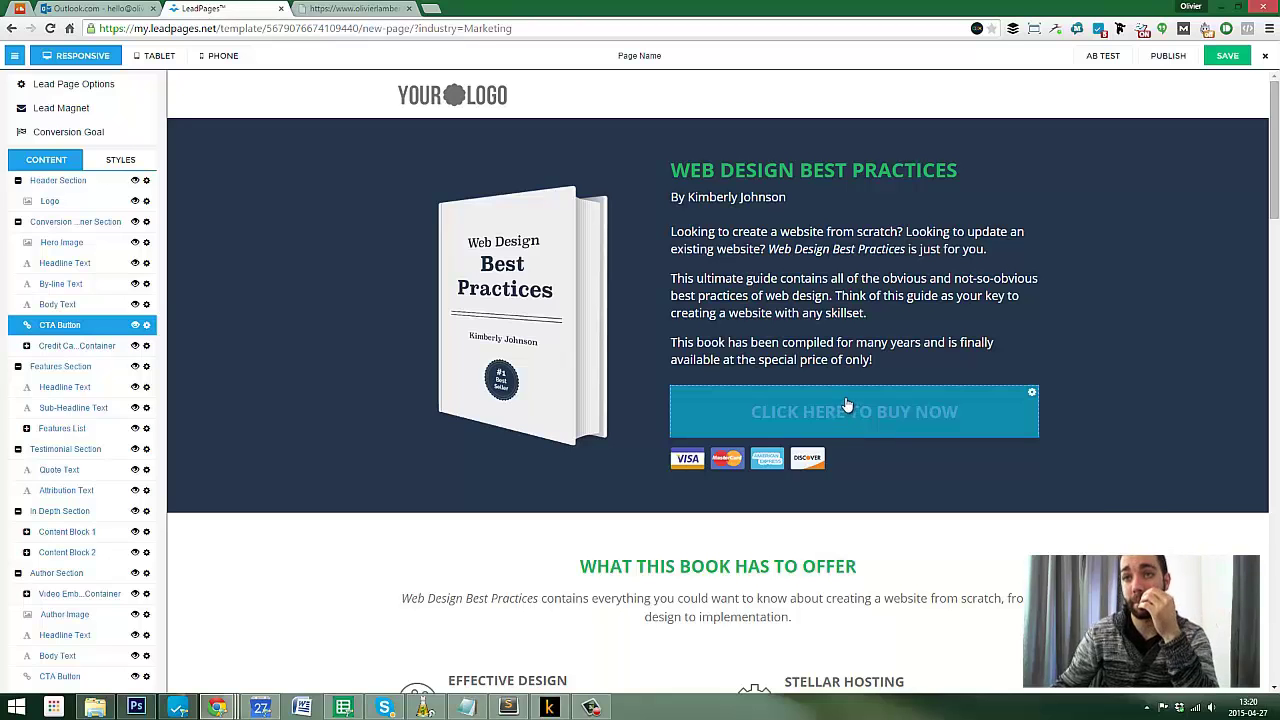
scroll(912, 298, down, 15)
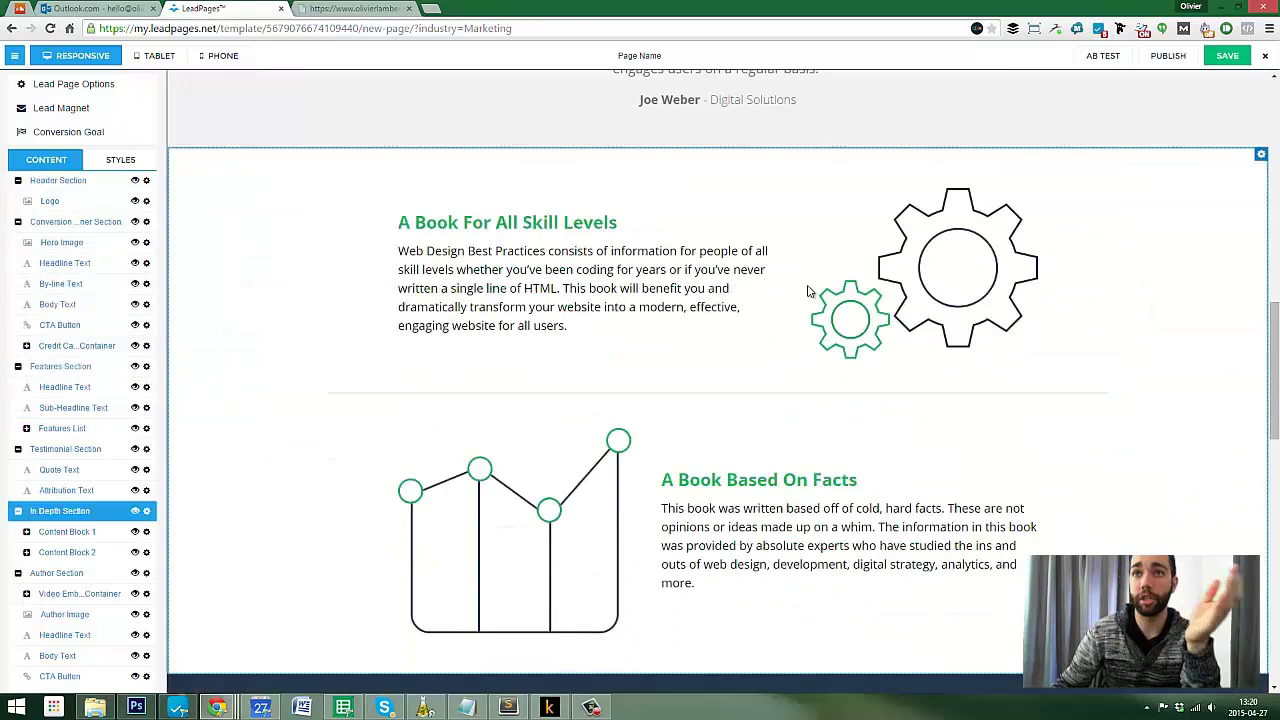
scroll(912, 298, down, 5)
scroll(914, 320, up, 20)
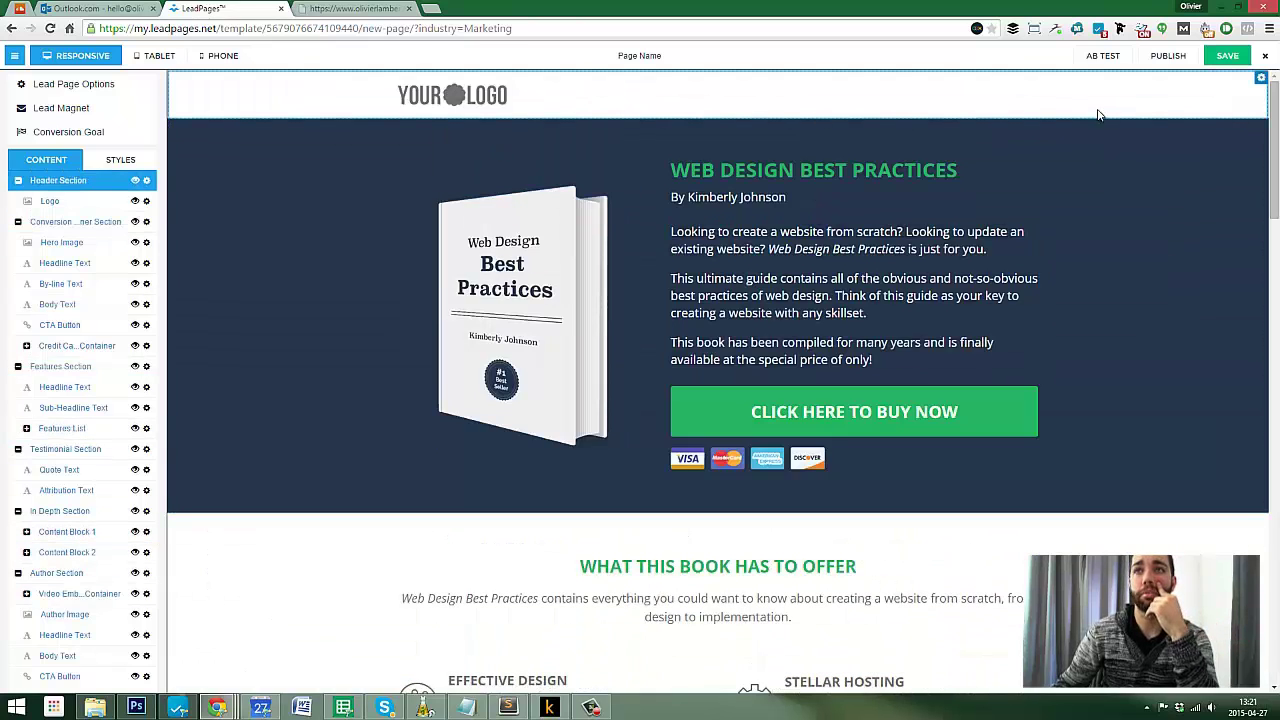
Hide the Header Section containing the logo
click(1265, 86)
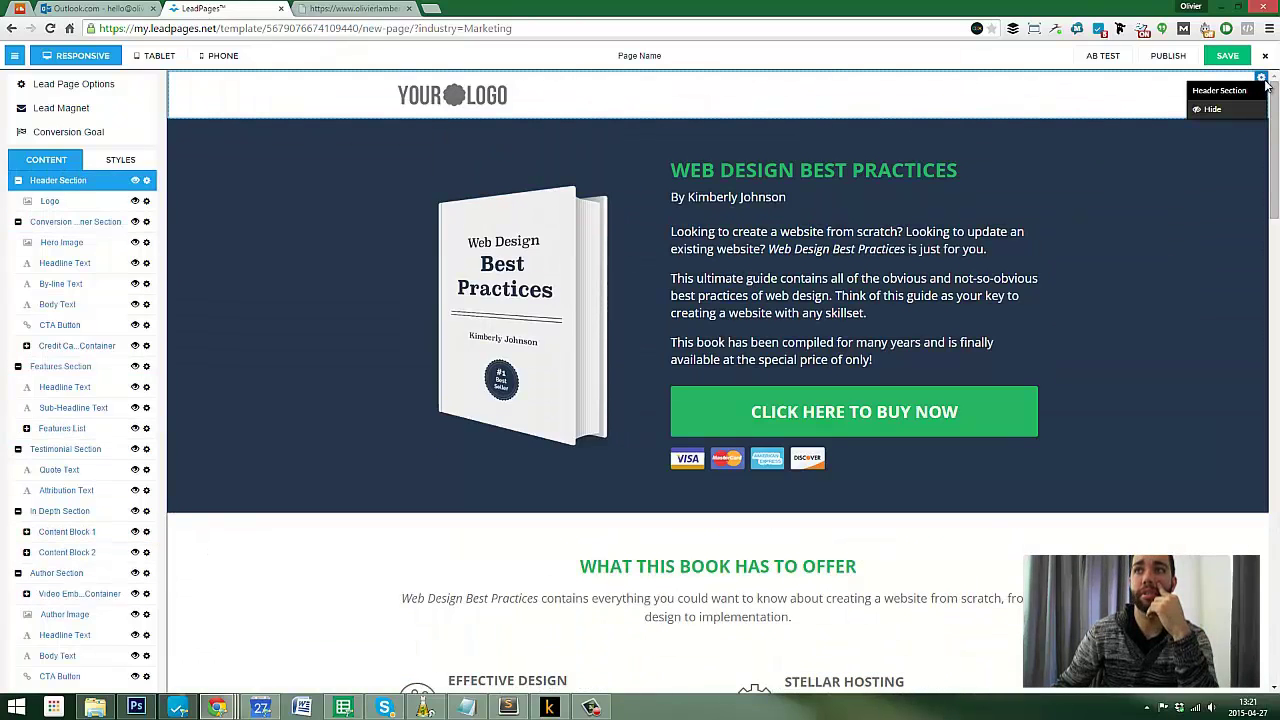
click(1238, 109)
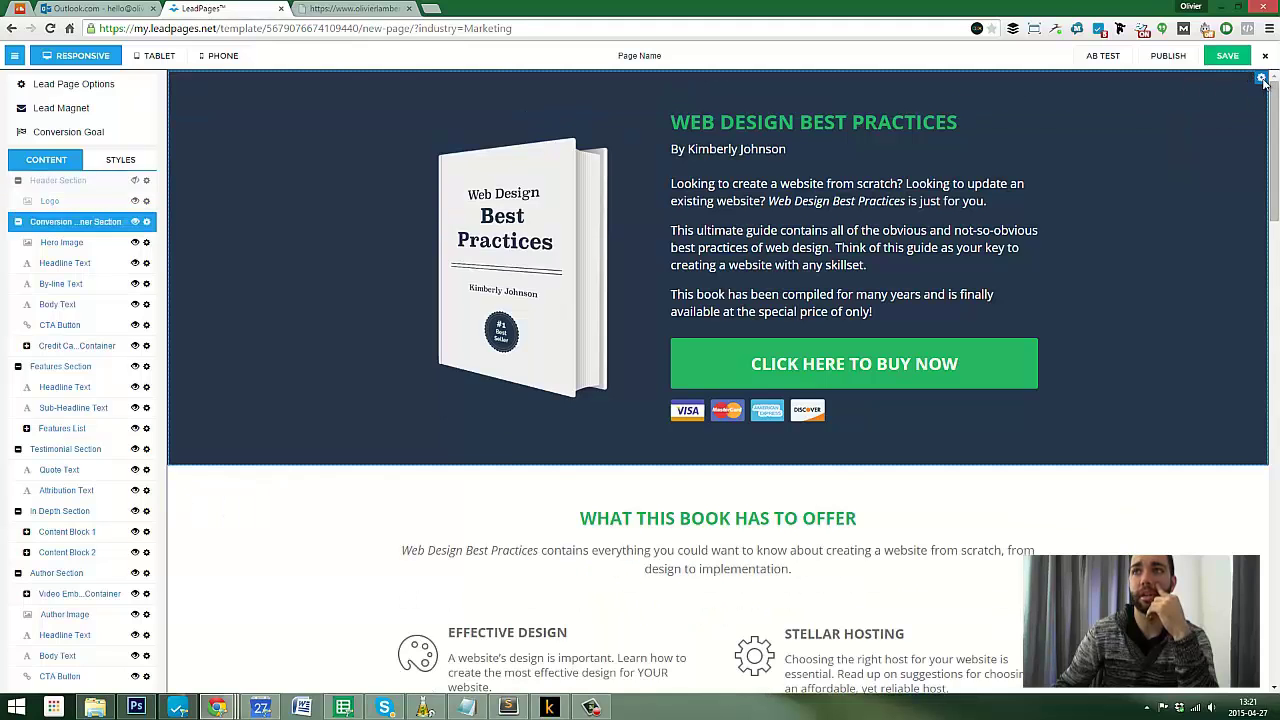
click(1262, 80)
Hide the In Depth Section and the Author Section below the testimonial
scroll(1100, 220, down, 8)
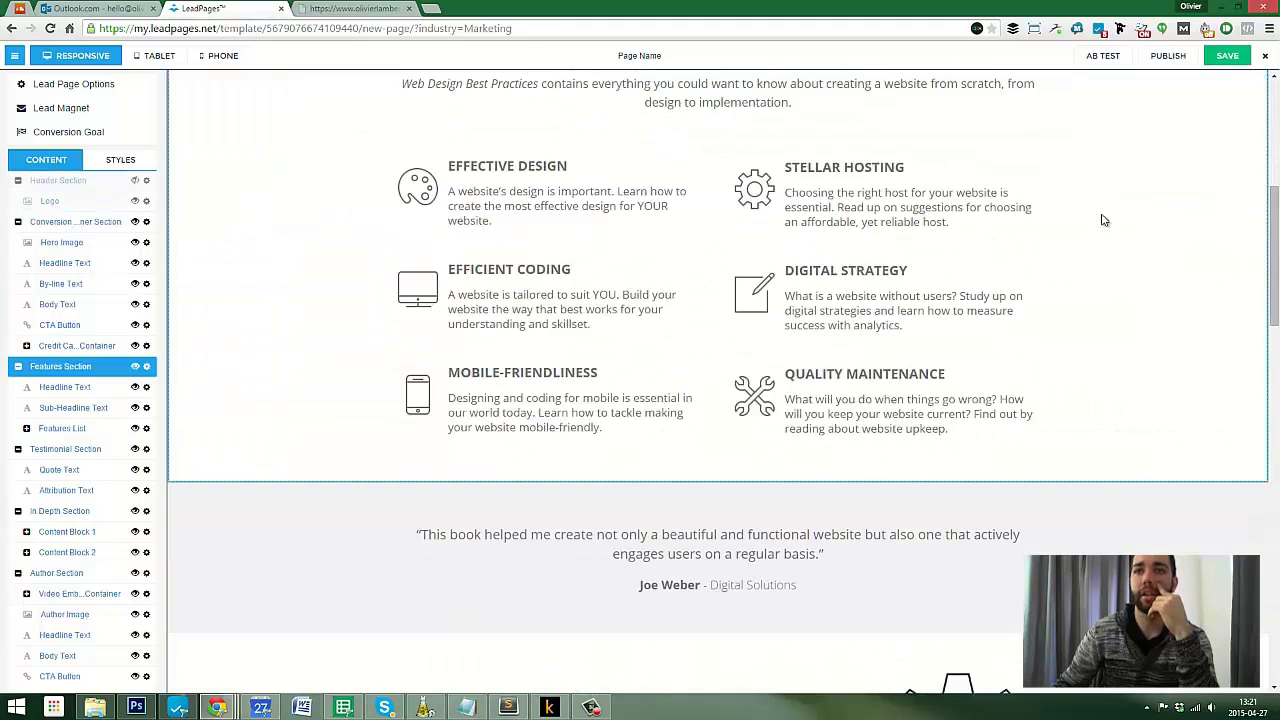
scroll(1200, 315, down, 4)
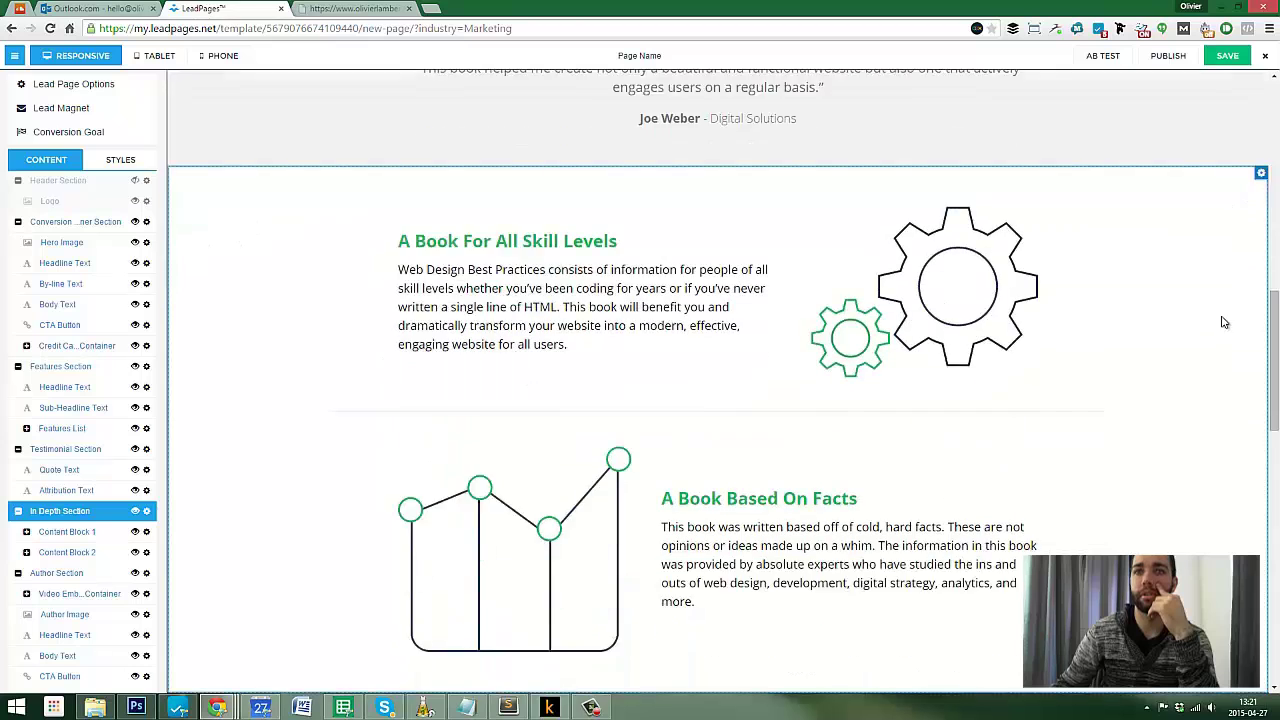
scroll(1100, 200, up, 2)
click(1258, 174)
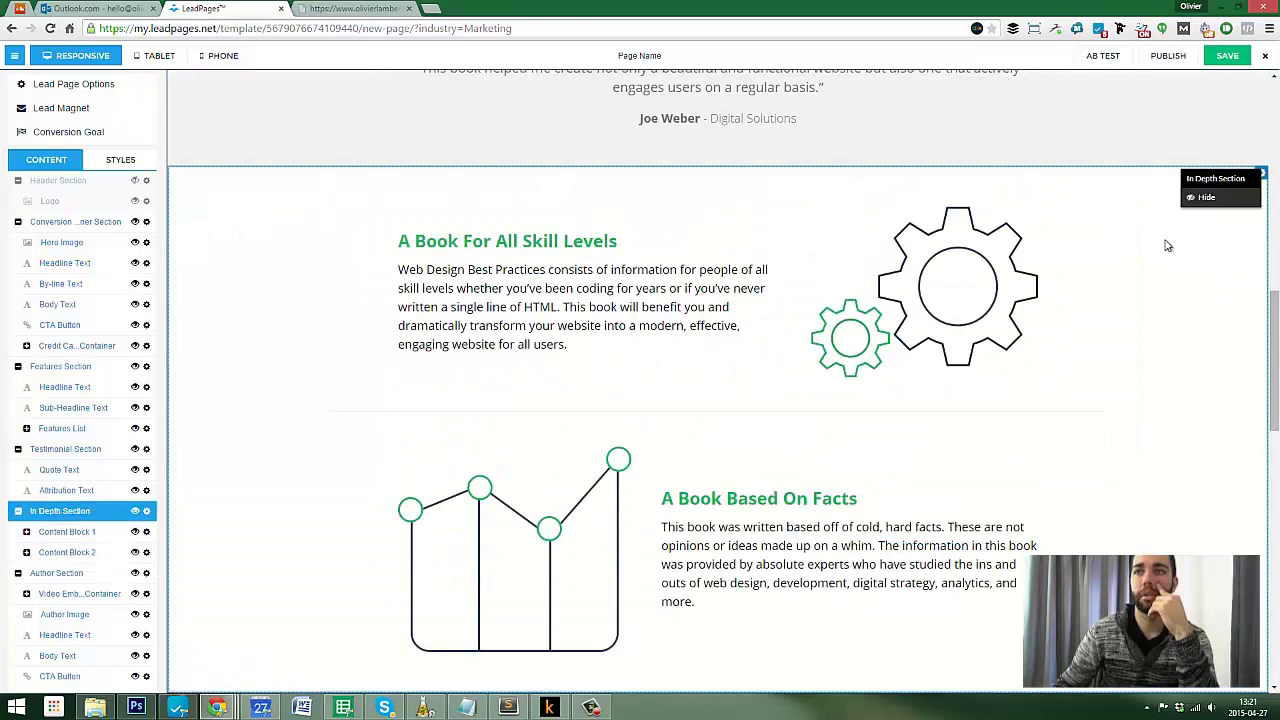
click(1203, 205)
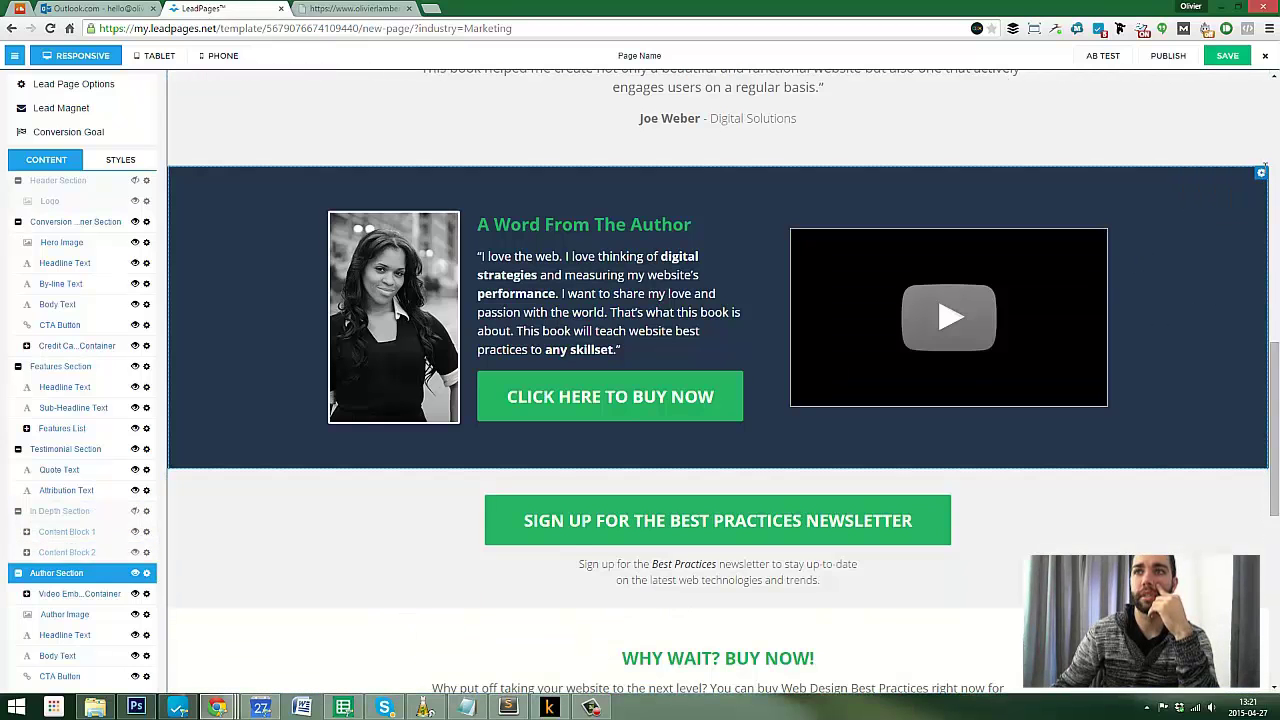
click(1261, 172)
click(1211, 196)
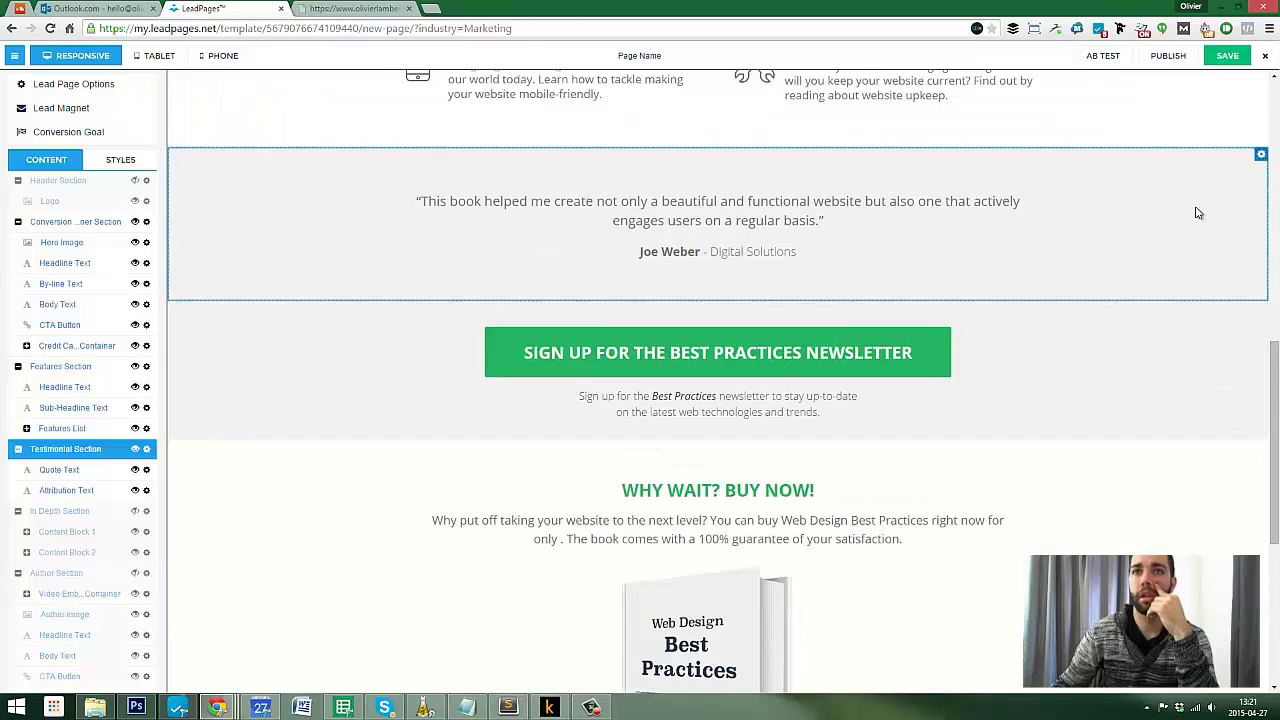
Hide the newsletter sign-up section below the testimonial
scroll(1205, 290, up, 2)
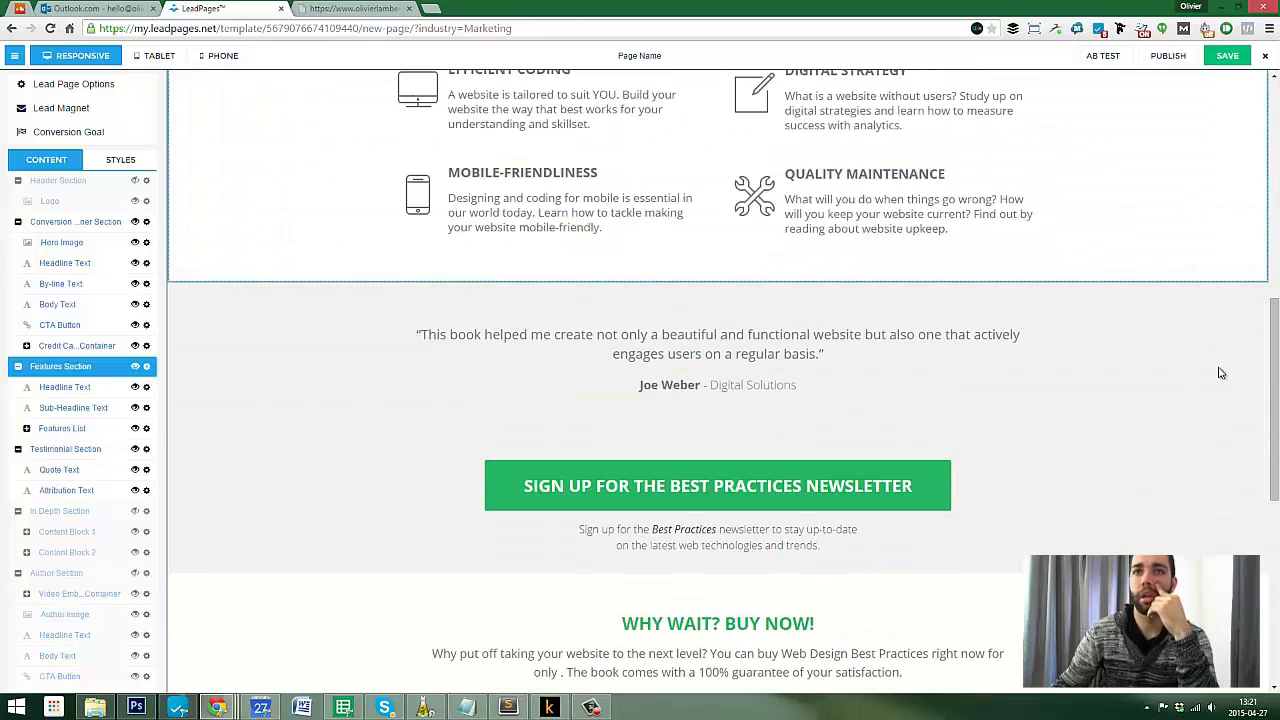
click(1261, 440)
click(1206, 467)
Hide the individual credit card logos and the Credit Cards Container below the buy button in the closing section
scroll(971, 391, down, 6)
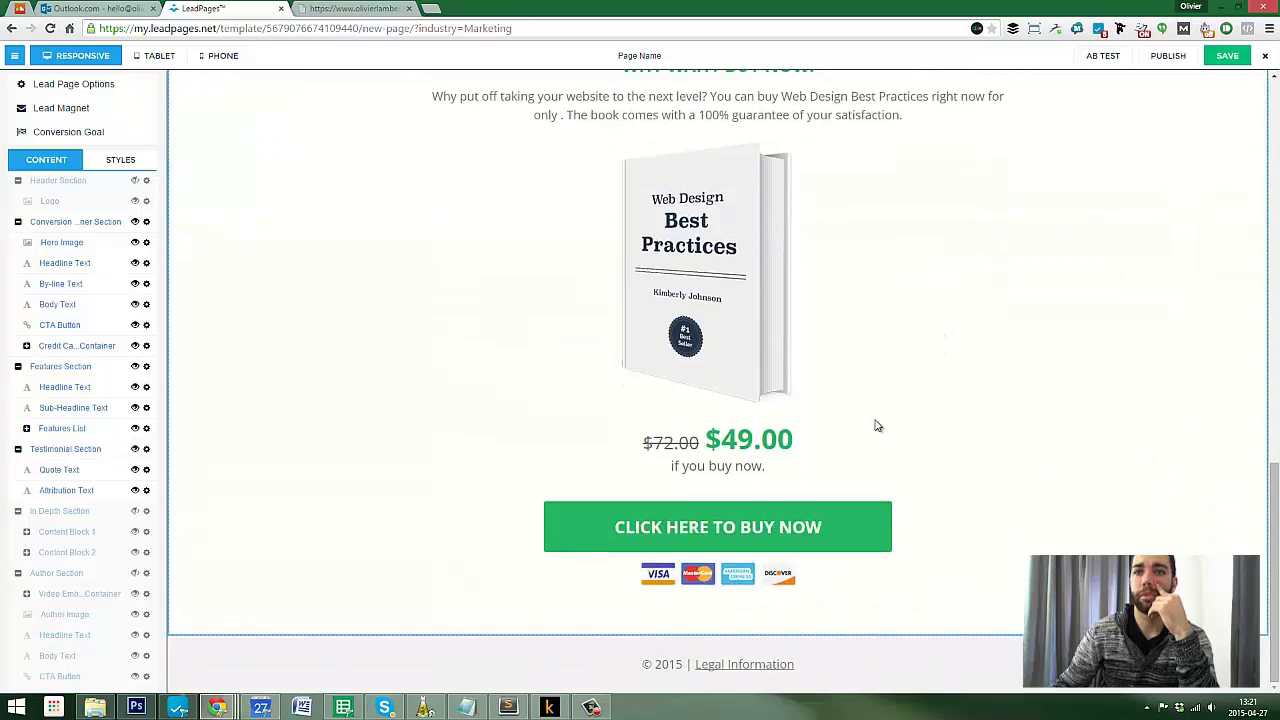
click(788, 571)
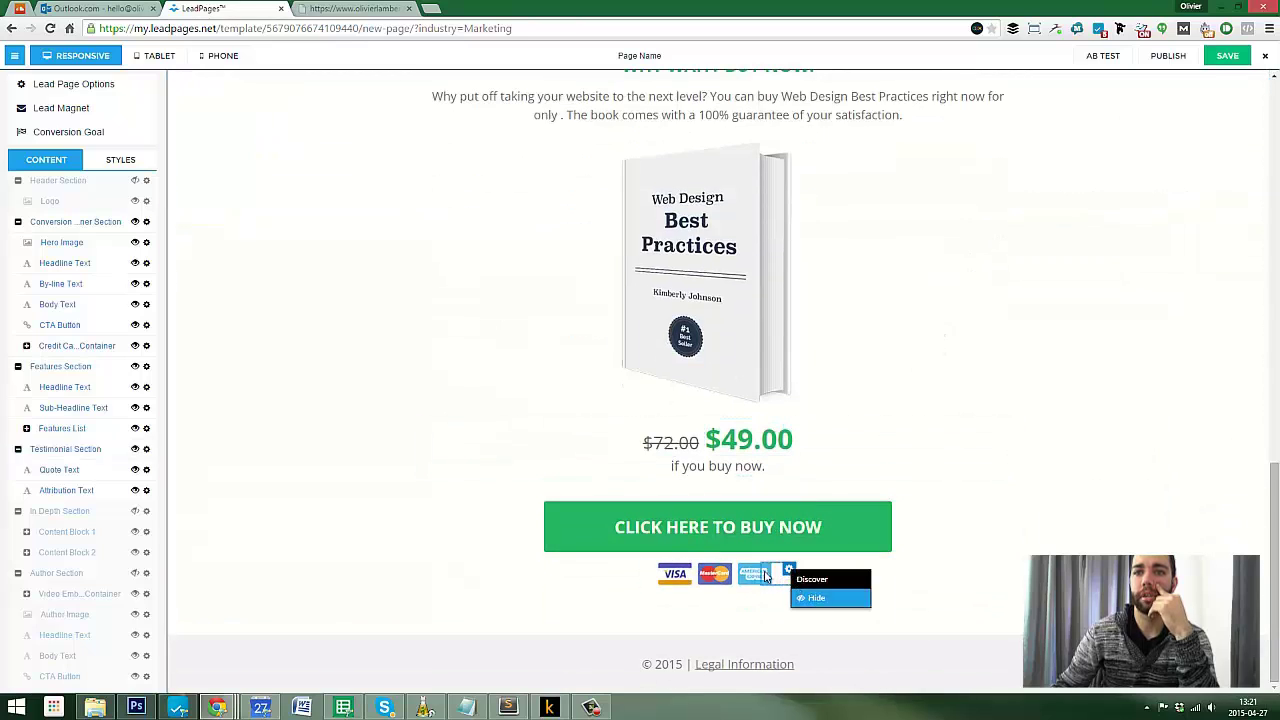
click(816, 597)
click(767, 569)
click(798, 597)
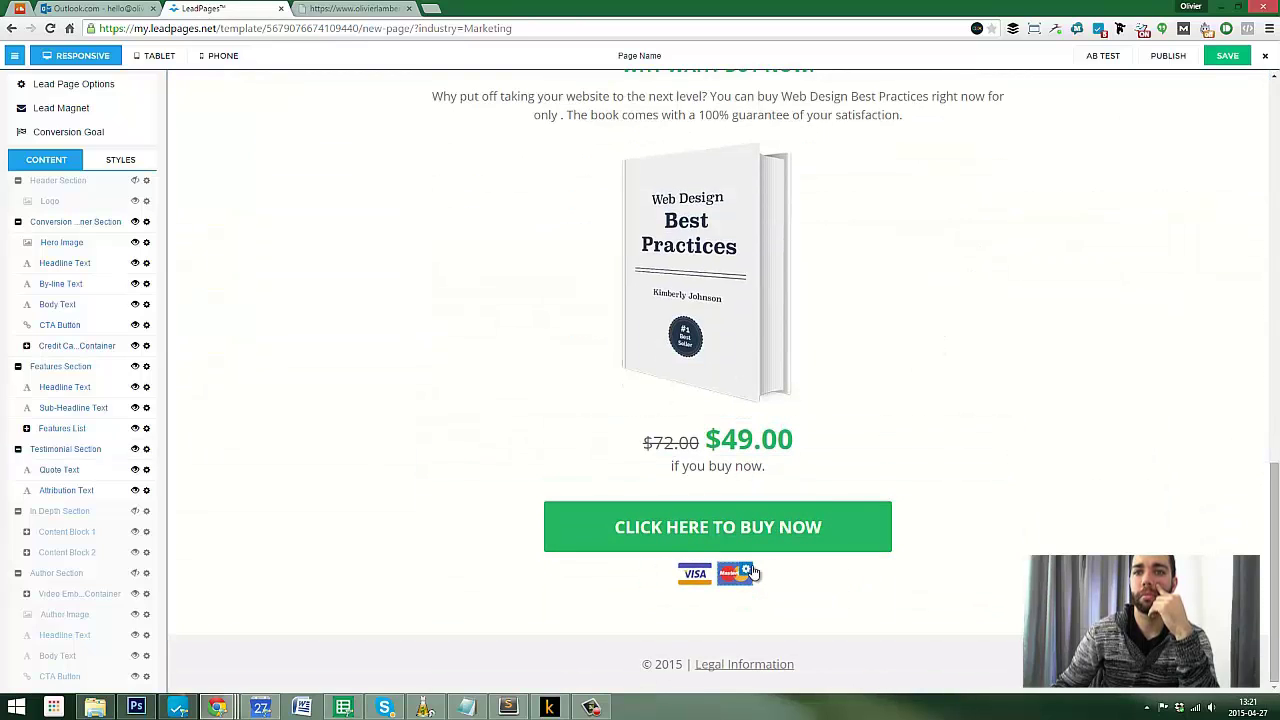
click(752, 571)
click(765, 598)
click(732, 570)
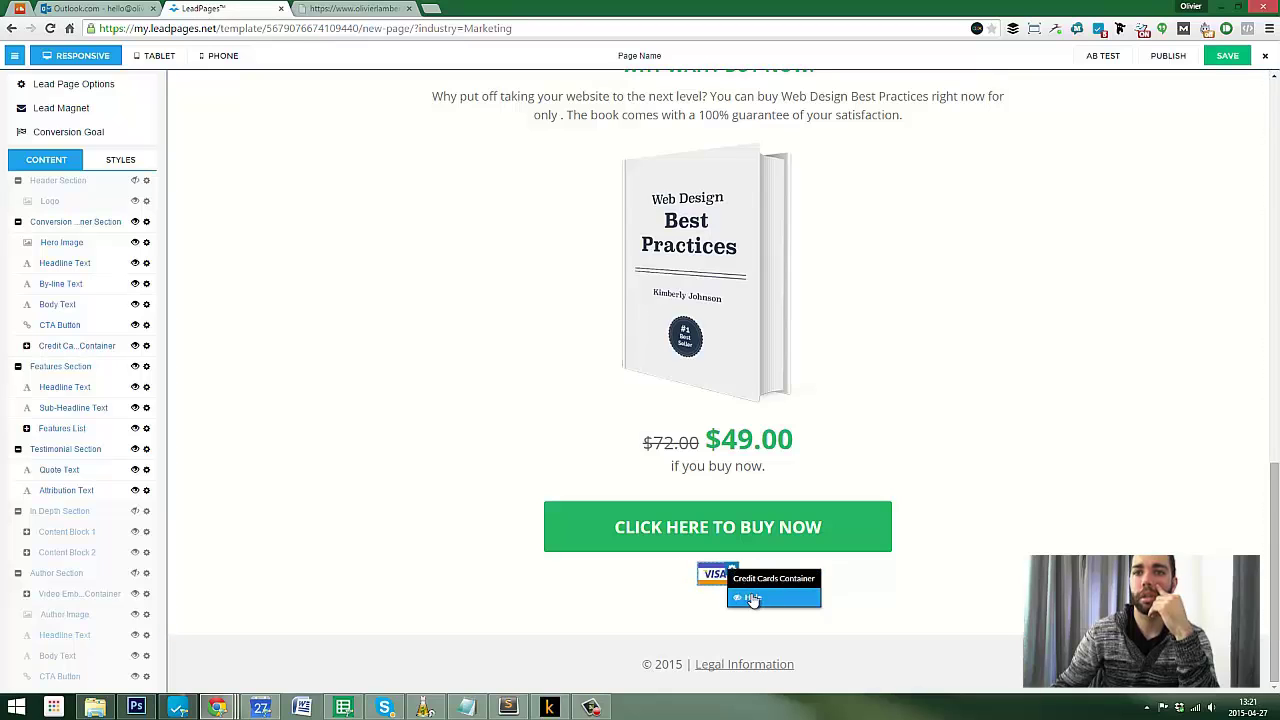
click(752, 598)
Hide the original price, the buy-now price and the "if you buy now." text under the closing section's book image
click(695, 461)
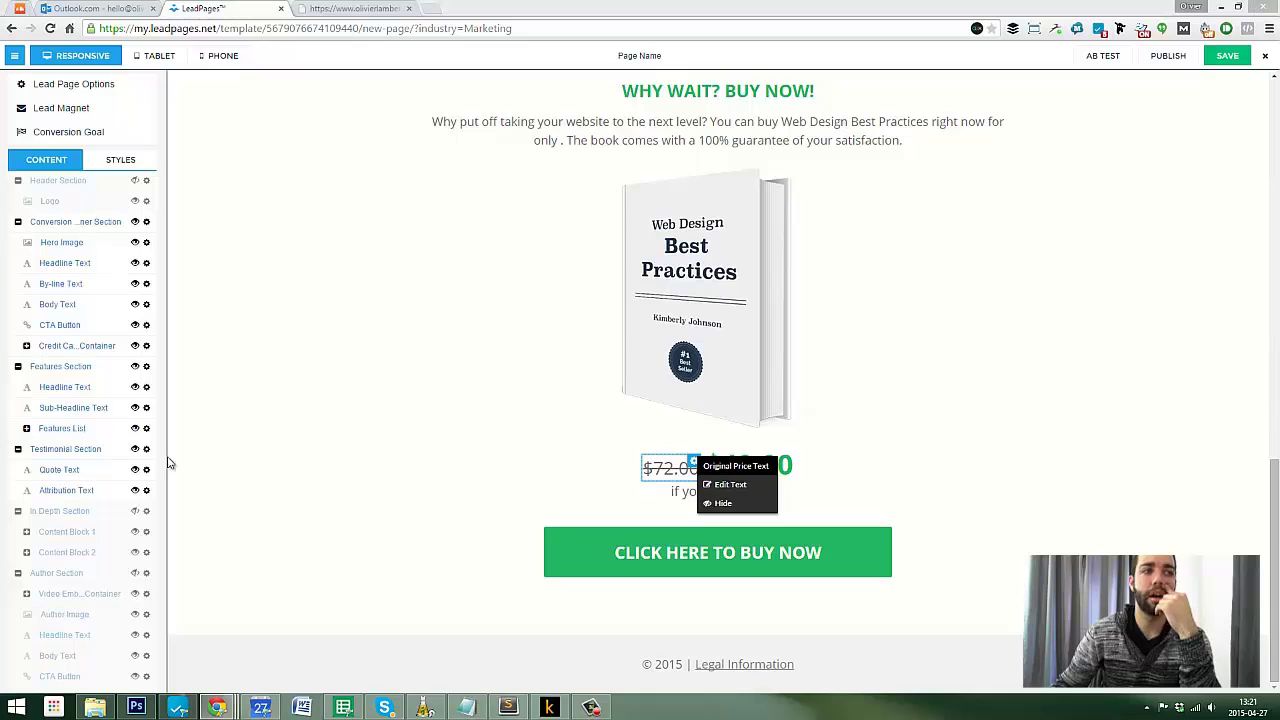
click(731, 505)
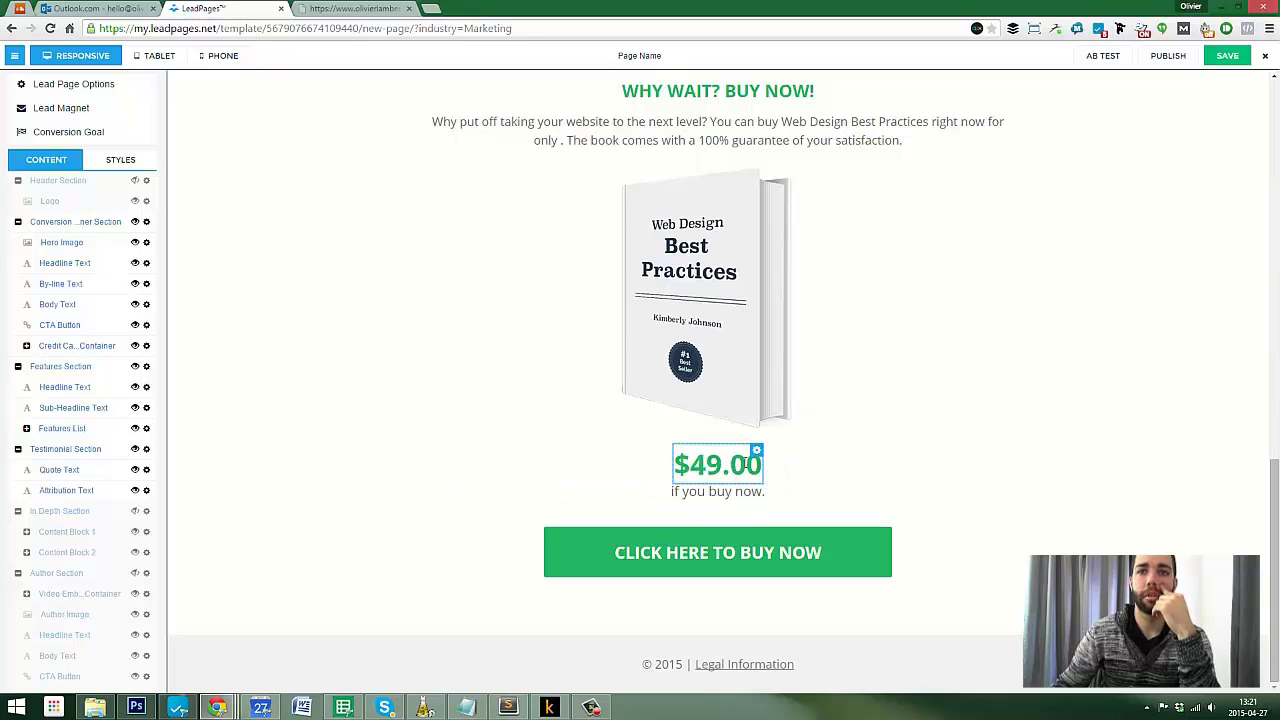
click(756, 451)
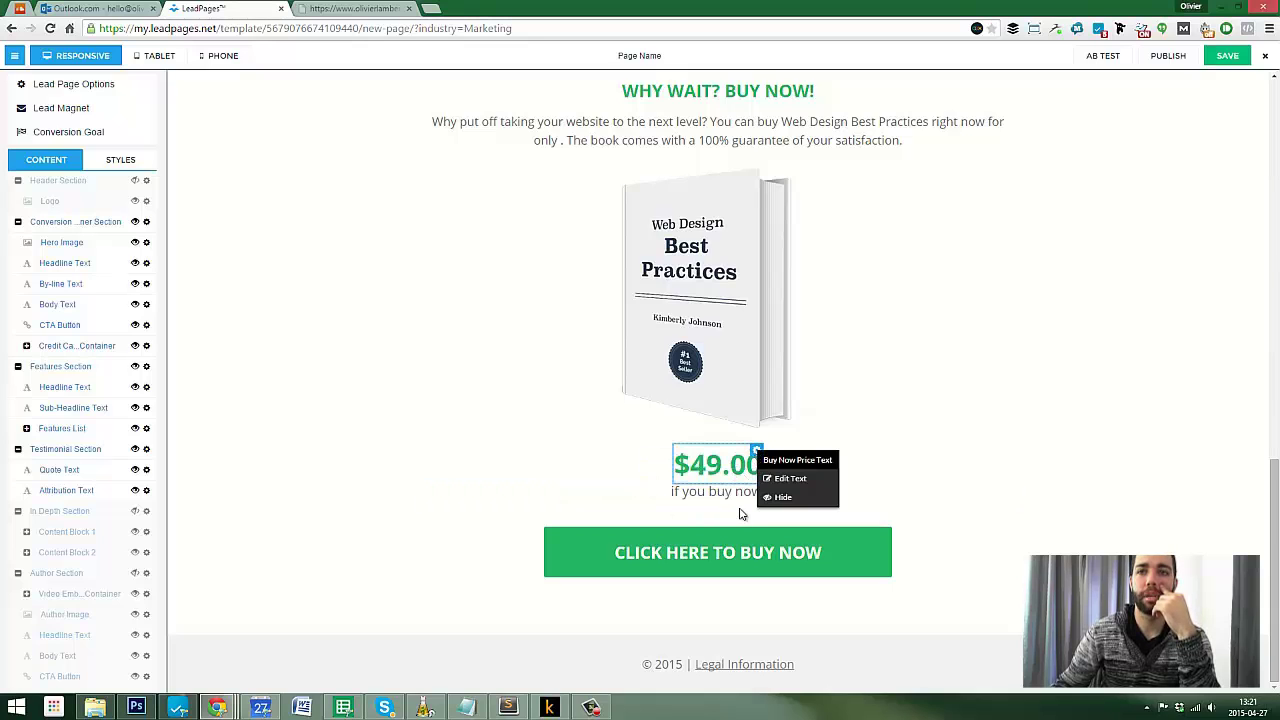
click(788, 478)
click(756, 455)
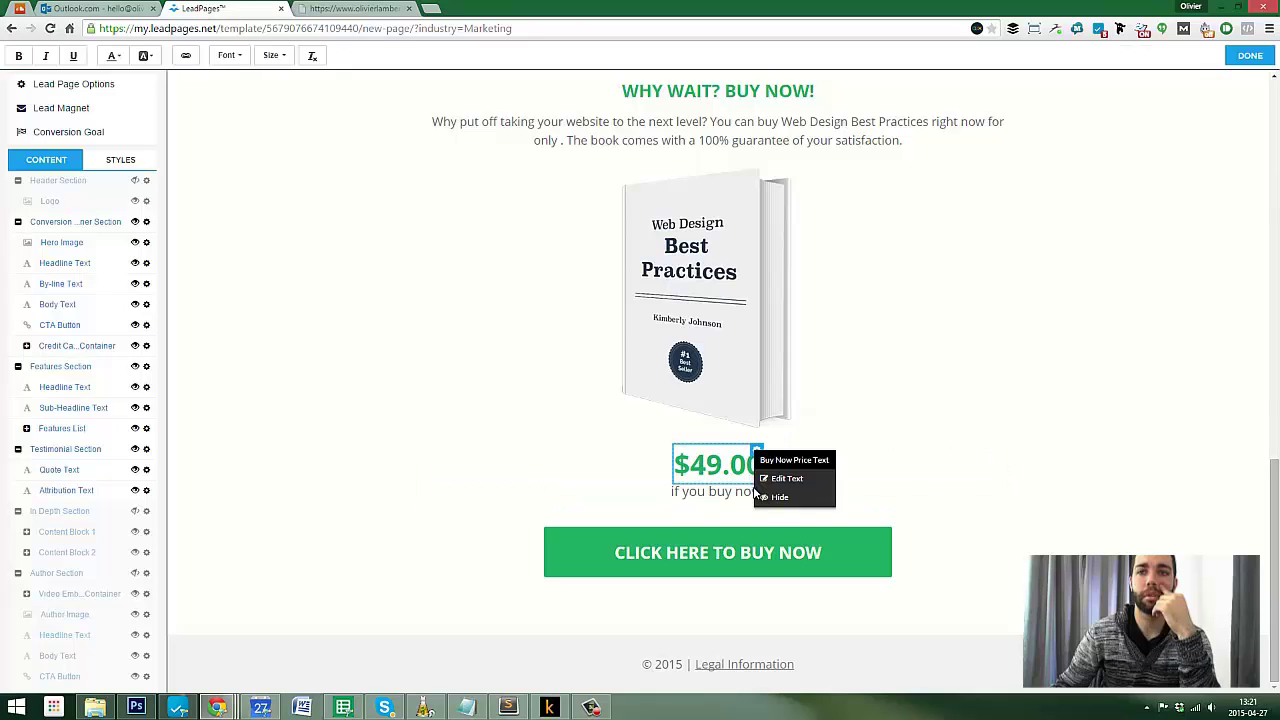
click(782, 497)
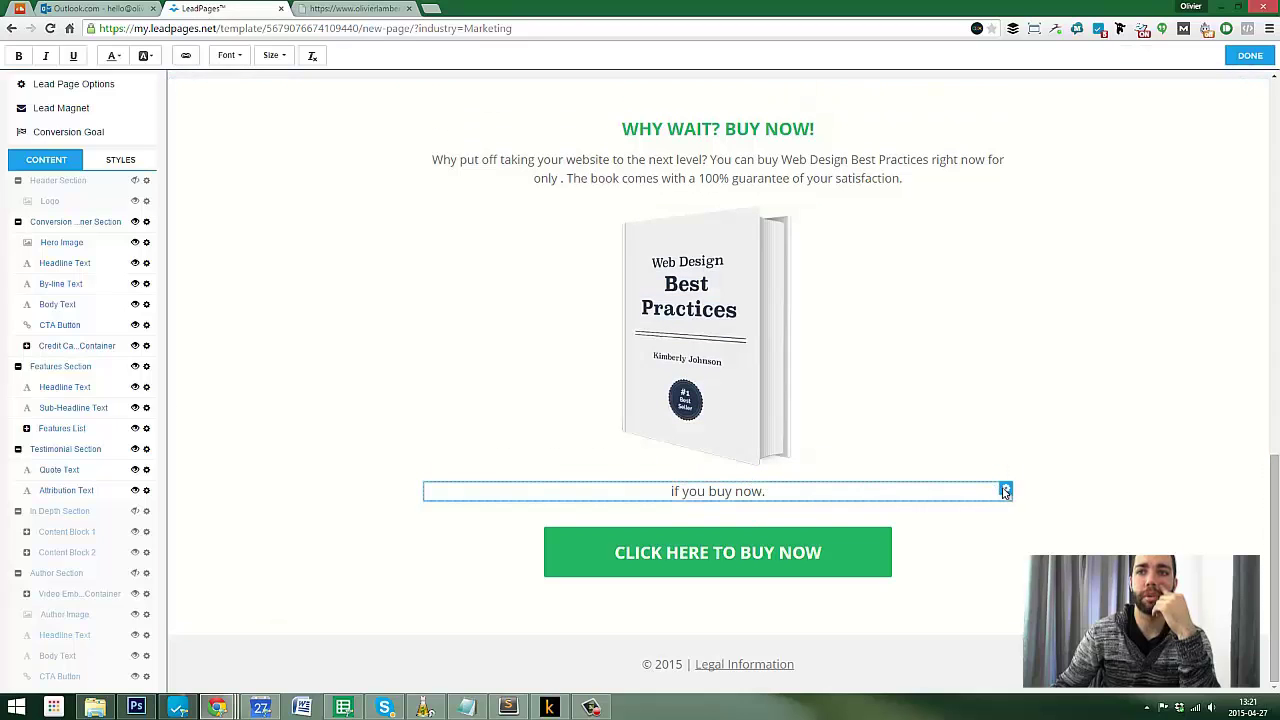
click(1008, 491)
click(1022, 537)
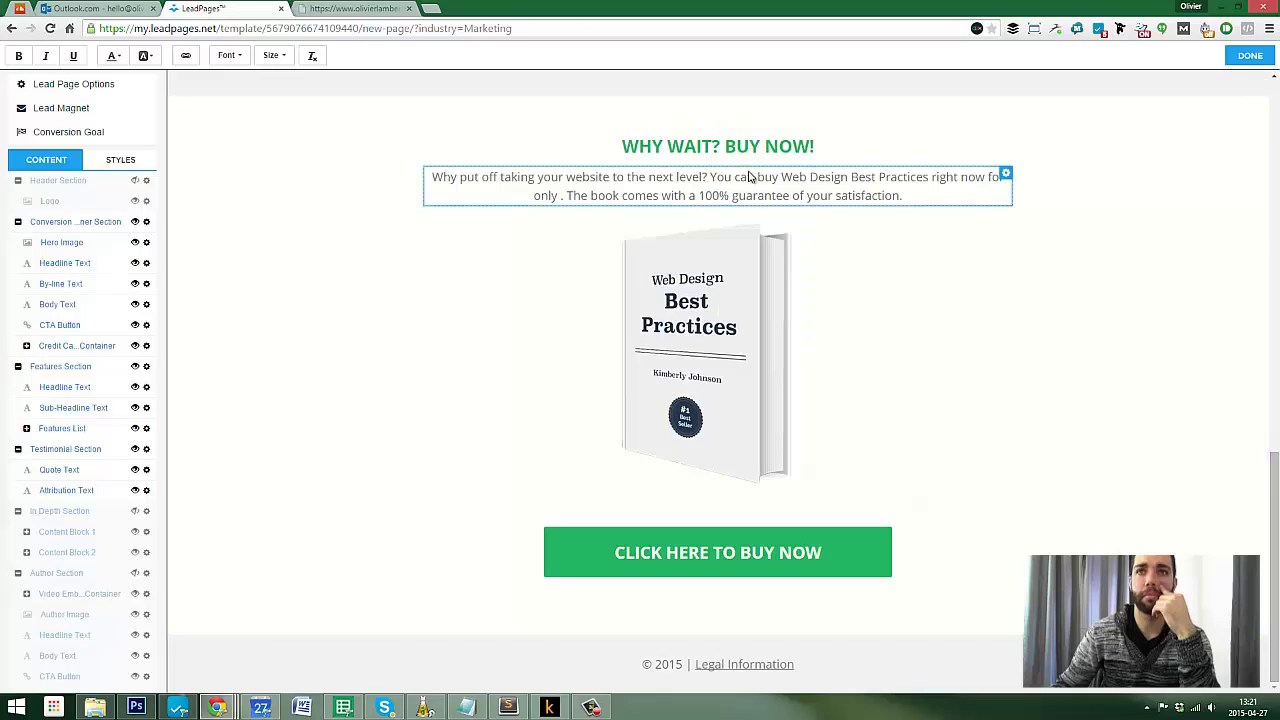
Hide the Discover logo and the Credit Cards Container under the hero section's call-to-action button
scroll(818, 300, up, 5)
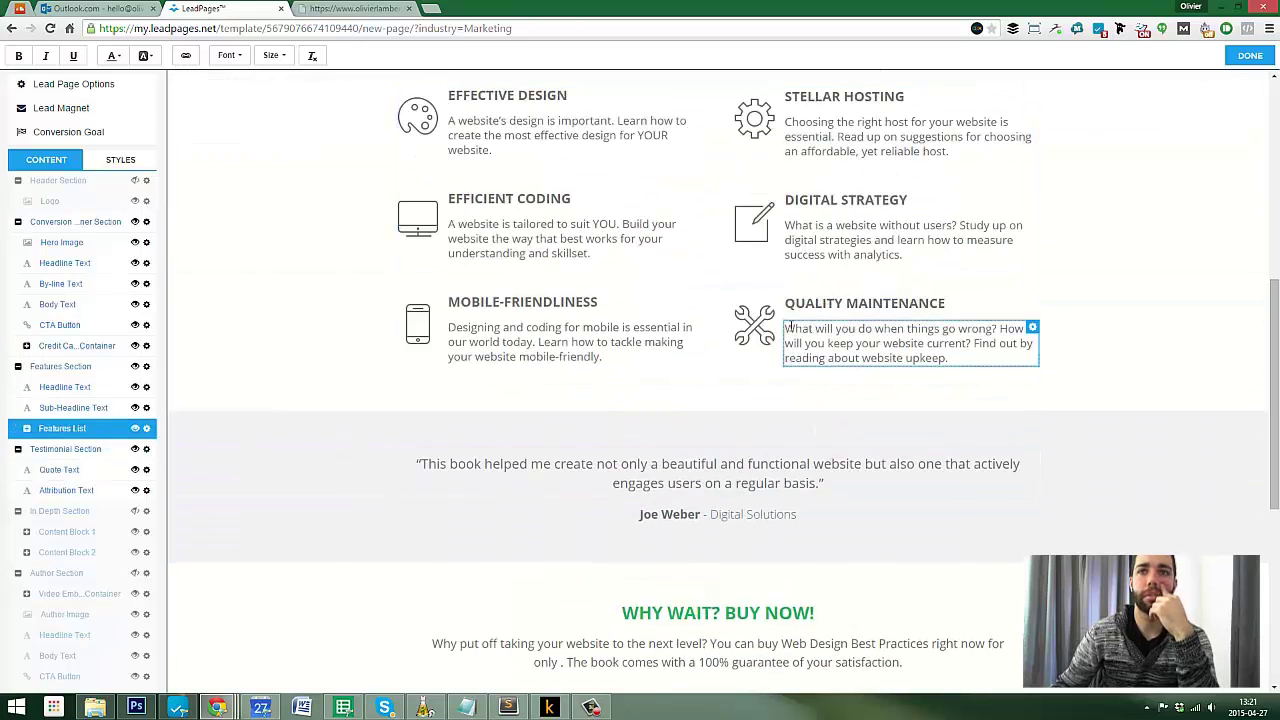
scroll(818, 300, up, 6)
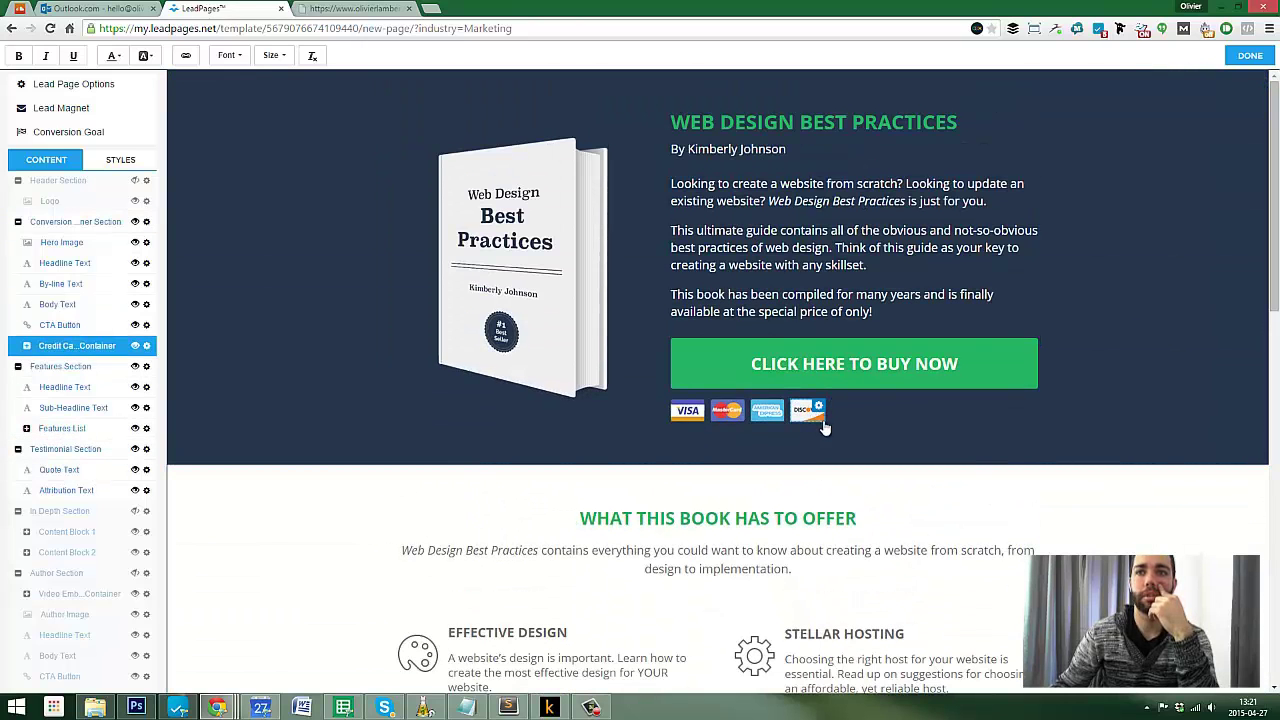
click(819, 406)
click(834, 438)
click(784, 408)
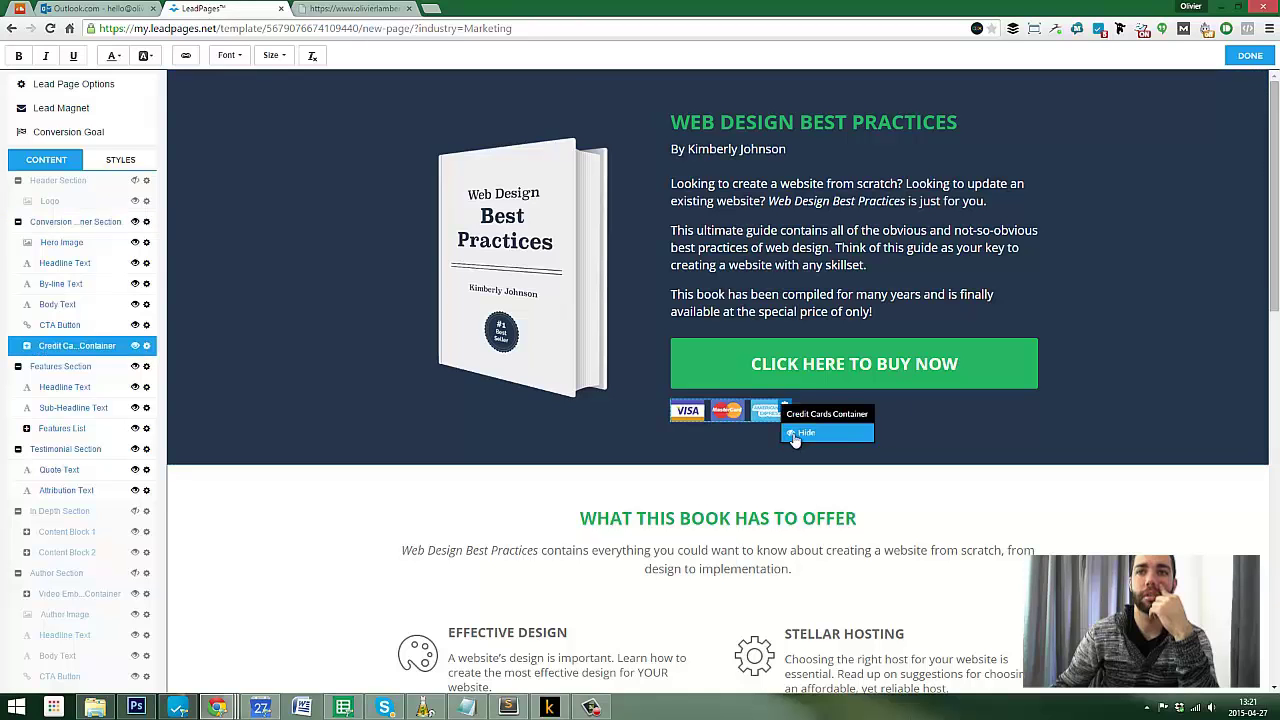
click(800, 438)
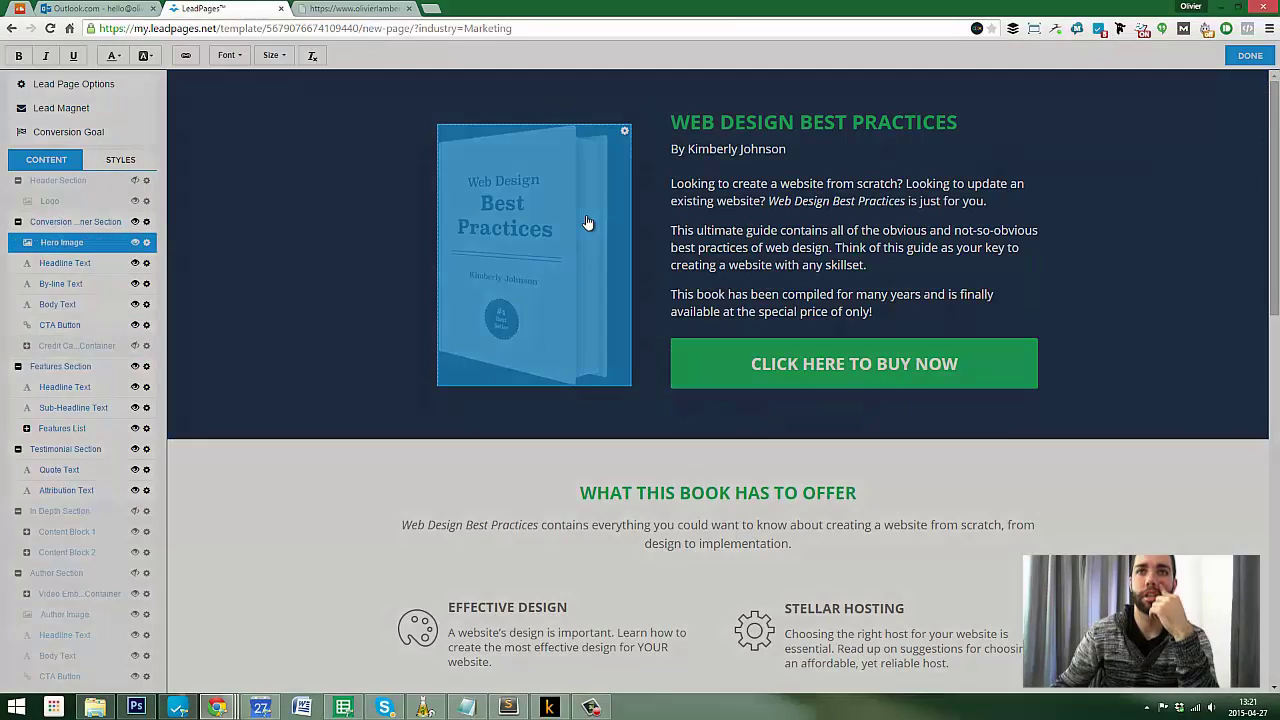
Replace the hero image with the blue "Marketing Social Performance" book cover from the image library
click(586, 222)
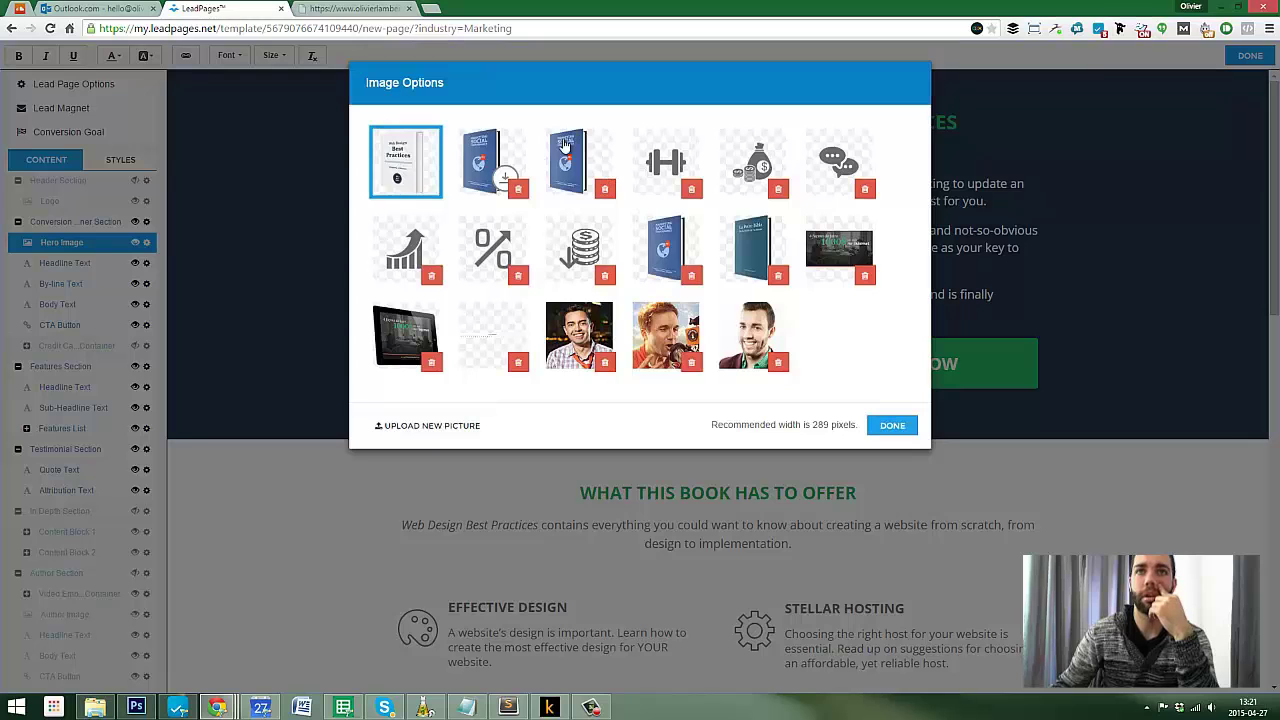
click(567, 147)
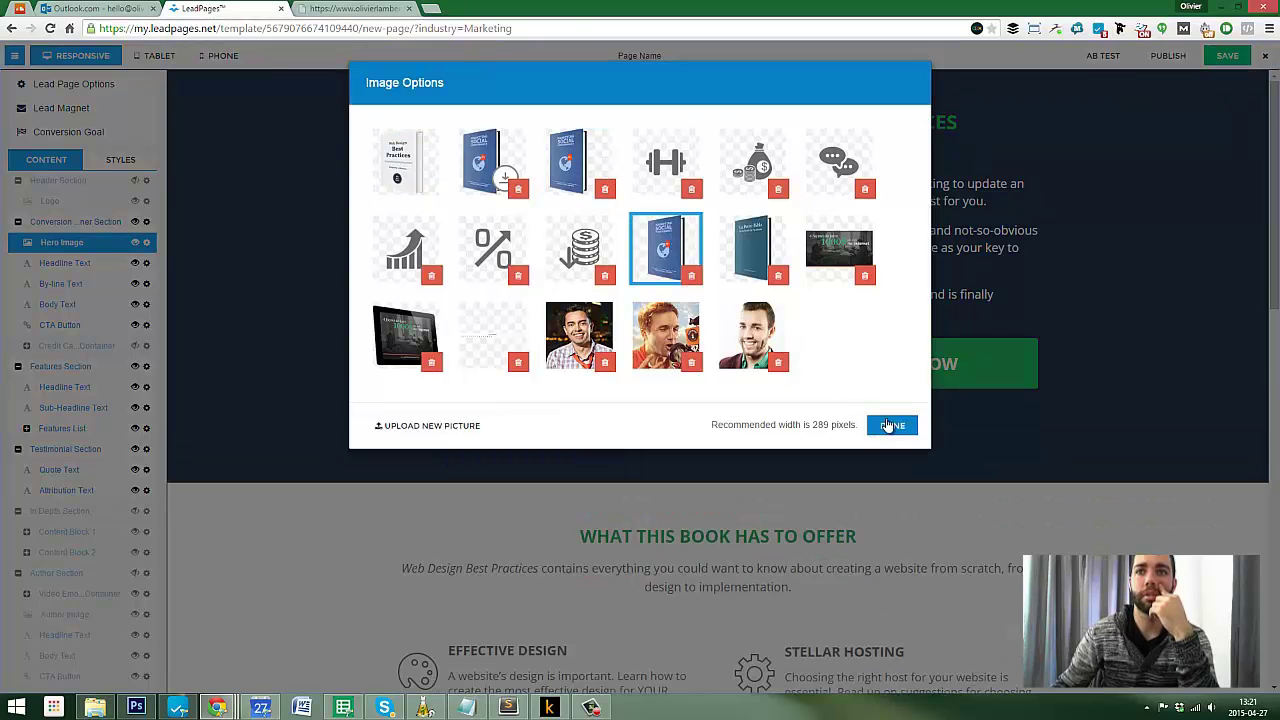
click(891, 424)
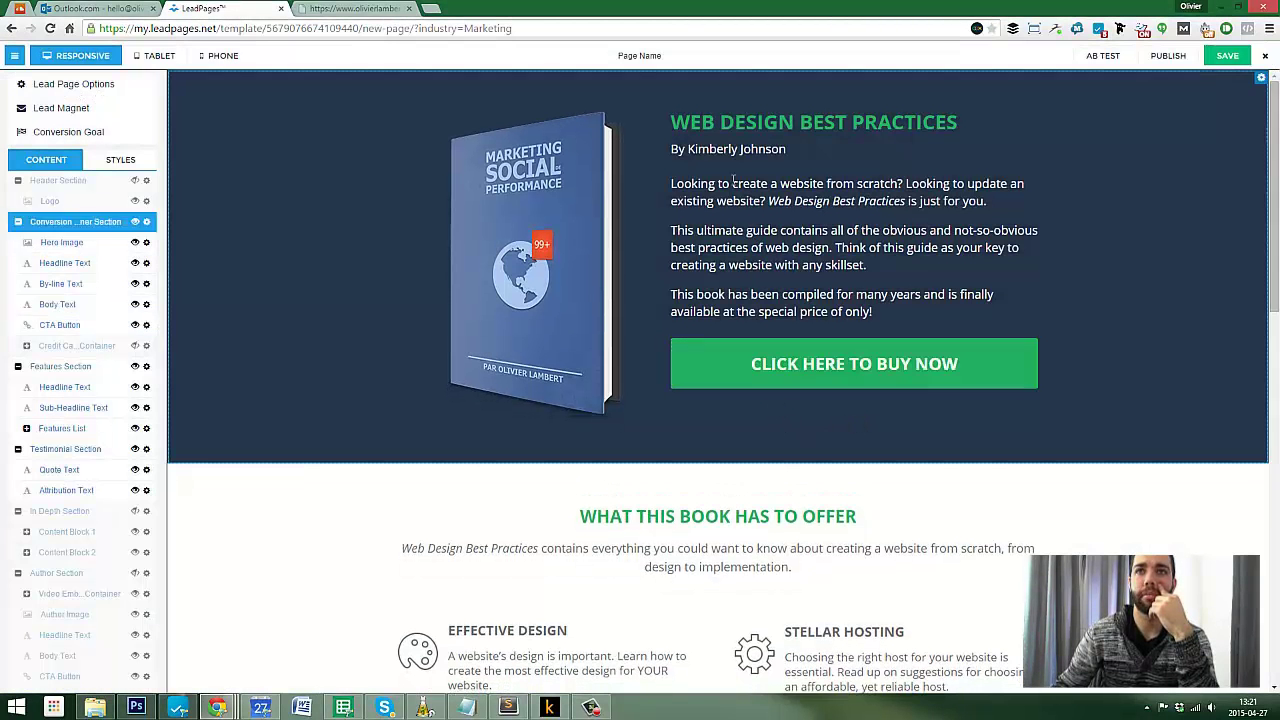
Replace the hero headline with "LA PETITE BIBLE DE LA PUBLCITÉ FACEBOOK!"
click(826, 120)
key(ctrl+a)
text(LA PETITE BIBLE DE LA PUBLCITÉ FACEBOOK!)
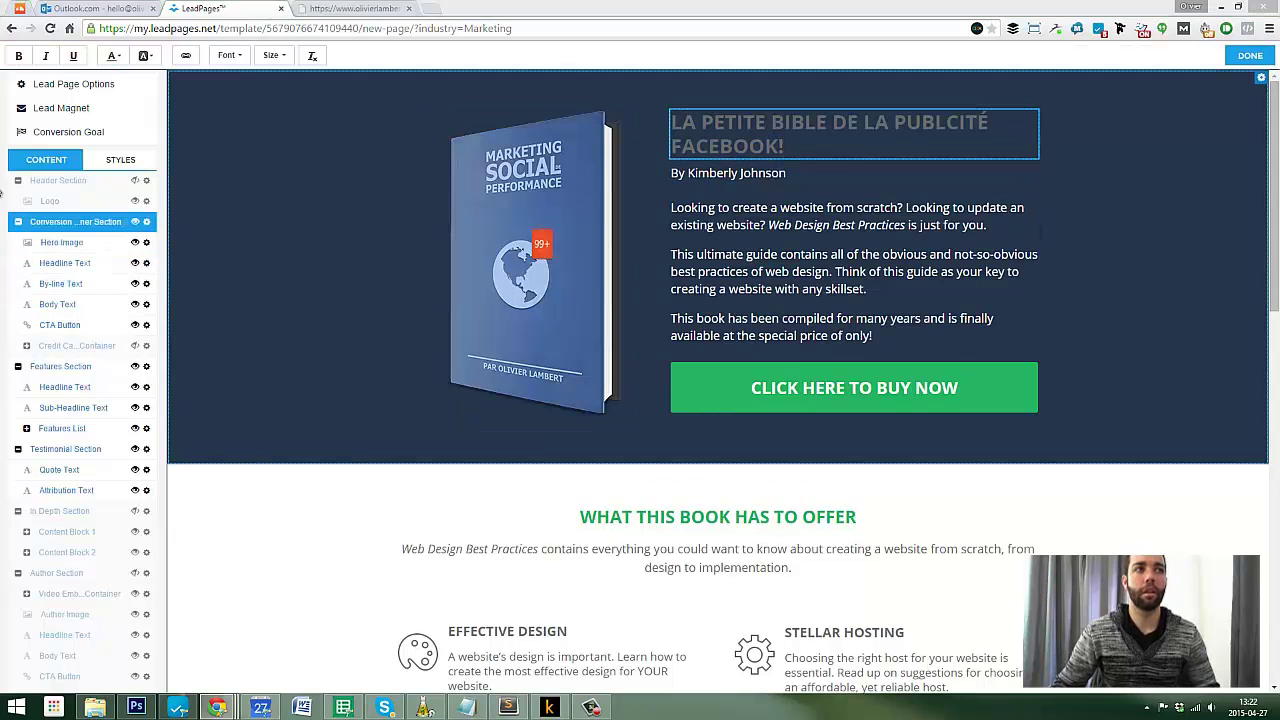
Replace the by-line under the hero headline with "Par" followed by the author's full name
click(763, 173)
key(ctrl+a)
text(Par Olivier Lambert)
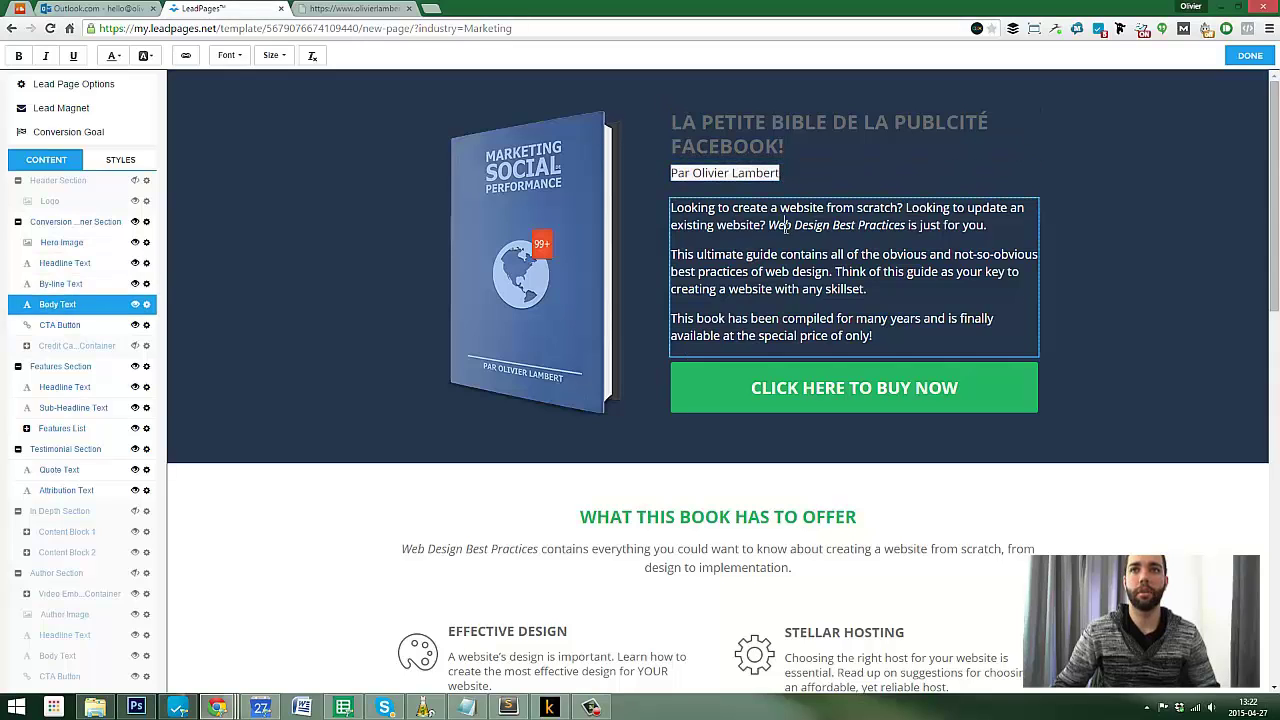
click(763, 173)
key(ctrl+a)
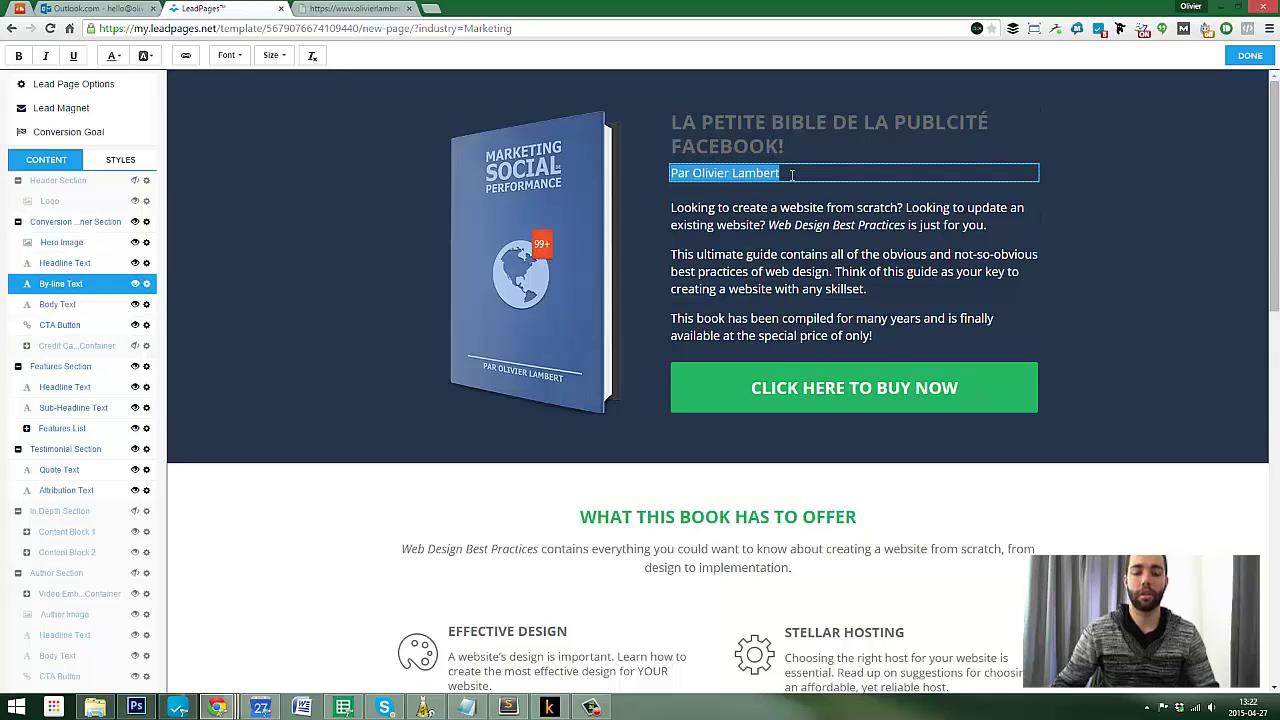
text(Par)
key(ctrl+z)
key(ctrl+z)
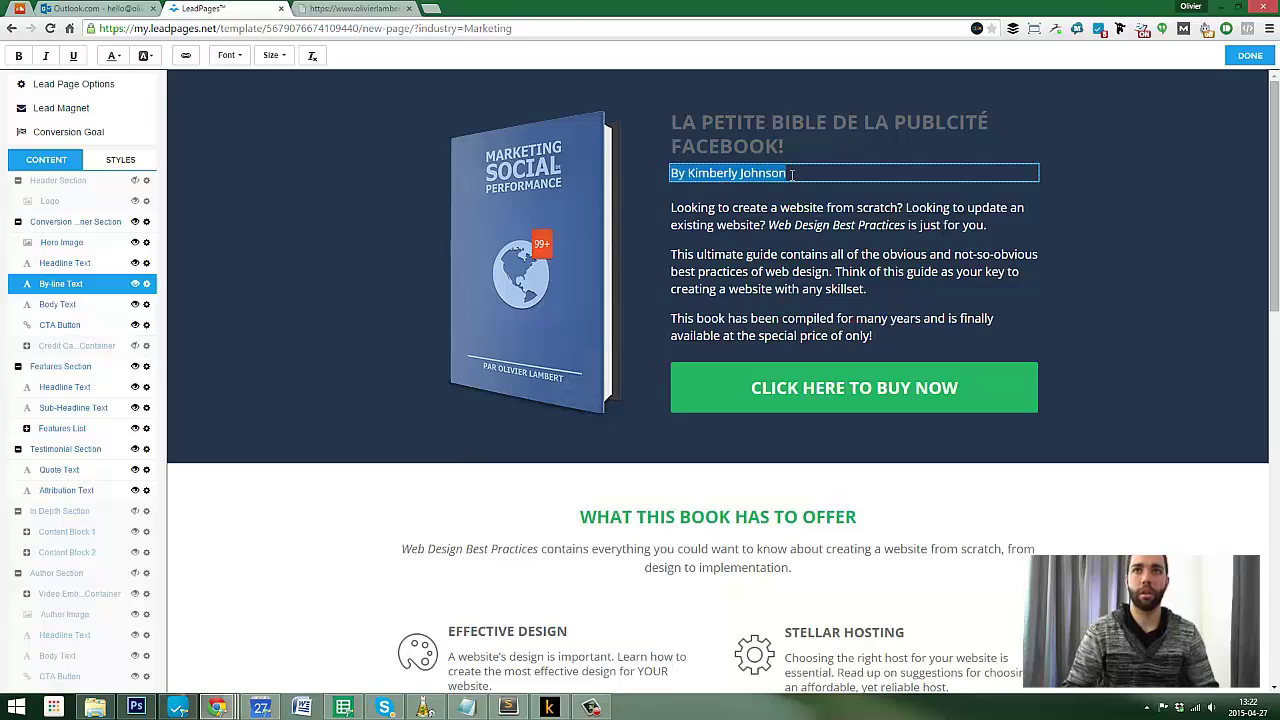
text(Par Olivier Lambert)
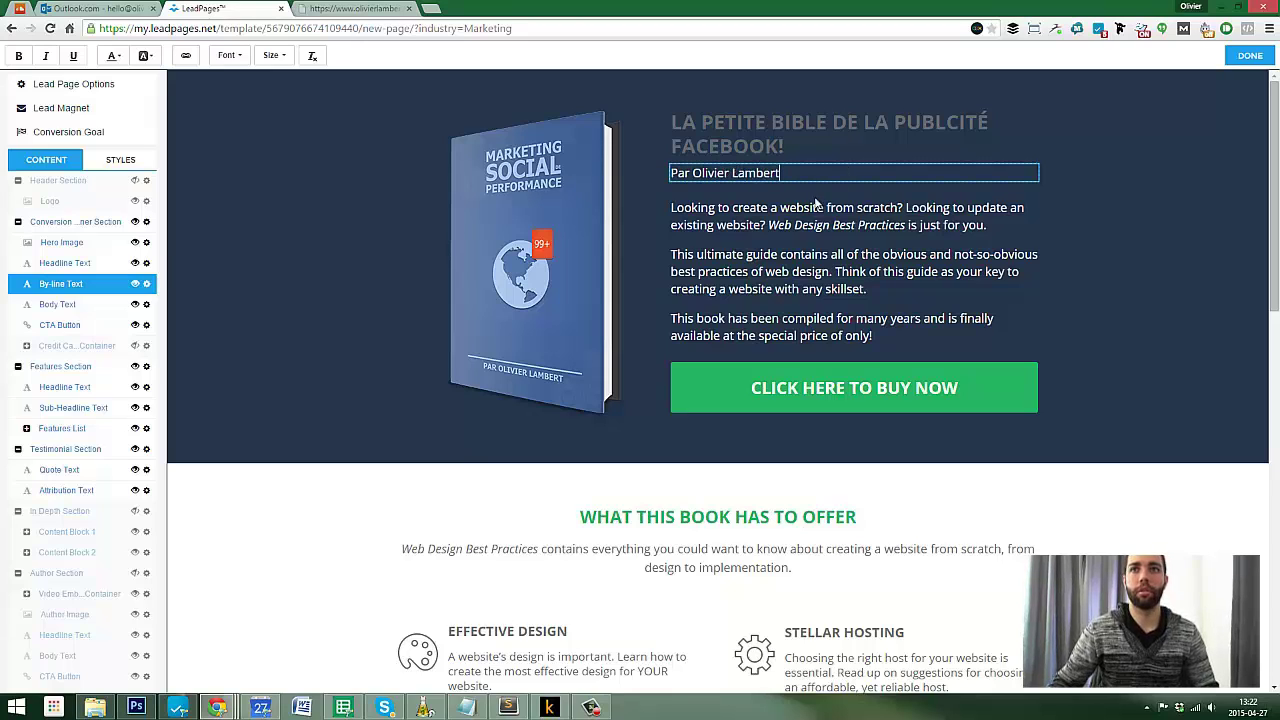
Replace the hero body text with the French pitch beginning "Certains disent que la publicité Facebook ne sert à rien"
click(680, 312)
key(ctrl+a)
text(Certains disent que la publicité Facebook ne sert à rien, mais c'est qu'ils l'utilisent de la mauvaise manière! Ils n'ont pas compris ceci...  Les likes ne paient pas votre loyer. Les ventes oui.  Et c'est exactement ça que je veux vous montrer! Je veux vous faire VOIR comment la publicité Facebook peut s'intégrer à votre marketing pour générer plus de ventes.)
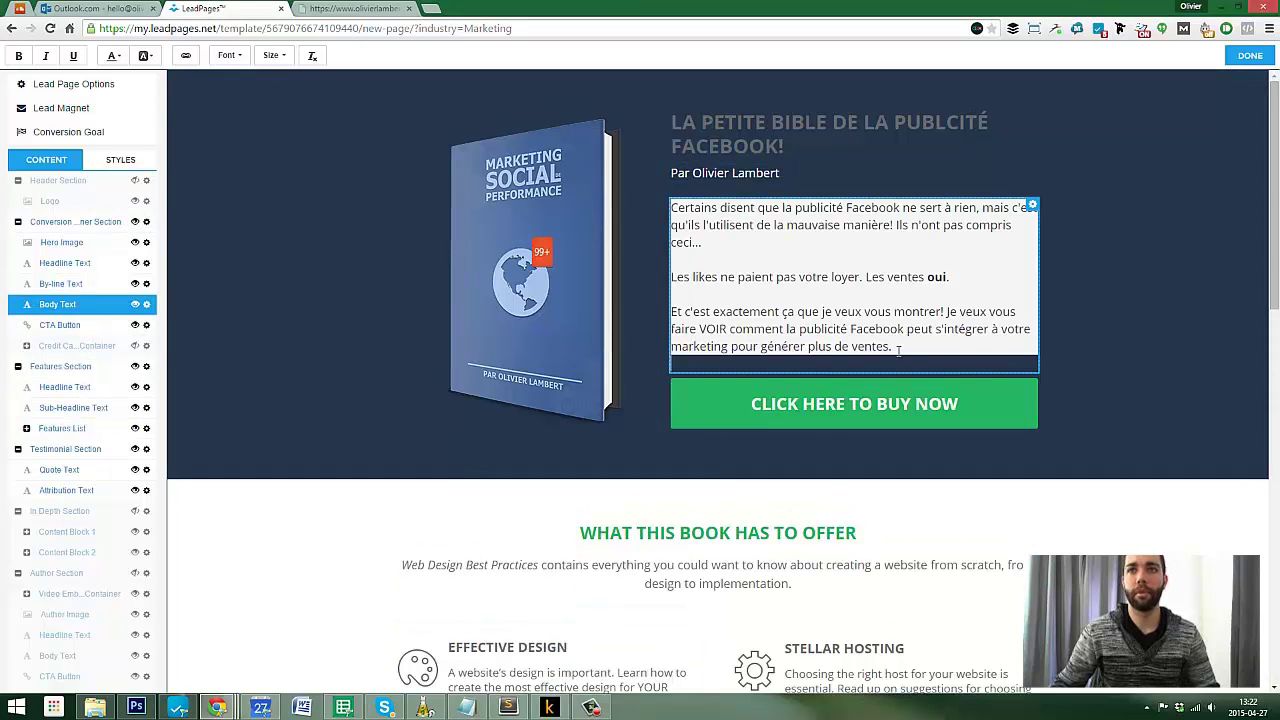
Change the hero call-to-action button's text to "TÉLÉCHARGER LE LIVRE"
click(862, 406)
click(1015, 54)
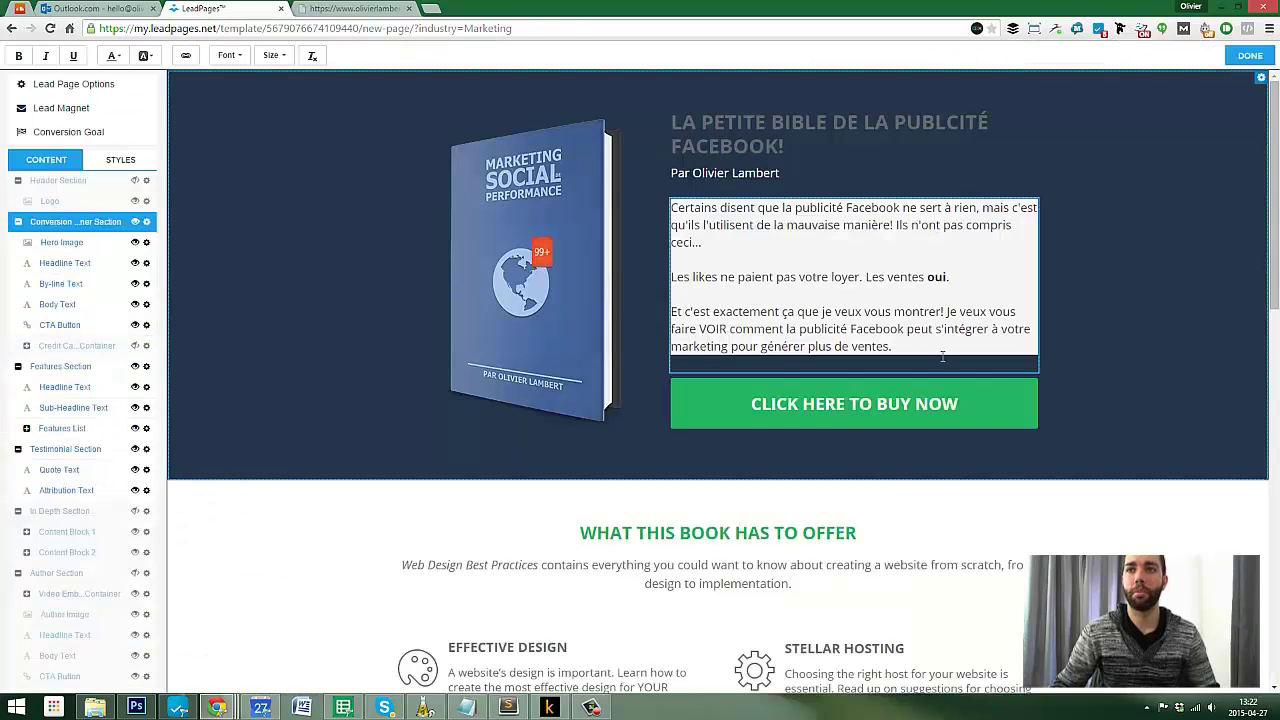
click(1031, 386)
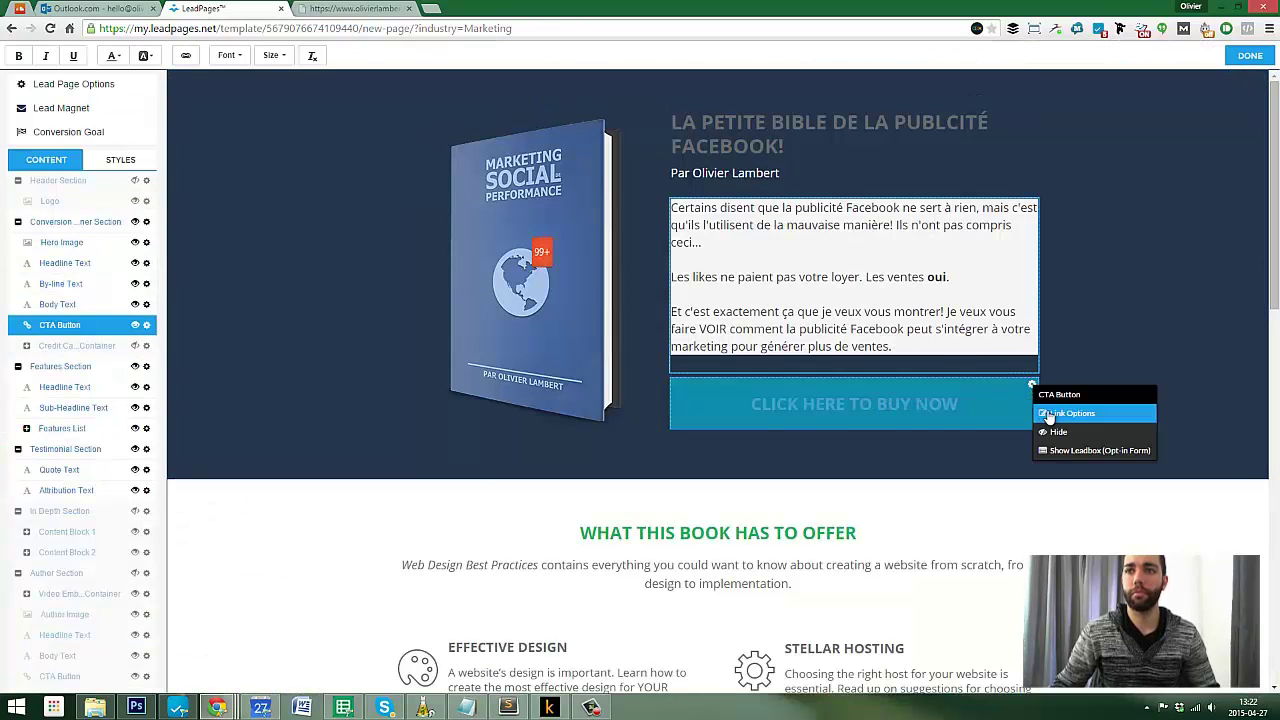
click(1070, 413)
triple_click(677, 163)
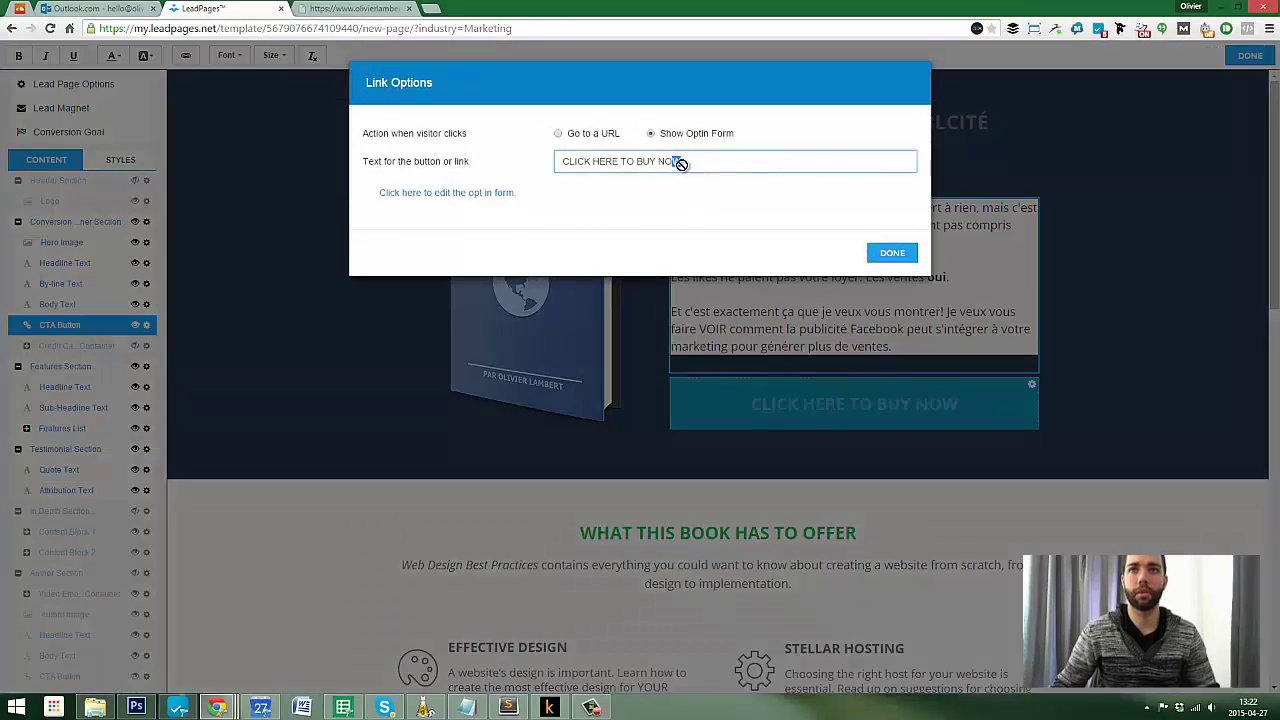
text(TÉLÉCHARGER LE LIVRE)
click(892, 252)
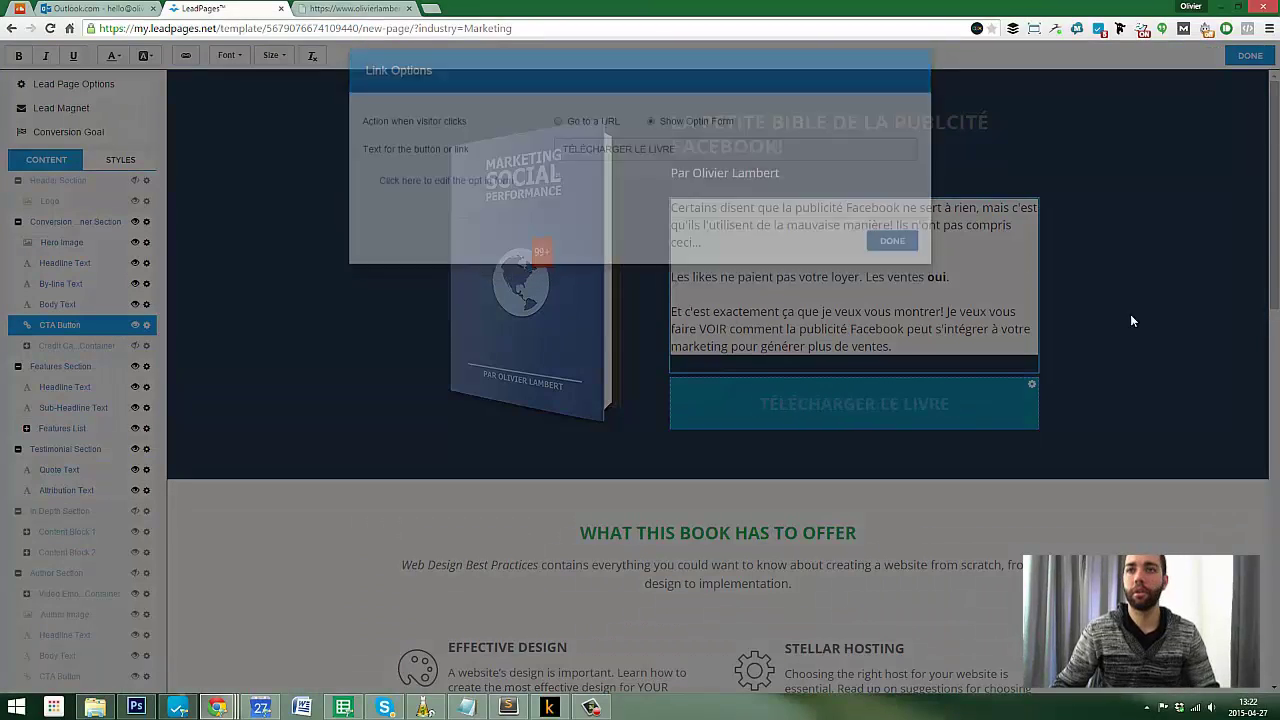
Retitle the first row of features "COMBIEN ÇA COÛTE VRAIMENT" and "DES PRINCIPES MARKETING SOLIDES"
scroll(1125, 350, down, 3)
scroll(1125, 350, down, 1)
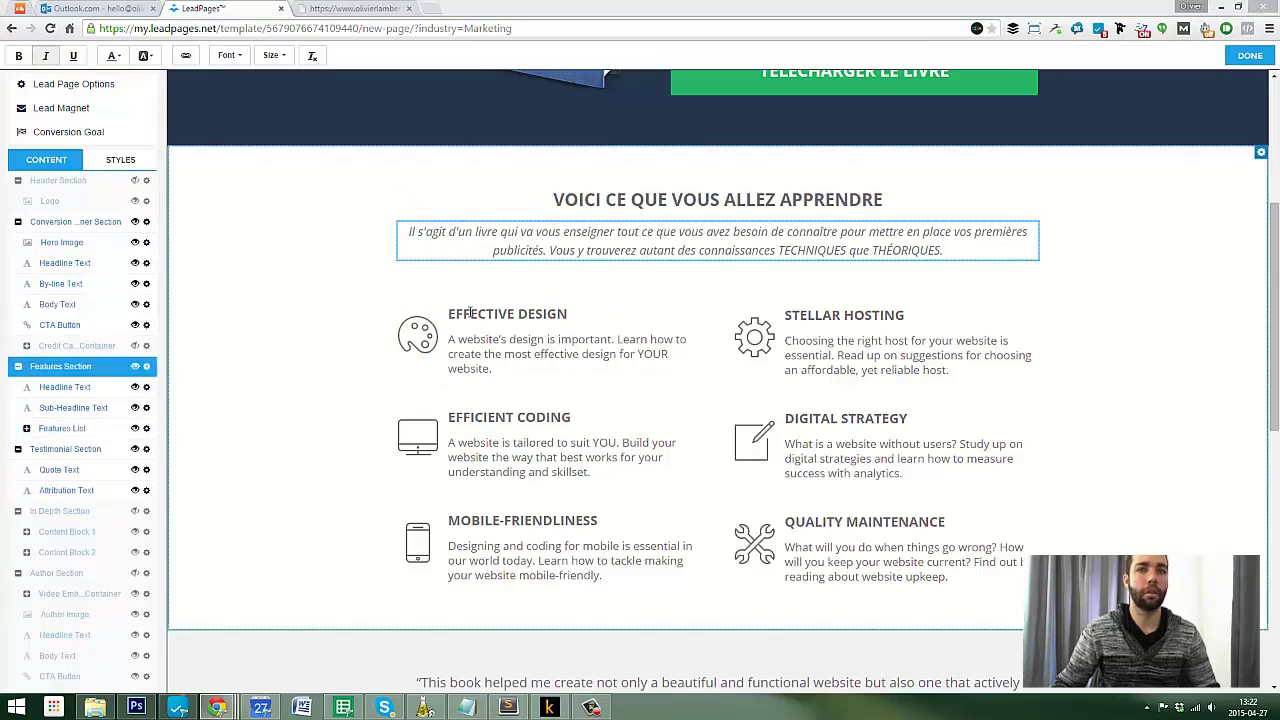
triple_click(470, 313)
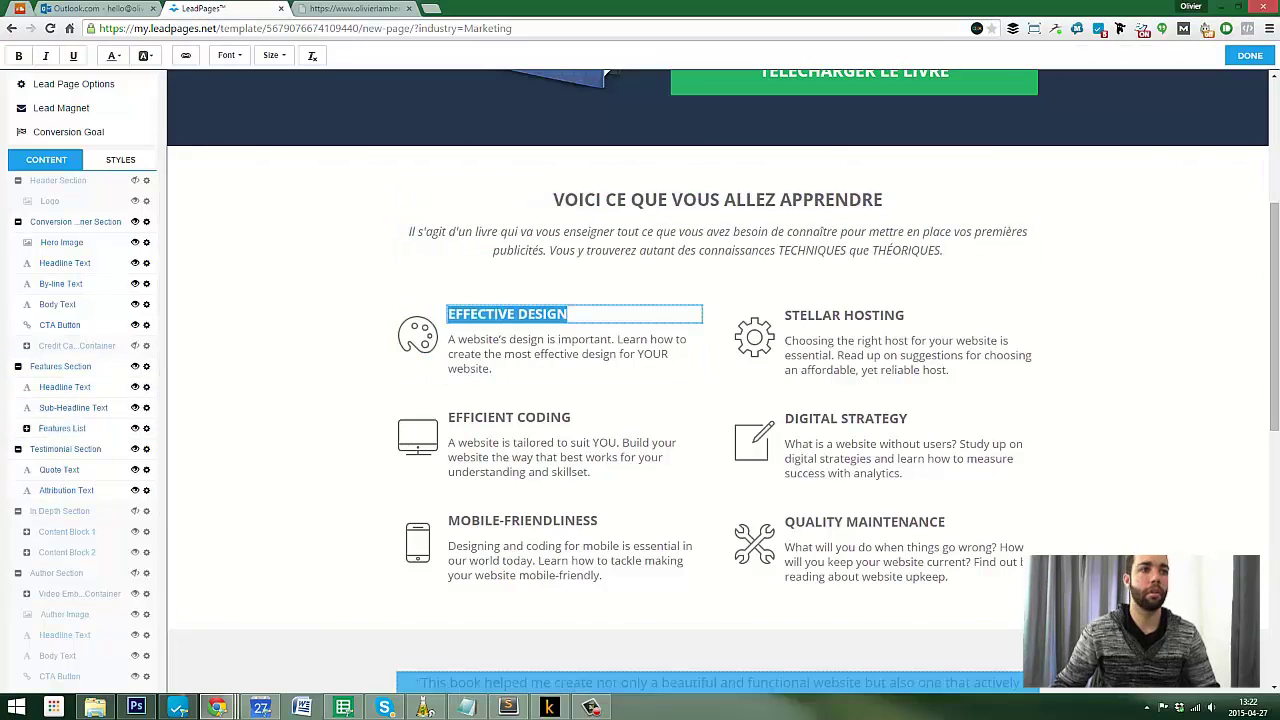
text(COMBIEN ÇA COÛTE VRAIMENT)
triple_click(844, 315)
text(DES PRINCIPES MARKETING SOLIDES)
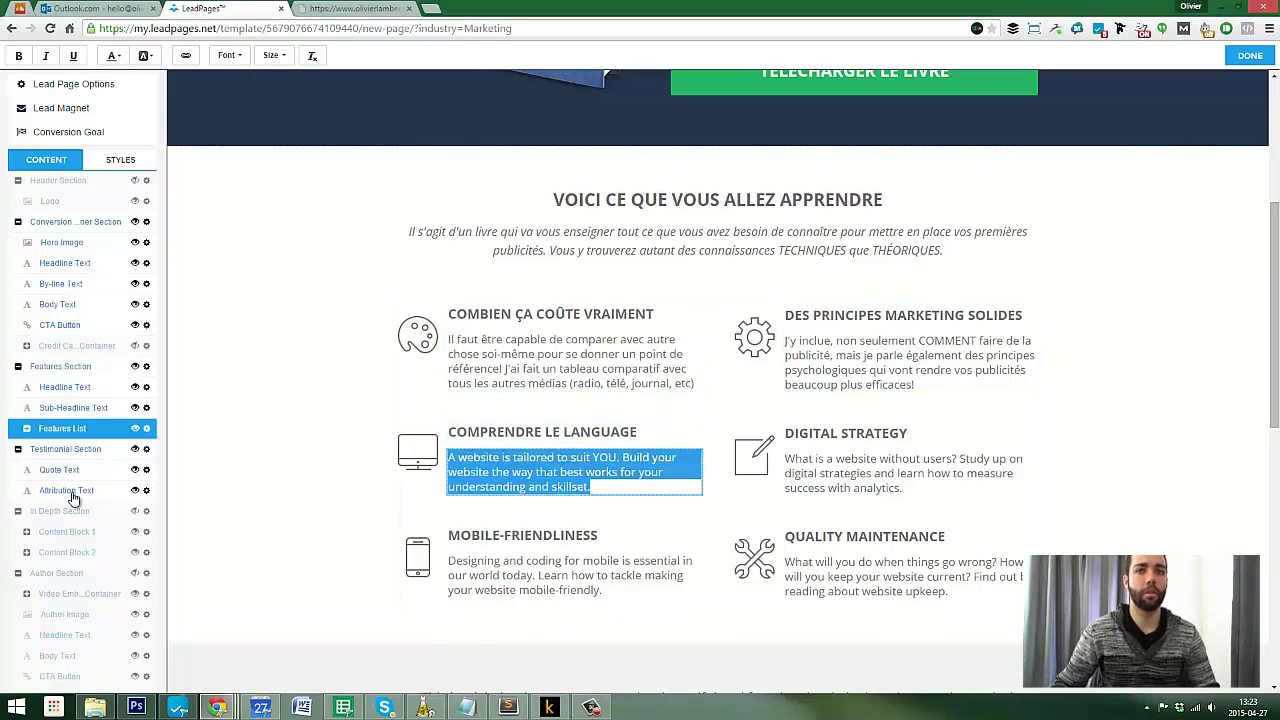
Fill the "COMPRENDRE LE LANGUAGE" description with the "Entendre un expert parler peut vous étourdir!" text and retitle the Digital Strategy feature "RÉDUISEZ VOTRE CPC"
text(Entendre un expert parler peut vous étourdir! Je vais prendre le soin d'expliquer chaque expression couramment utilisée!)
triple_click(845, 433)
text(RÉDUISEZ VOTRE CPC)
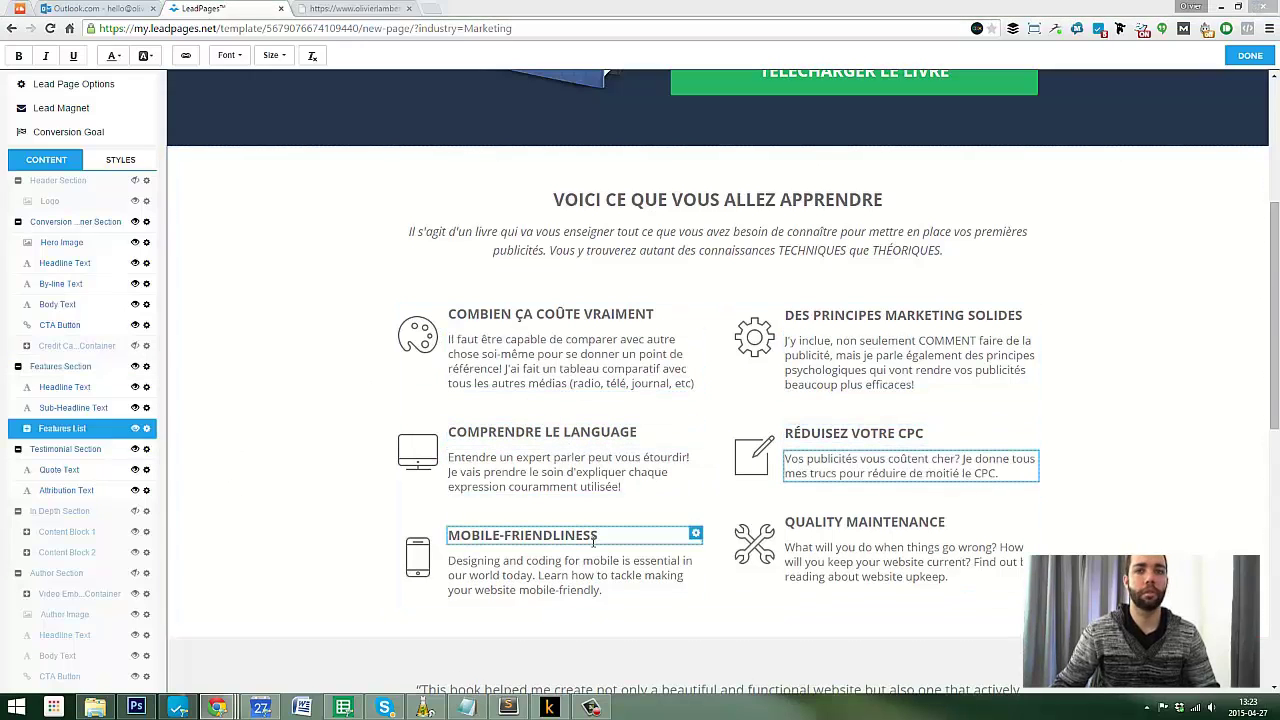
Retitle the Mobile-Friendliness feature "DOUBLER VOTRE TAUX DE CLIC" and replace the last feature's description with the "Vous allez savoir exactement comment" text
triple_click(573, 535)
text(DOUBLER VOTRE TAUX DE CLIC)
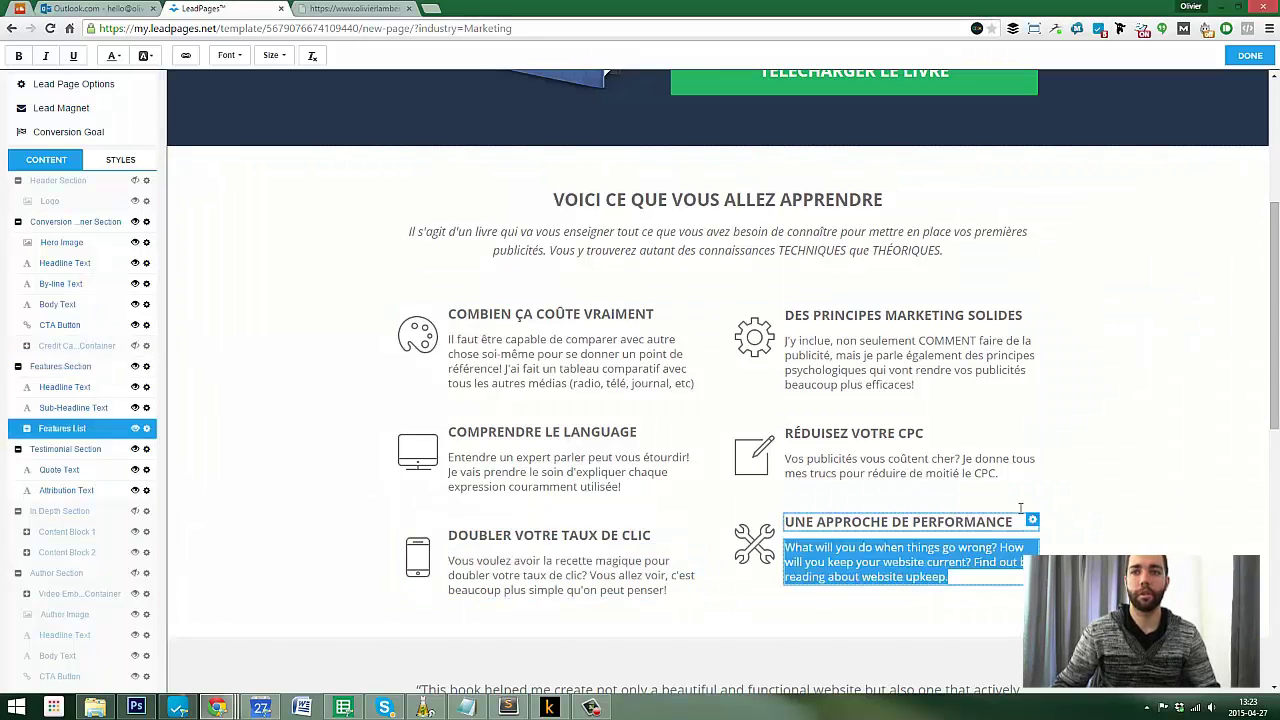
text(Vous allez savoir exactement comment chaque inscription, vente ou clic vous aura coûté ET rapporté. Fini le temps où on payait les yeux fermés!)
Hide the Attribution Text below the quote in the Testimonial Section
scroll(578, 311, down, 5)
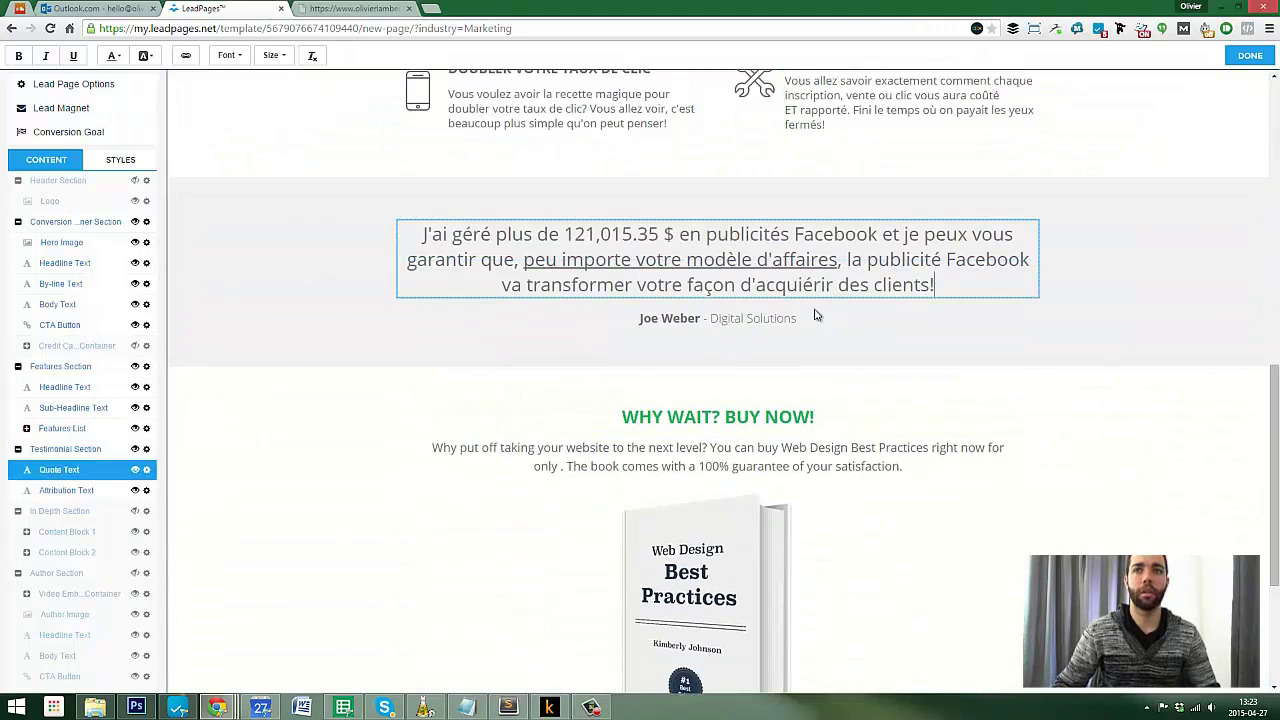
click(718, 319)
click(1035, 319)
click(1070, 363)
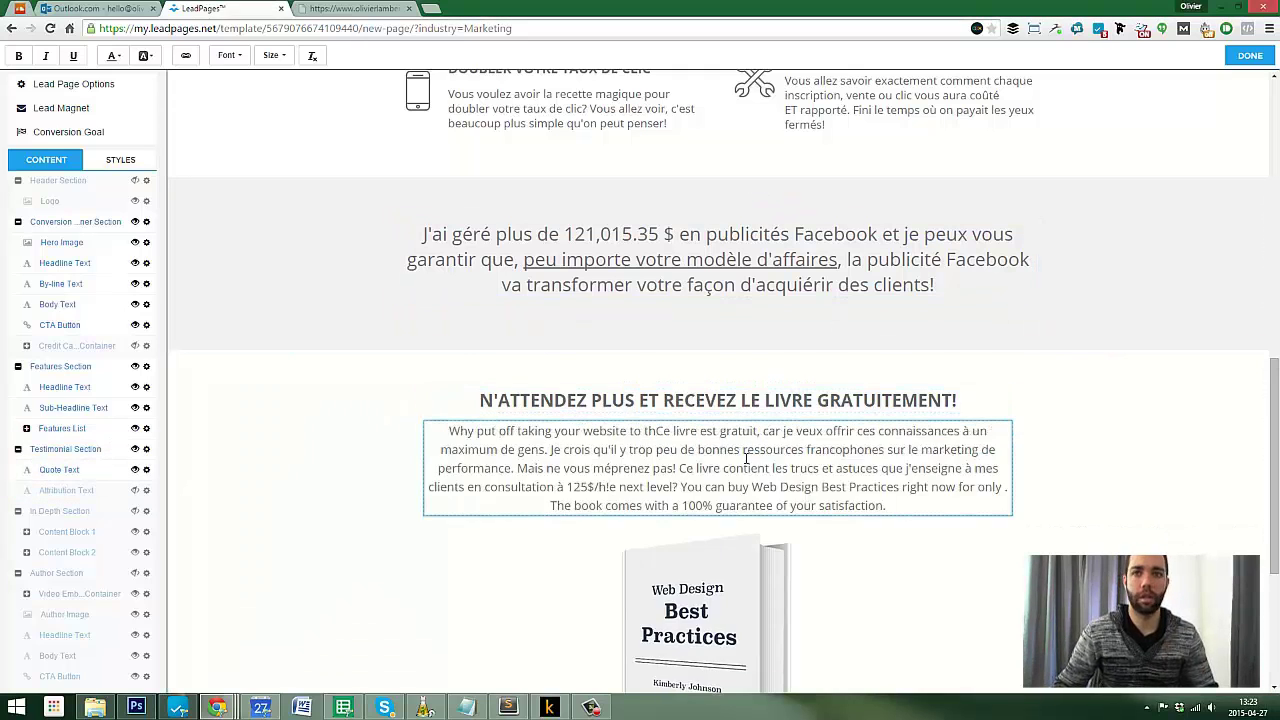
scroll(807, 260, down, 2)
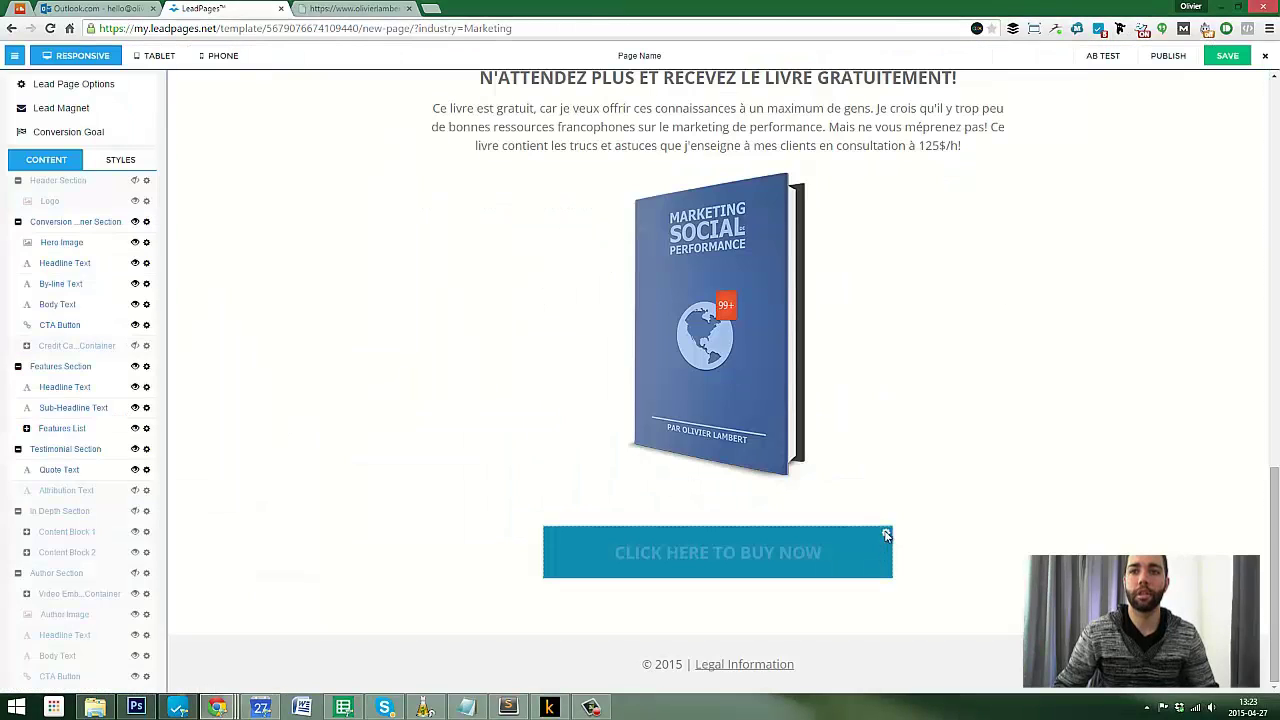
Change the text of the call-to-action button below the lower book image to "TÉLÉCHARGEZ MAINTENANT"
click(885, 536)
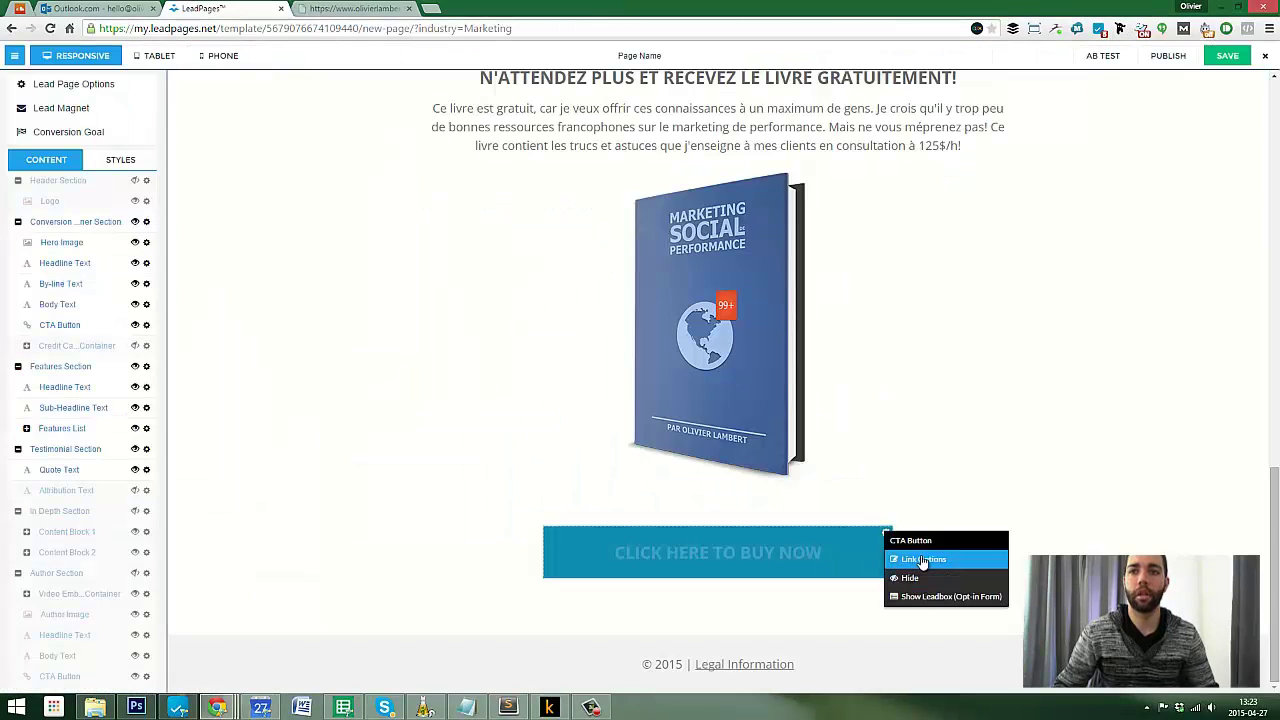
click(920, 563)
triple_click(657, 166)
text(TÉLÉCHARGEZ MAINTENANT)
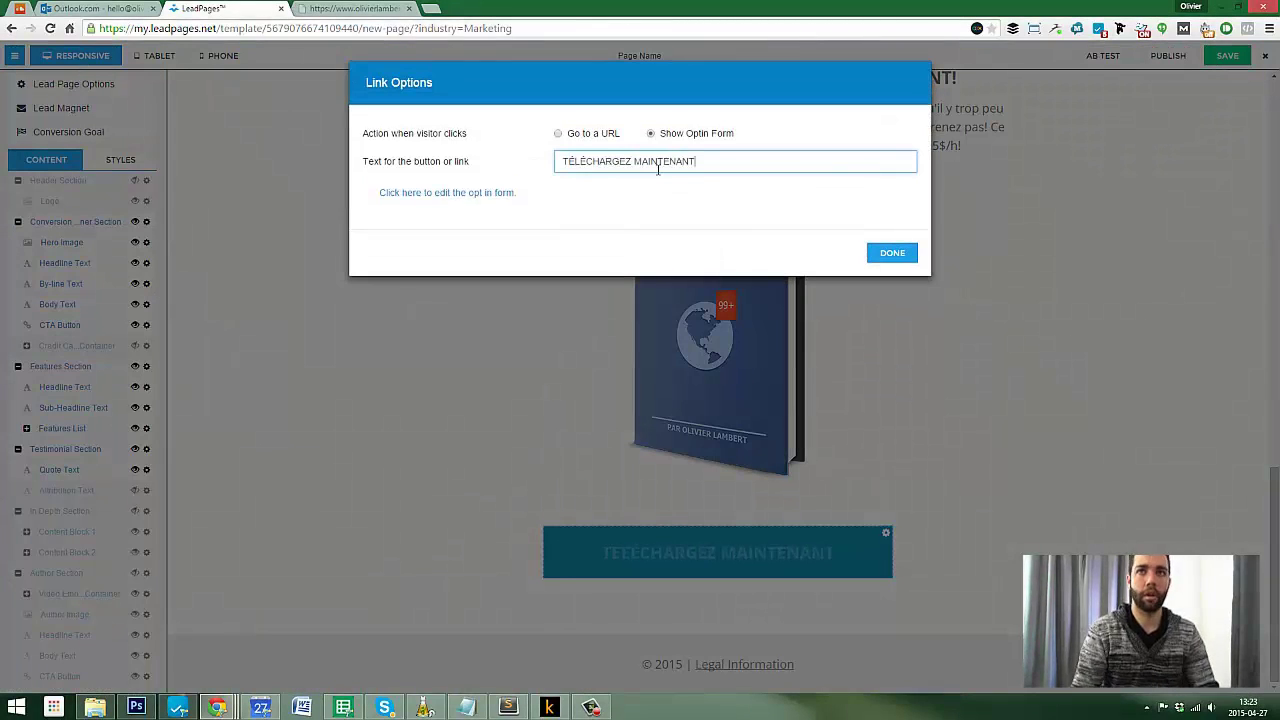
click(892, 253)
Replace the copyright and legal information line in the footer with "← Retour sur le blogue"
triple_click(801, 663)
text(— Retour sur la légalité)
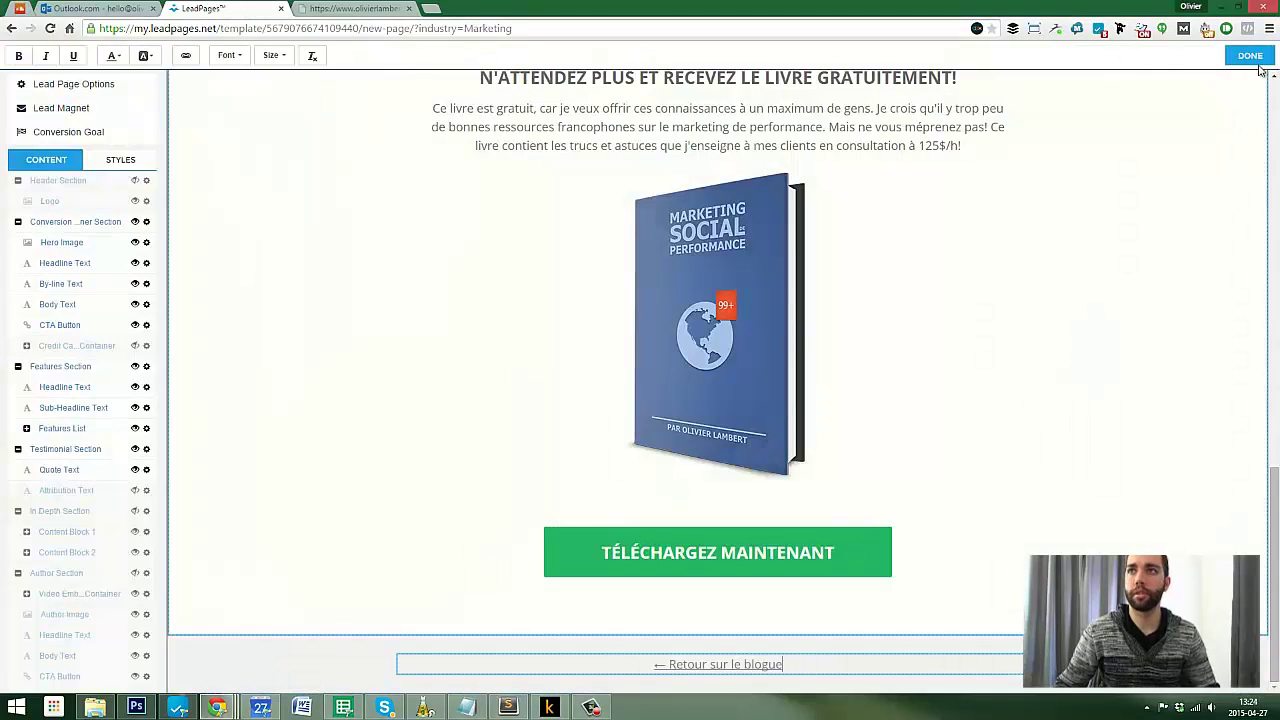
click(1060, 413)
Set the background color of the conversion banner section at the start of the page to #f5f5f5
scroll(1131, 277, up, 8)
scroll(1055, 280, up, 3)
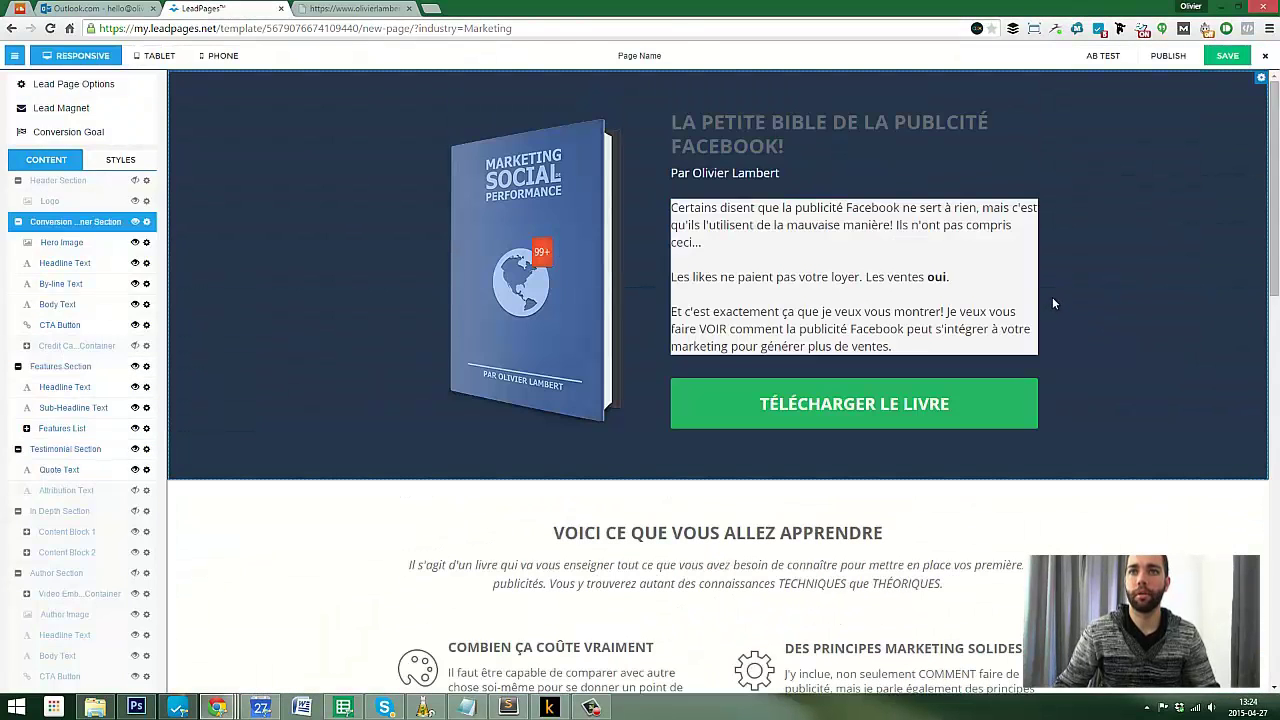
click(521, 182)
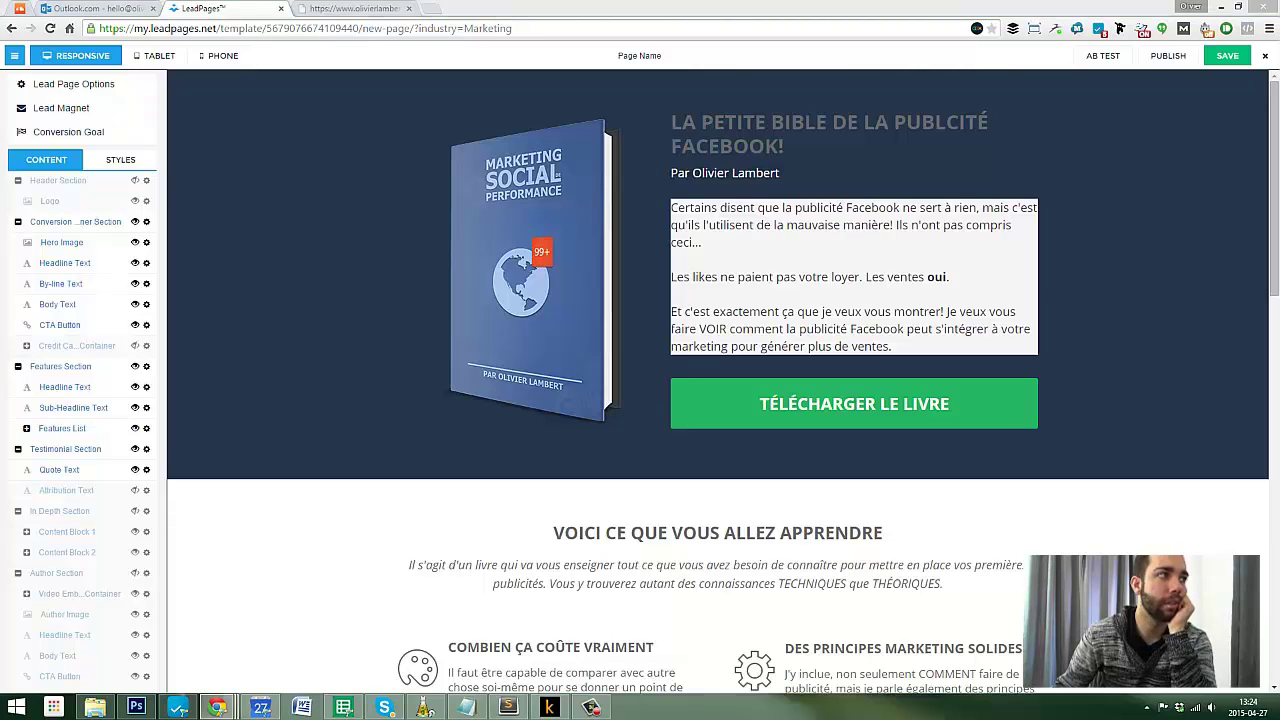
click(120, 160)
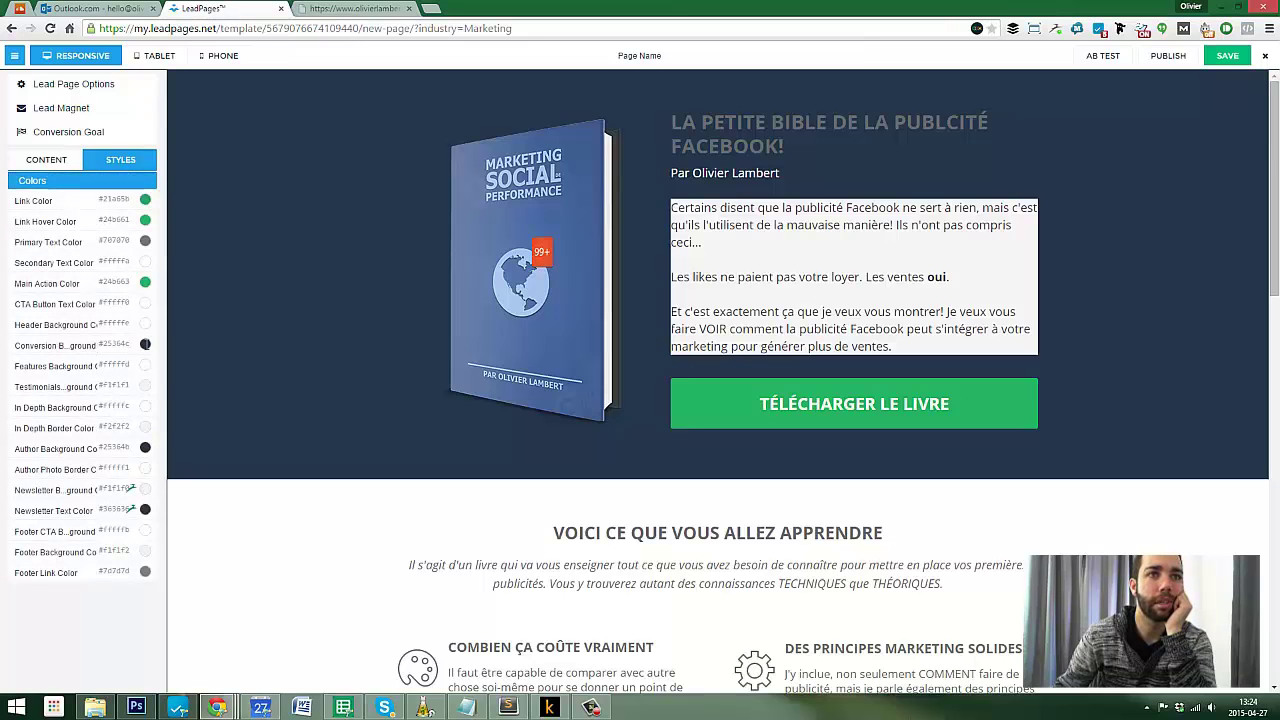
click(114, 344)
text(f5f5f5)
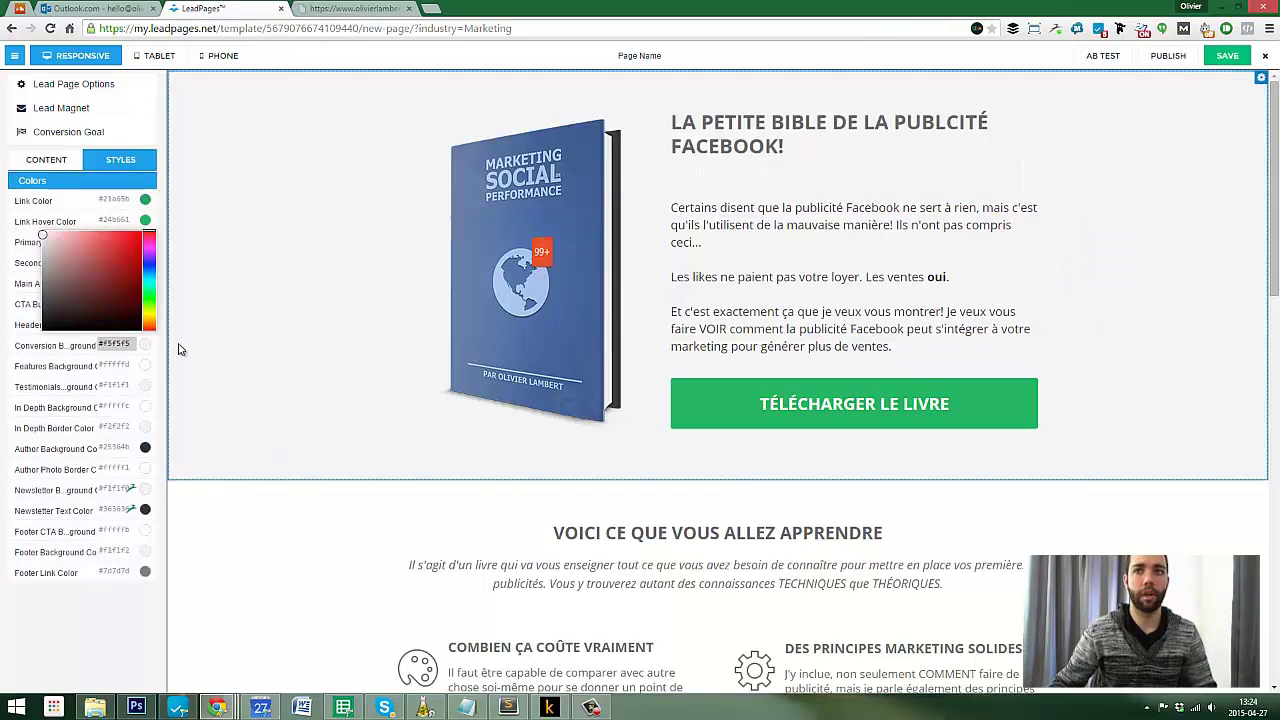
Set the Secondary Text Color used by the by-line under the book title to the grey #8f8f8f
click(733, 170)
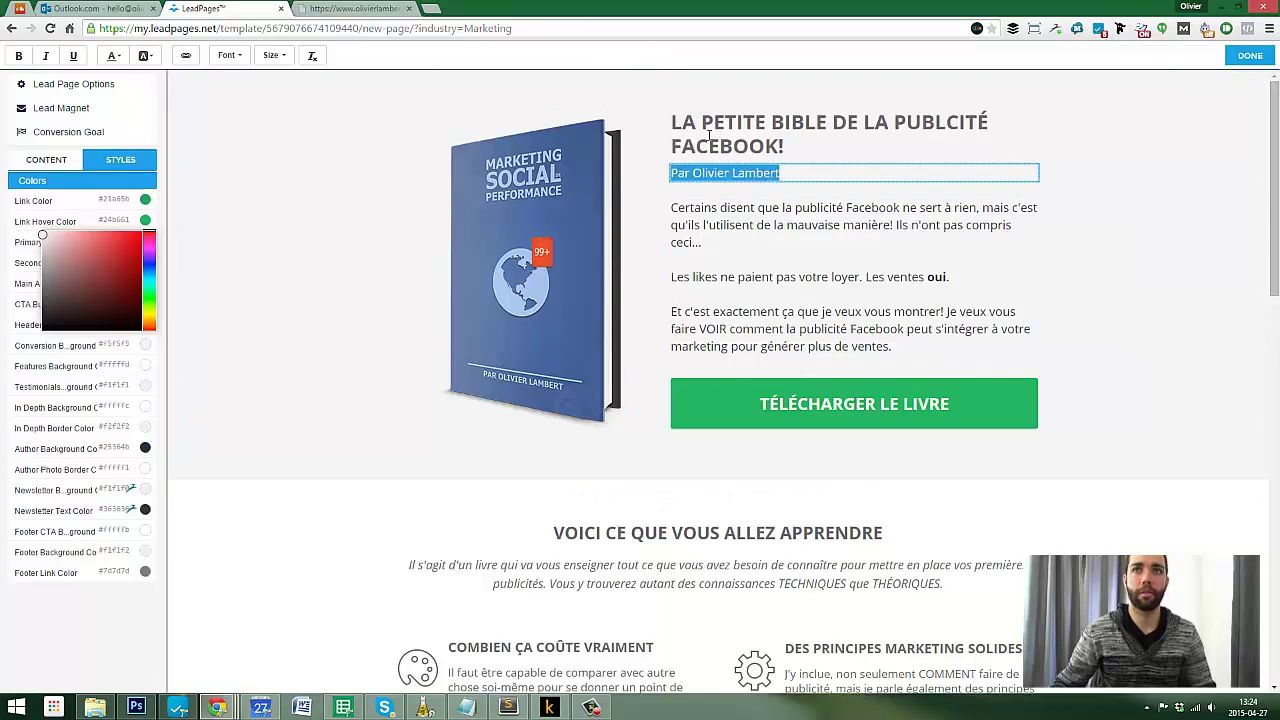
click(155, 265)
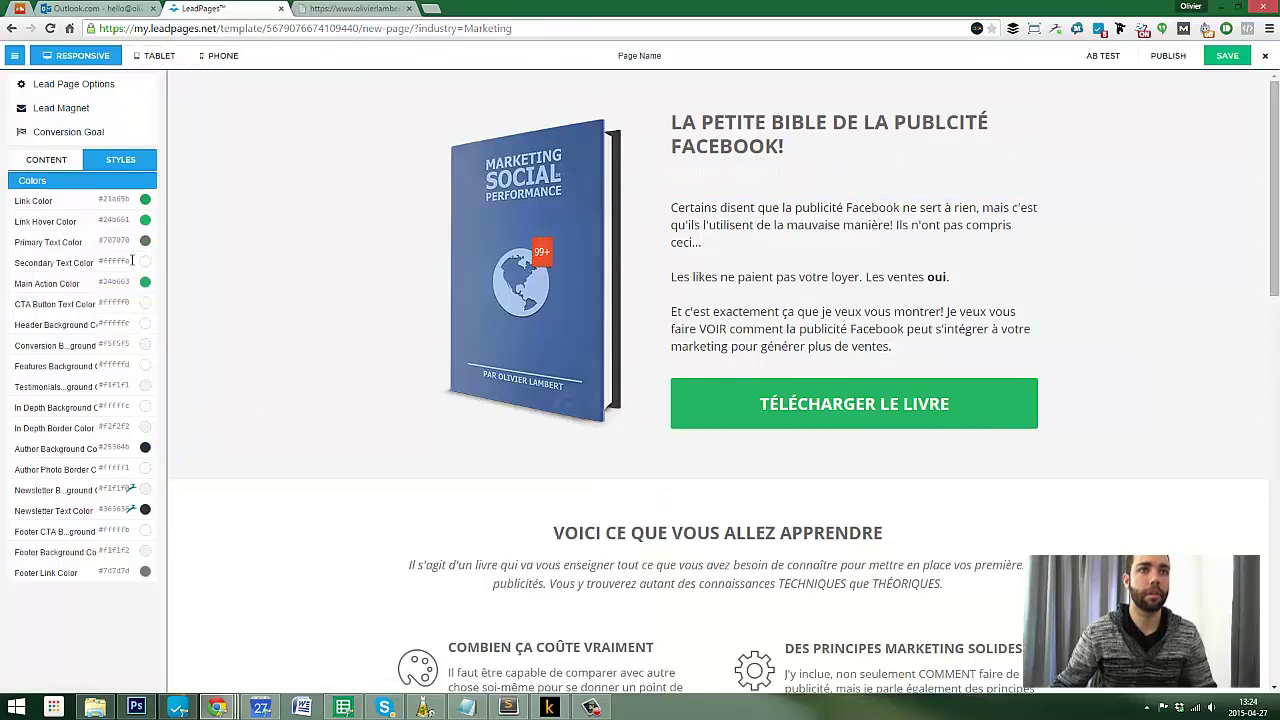
click(131, 261)
drag(90, 228, 38, 193)
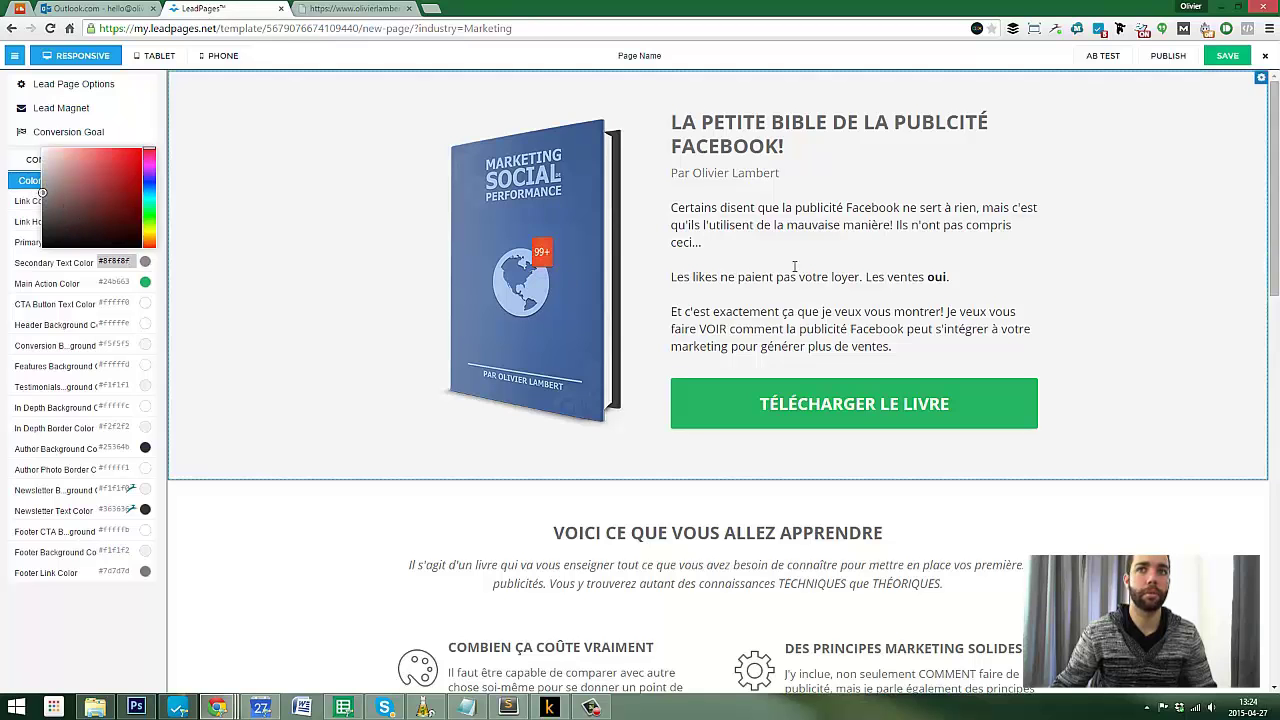
Review the edited page through to its final section and compare its feature icons with those on the published ebook page
click(780, 320)
scroll(776, 340, down, 6)
scroll(775, 361, down, 4)
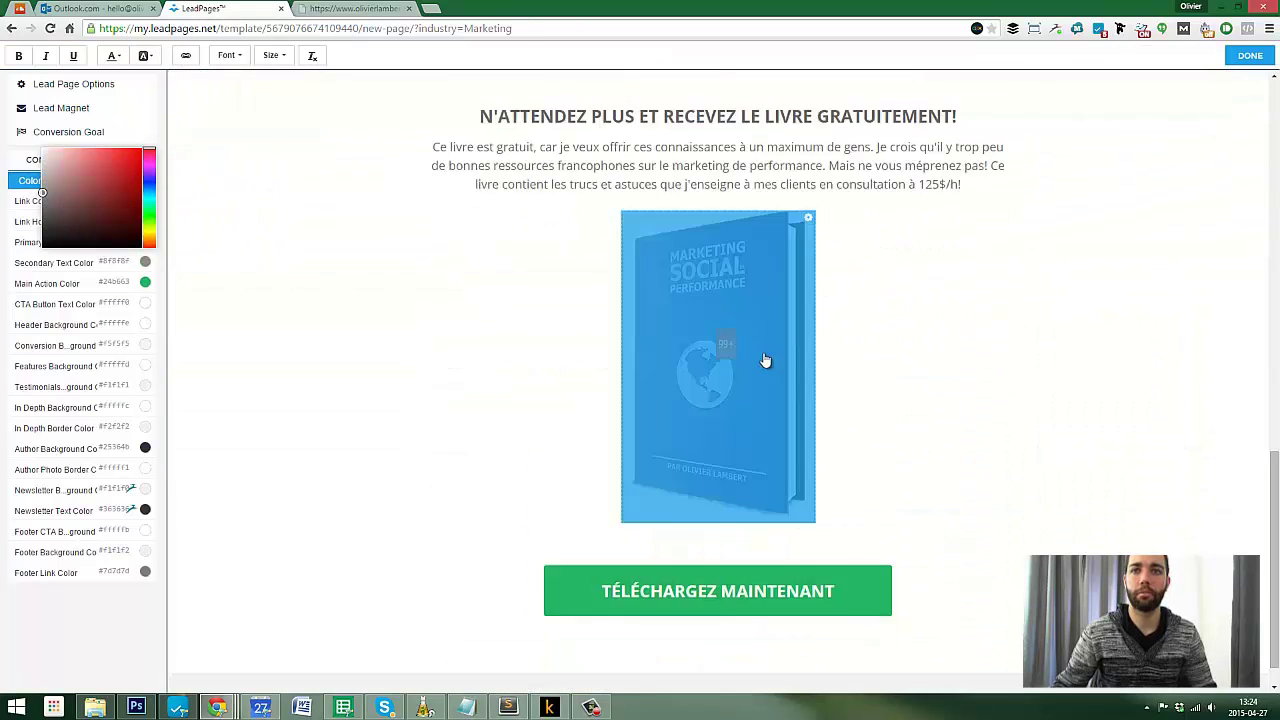
scroll(810, 480, up, 12)
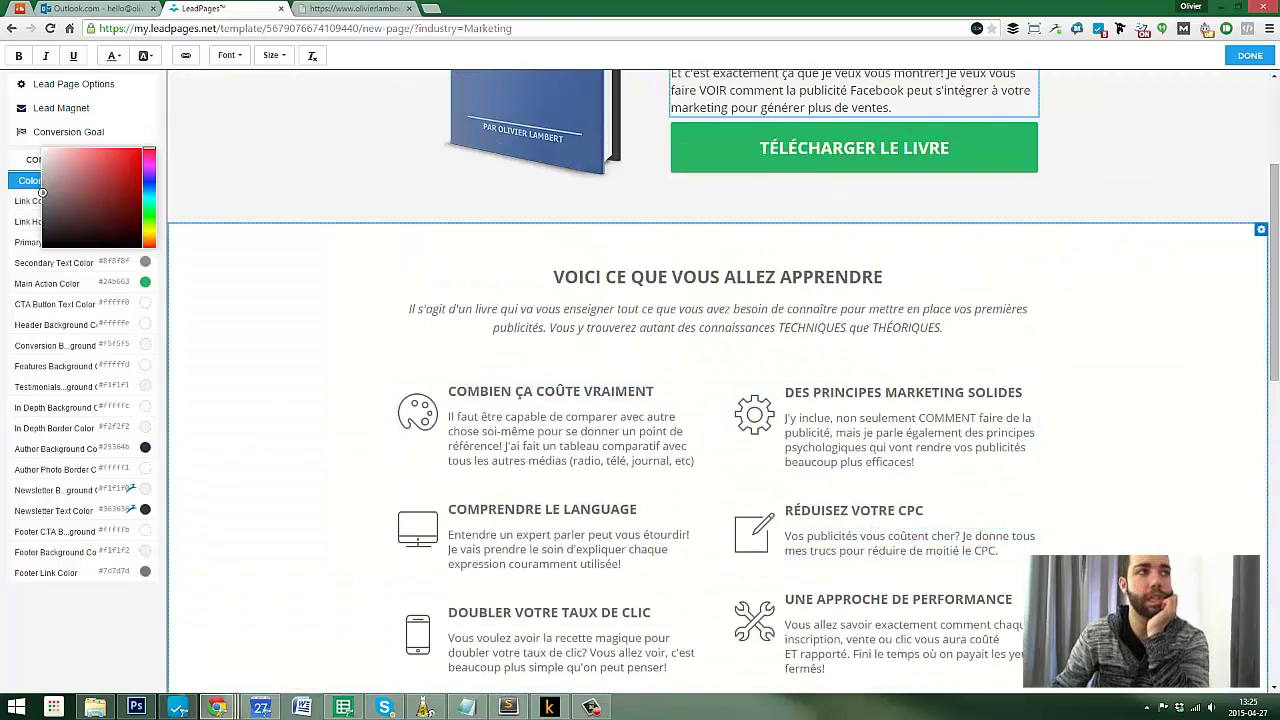
click(345, 8)
scroll(683, 358, down, 4)
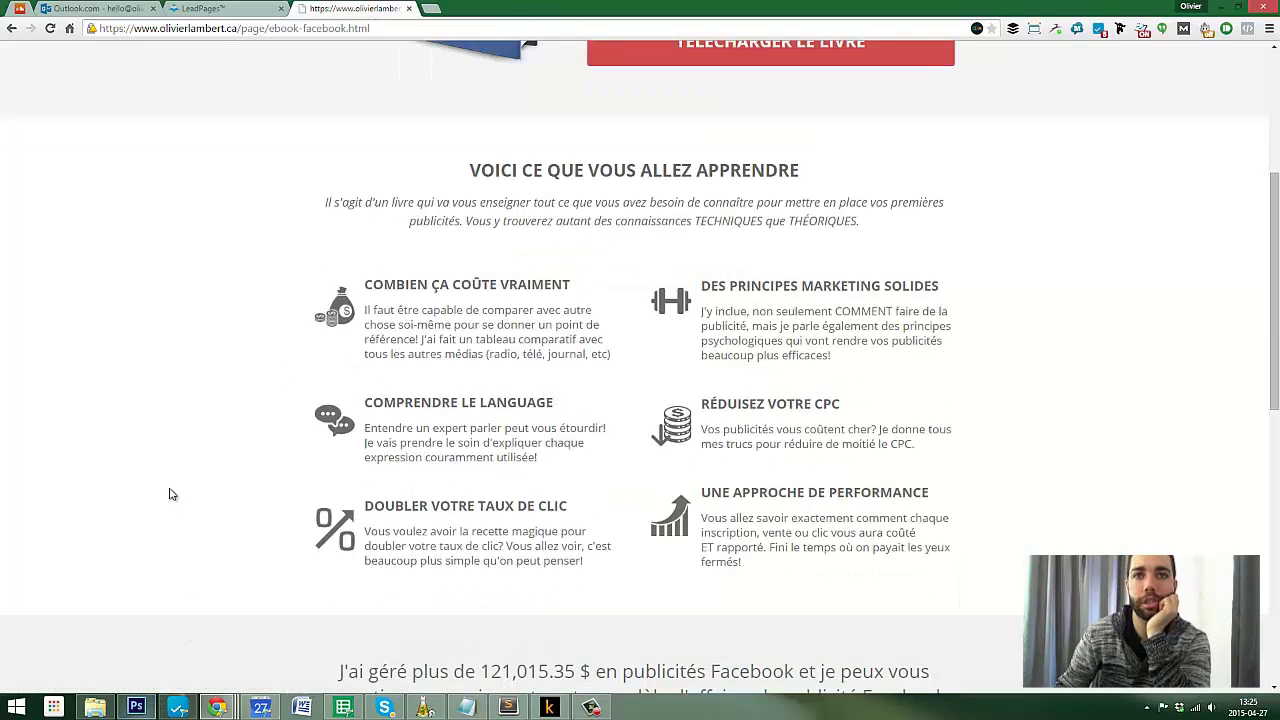
Search Google for "flat icon photoshop" in a new tab and examine Flaticon's plugin download page
key(ctrl+t)
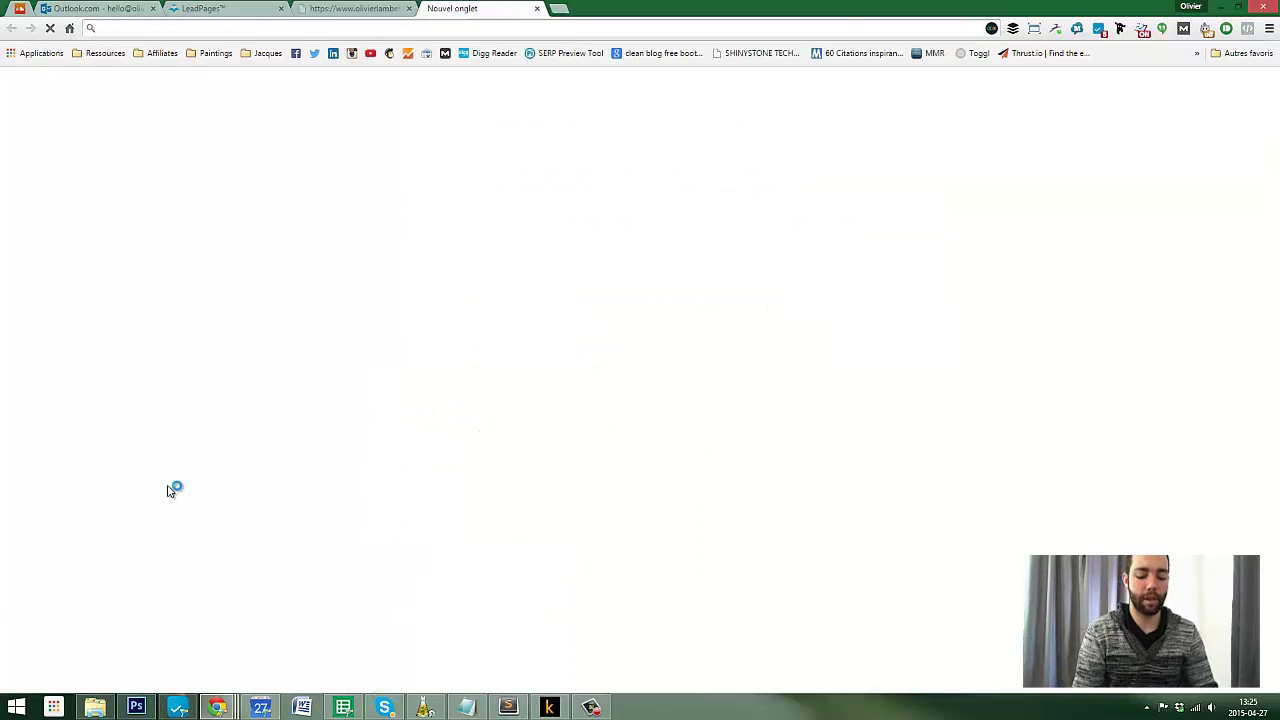
text(flat)
key(Down)
key(Return)
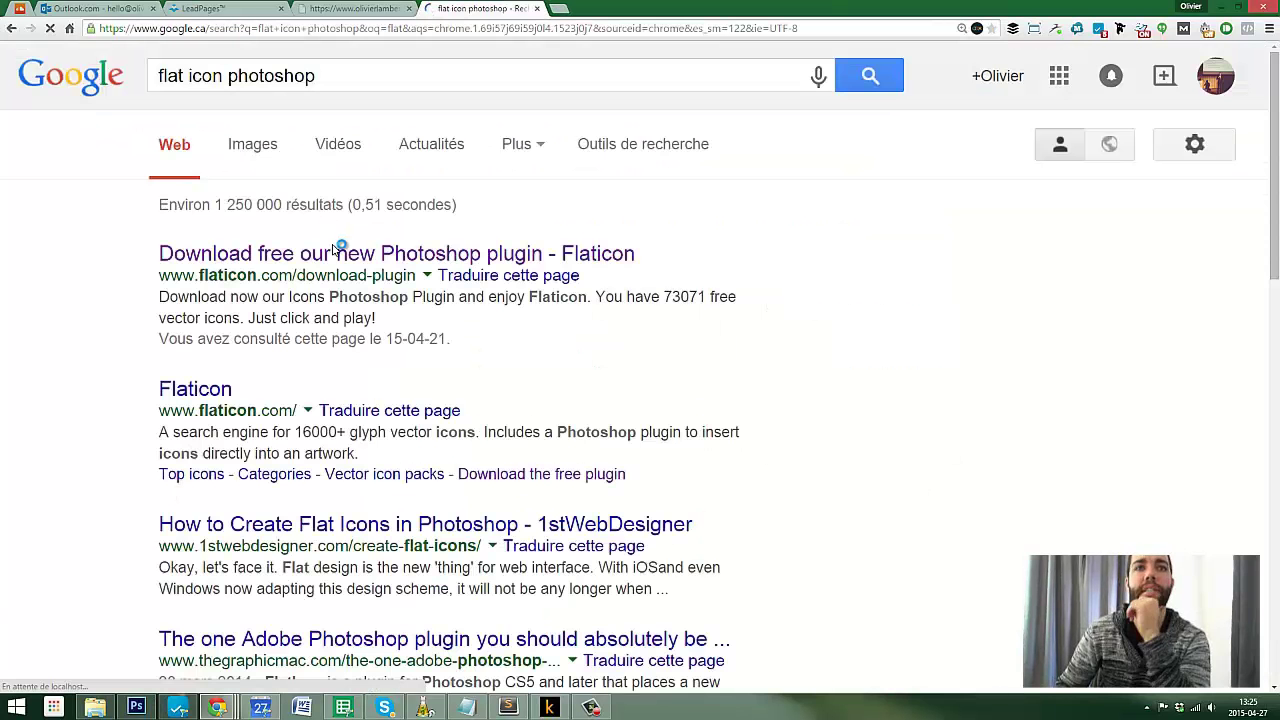
click(347, 257)
scroll(590, 215, down, 1)
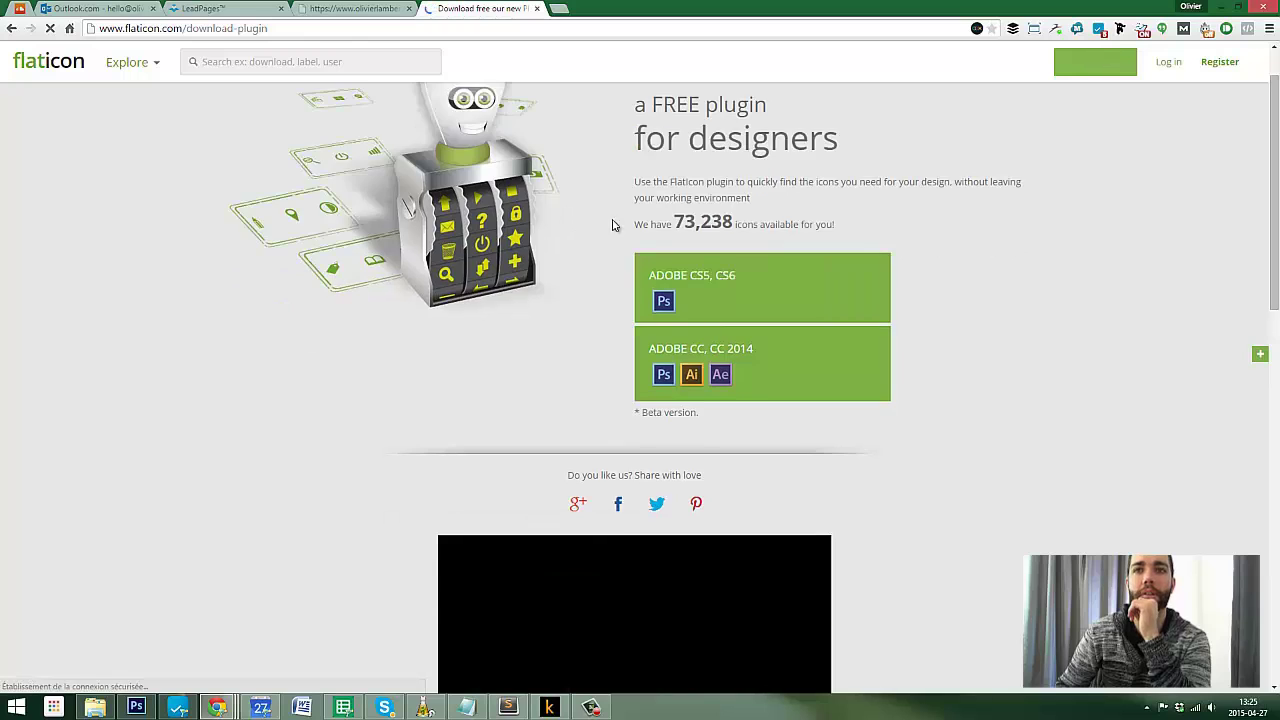
scroll(711, 233, down, 2)
scroll(710, 220, up, 2)
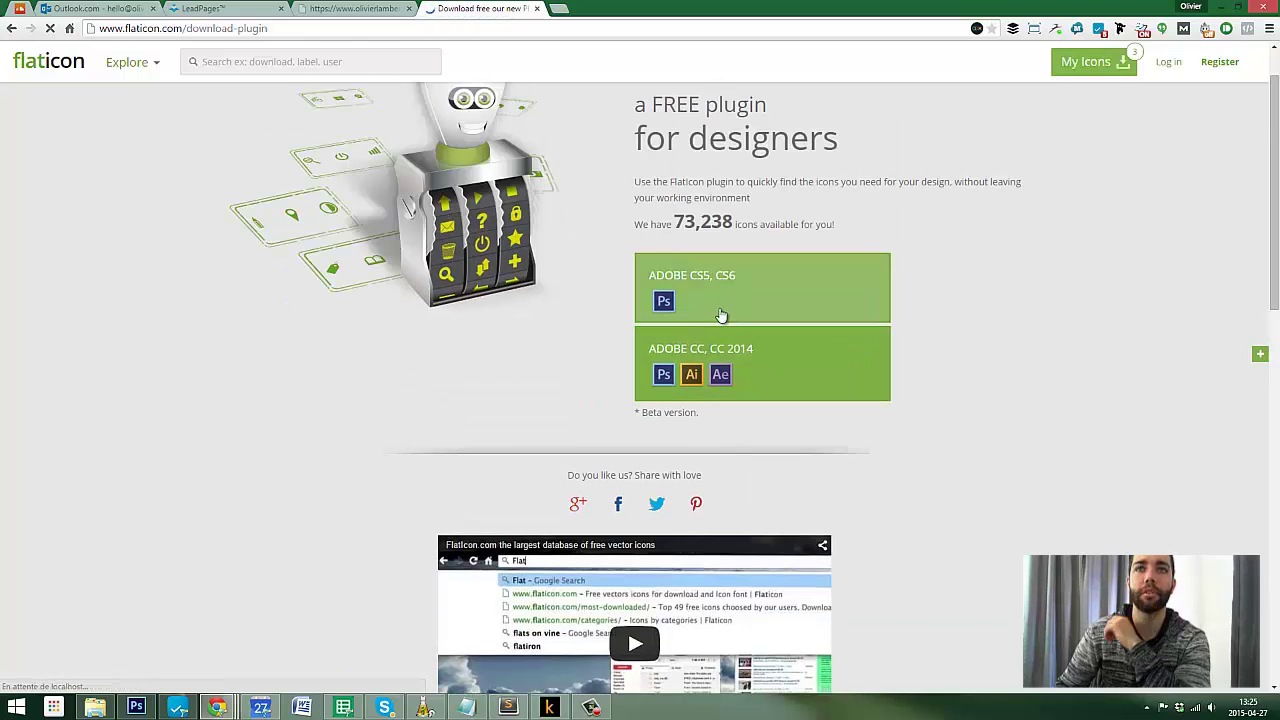
scroll(600, 400, up, 1)
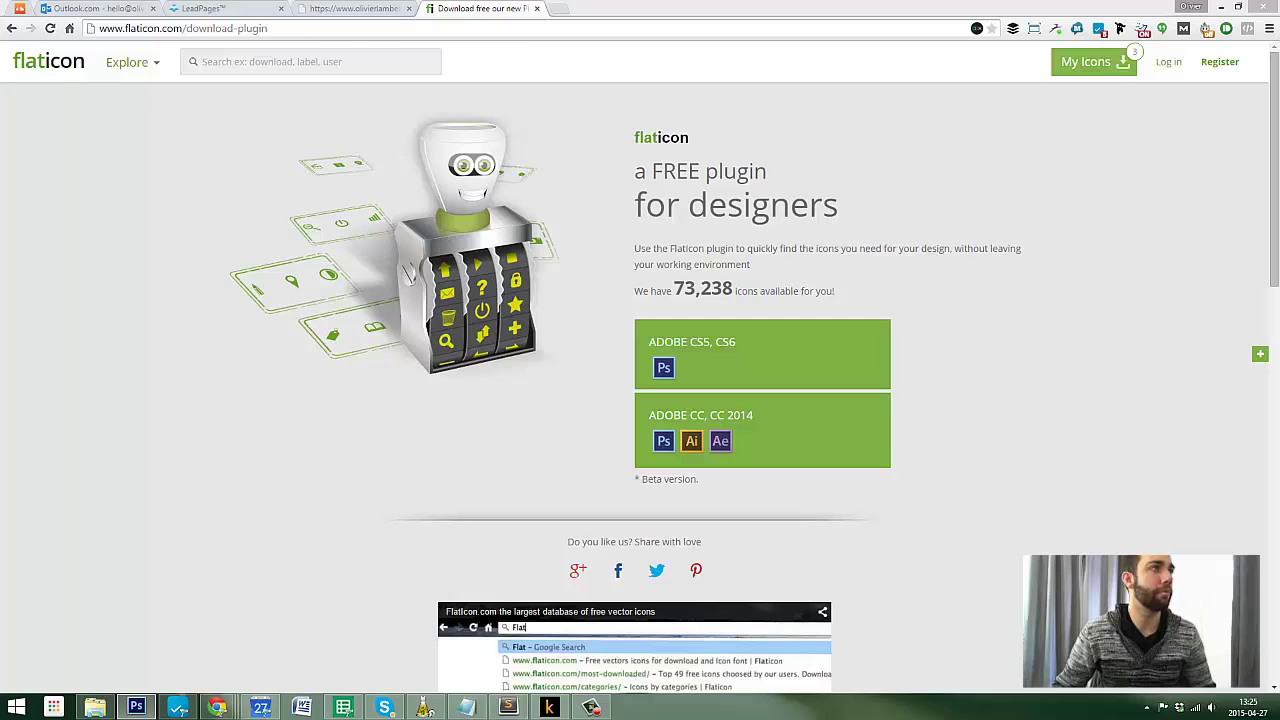
Create a blank 1013 × 760 pixel document in Photoshop and browse the icons of the Flaticon plugin
click(99, 24)
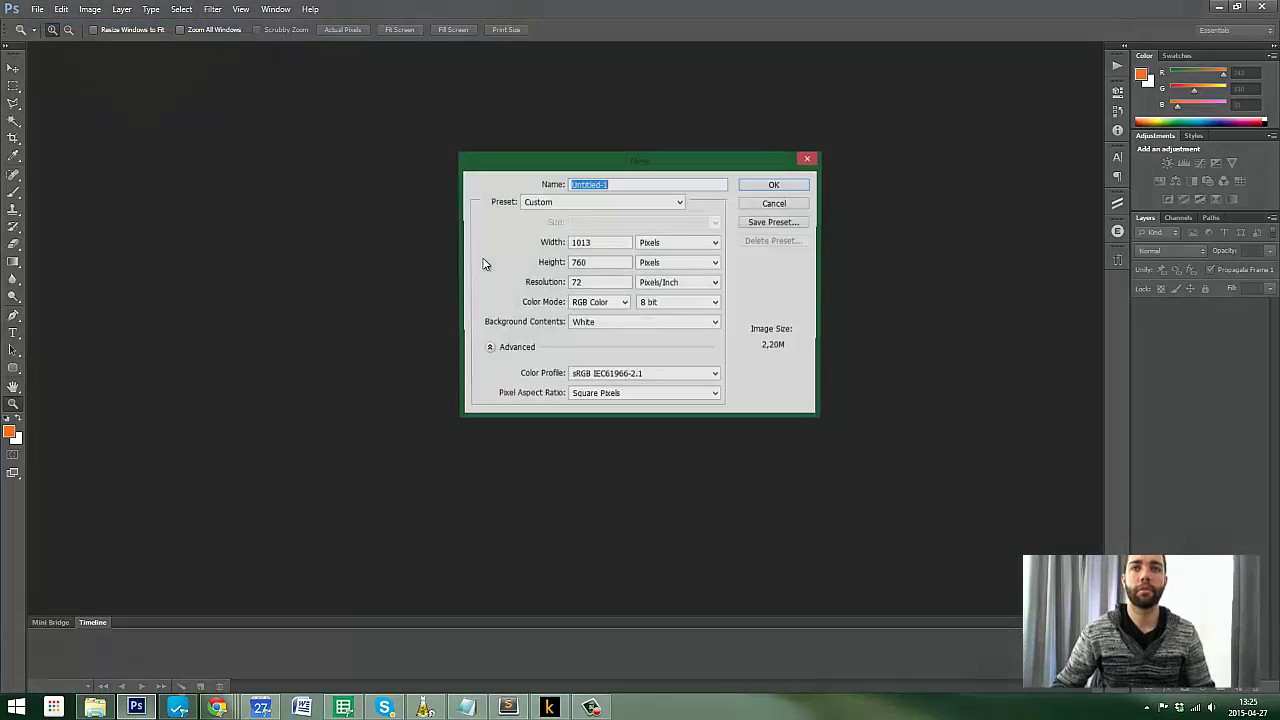
key(Return)
click(1118, 259)
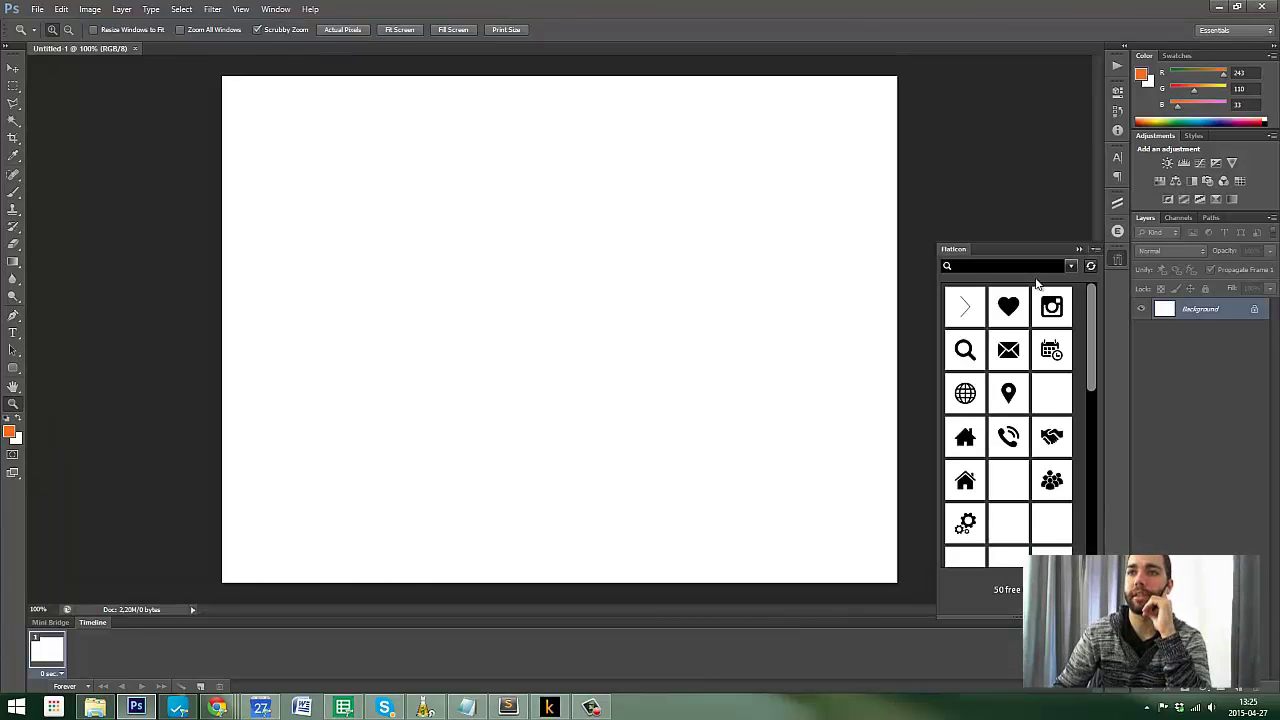
scroll(1018, 343, down, 3)
scroll(1018, 343, up, 5)
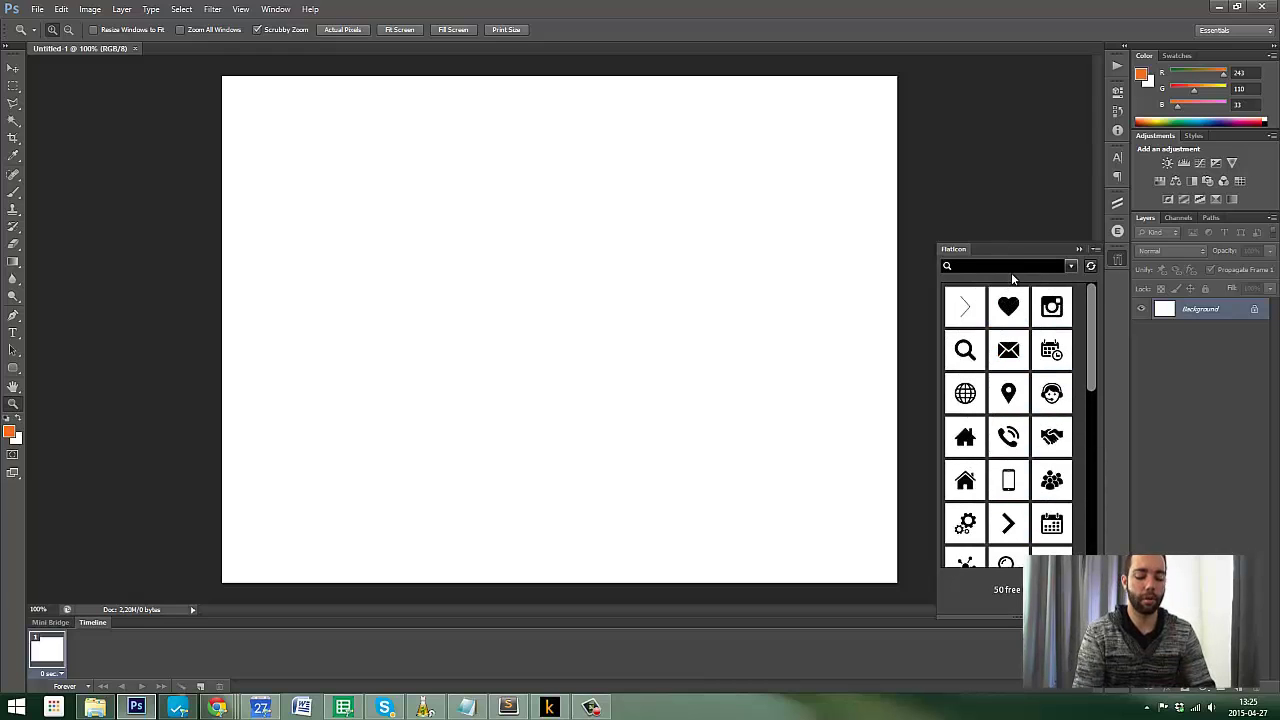
Search the Flaticon plugin for "money bag" and place the dollar money bag with coin stacks on the canvas
text(y bag)
key(Return)
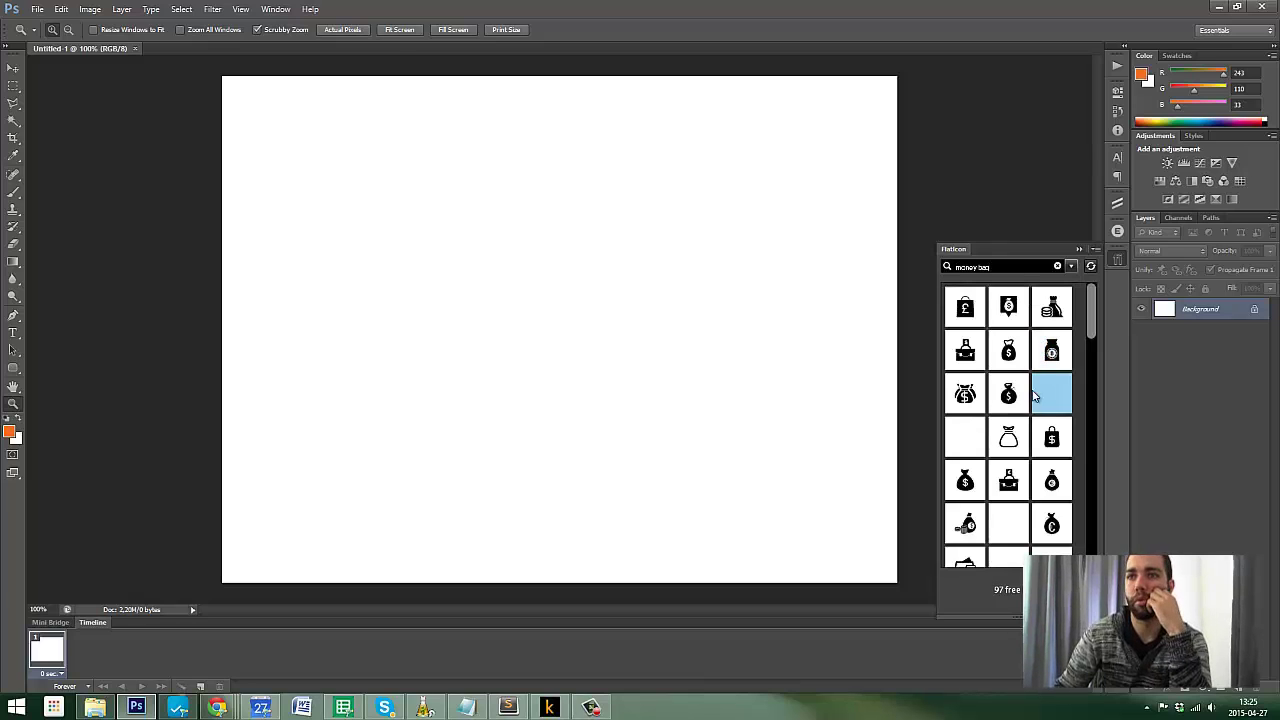
scroll(1050, 360, down, 1)
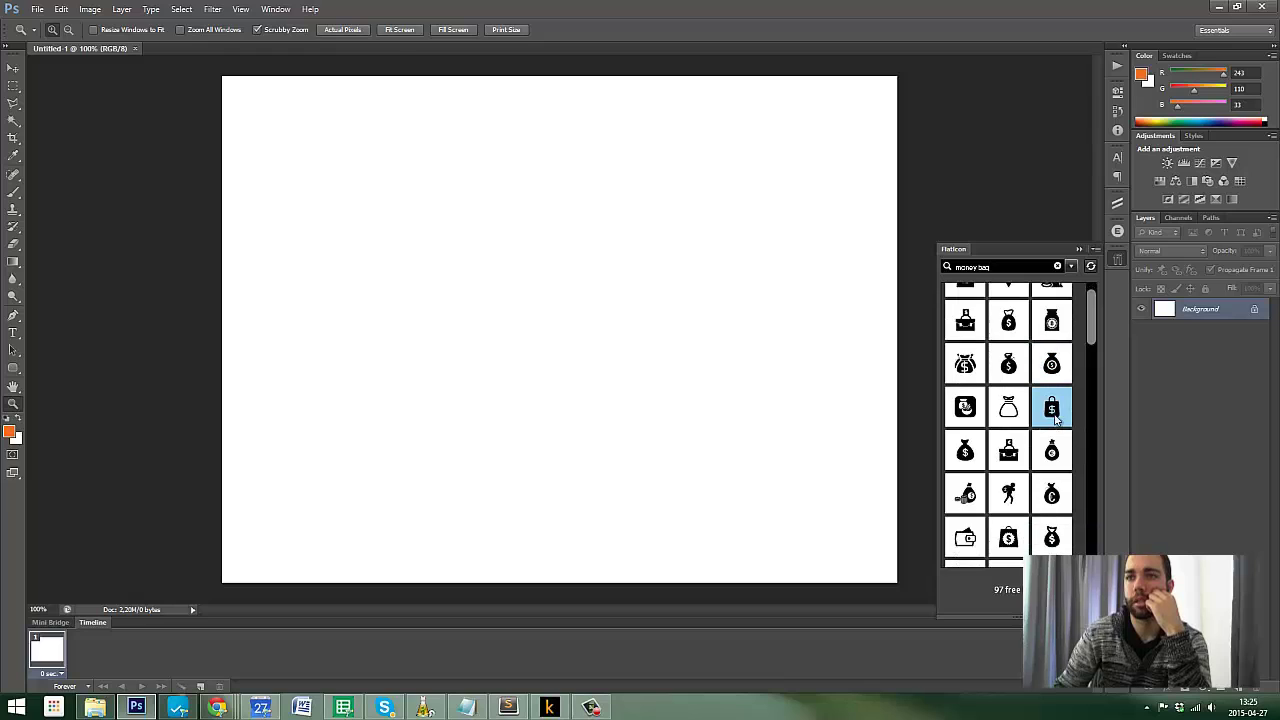
drag(968, 495, 620, 346)
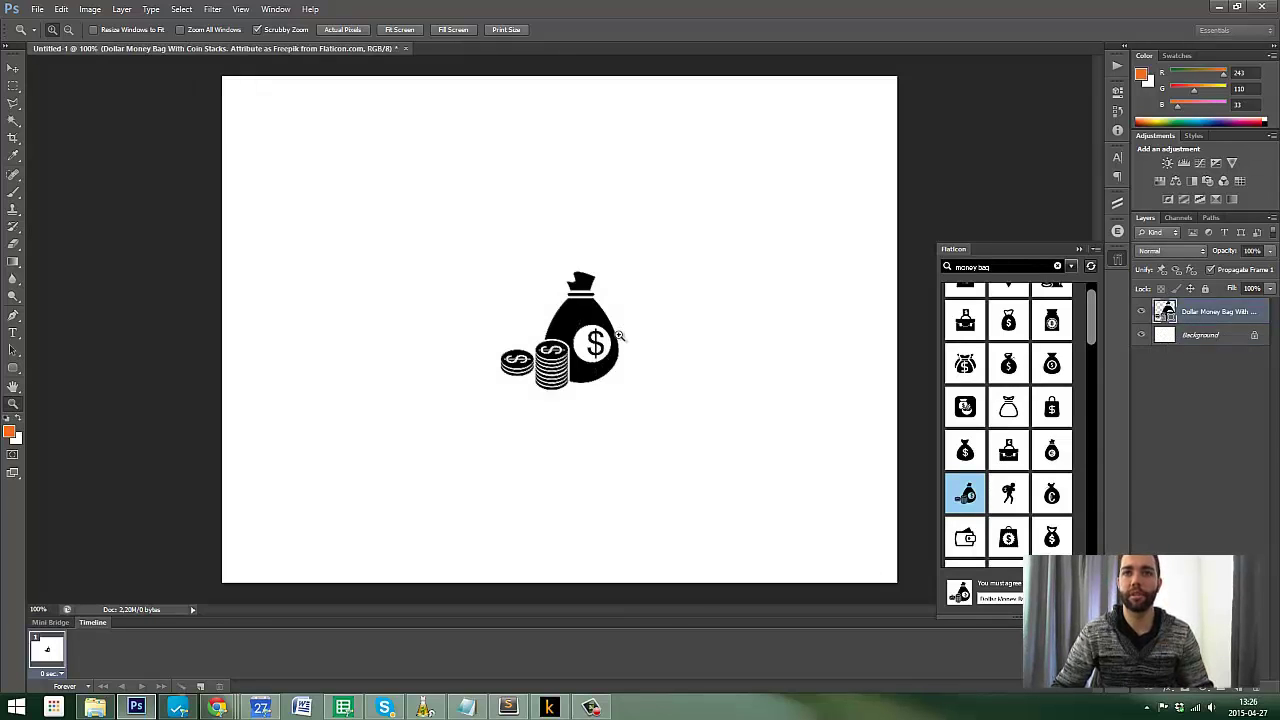
Enlarge the money bag icon proportionally around its center until it fills most of the canvas height
drag(618, 340, 668, 337)
key(v)
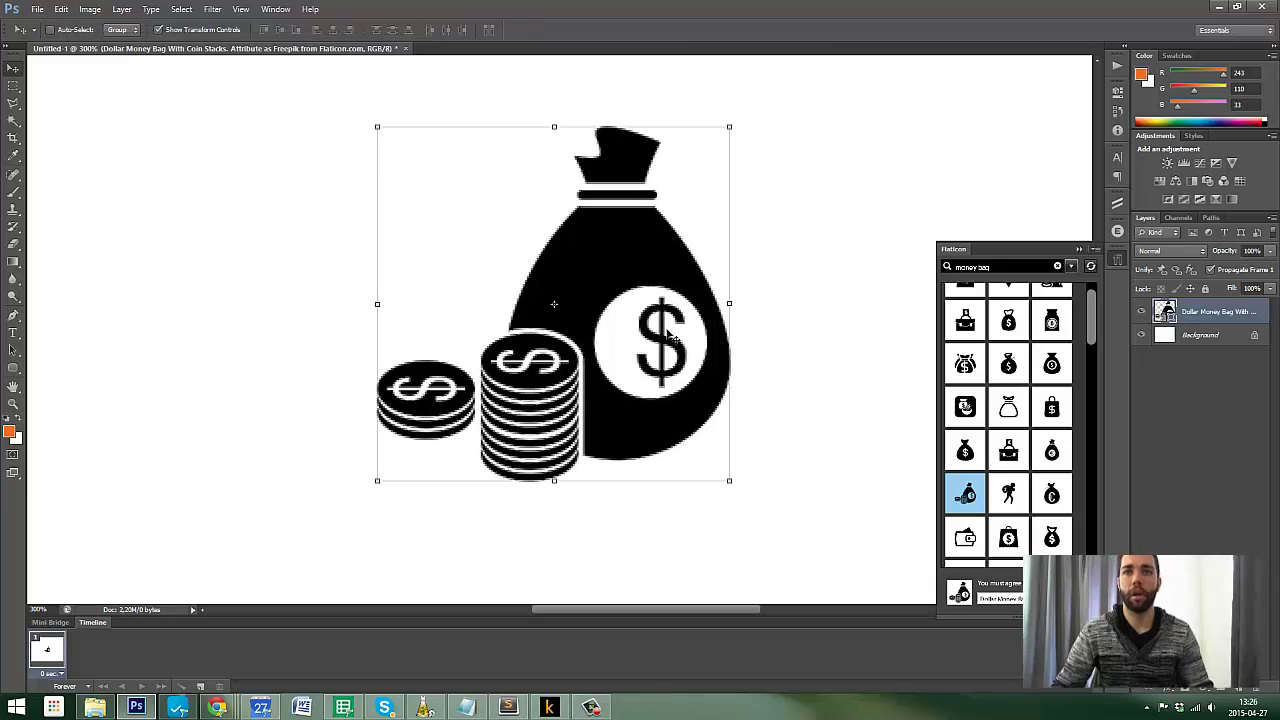
drag(730, 135, 686, 352)
click(669, 29)
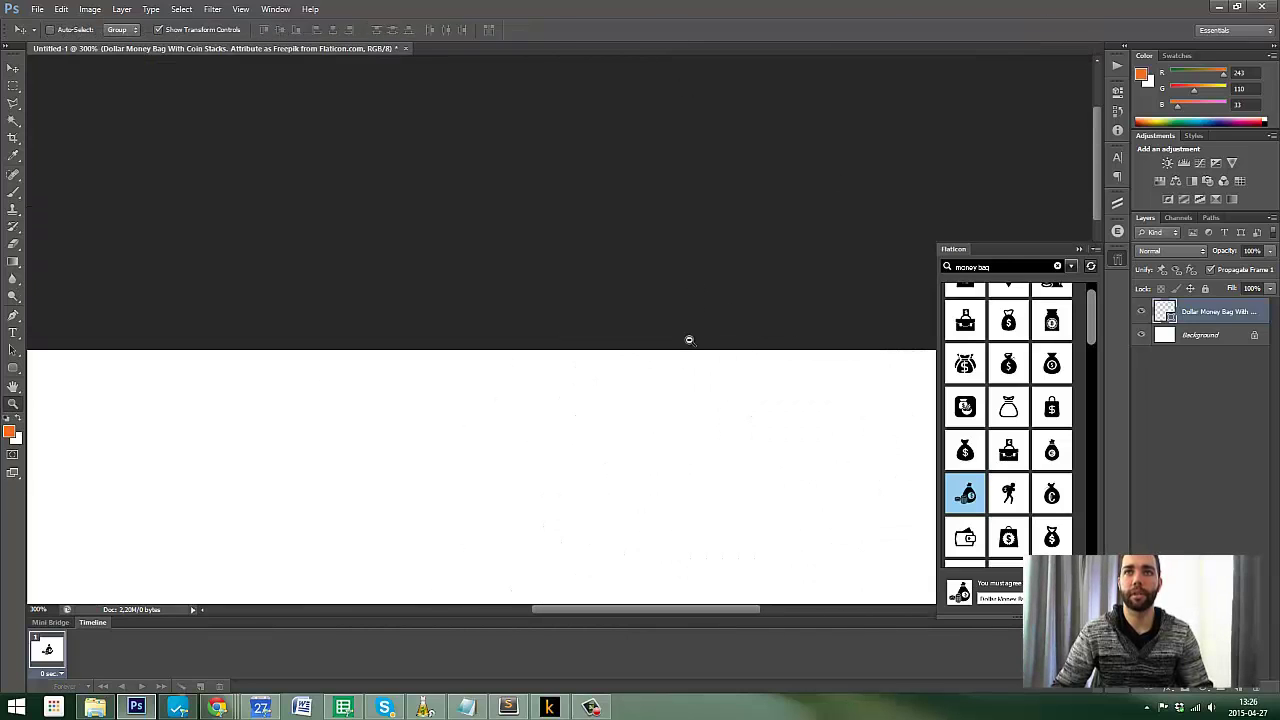
key(ctrl+0)
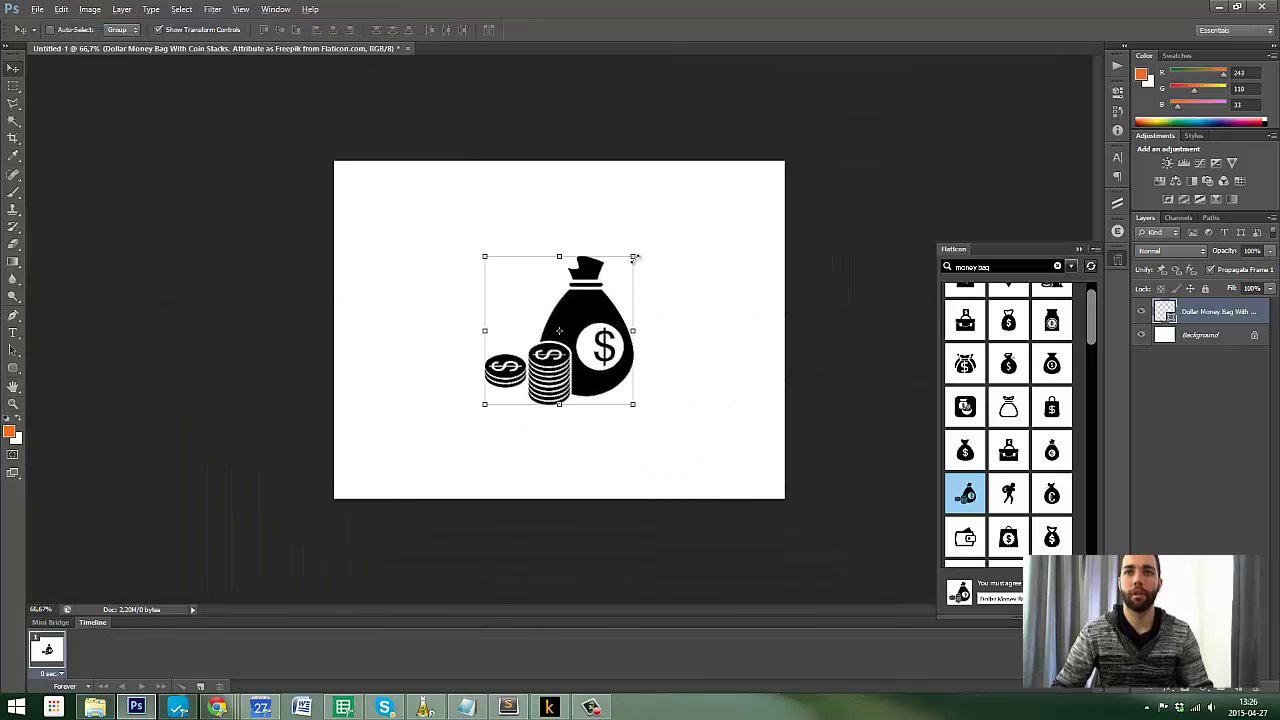
drag(634, 258, 690, 330)
key(Return)
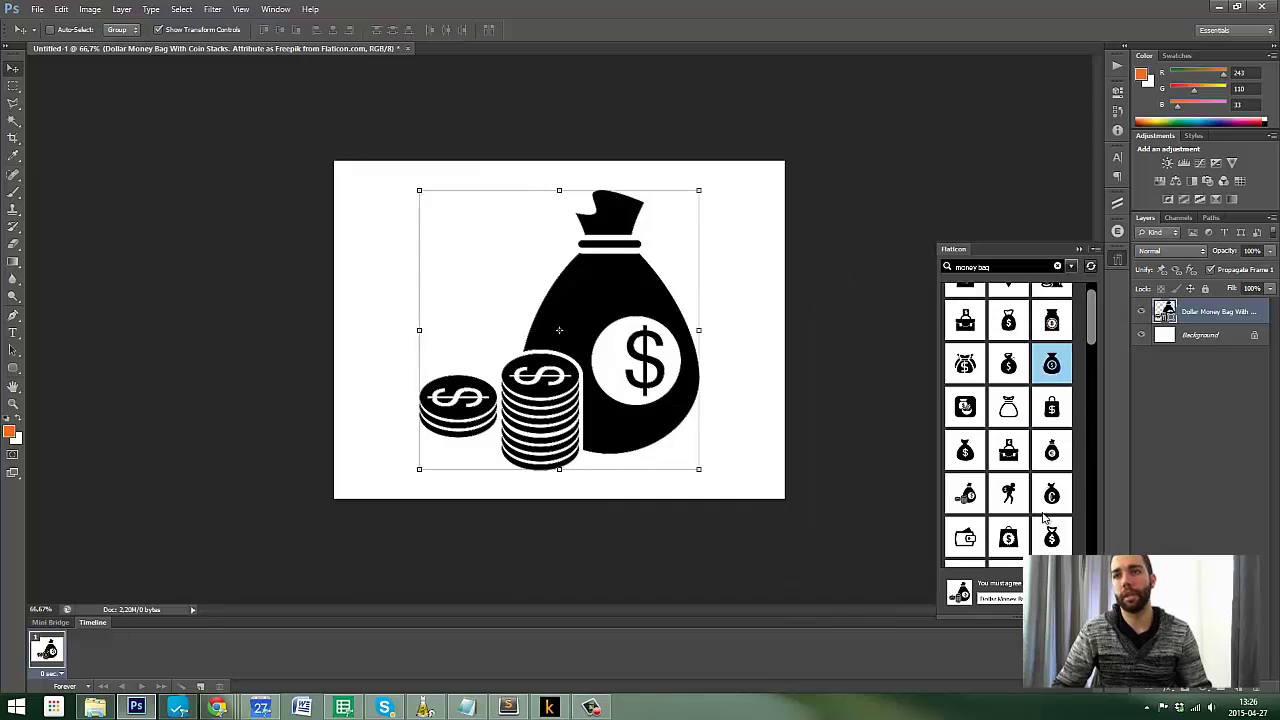
scroll(1005, 420, down, 3)
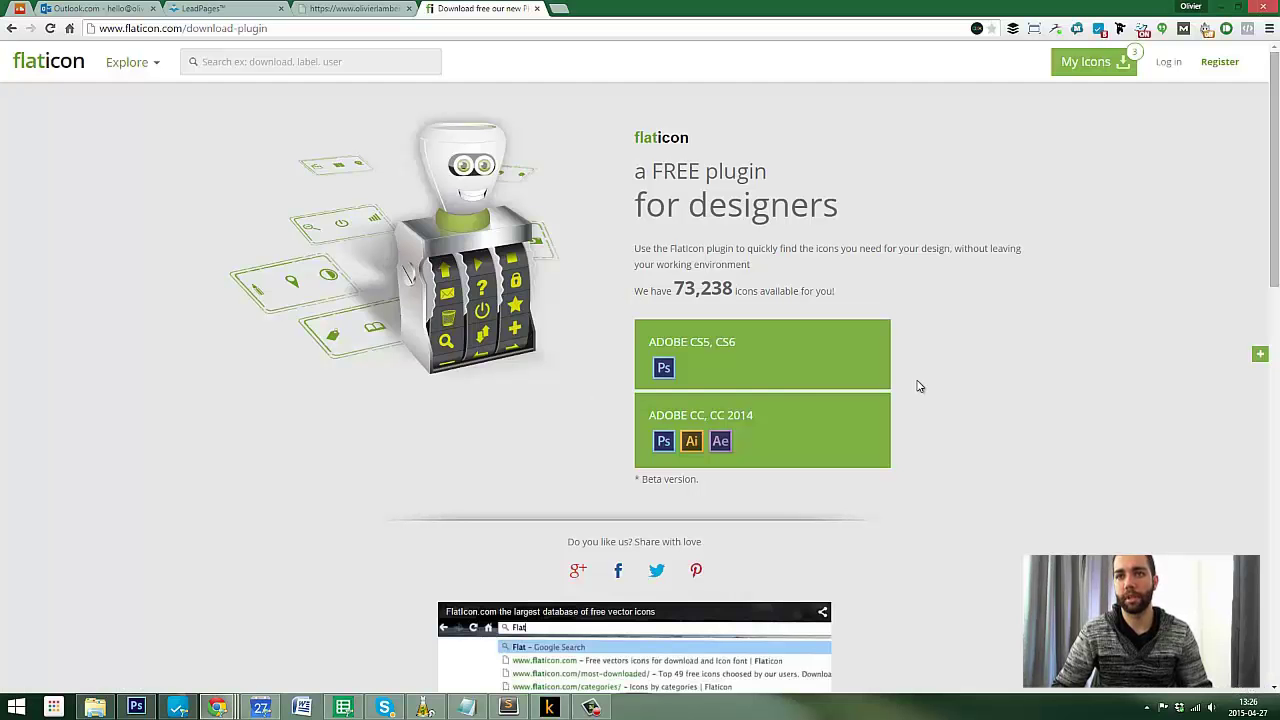
Return to the published ebook page in the browser and examine the custom icons beside its six features
click(320, 8)
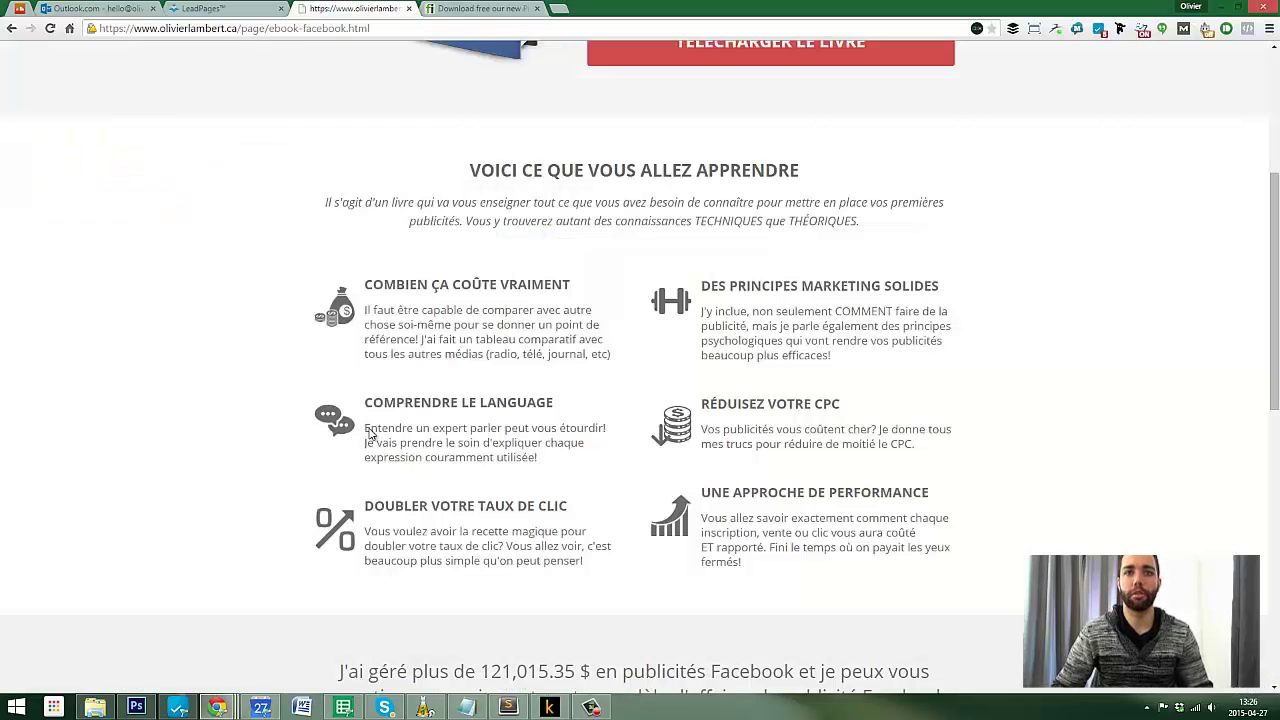
scroll(800, 405, down, 4)
scroll(700, 380, up, 6)
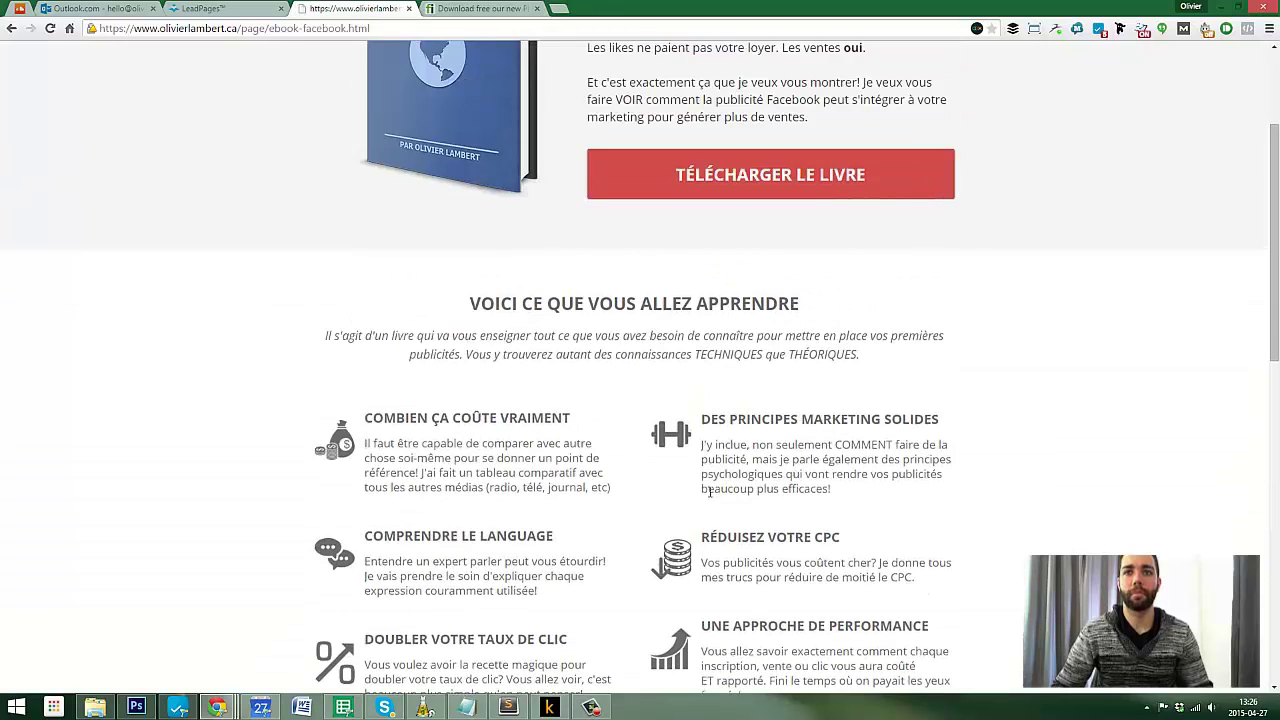
scroll(684, 305, down, 1)
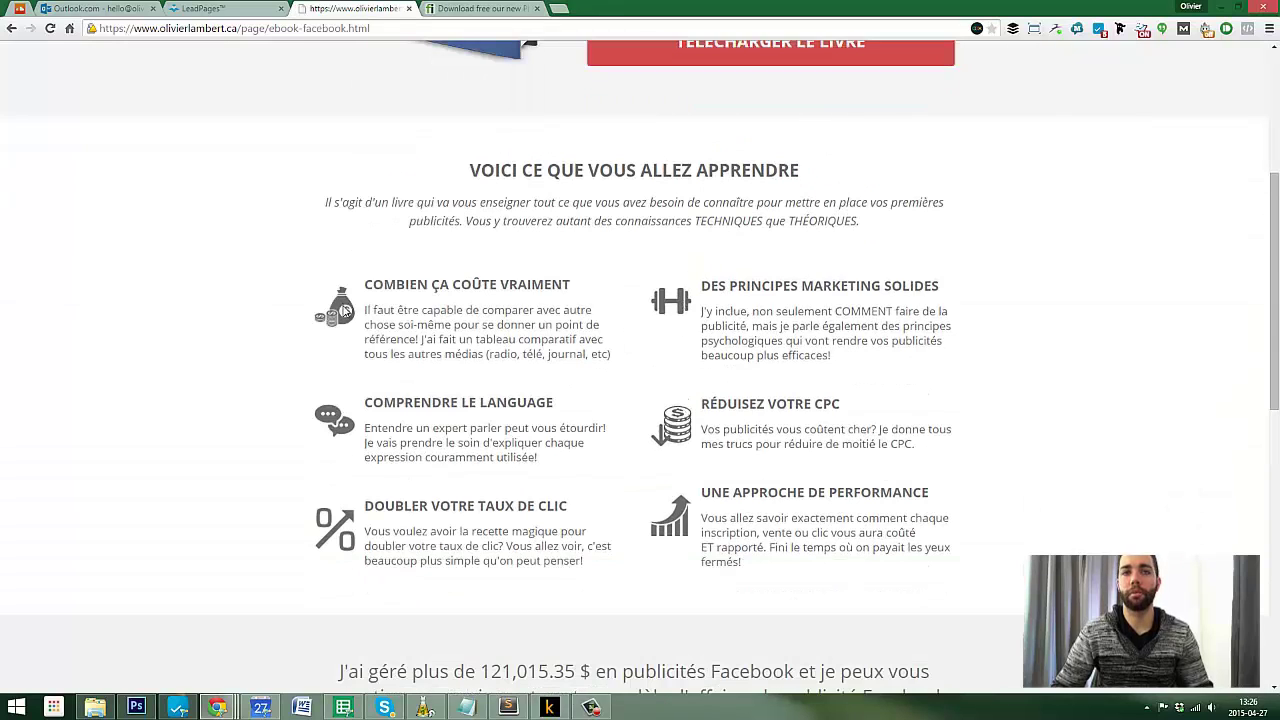
Open the opt-in form from the "TÉLÉCHARGER LE LIVRE" call to action on the published page
scroll(386, 303, up, 3)
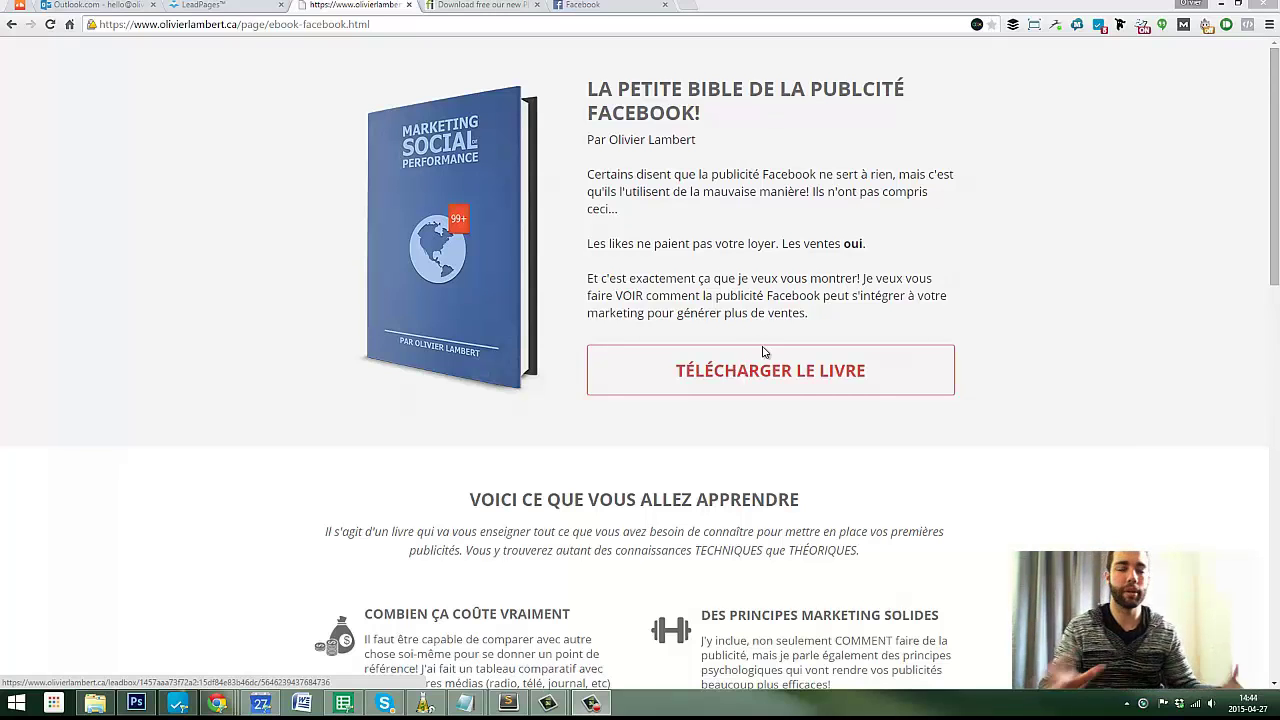
click(692, 296)
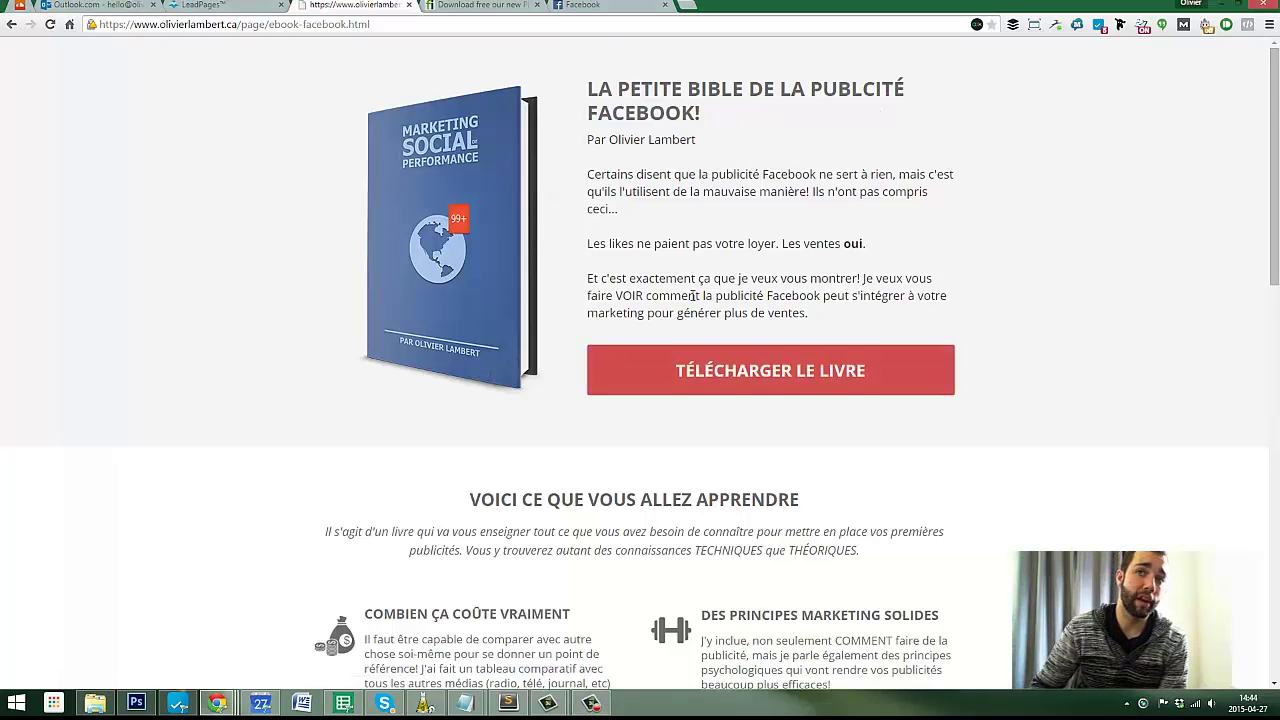
click(738, 370)
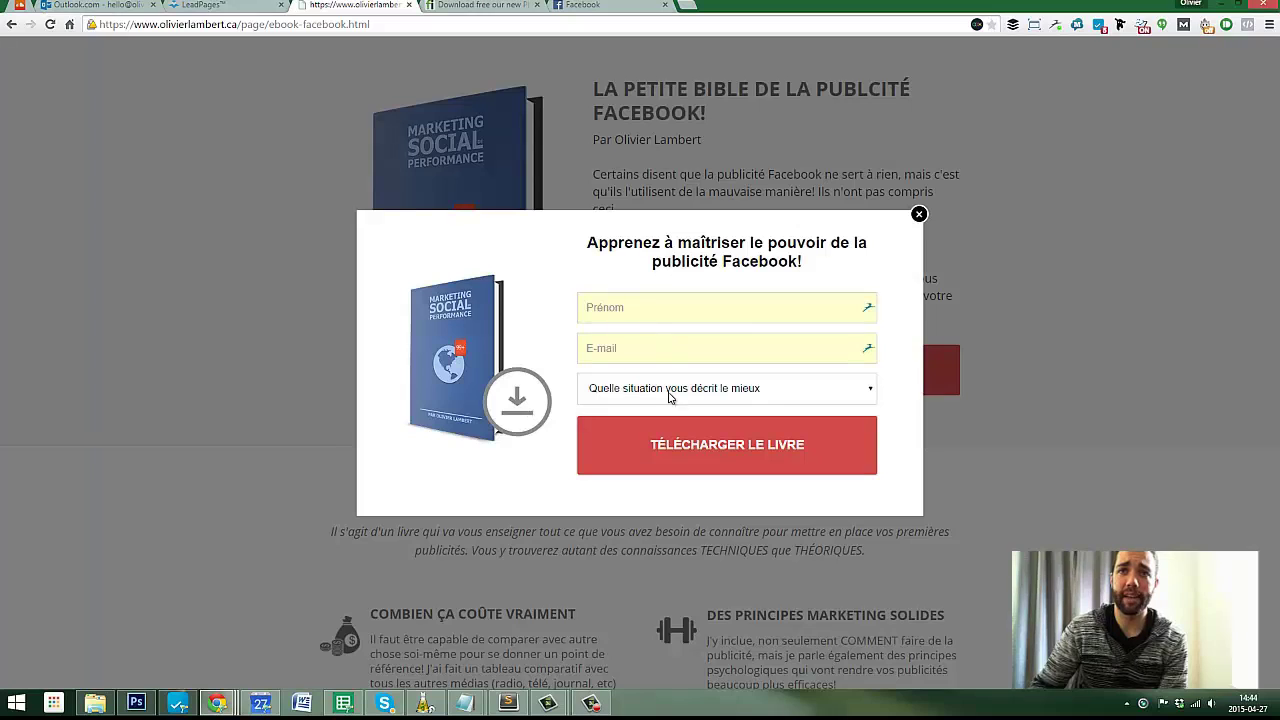
Close the opt-in form on the published ebook page and return to the LeadPages template editor
click(919, 214)
click(766, 380)
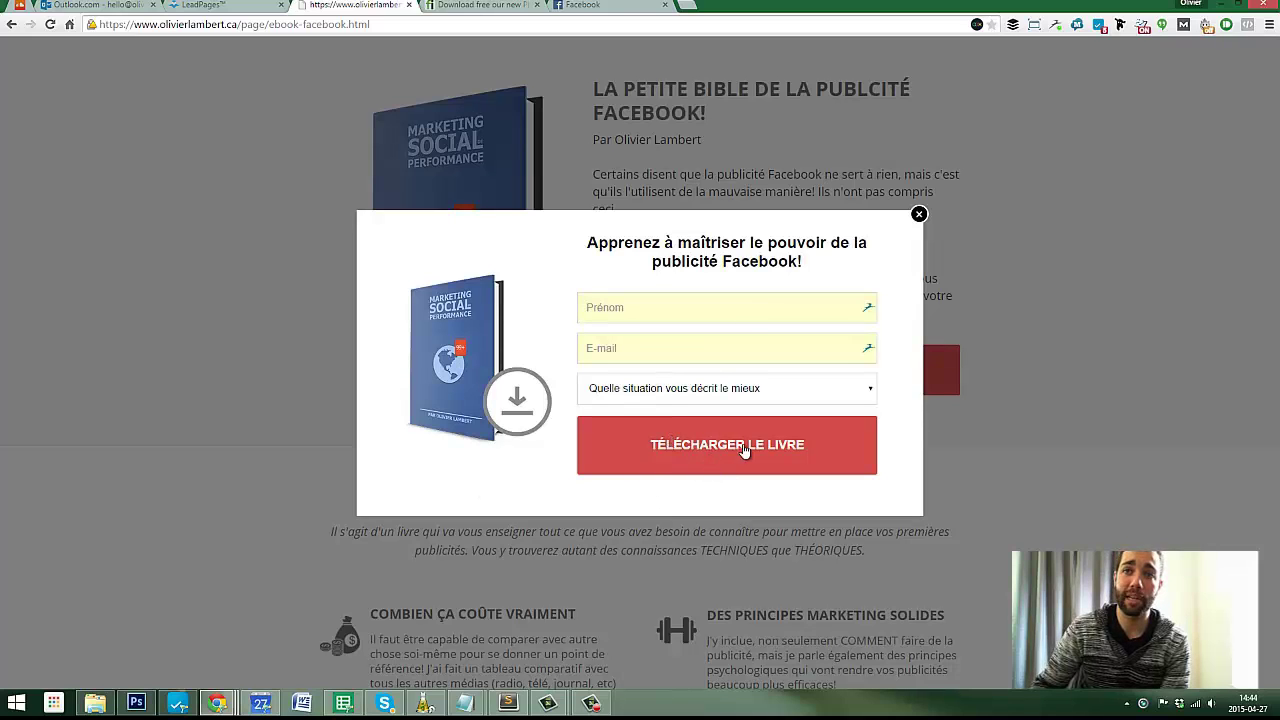
click(919, 214)
key(ctrl+shift+Tab)
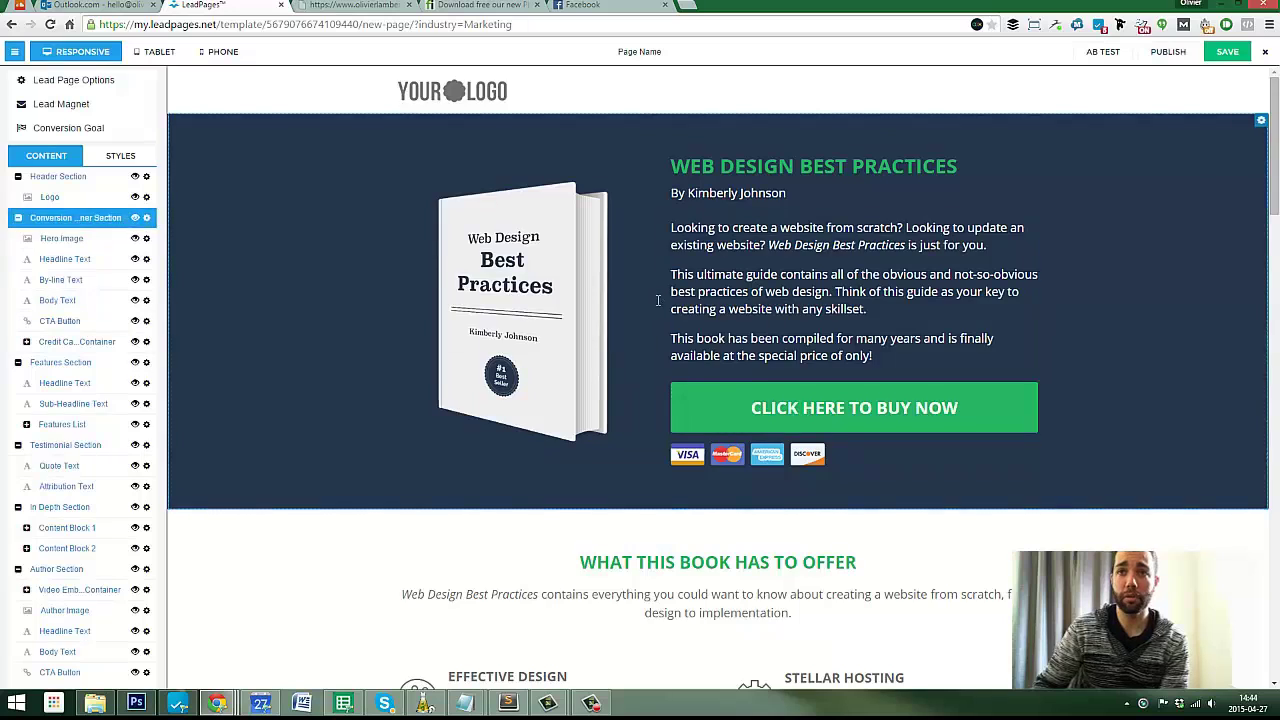
scroll(750, 300, down, 10)
scroll(800, 340, up, 10)
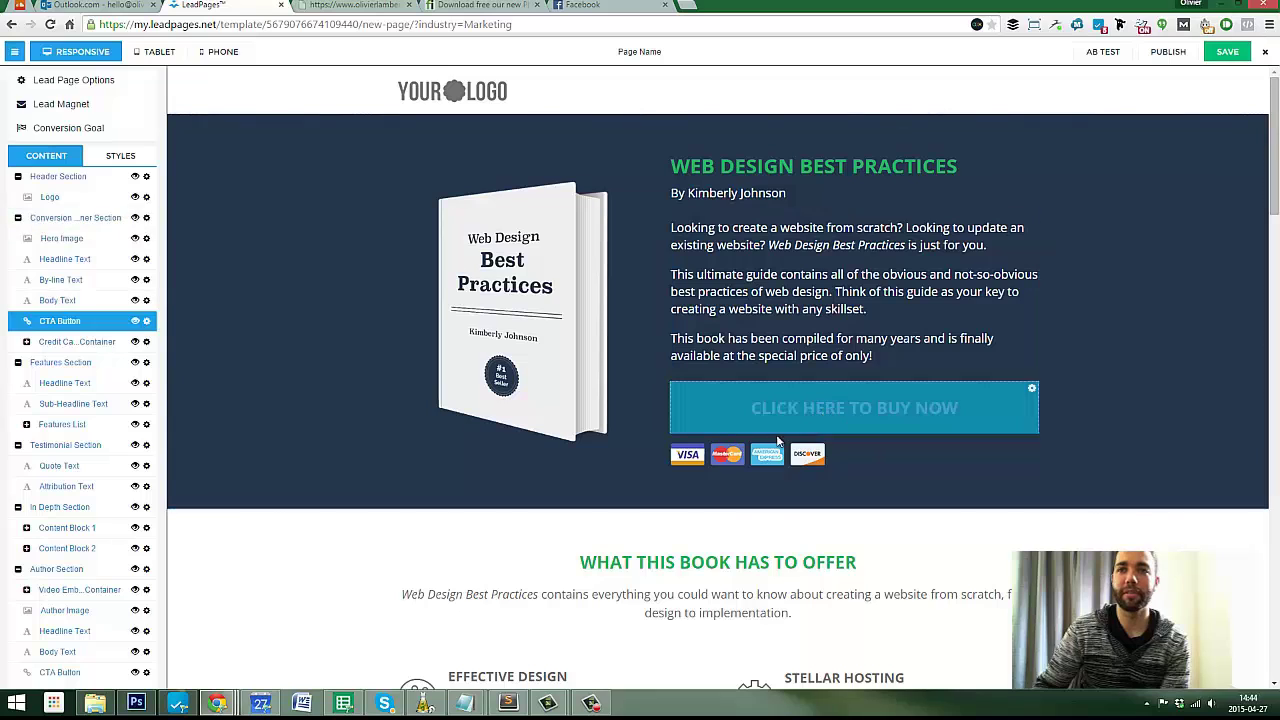
Open the opt-in form of the "CLICK HERE TO BUY NOW" button and replace its cloud image with the blue book and download badge
click(870, 410)
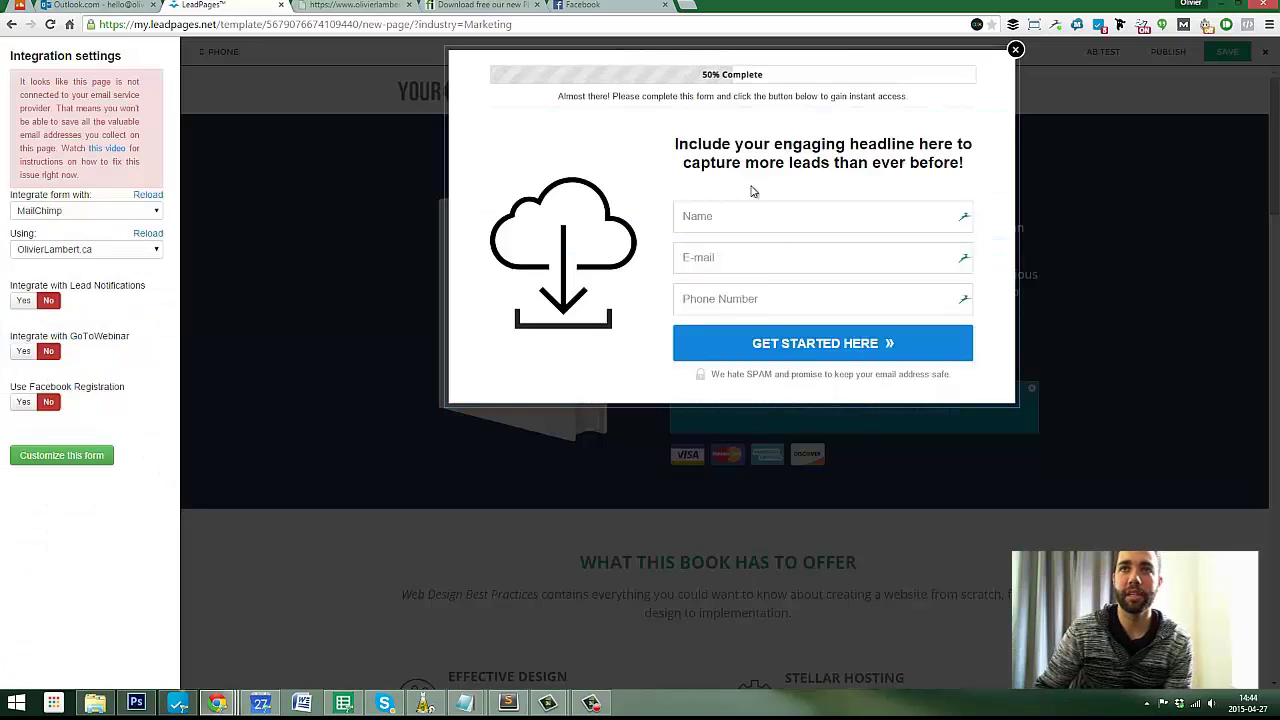
click(1015, 49)
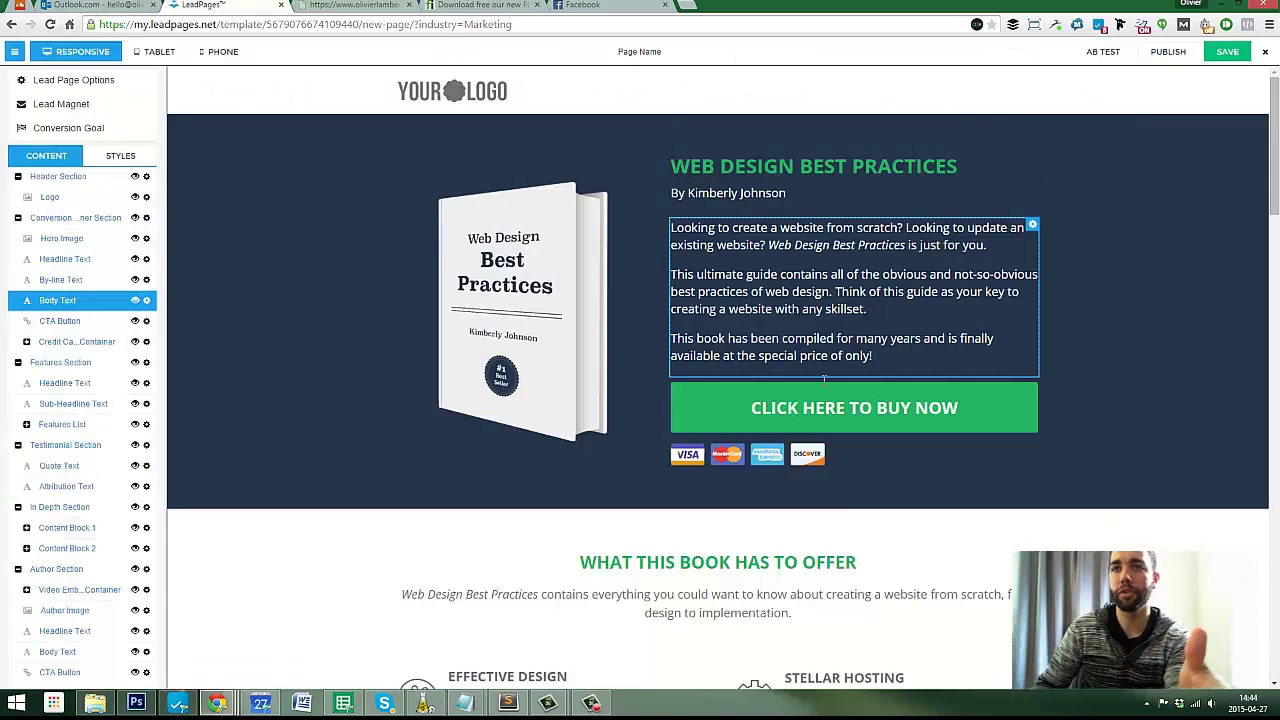
click(845, 486)
click(563, 187)
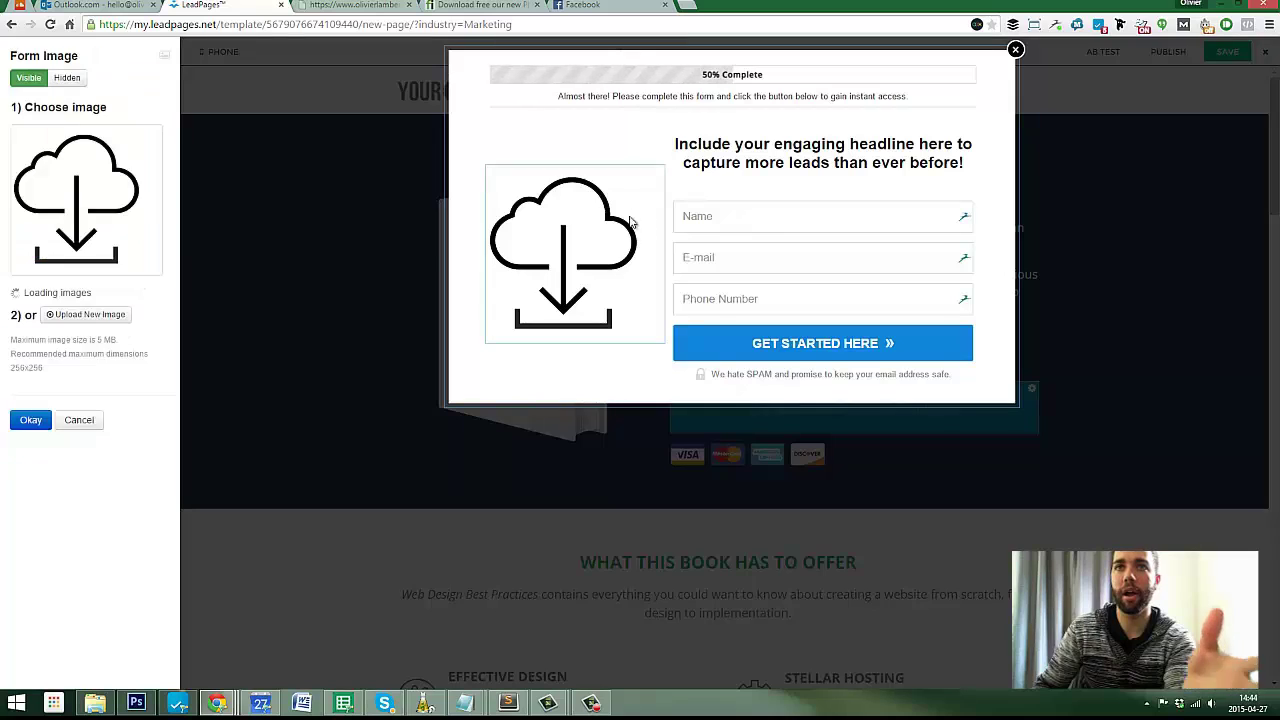
click(45, 316)
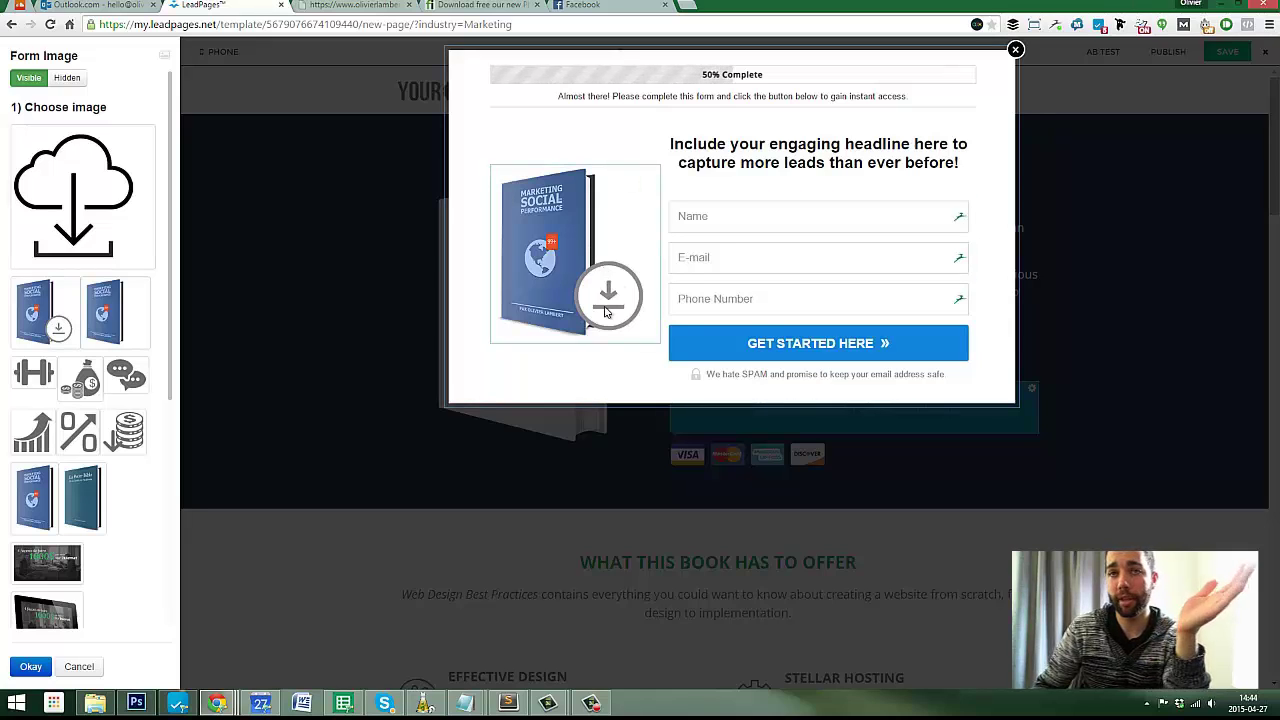
Hide the opt-in form's progress bar header image and the "Almost there!" header text
click(738, 76)
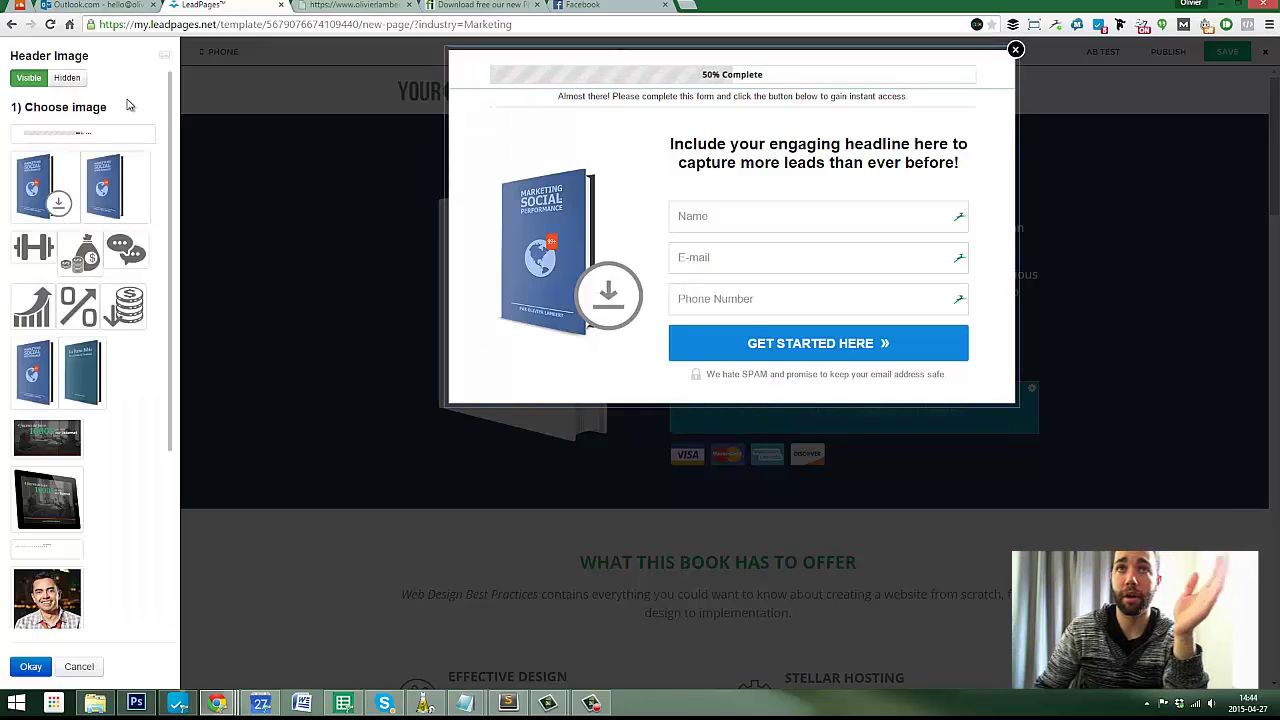
click(67, 78)
click(584, 59)
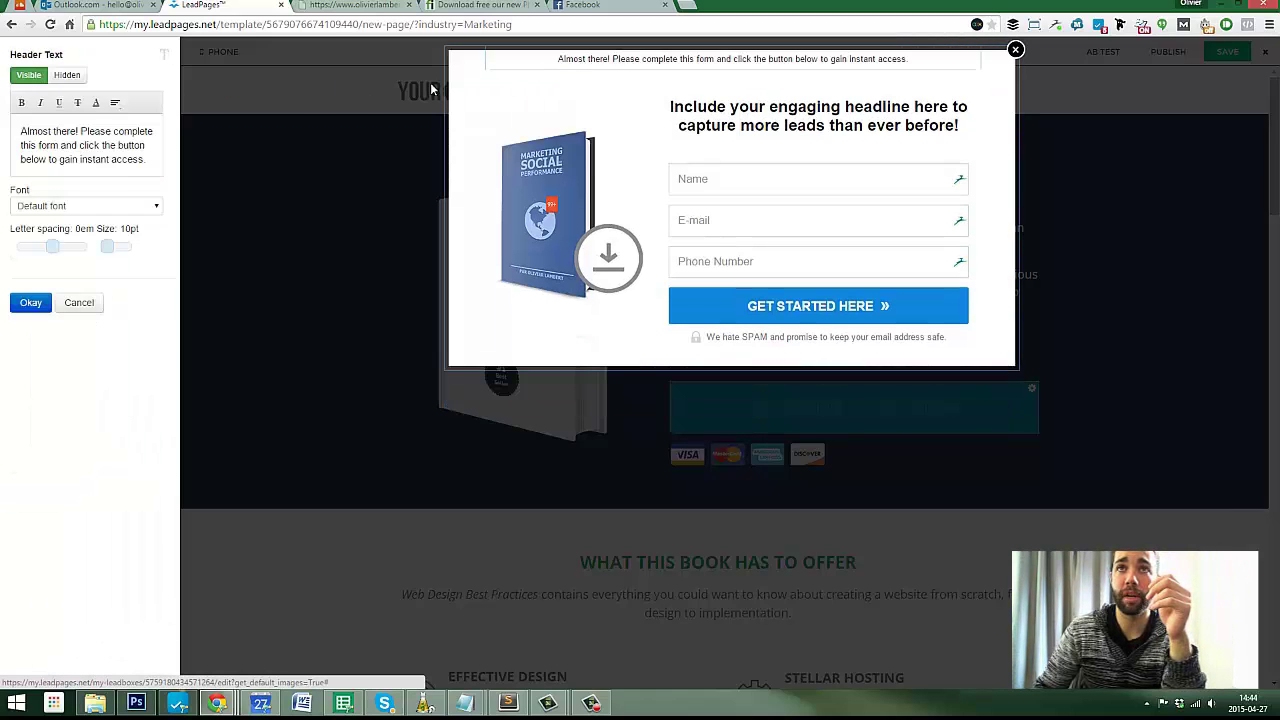
click(67, 75)
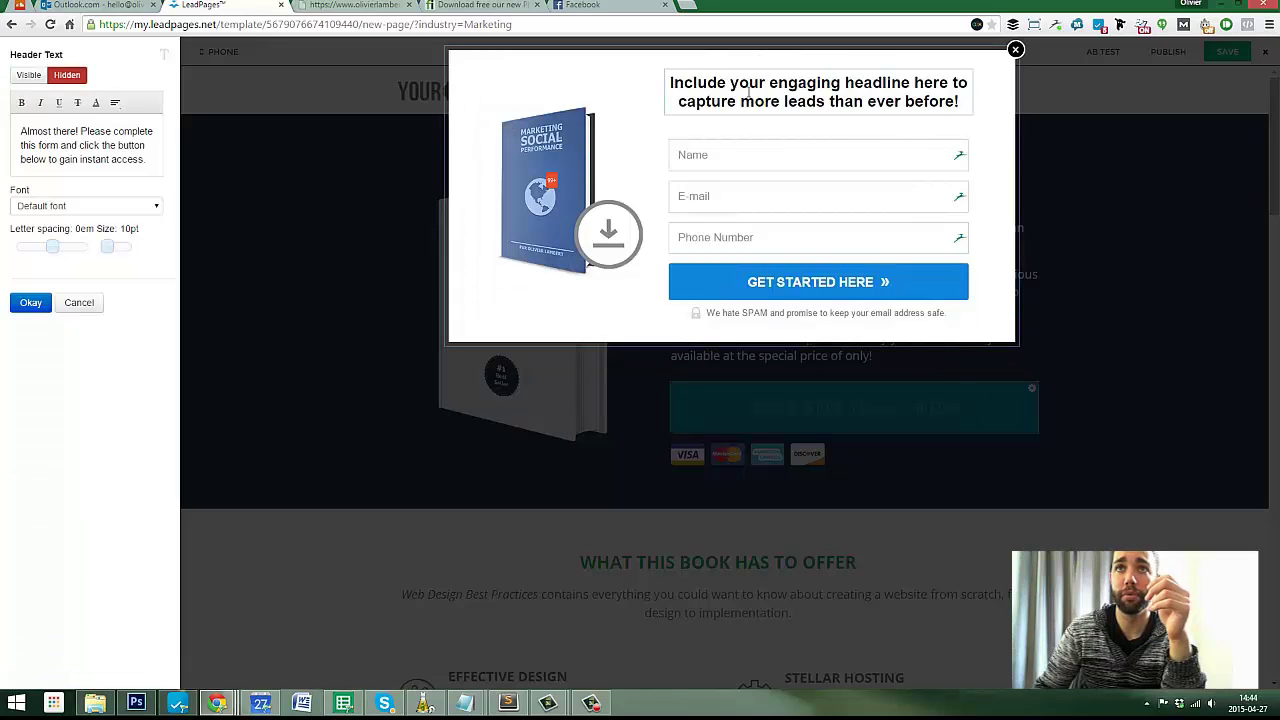
Replace the opt-in form title with "Recevez le Ebook par courriel aujourd'hui!" and apply it
drag(748, 90, 890, 97)
click(960, 100)
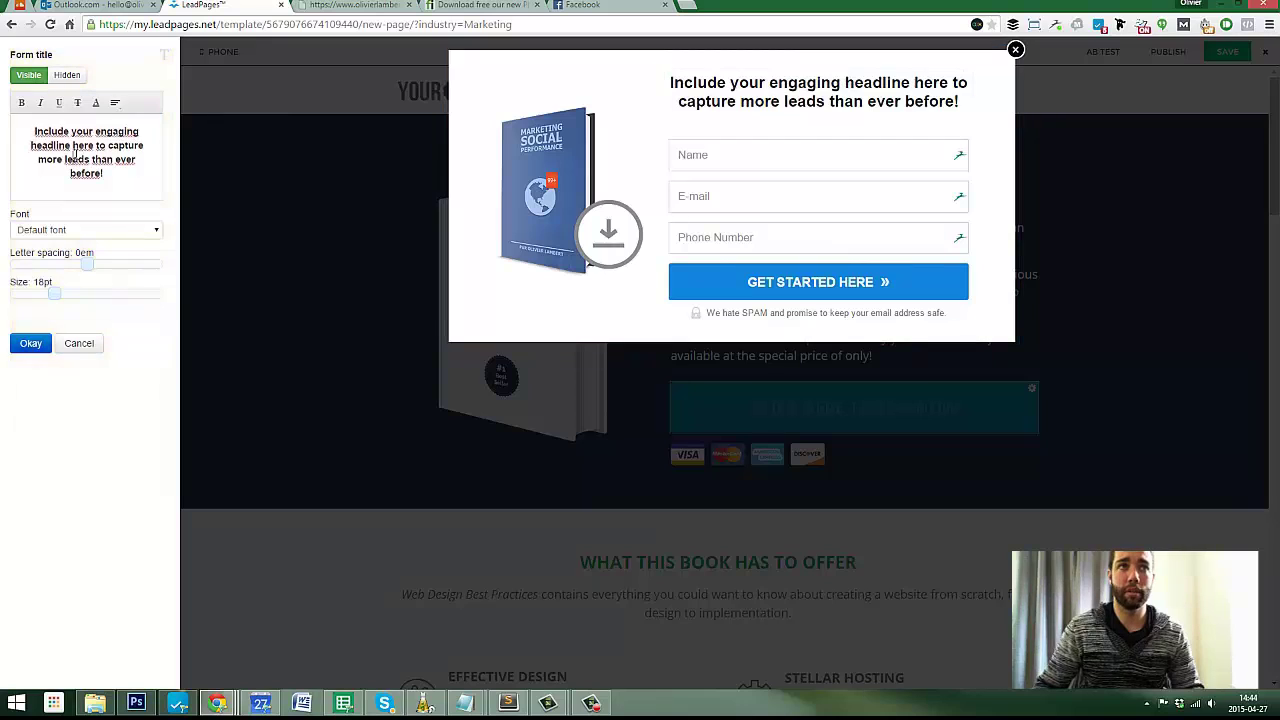
key(ctrl+a)
text(T)
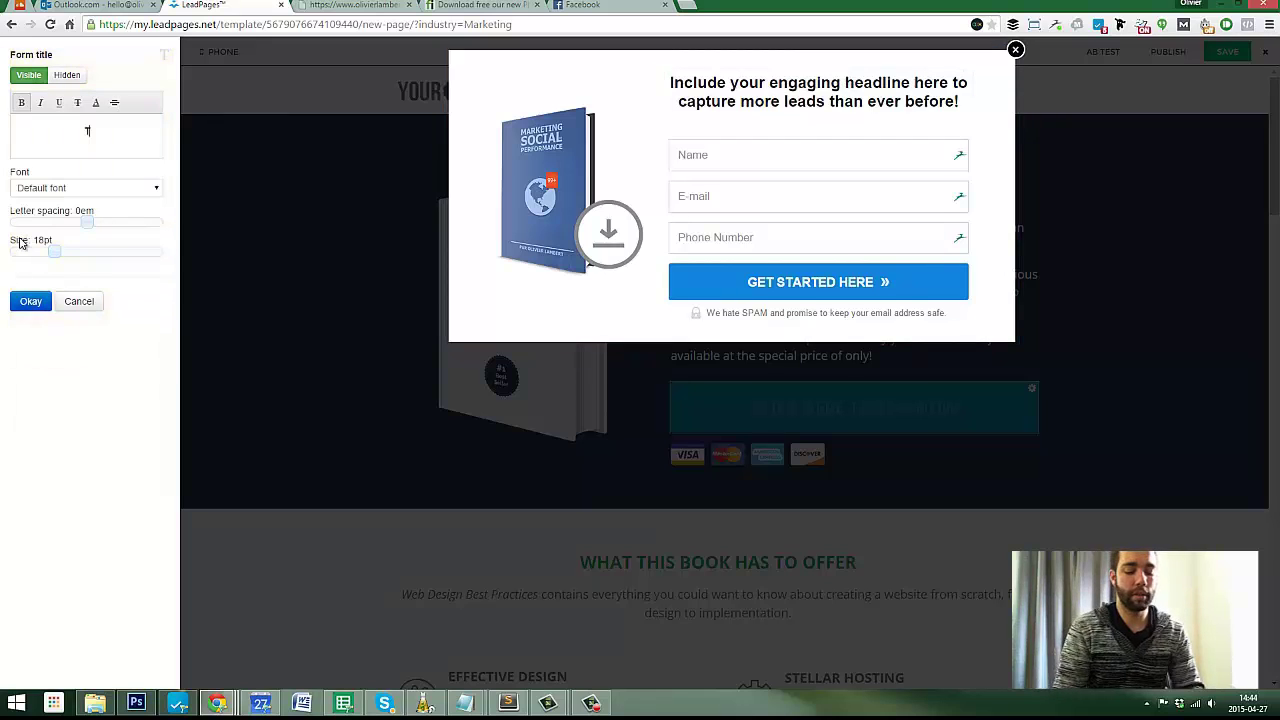
key(BackSpace)
text(Rec)
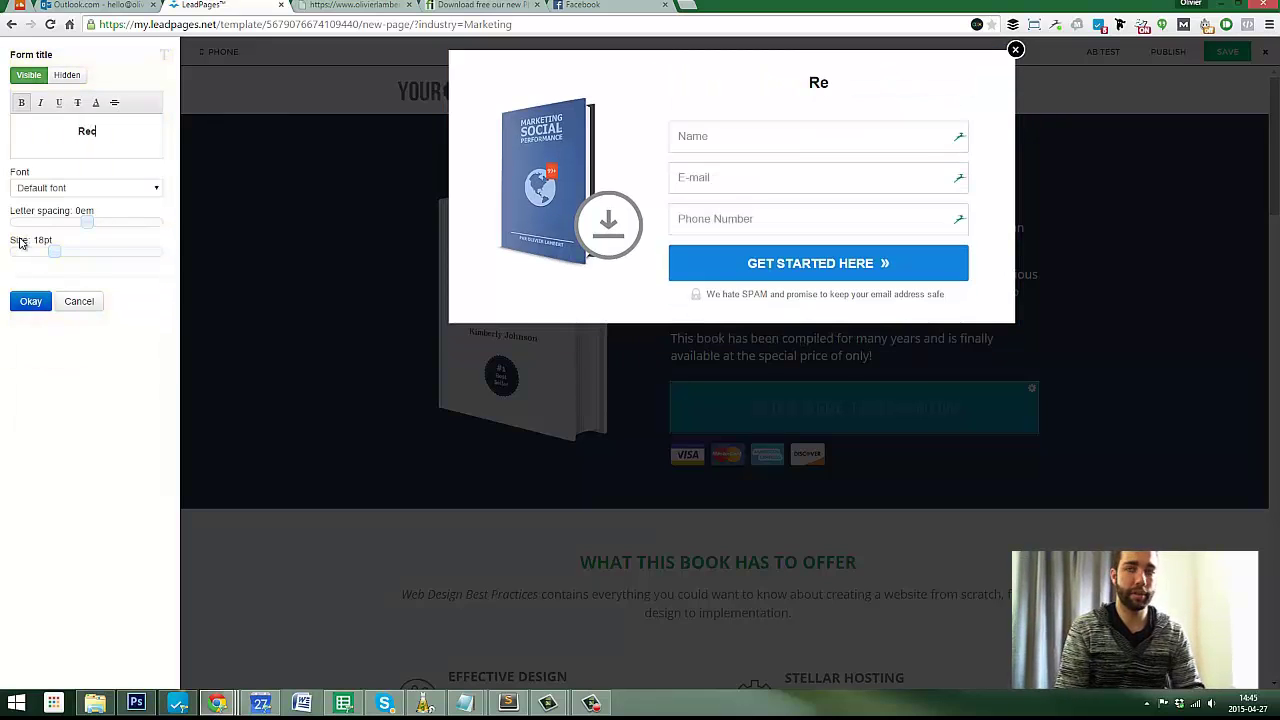
text(evez le Ebook)
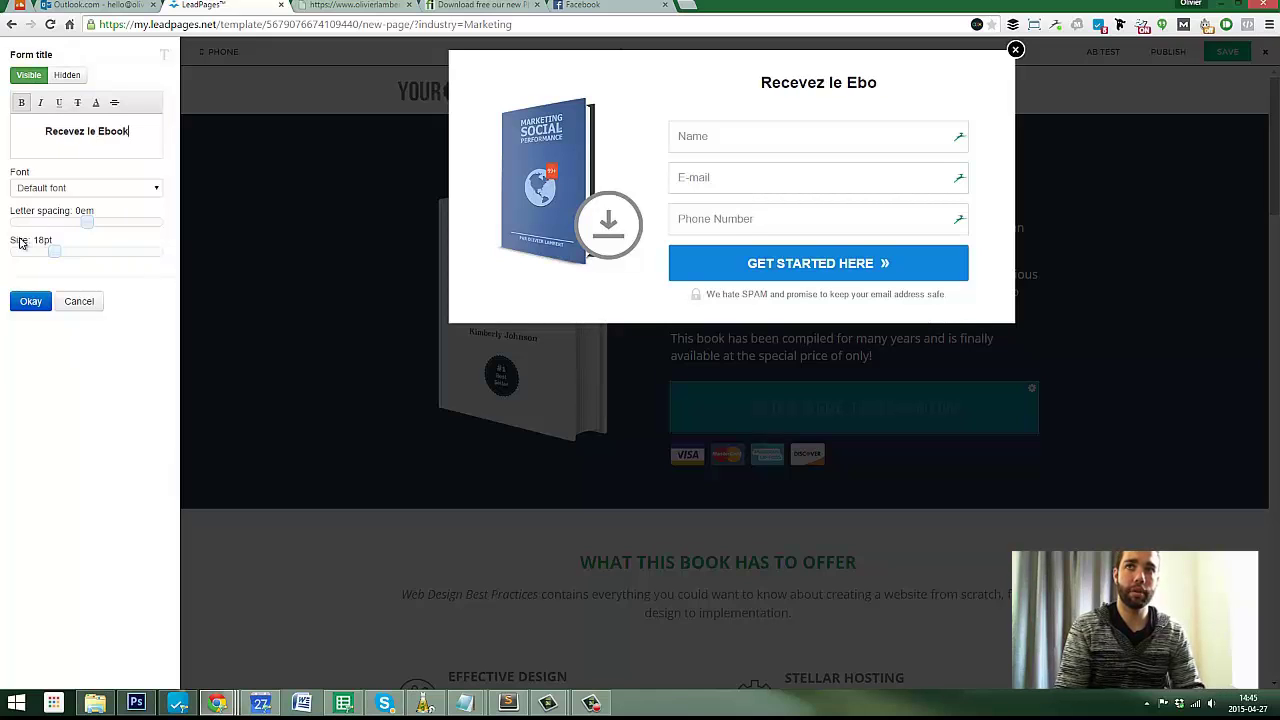
text( par courriel auj)
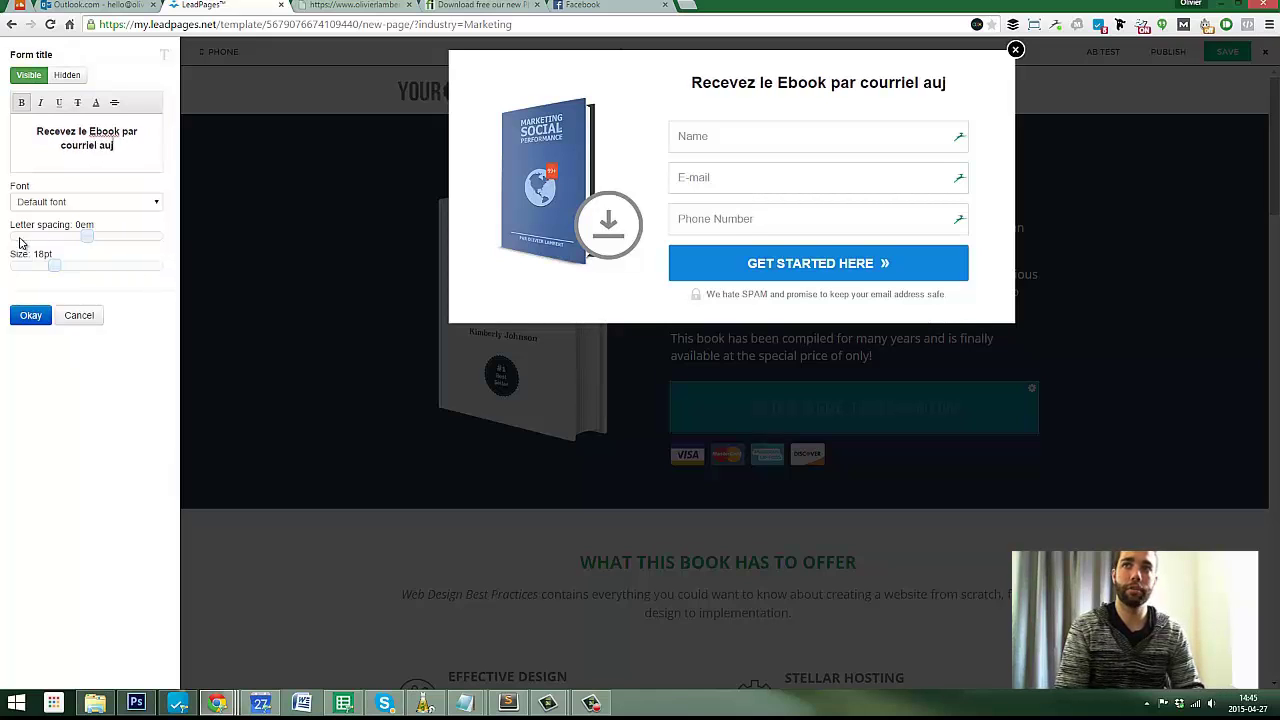
text(ourd'hui!)
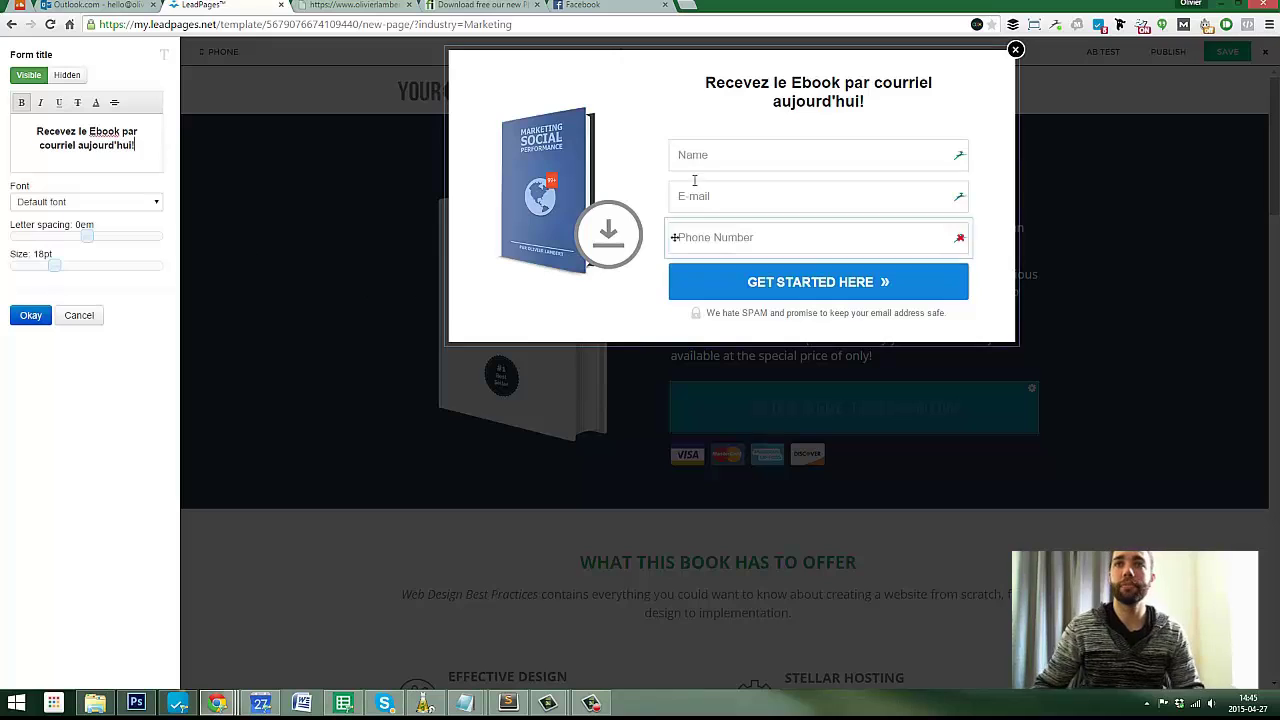
click(28, 318)
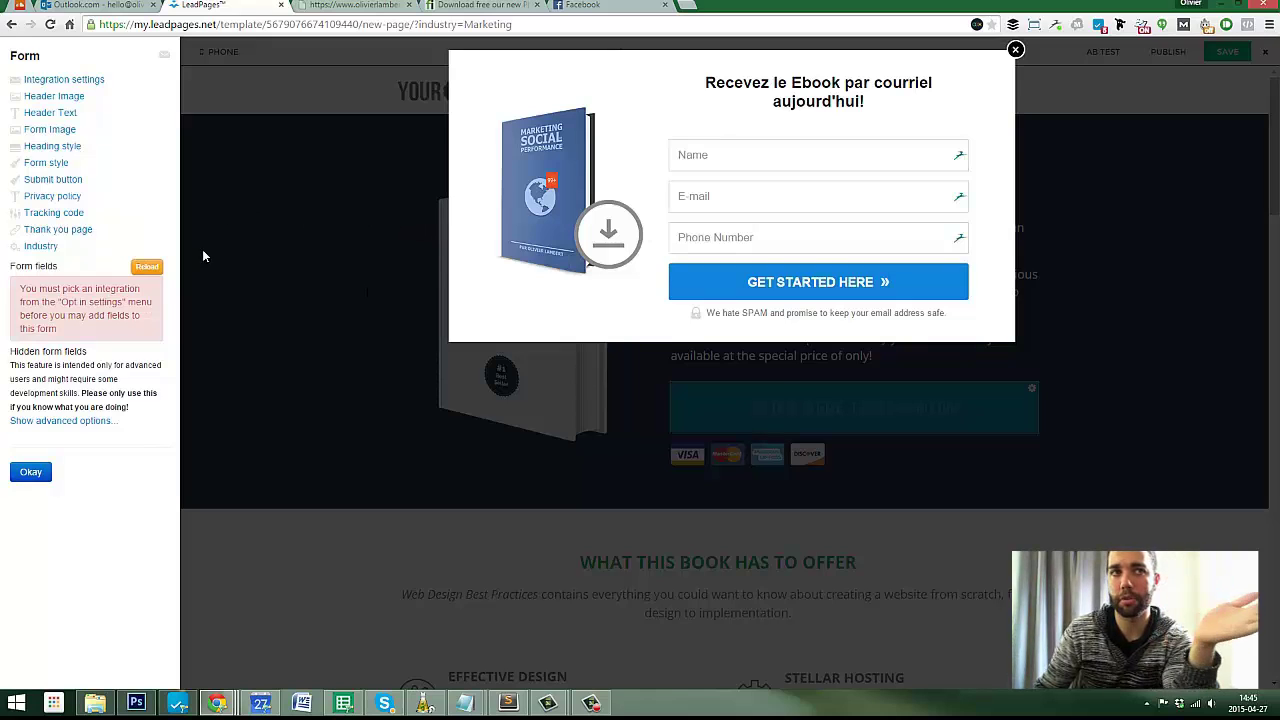
Integrate the opt-in form with MailChimp using the preselected mailing list and continue to the form customization
click(83, 79)
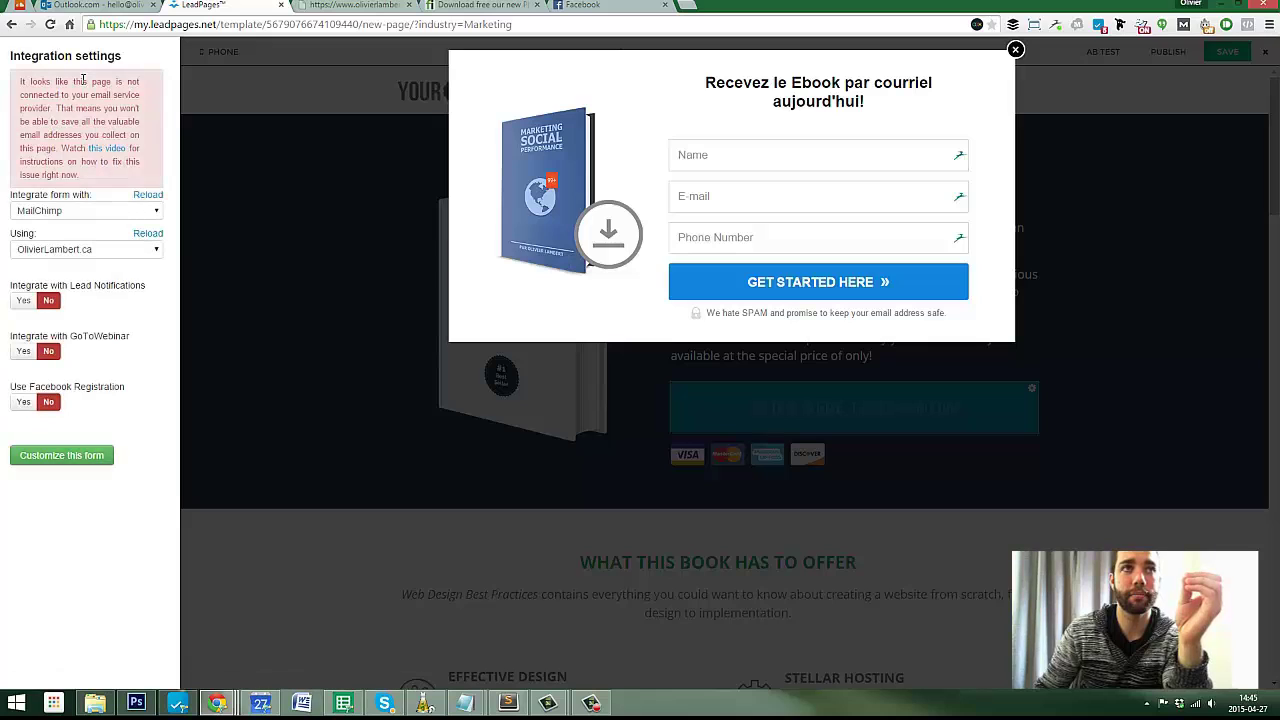
click(56, 211)
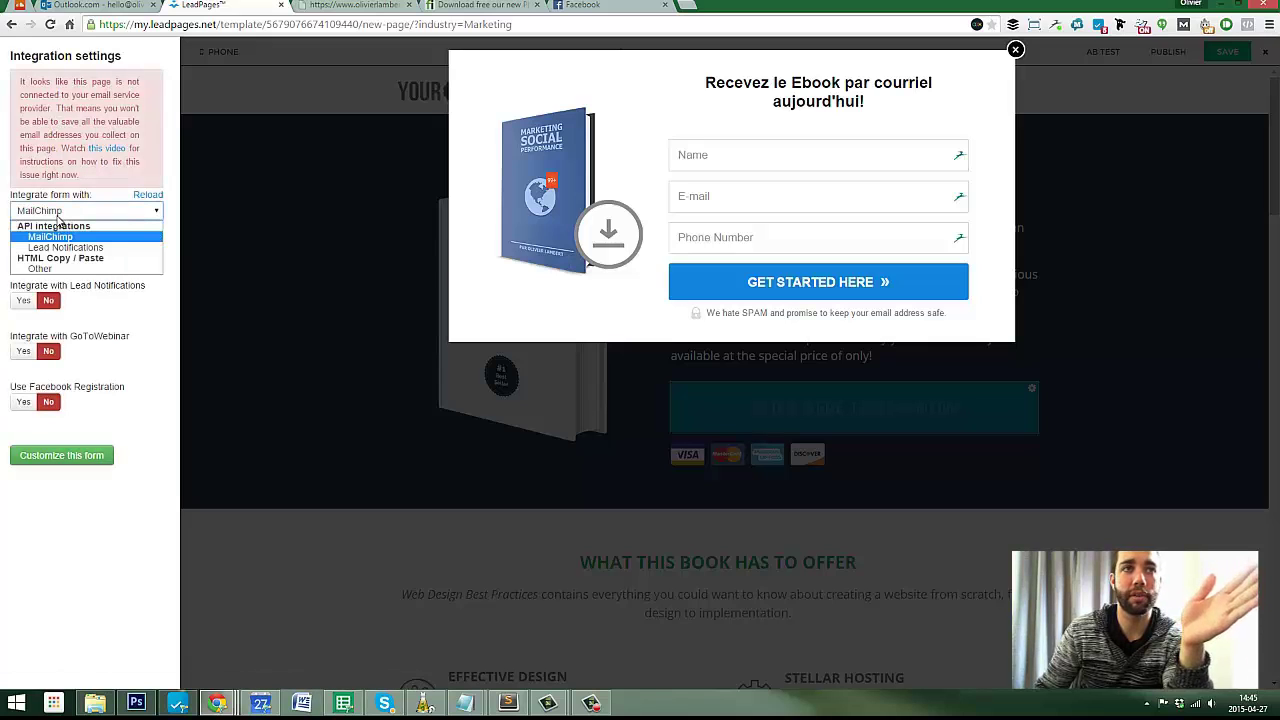
click(60, 216)
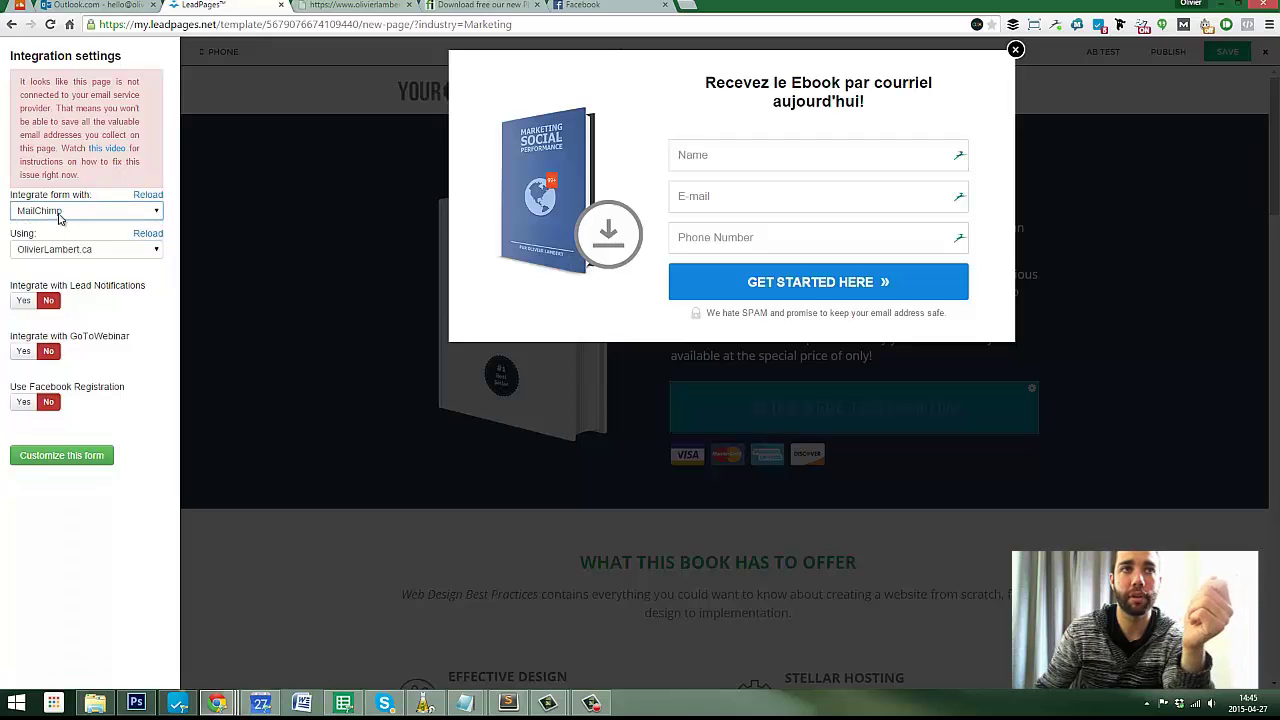
click(58, 214)
click(53, 236)
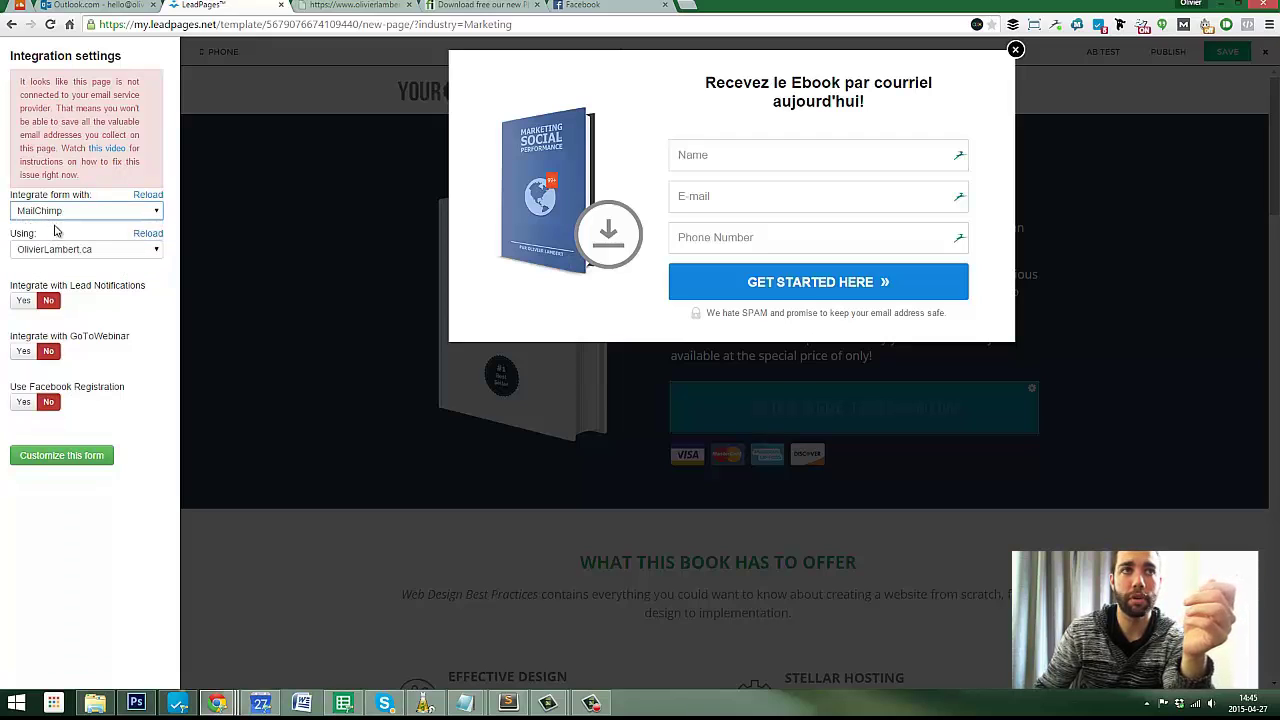
click(148, 194)
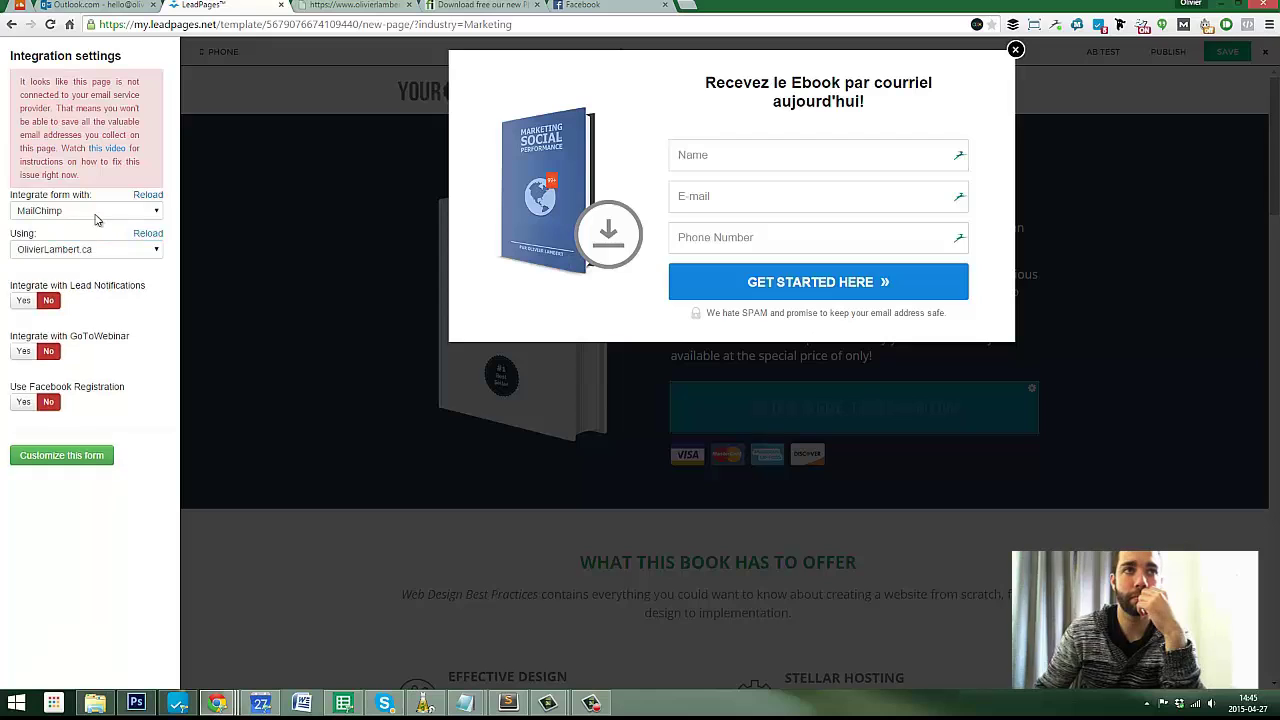
click(64, 466)
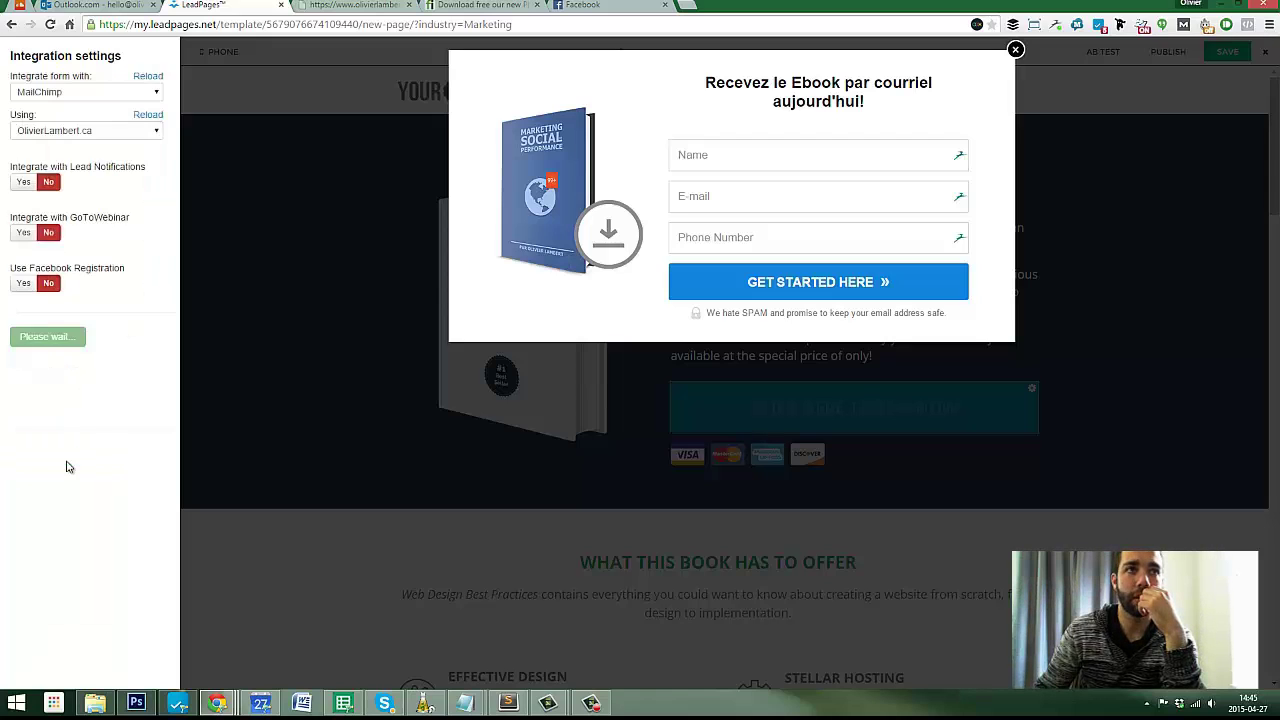
Add the "Prénom" and "Quelle situation vous décrit le mieux" fields to the opt-in form and show the advanced hidden-field options
click(148, 270)
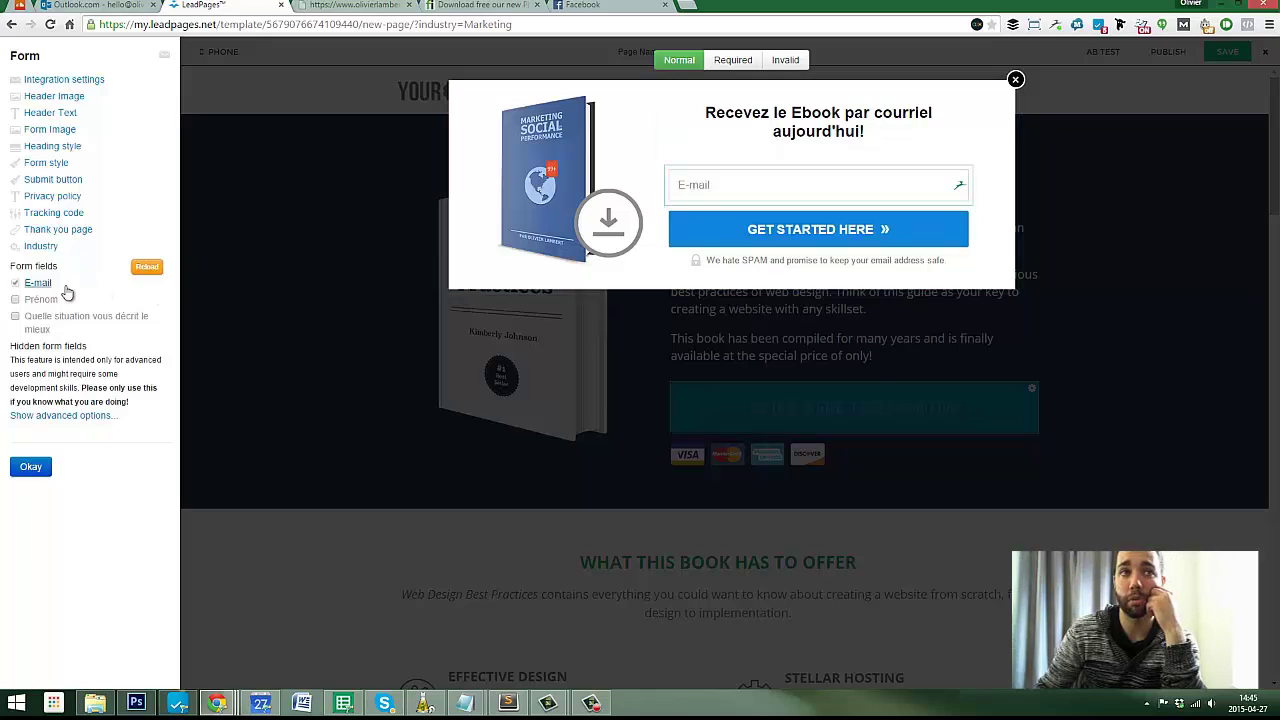
click(15, 299)
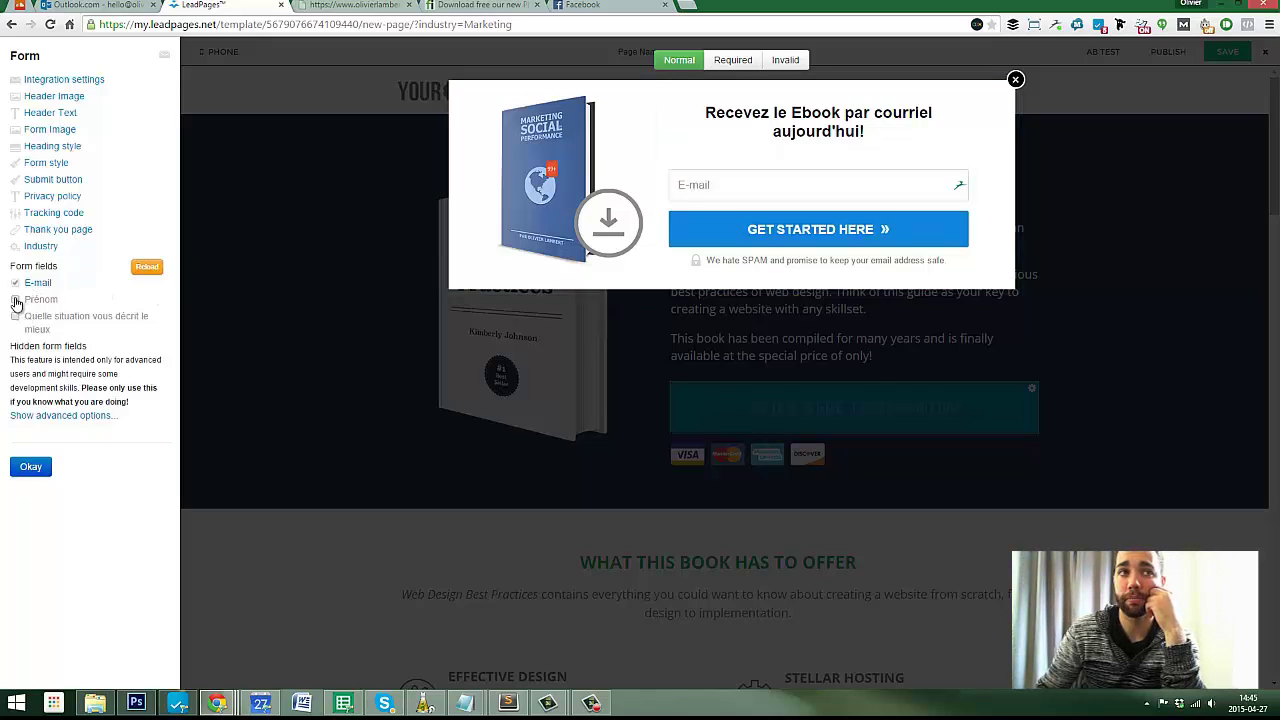
click(15, 315)
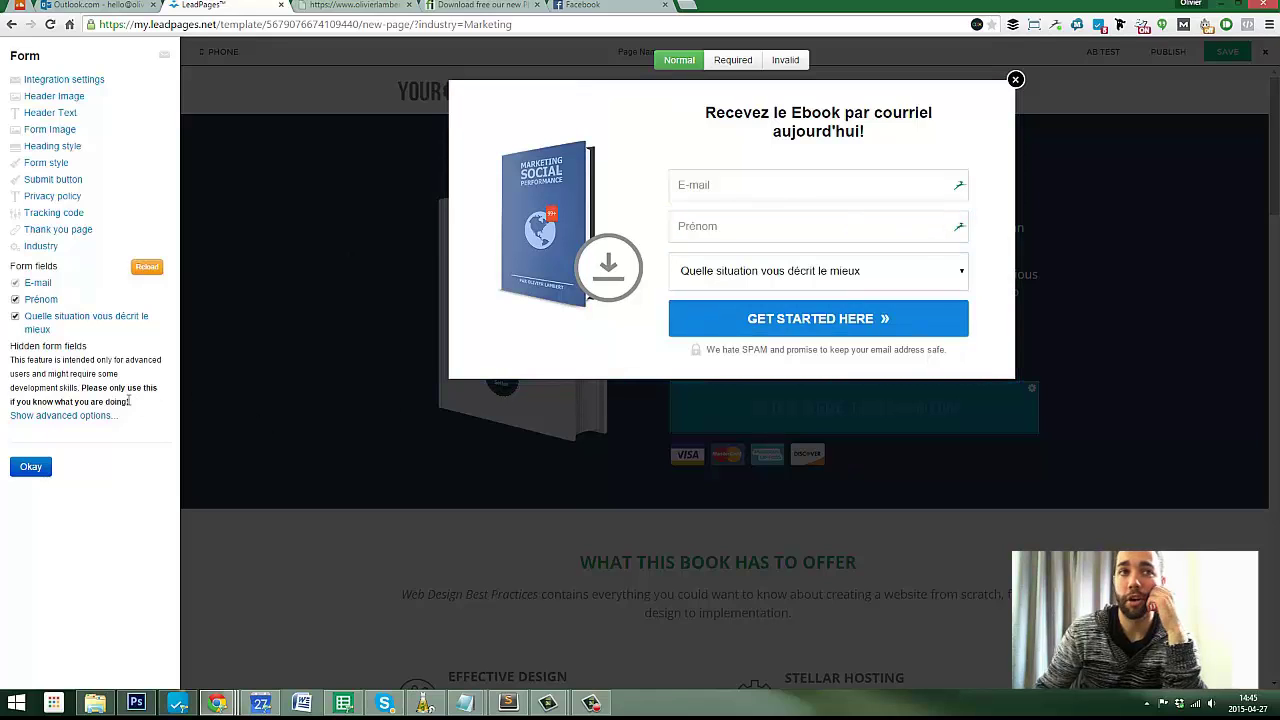
click(93, 415)
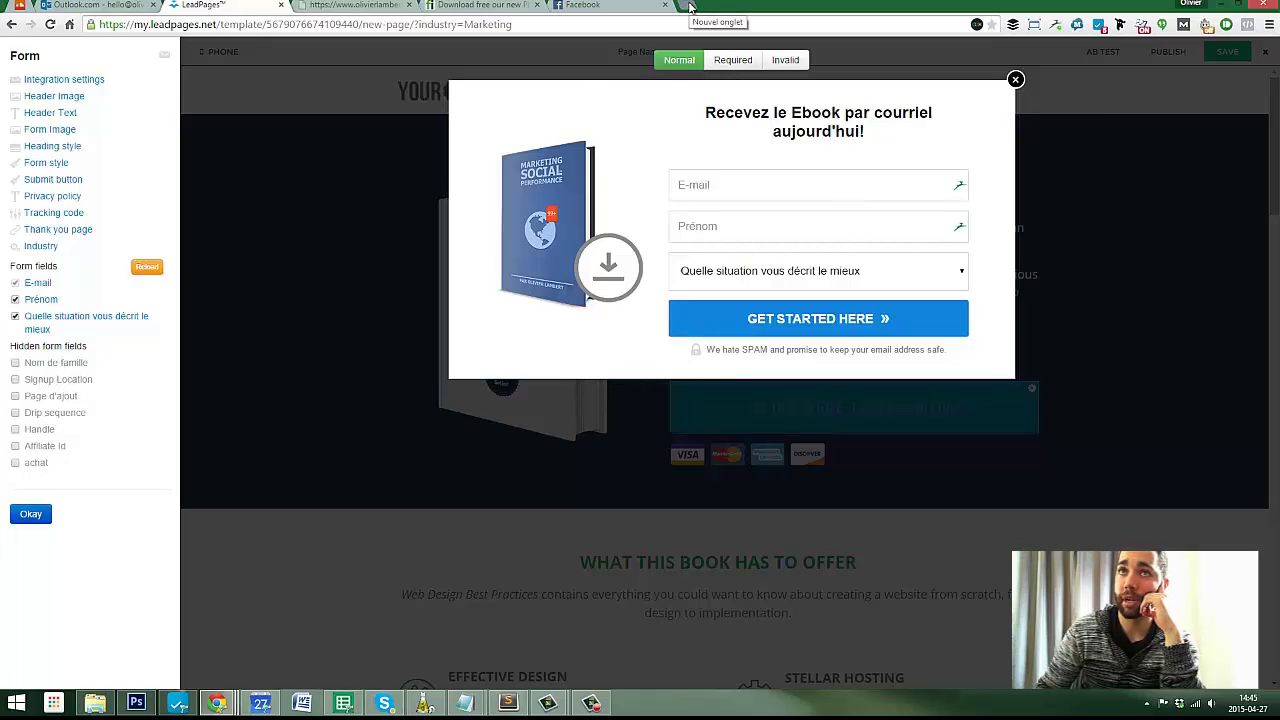
Open mailchimp.com in a new browser tab and go to the account's subscriber lists
click(689, 6)
text(mailchimp.com)
key(Return)
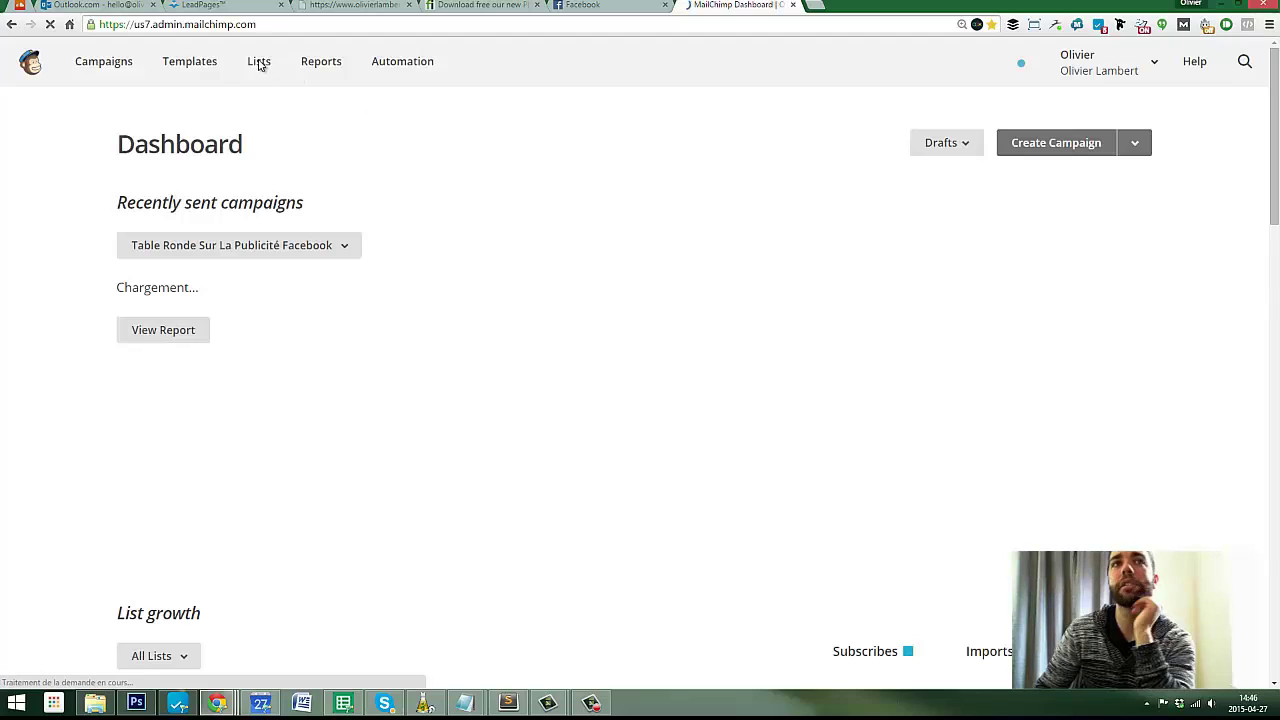
click(257, 62)
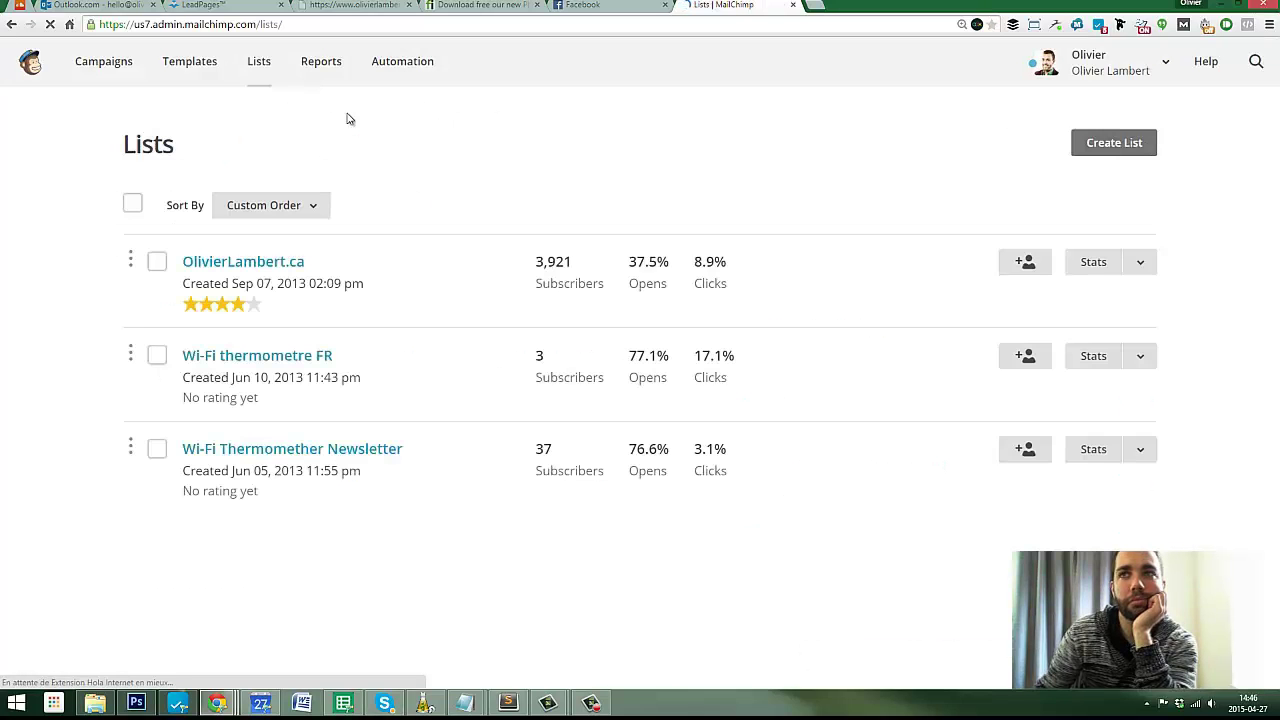
Open the general signup form builder for the first subscriber list and examine the form and its available field types
click(1140, 264)
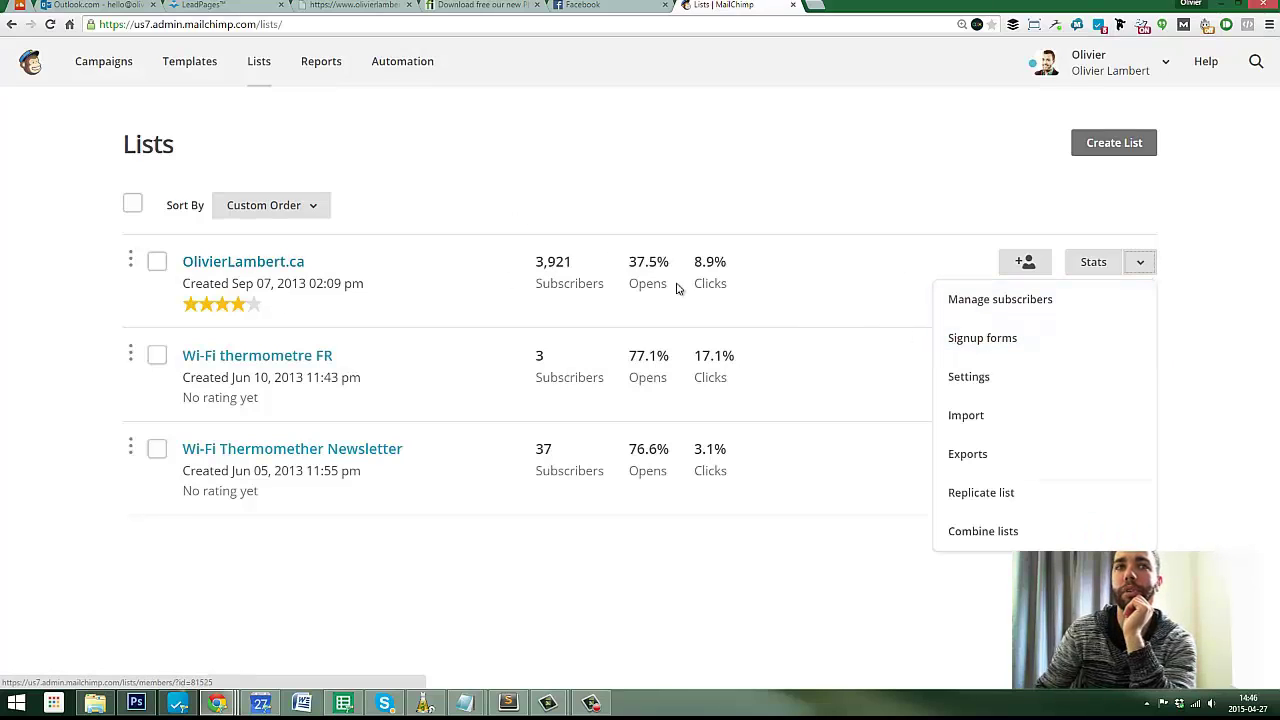
click(986, 340)
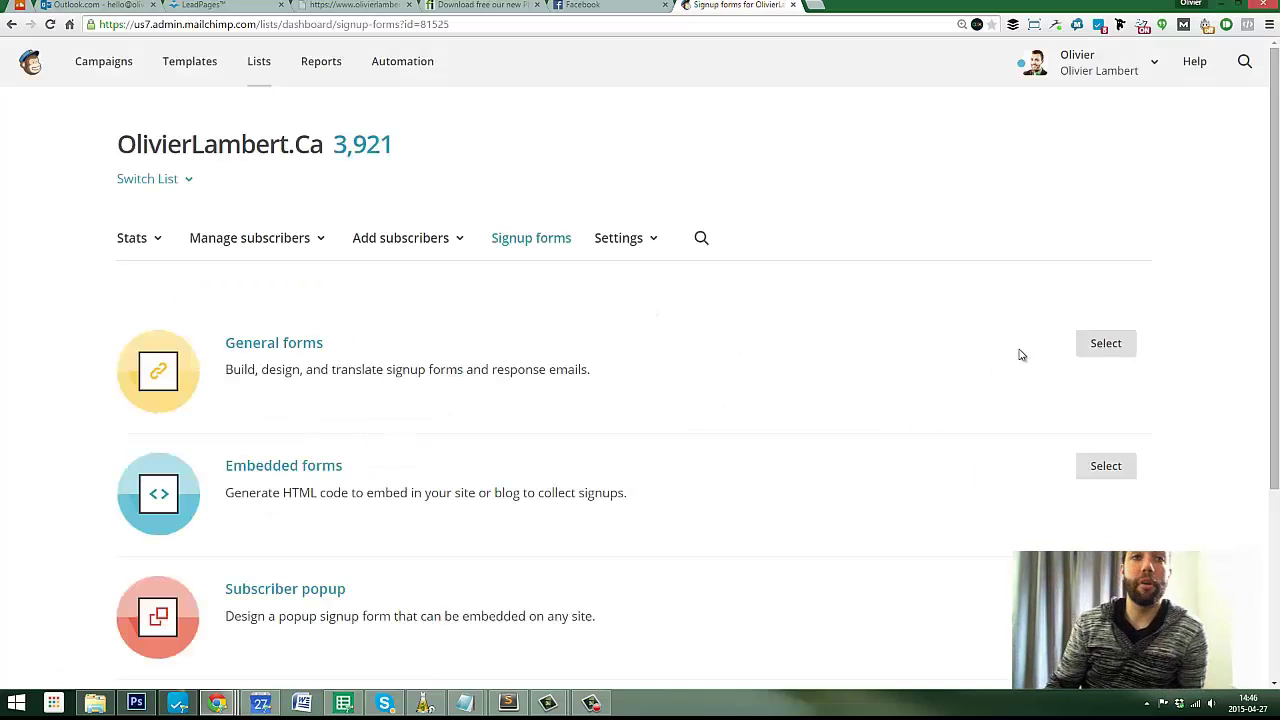
click(1112, 350)
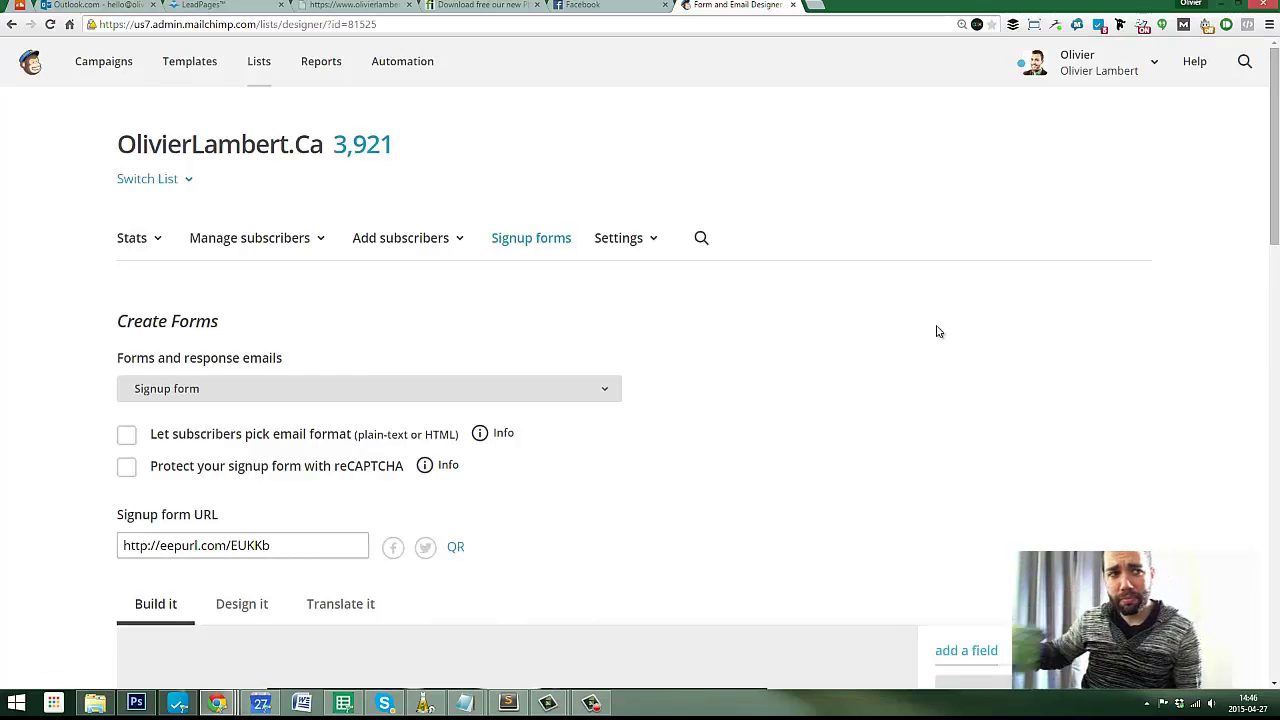
scroll(697, 447, down, 3)
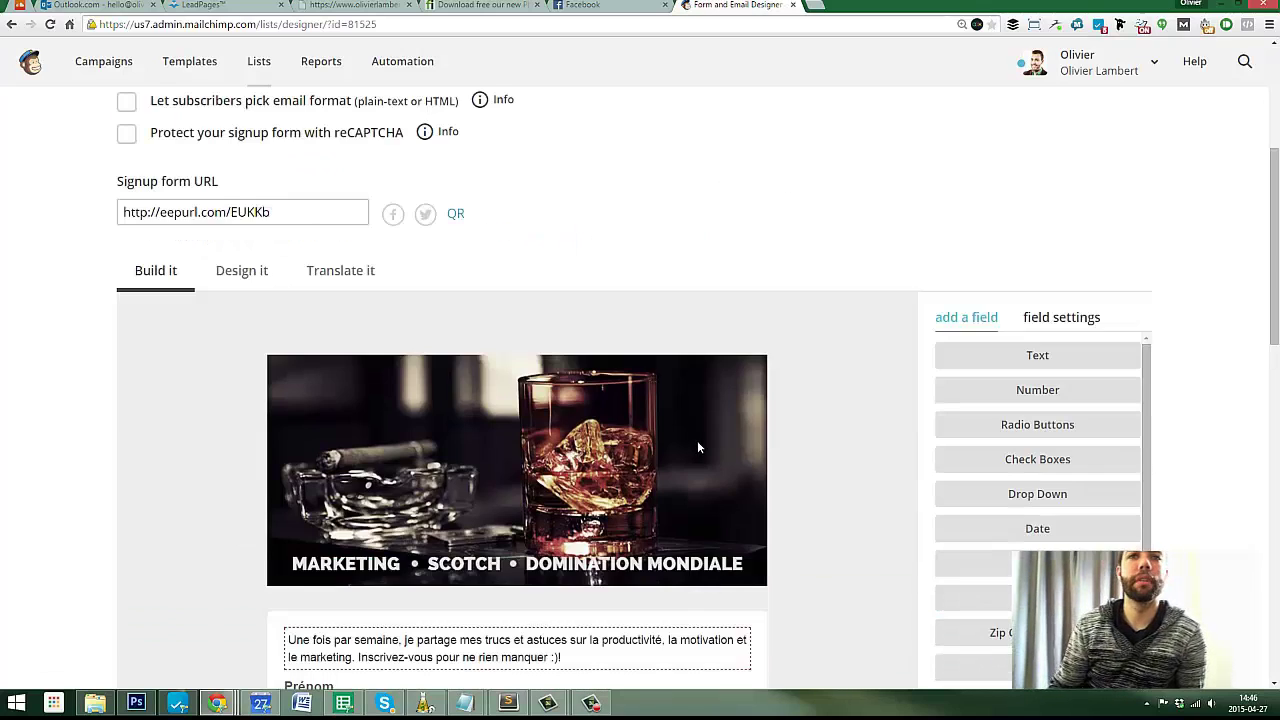
scroll(870, 257, down, 5)
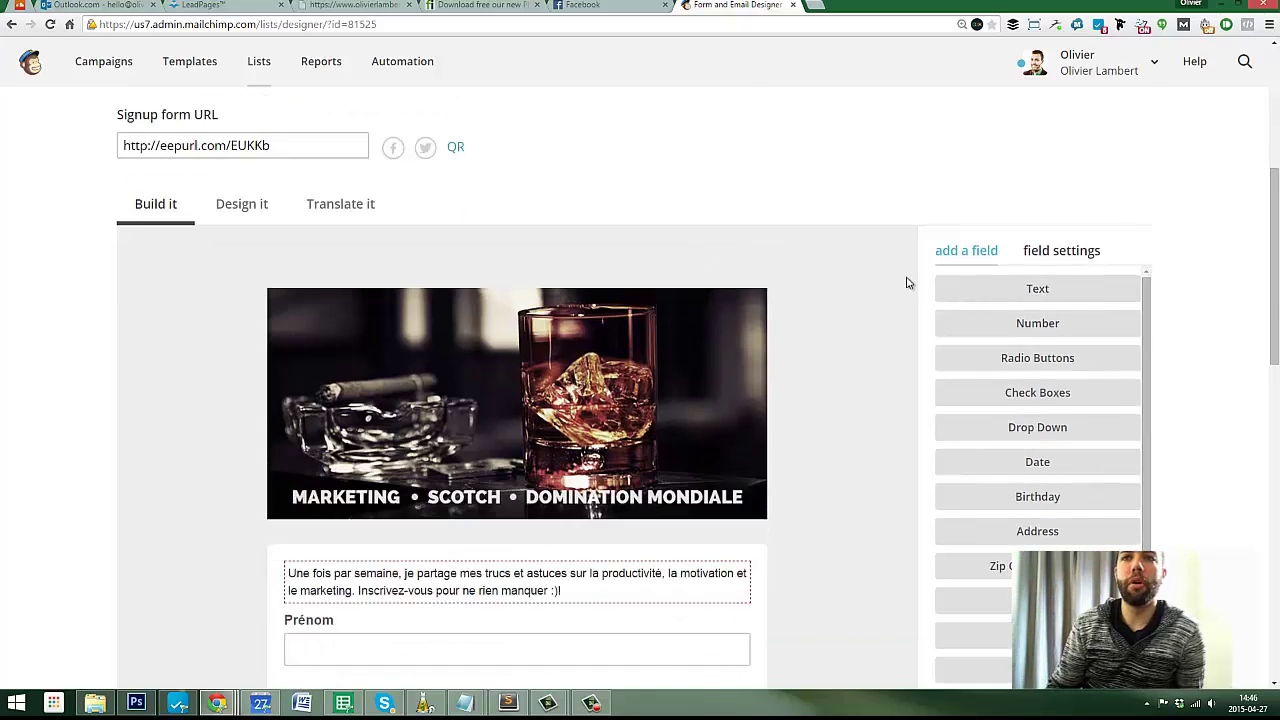
scroll(837, 280, up, 8)
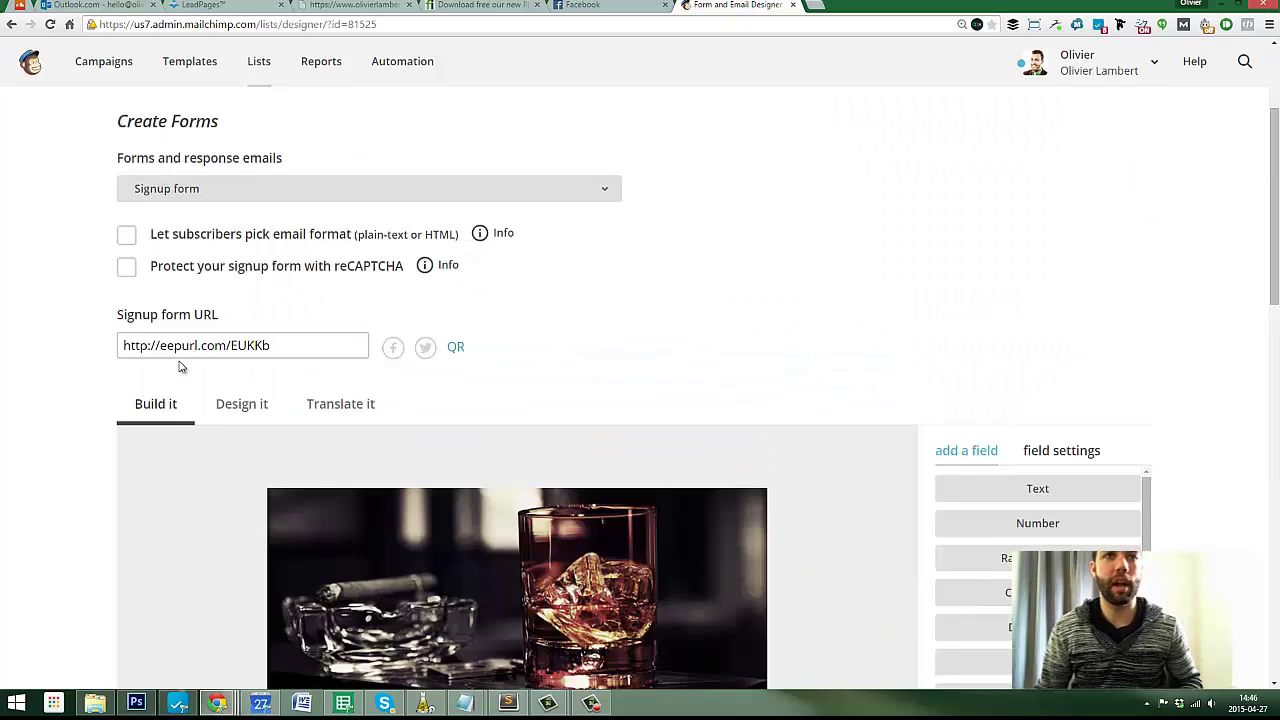
Open the signup form's URL in a new browser tab to view the public version of the form
click(261, 345)
key(ctrl+c)
key(ctrl+t)
key(ctrl+v)
key(Return)
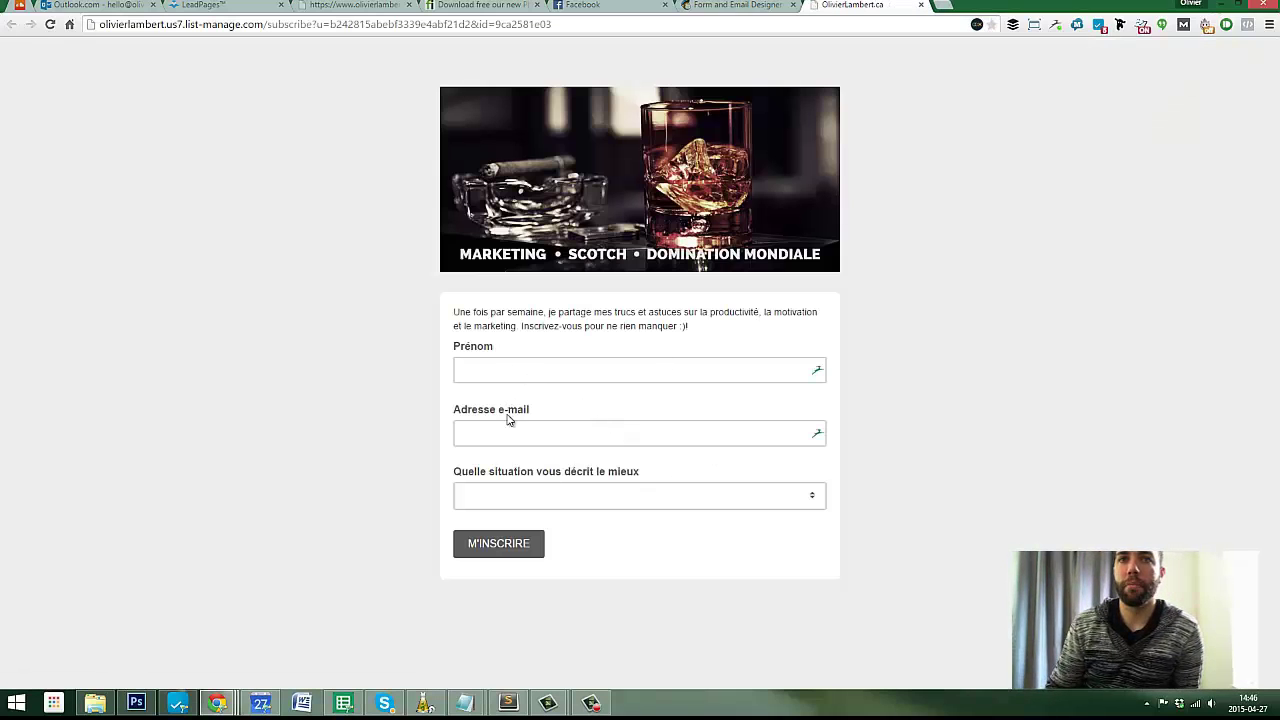
Return to the form builder and examine the hidden fields, including the settings of the "Drip sequence" field
key(ctrl+shift+Tab)
scroll(790, 333, down, 5)
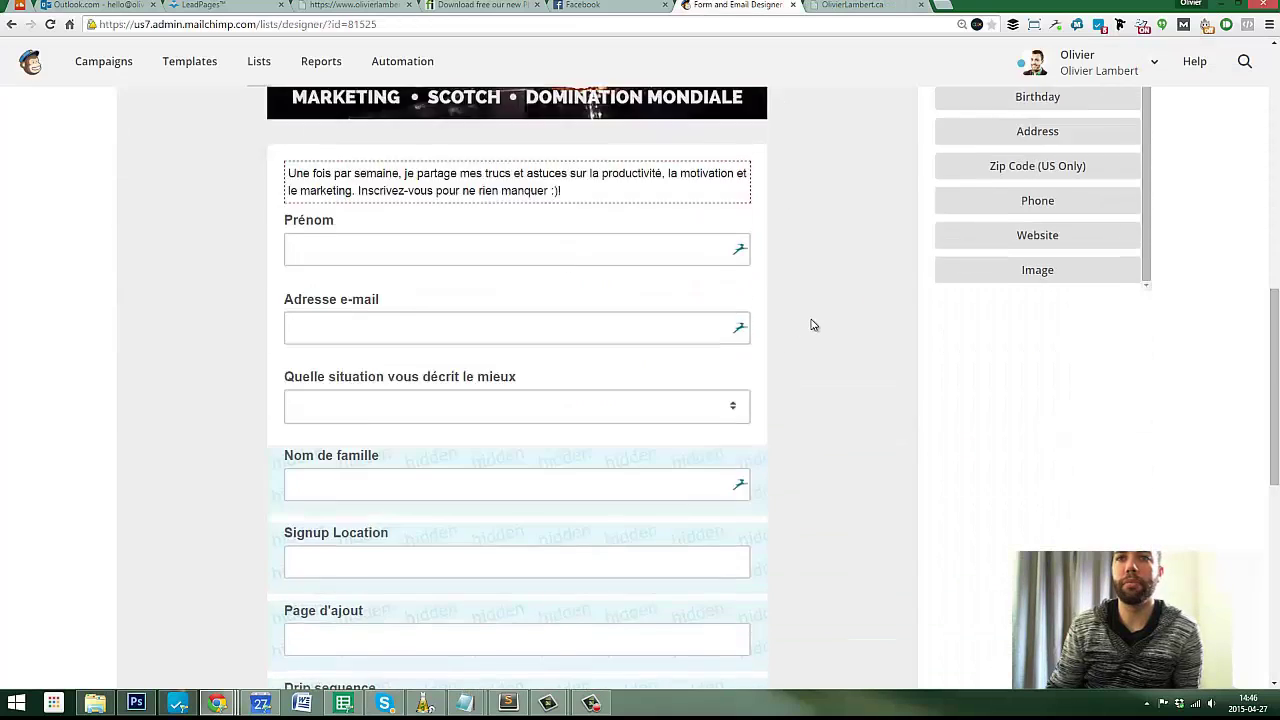
scroll(693, 323, down, 5)
scroll(654, 363, up, 1)
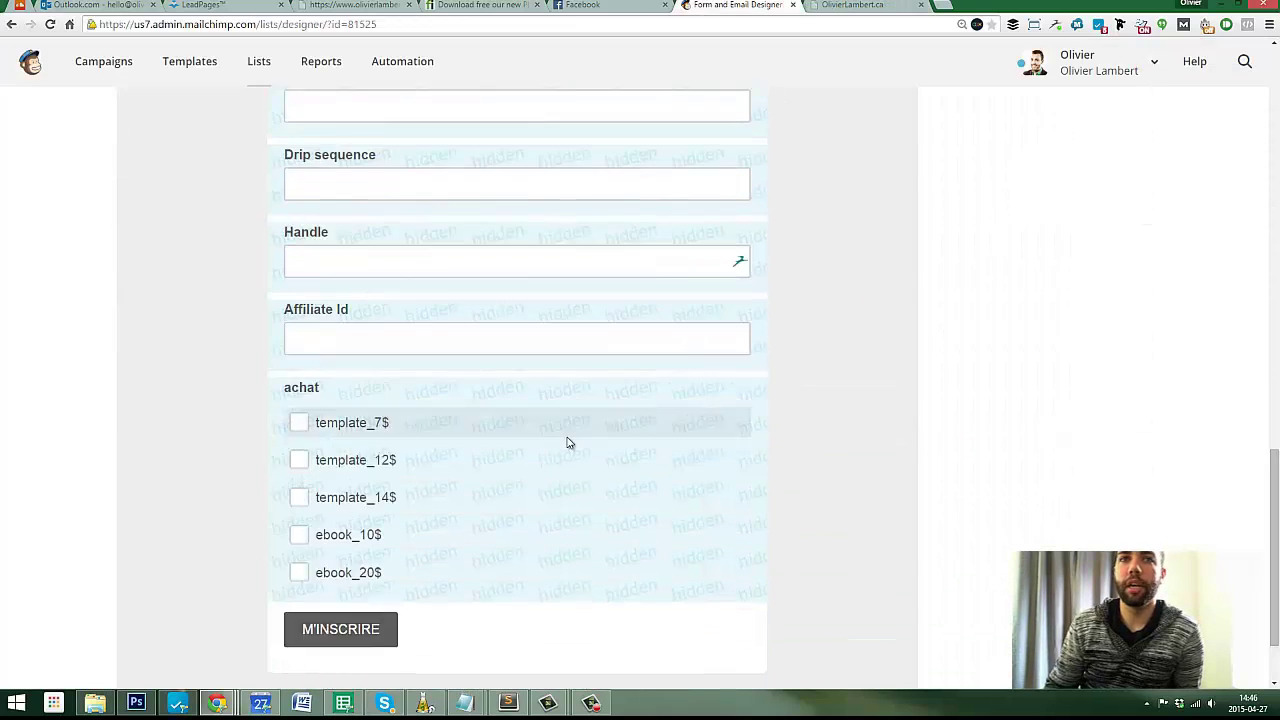
scroll(686, 470, down, 1)
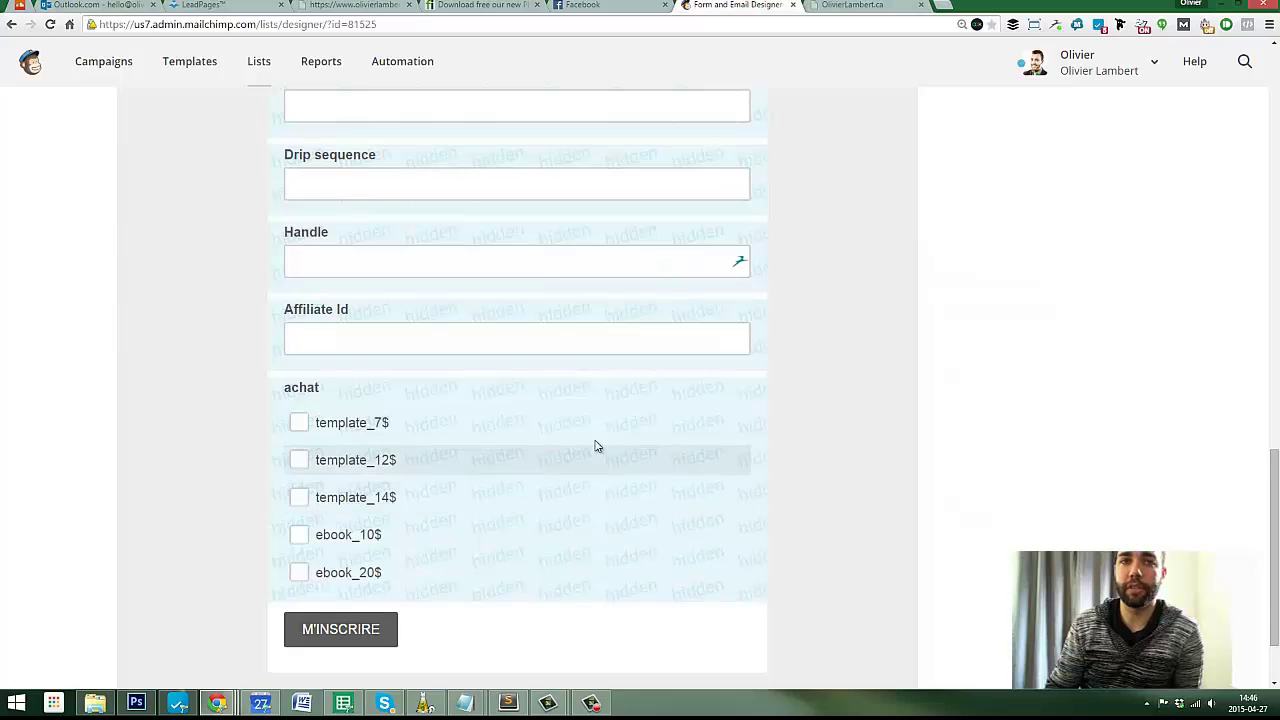
scroll(597, 443, up, 2)
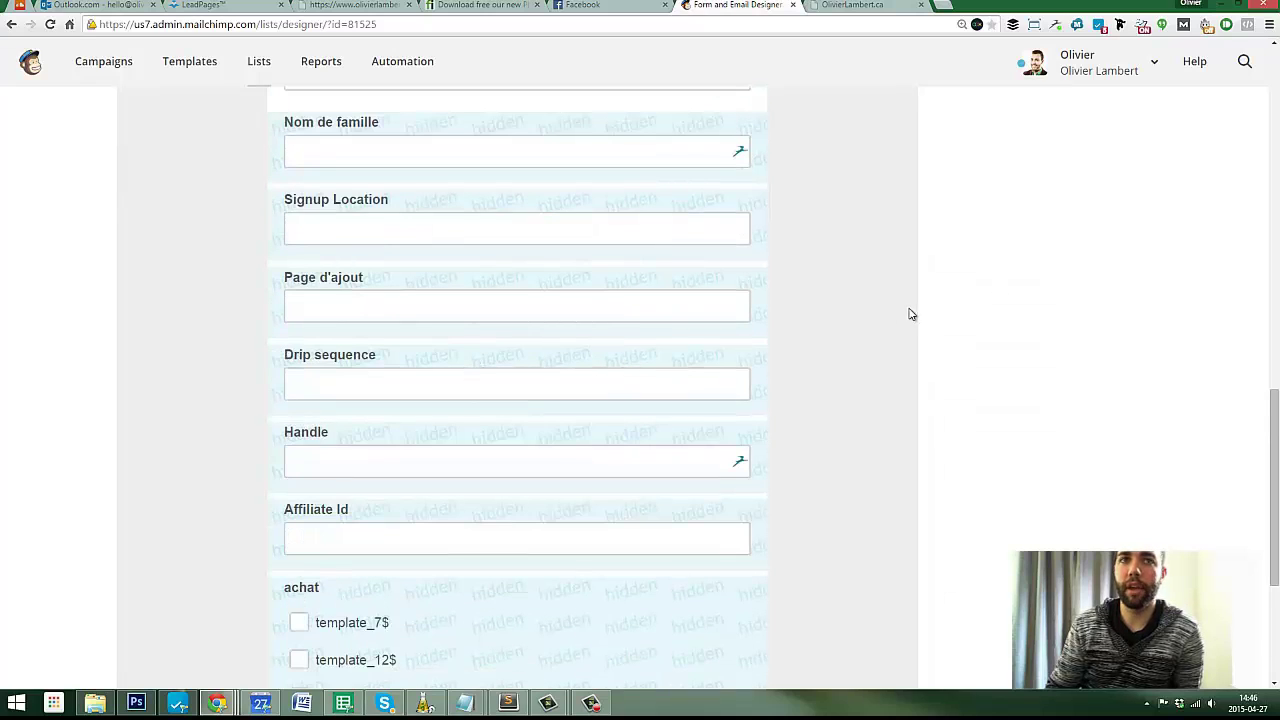
scroll(908, 314, up, 8)
scroll(1024, 458, down, 1)
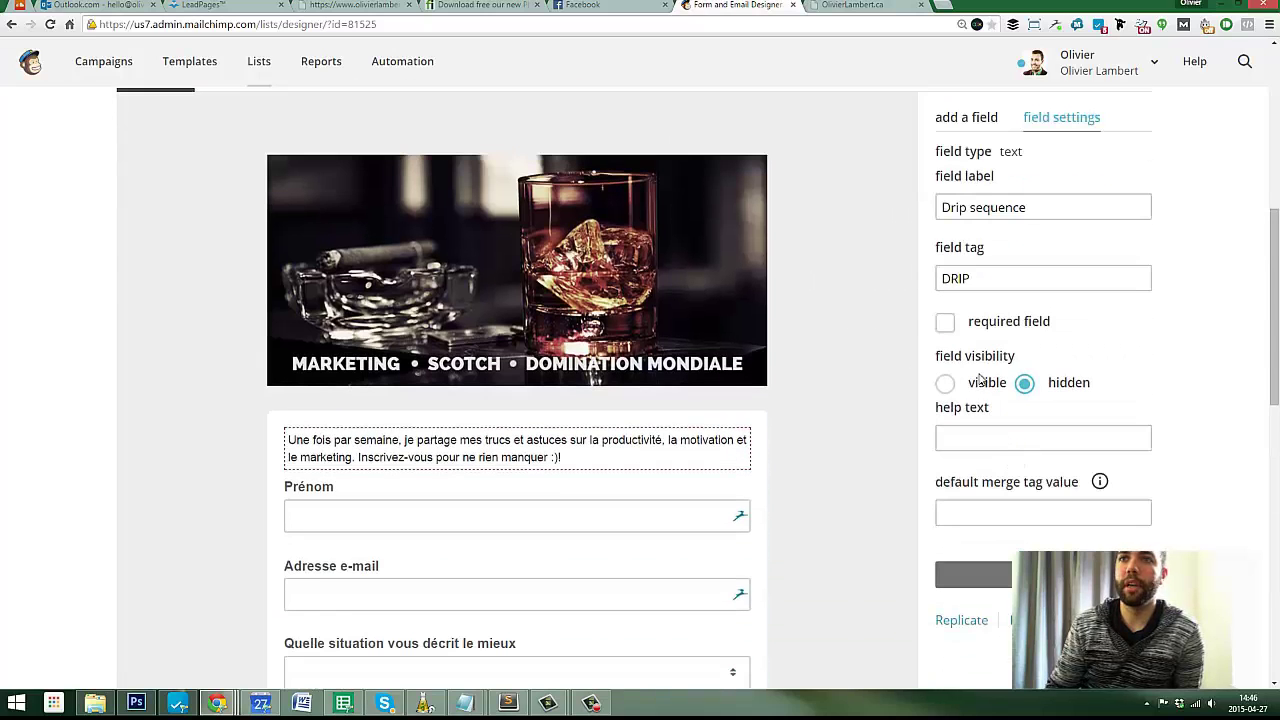
Review all the signup form's fields from "Prénom" down to the hidden "achat" options
scroll(828, 400, down, 2)
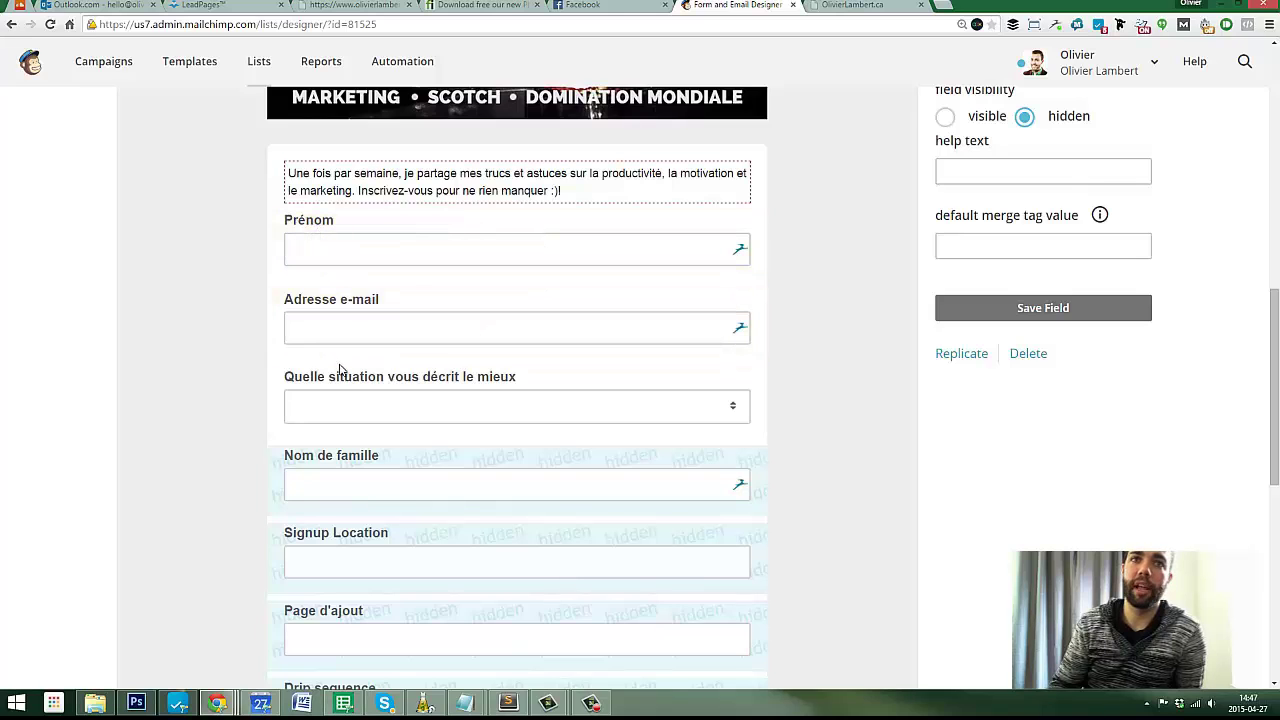
scroll(392, 567, down, 2)
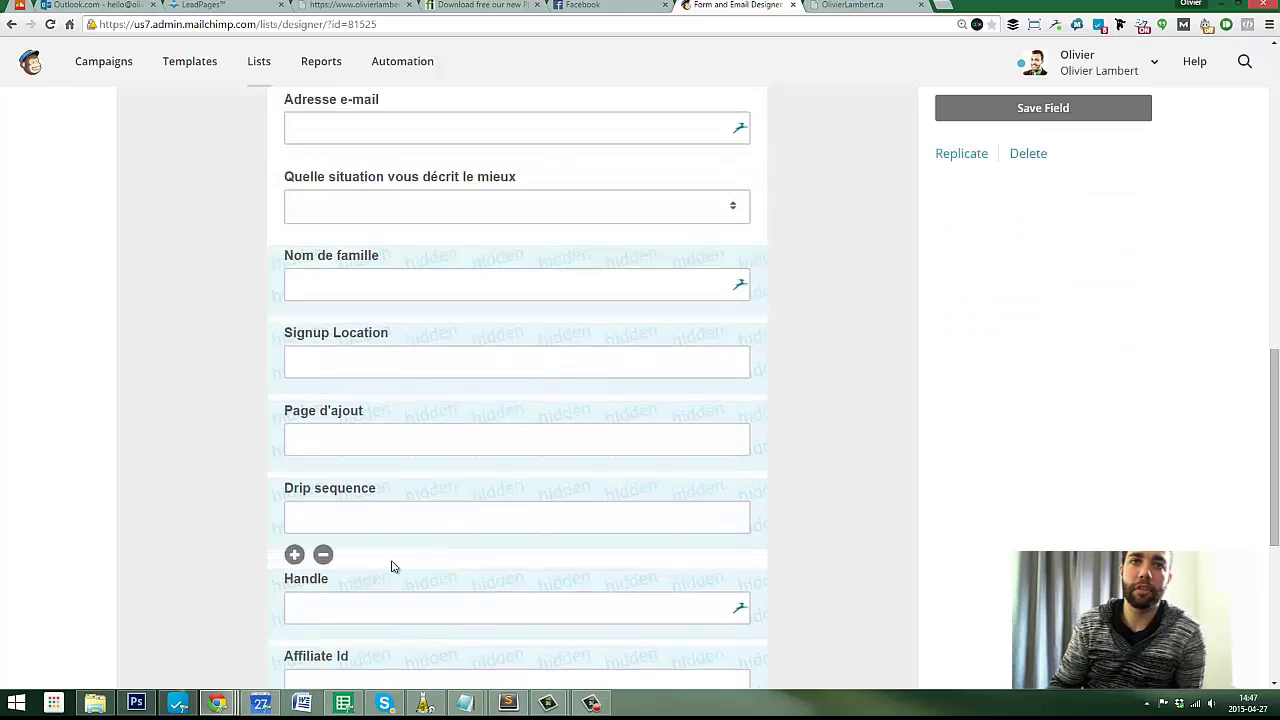
scroll(392, 567, down, 3)
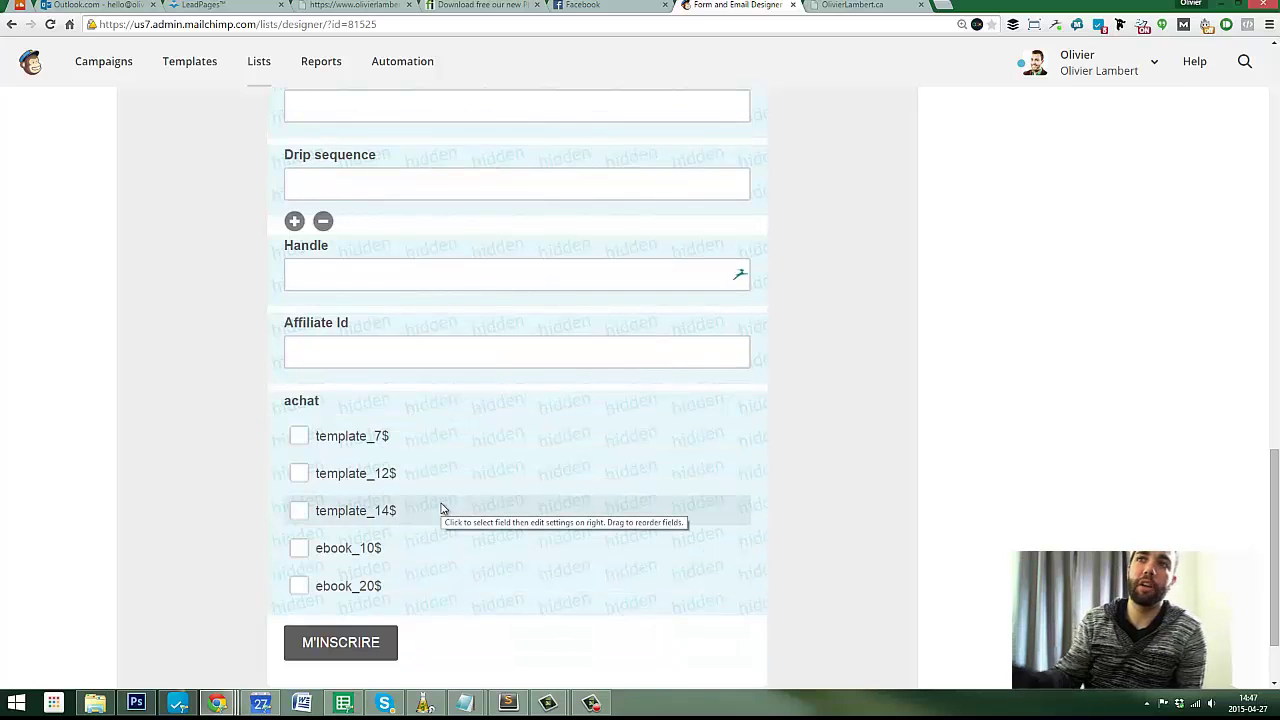
scroll(380, 470, up, 8)
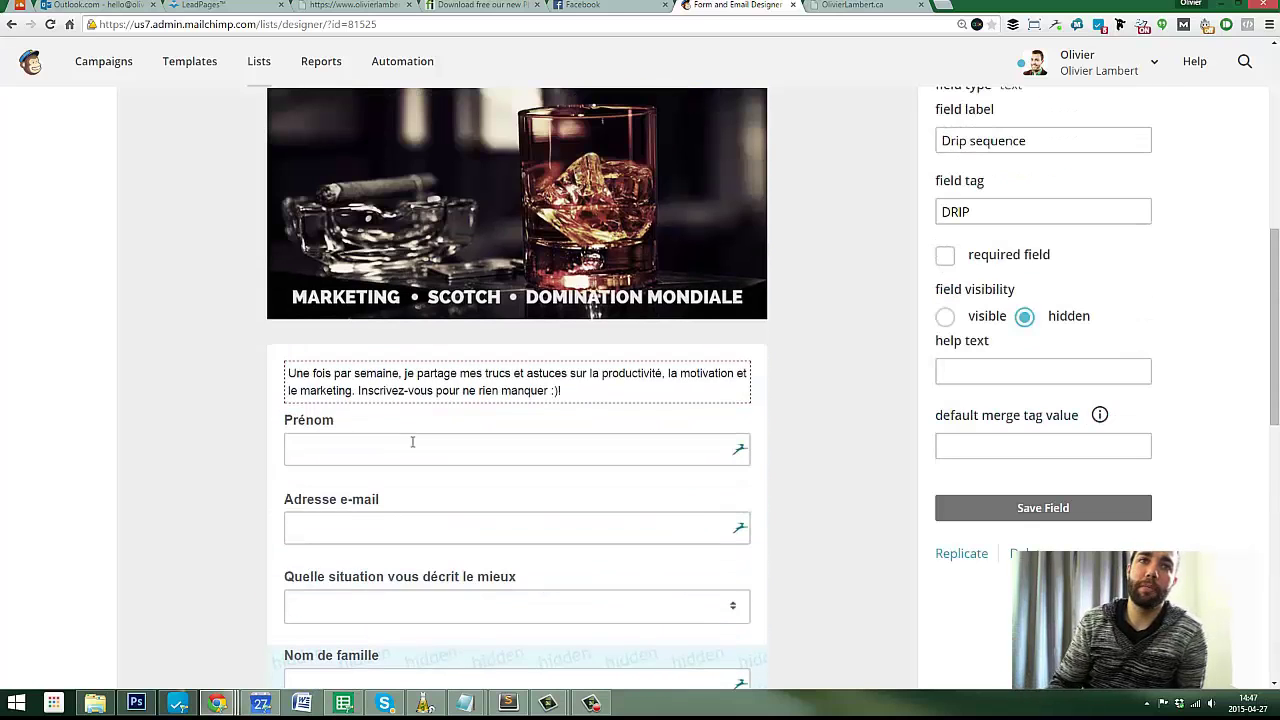
scroll(257, 383, down, 2)
scroll(252, 350, down, 1)
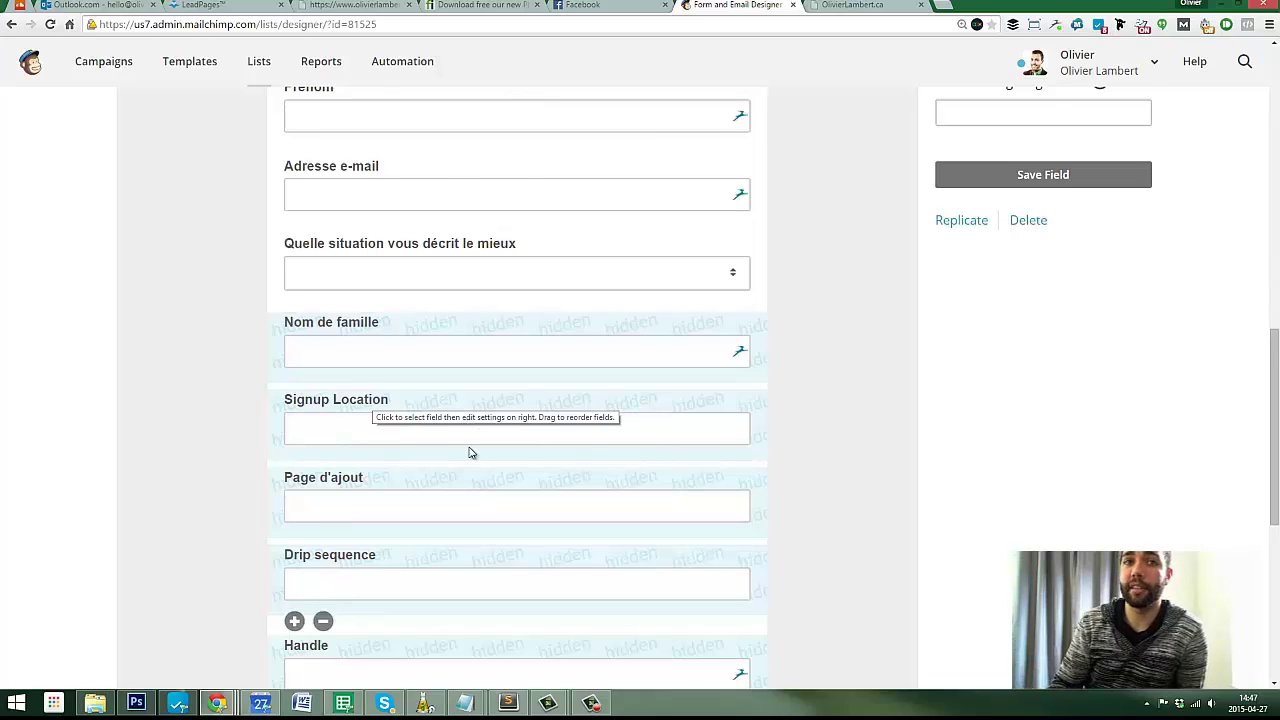
scroll(470, 453, down, 1)
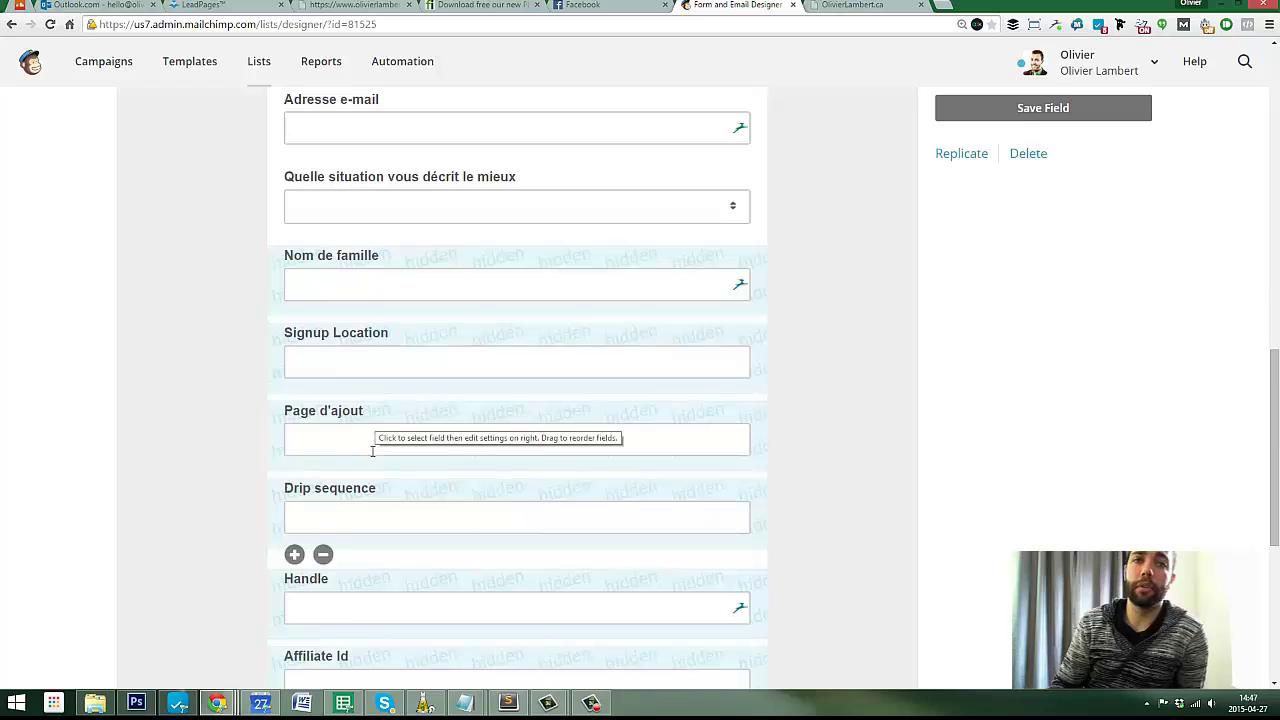
scroll(370, 472, down, 2)
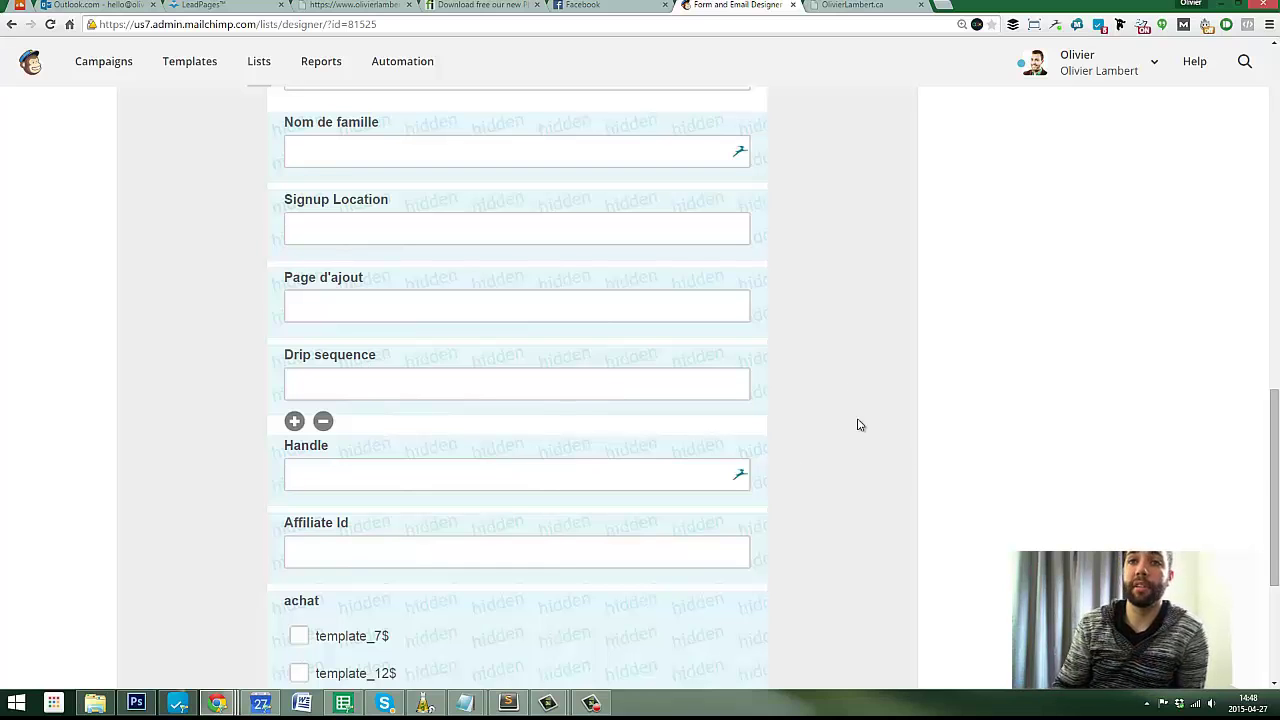
scroll(546, 363, down, 3)
scroll(560, 390, up, 12)
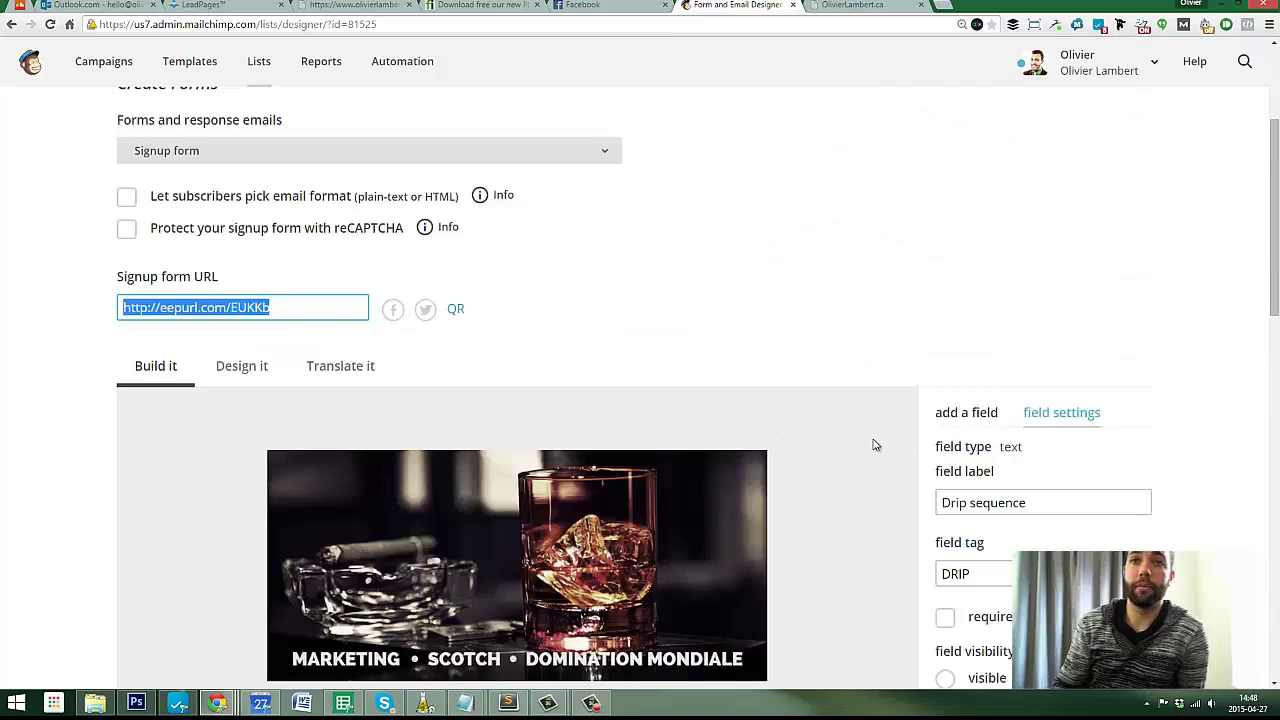
scroll(850, 430, down, 6)
scroll(580, 237, up, 10)
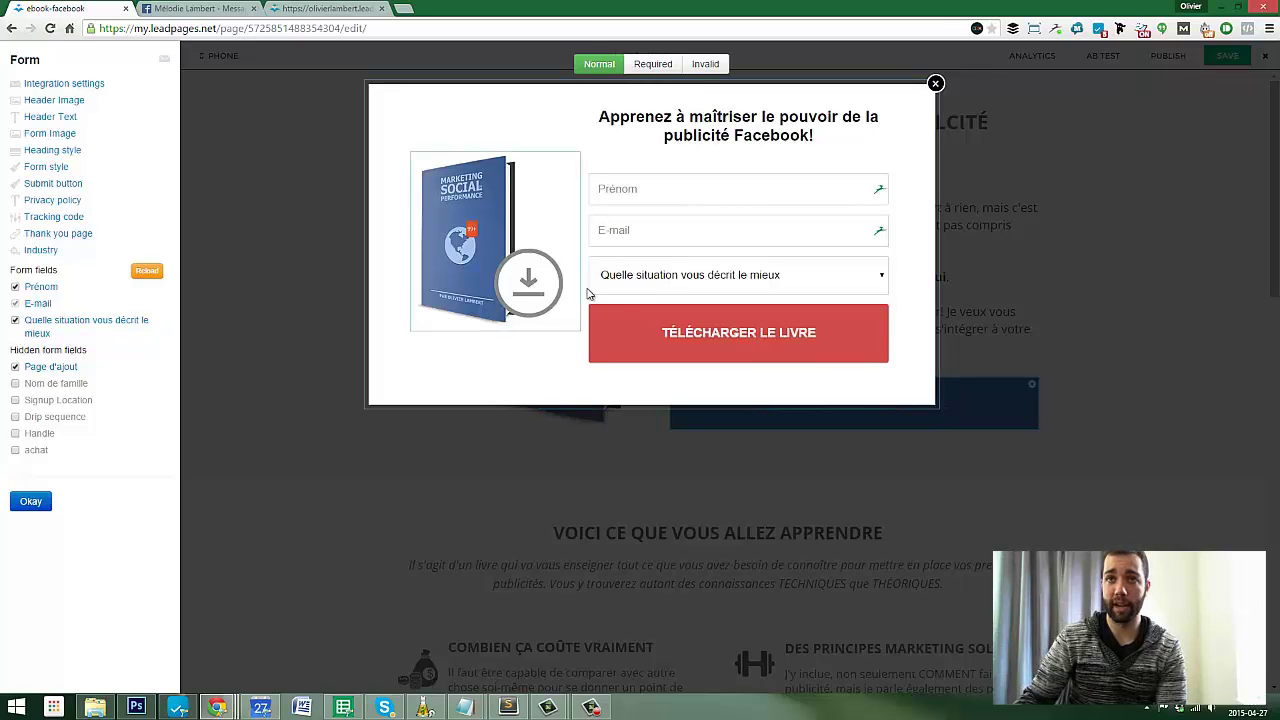
Check the role and default value of the opt-in form's hidden "Page d'ajout" field in LeadPages and accept them
click(64, 368)
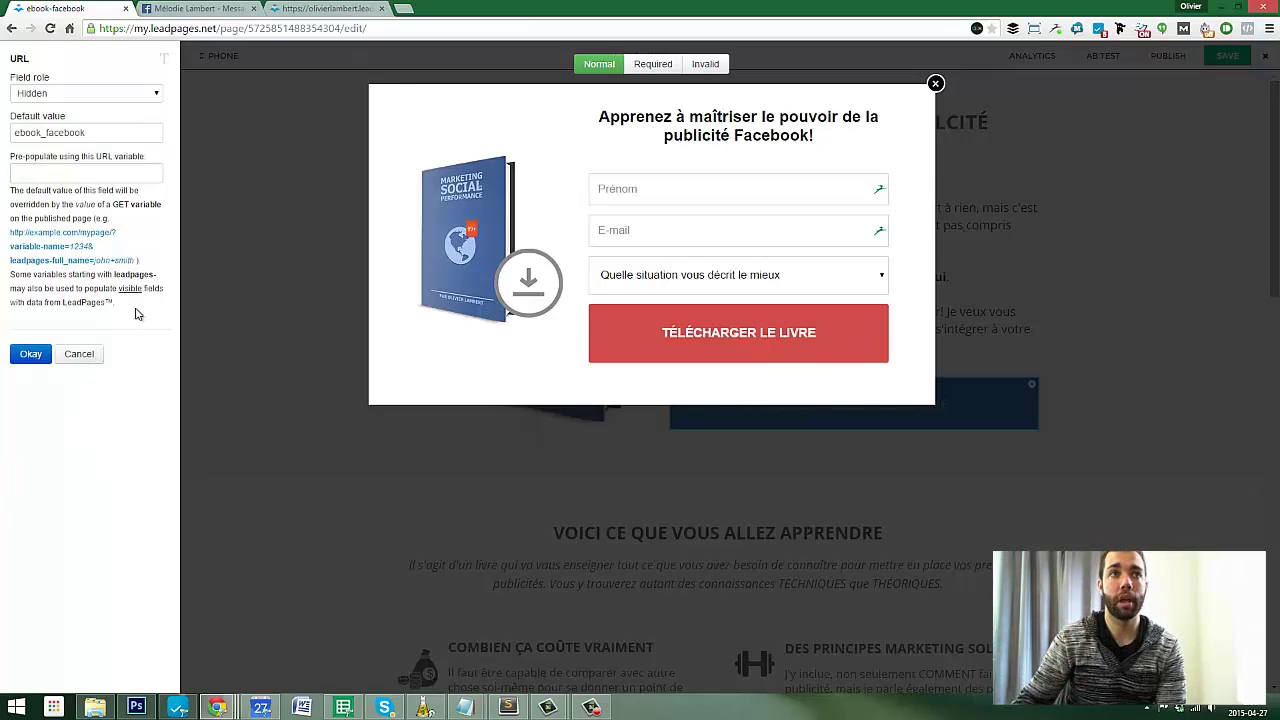
click(33, 355)
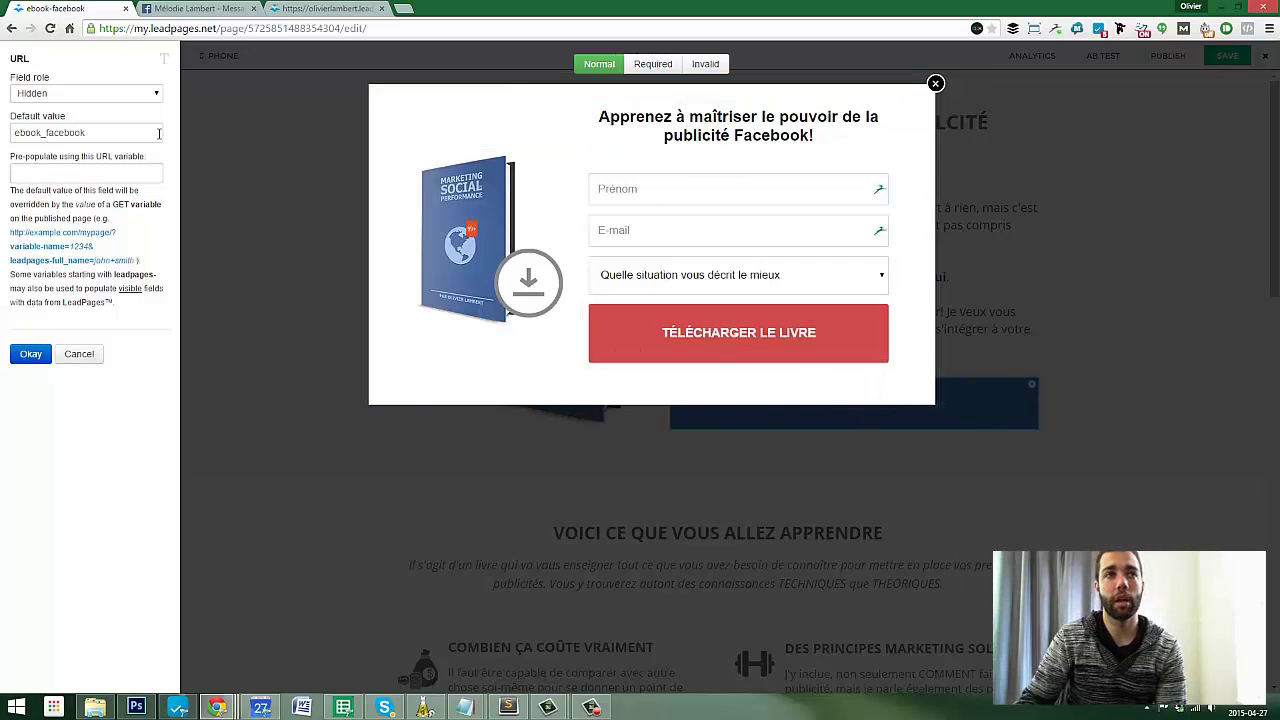
click(36, 356)
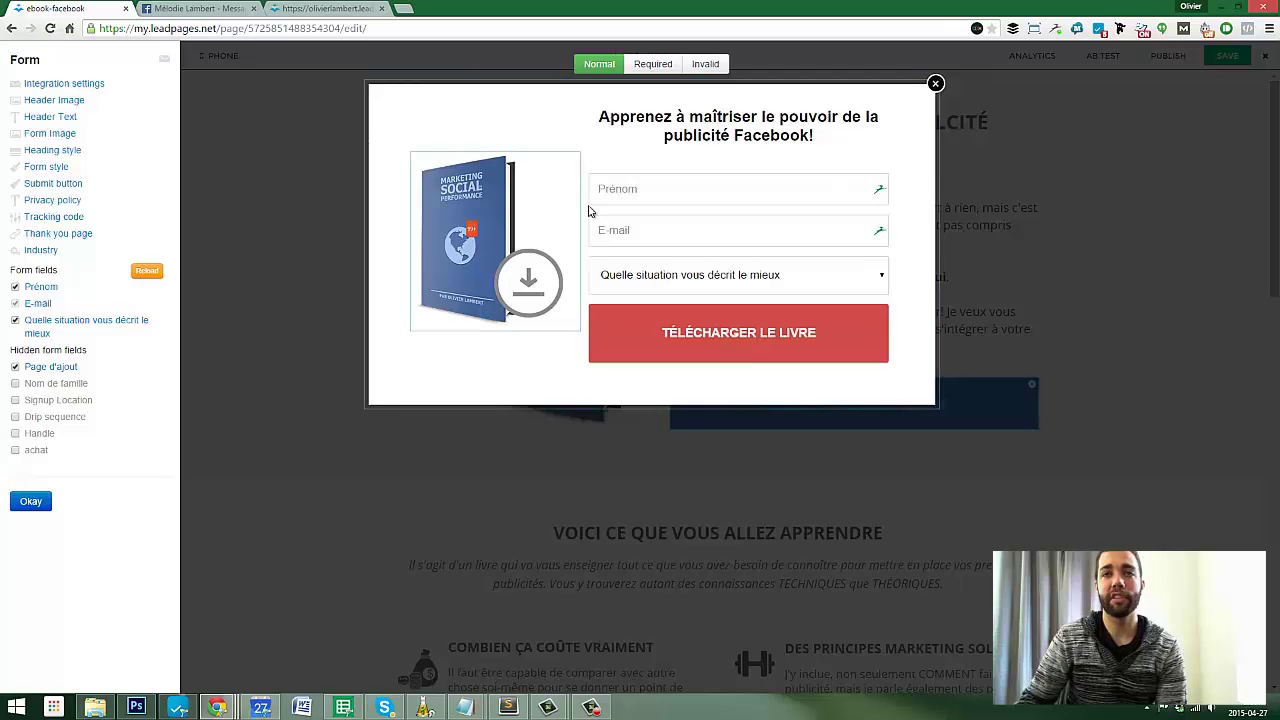
Open the form's thank-you page settings, view the default thank-you page in its own tab, and return to the editor
click(66, 238)
triple_click(108, 105)
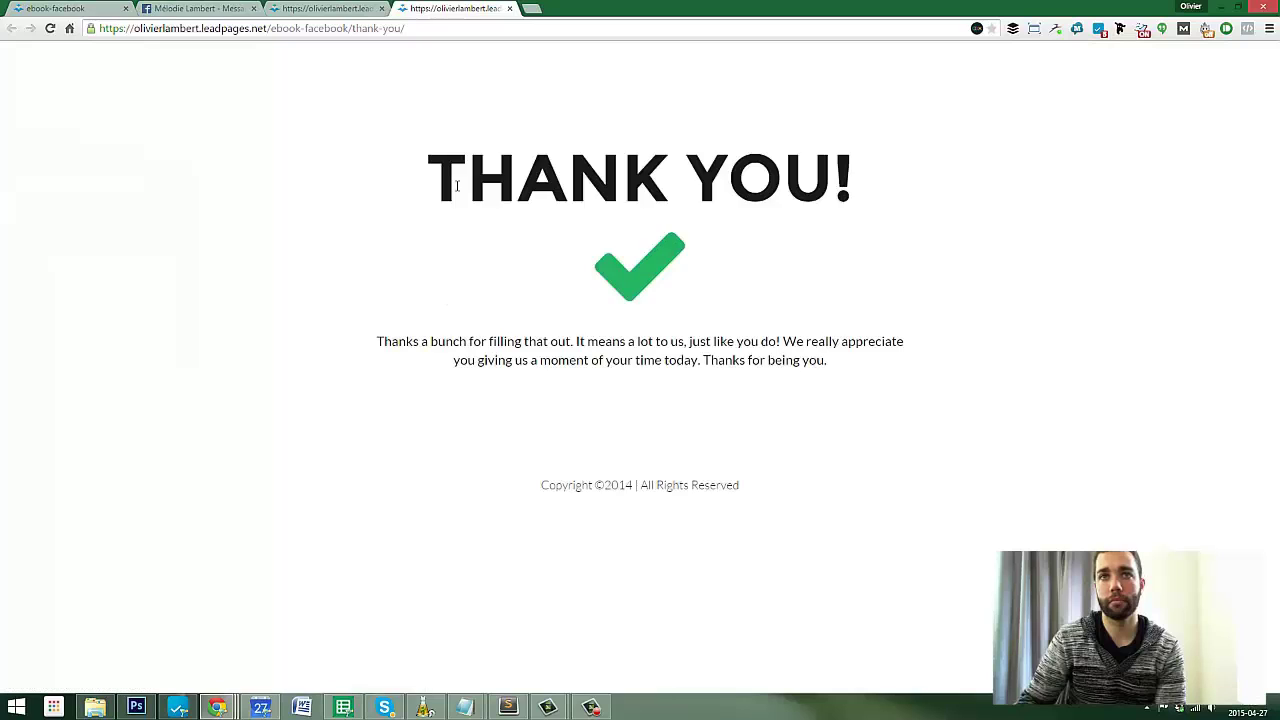
drag(460, 178, 996, 231)
click(806, 353)
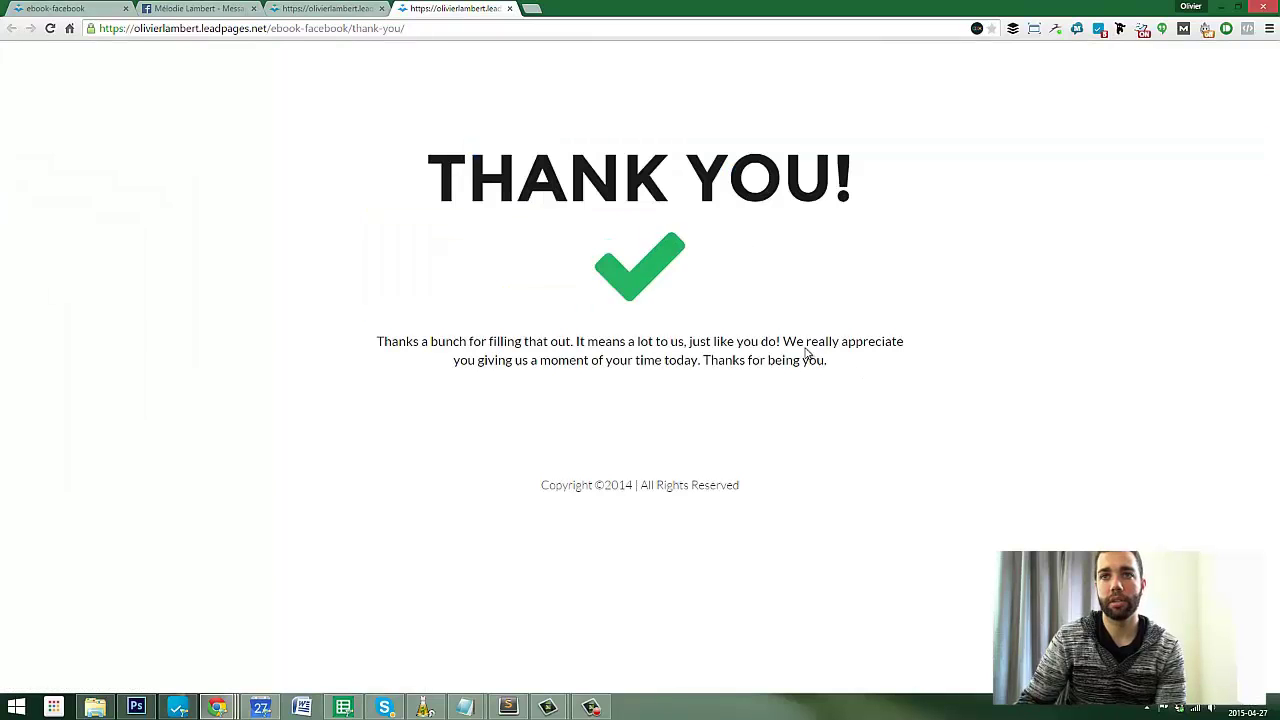
click(56, 8)
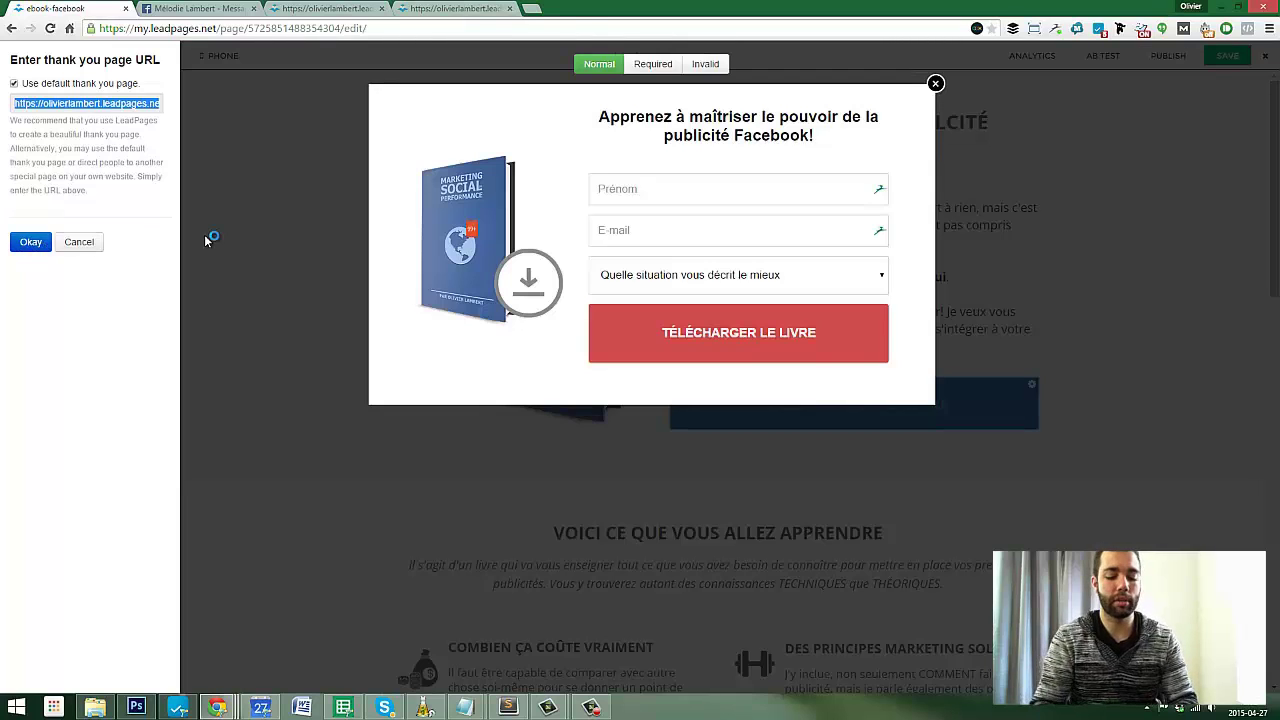
Open leadpages.net in a new tab, close the unneeded browser tabs, and go to the account login
key(ctrl+t)
text(leadpages.net)
key(Return)
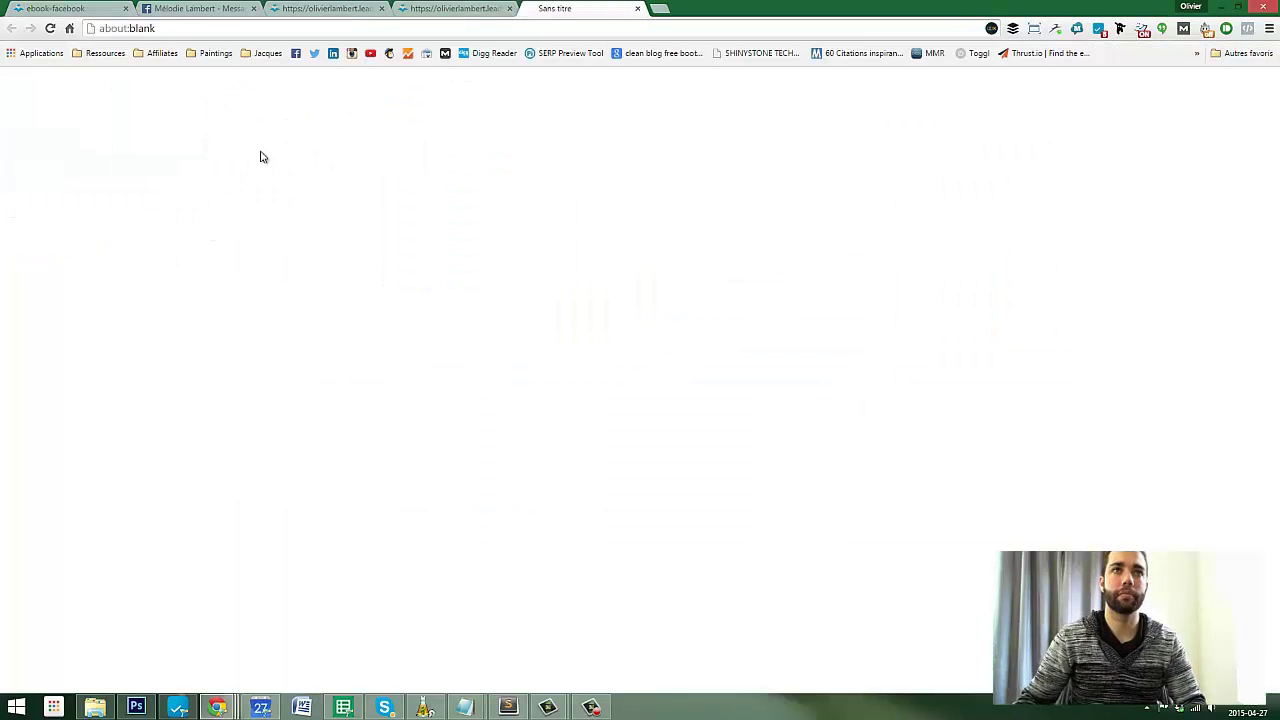
click(253, 8)
click(253, 8)
click(253, 8)
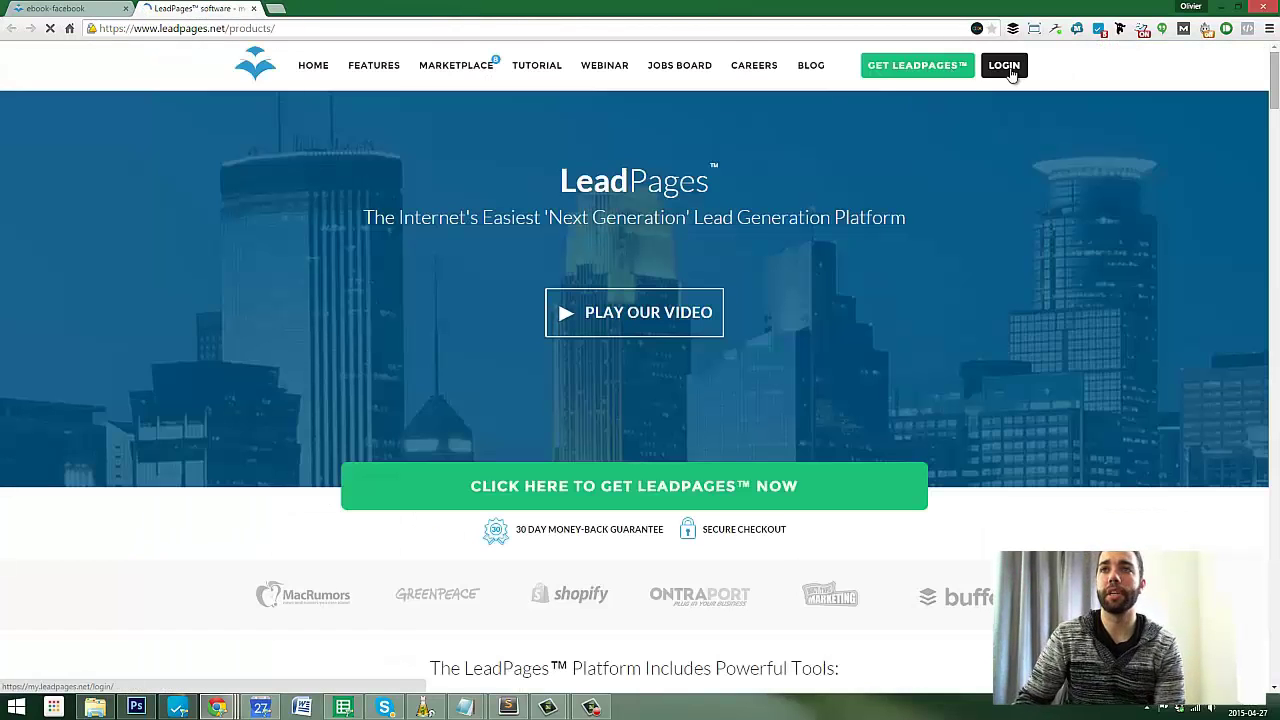
click(1010, 74)
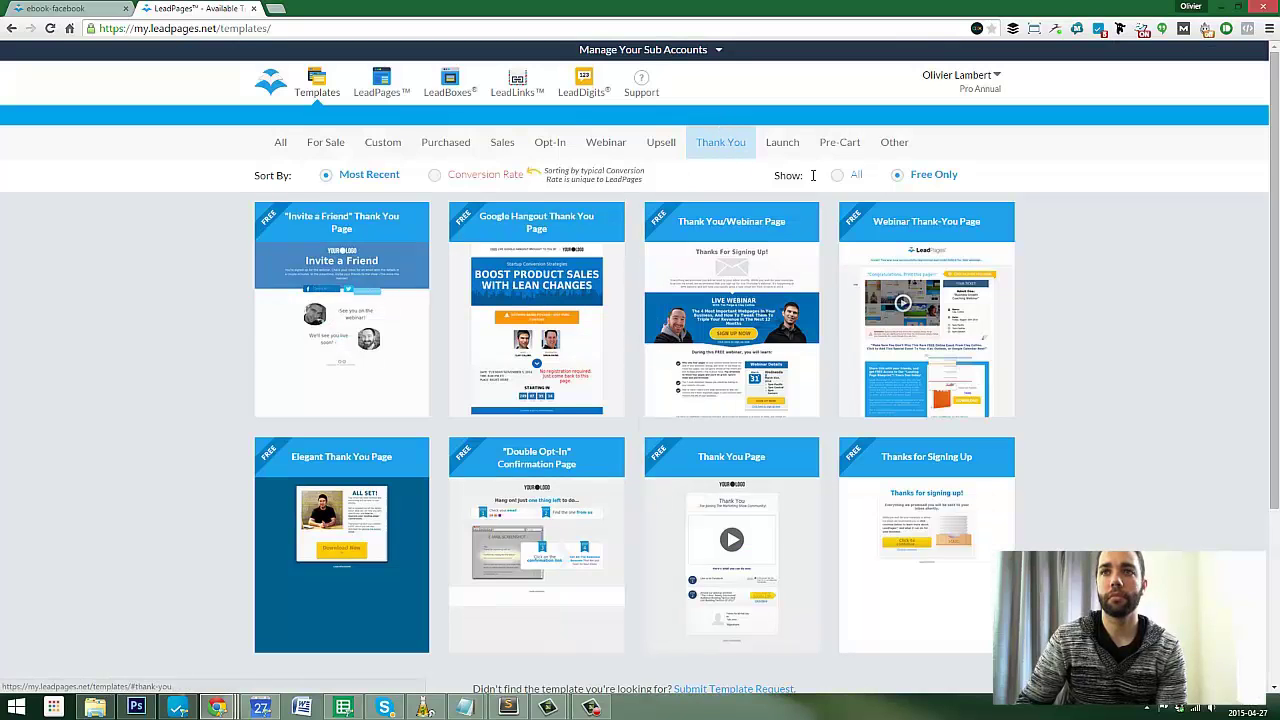
Start a new page from the free "Elegant Thank You Page" template with Marketing as the industry
scroll(1163, 295, down, 2)
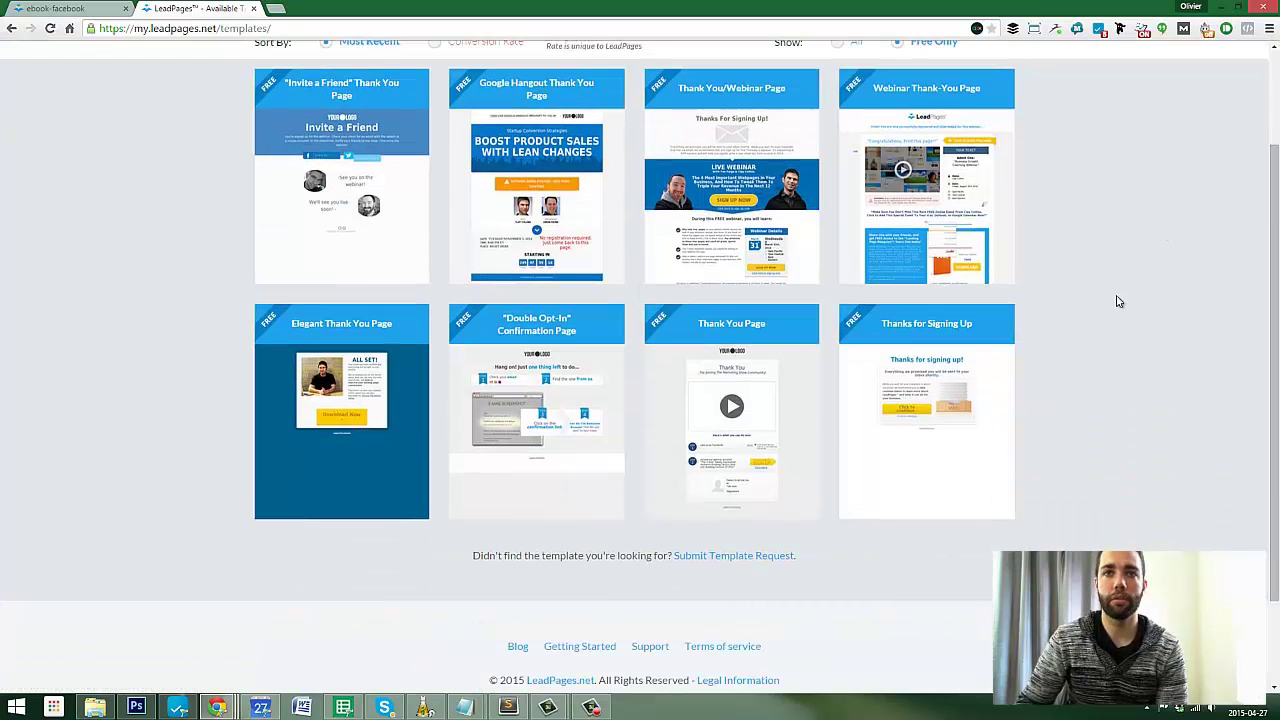
click(378, 428)
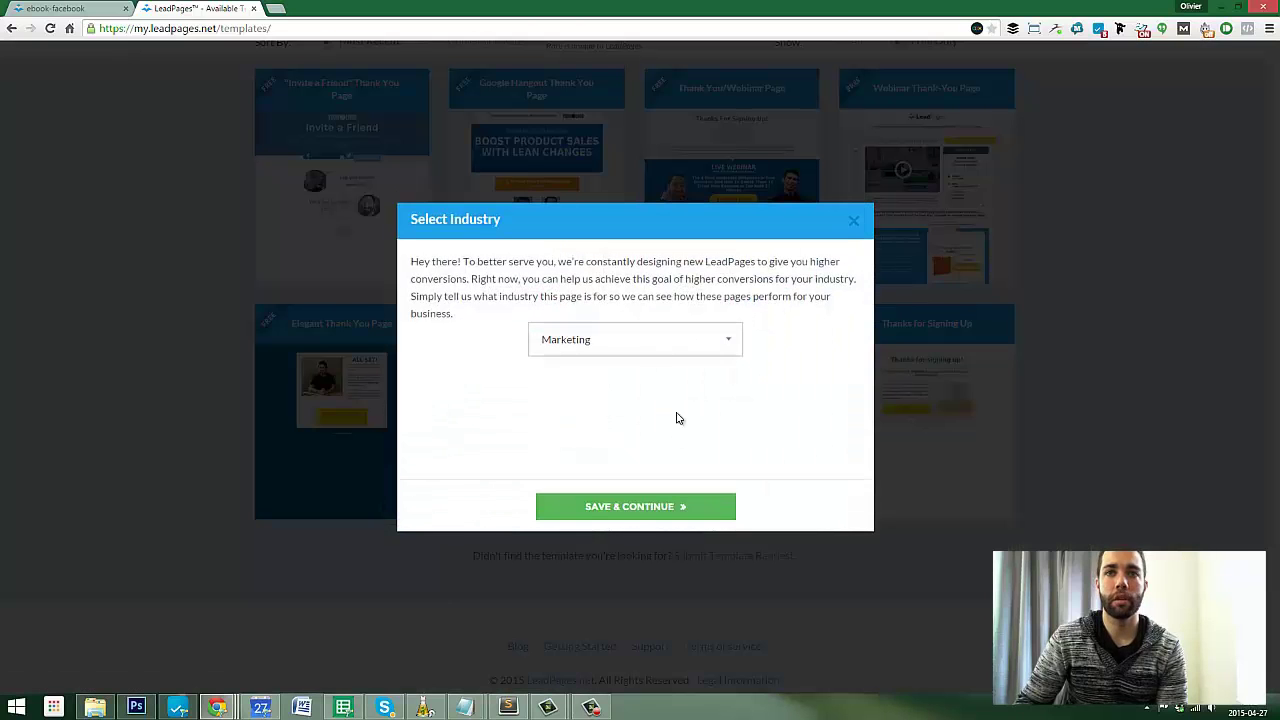
click(634, 508)
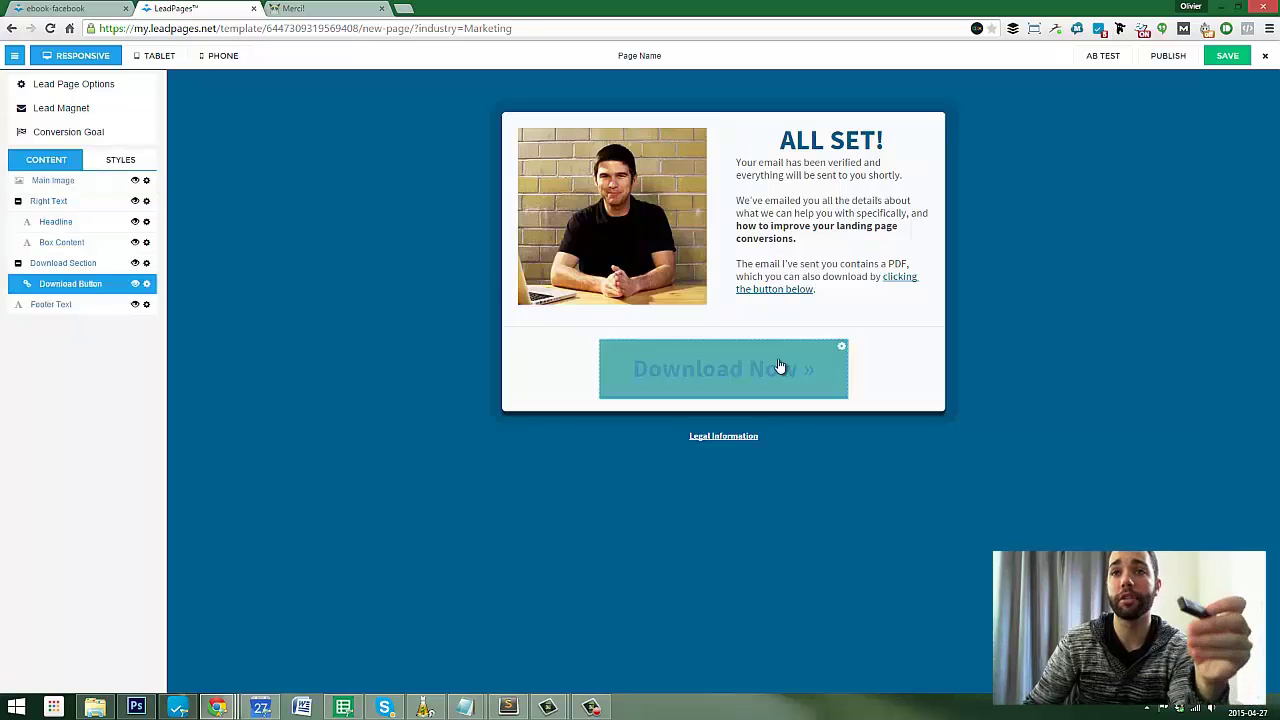
Replace the thank-you page's main image with the last portrait in the image library
click(697, 194)
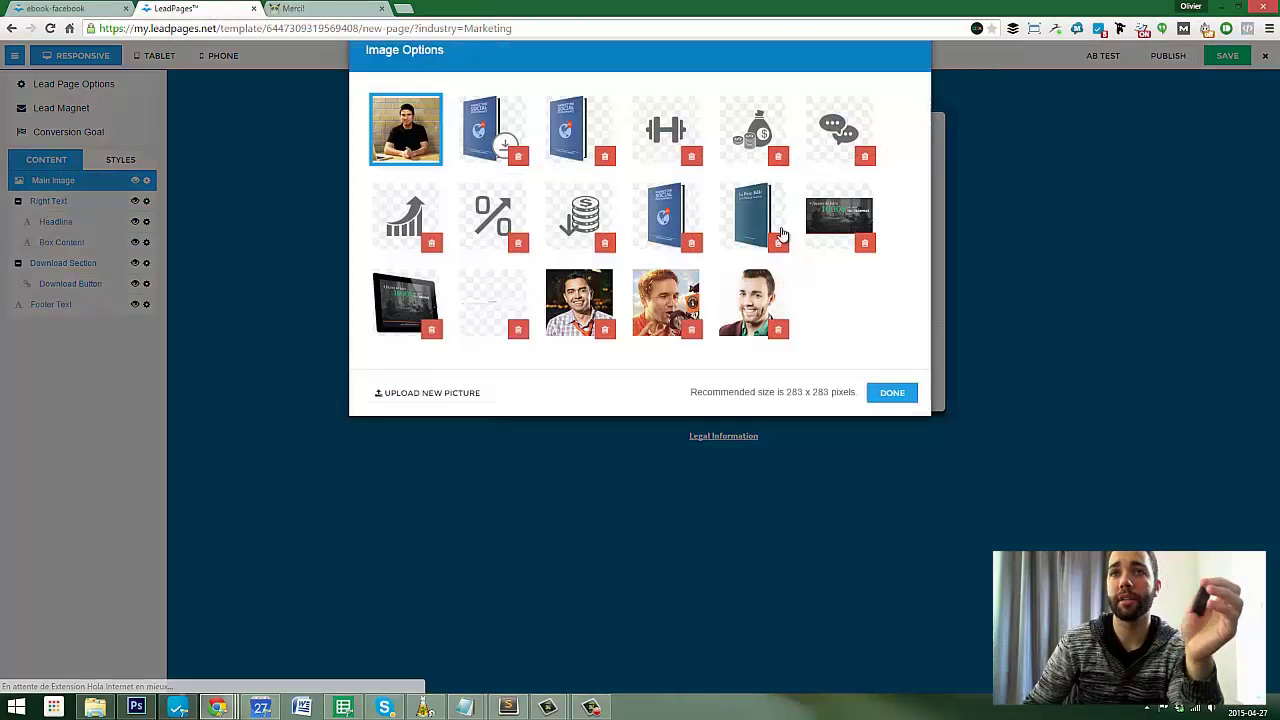
click(755, 340)
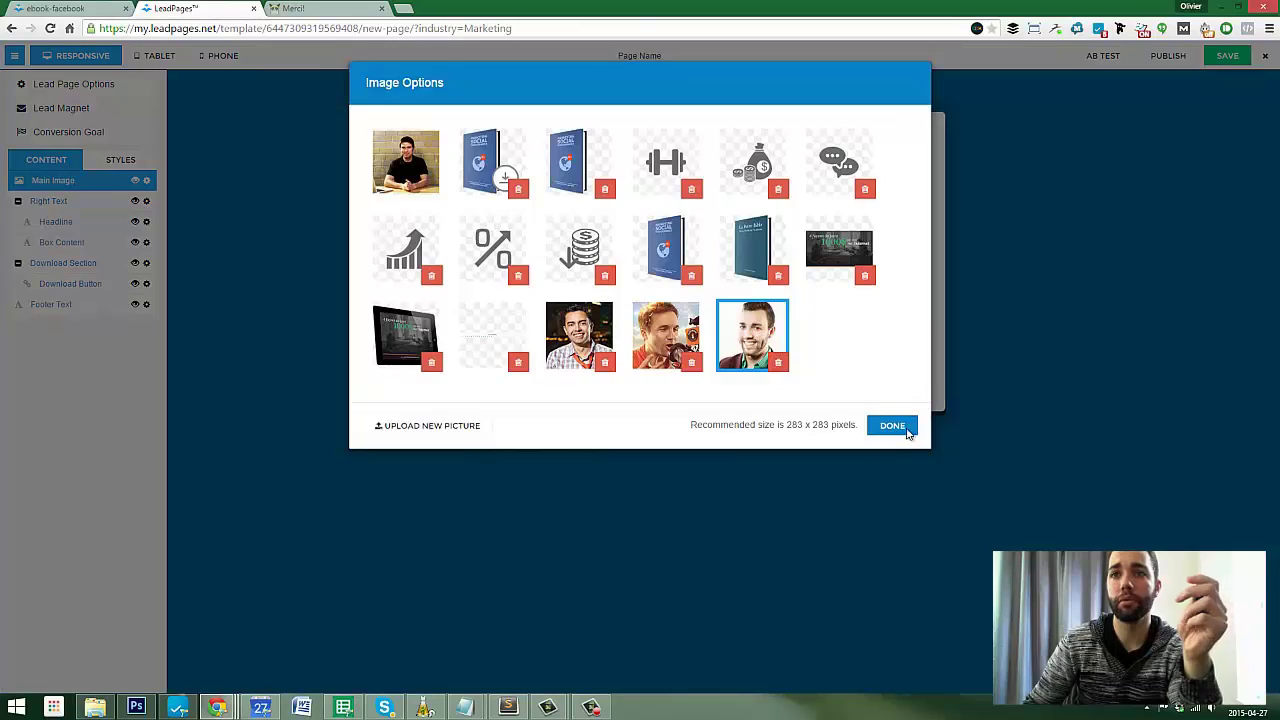
click(905, 428)
Set the thank-you page's main image to the plain blue "Marketing Social Performance" book cover
click(681, 217)
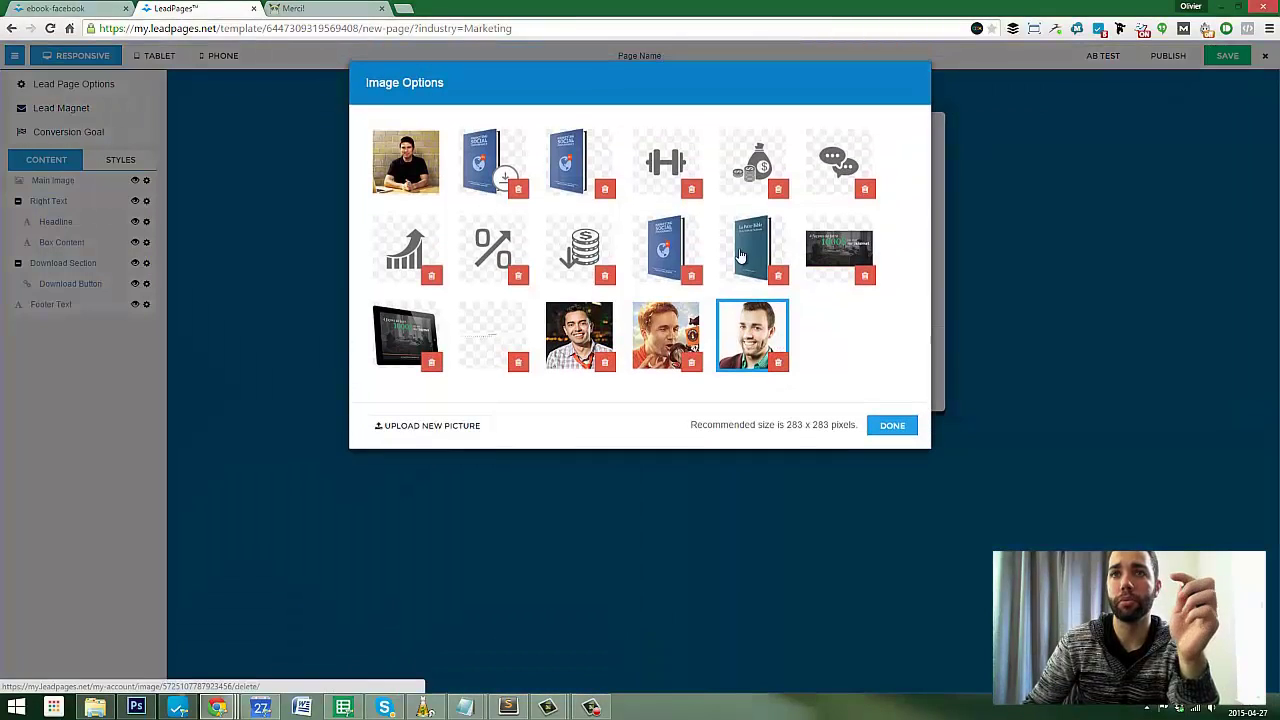
click(668, 246)
click(903, 428)
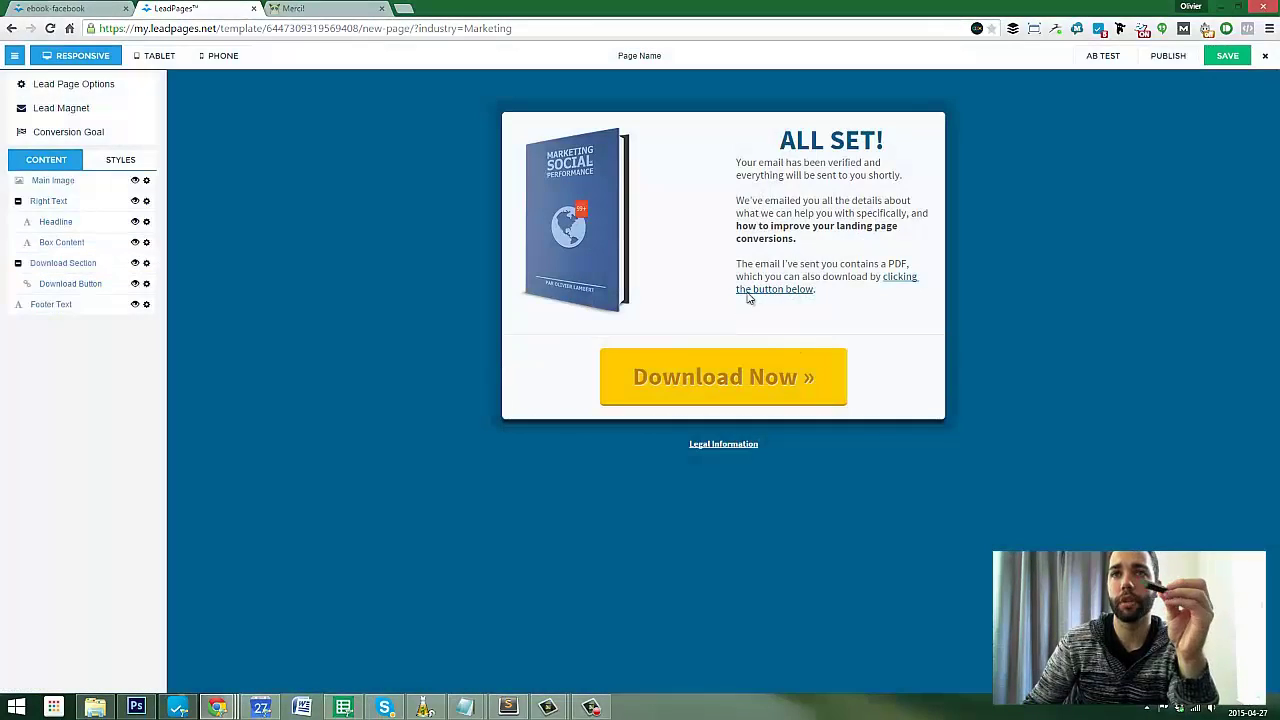
click(820, 200)
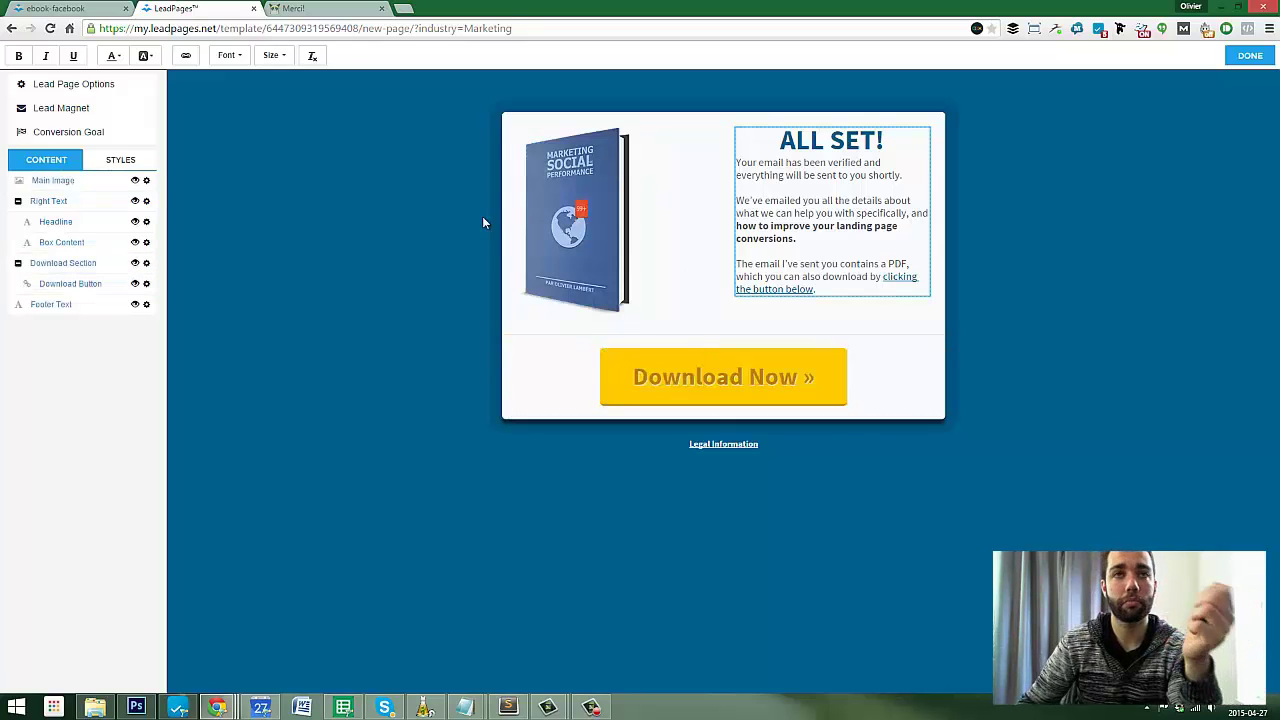
click(432, 175)
Switch to the existing "Merci!" page and examine its message, image and social media links
key(ctrl+Tab)
scroll(608, 269, down, 3)
scroll(608, 269, up, 3)
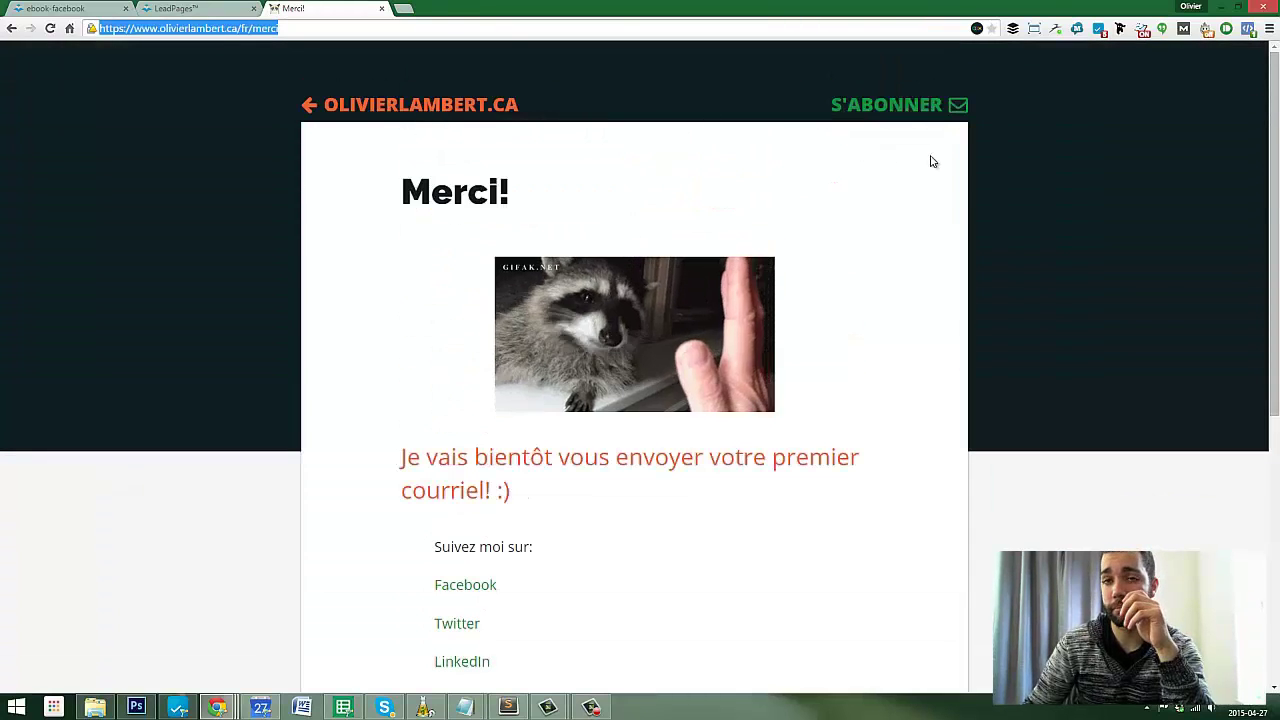
scroll(843, 200, down, 5)
scroll(445, 413, up, 8)
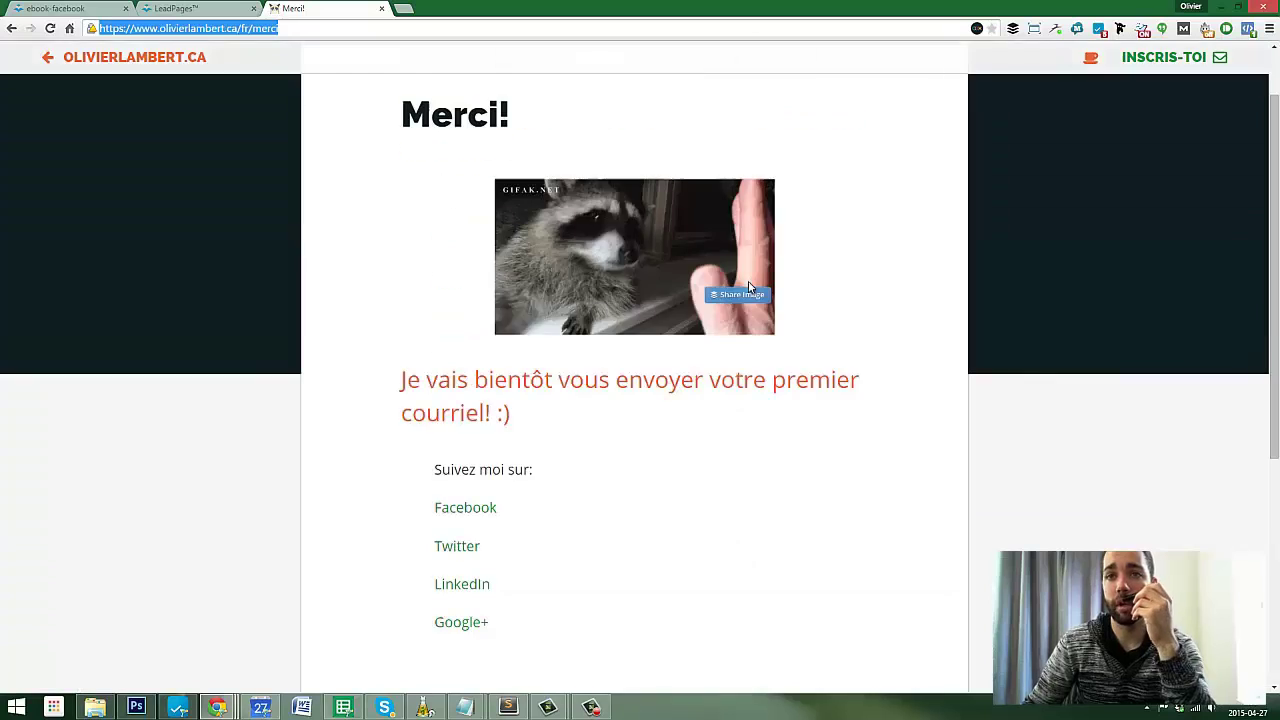
scroll(626, 503, down, 1)
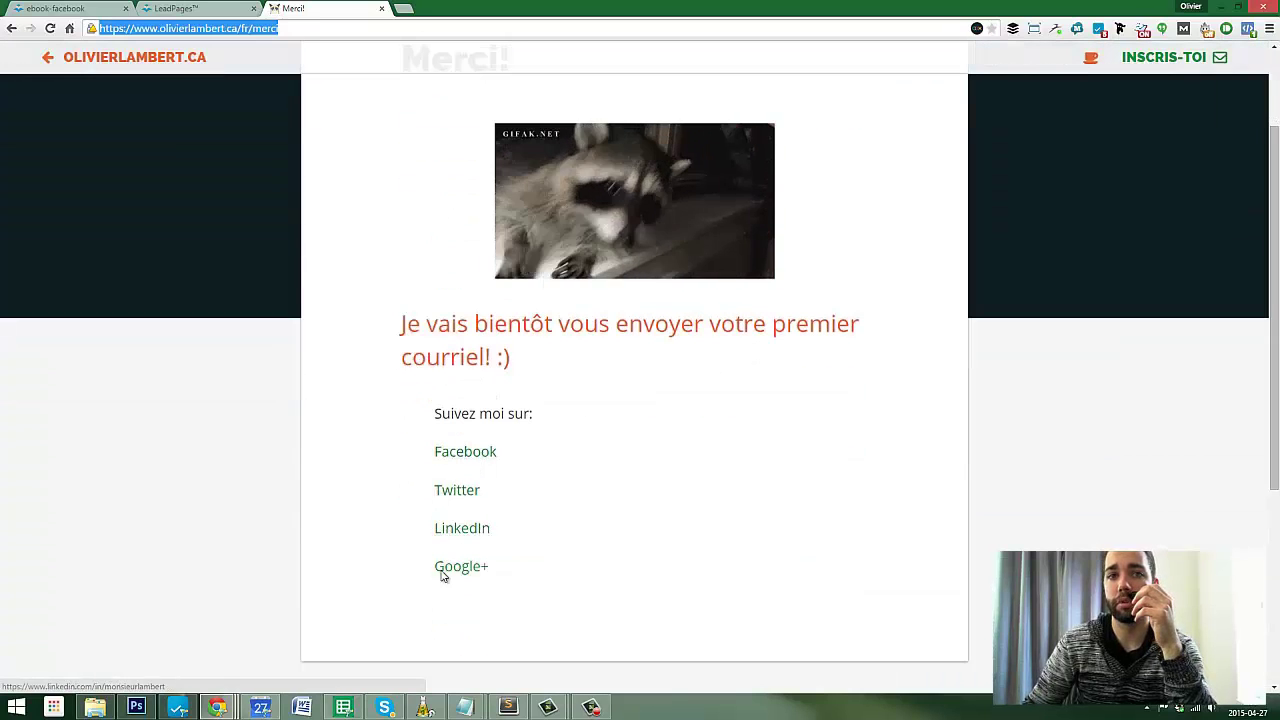
Return to the LeadPages thank-you page and open its tracking codes, ready to fill in the Head-Tag Tracking Code
click(408, 350)
scroll(432, 320, up, 2)
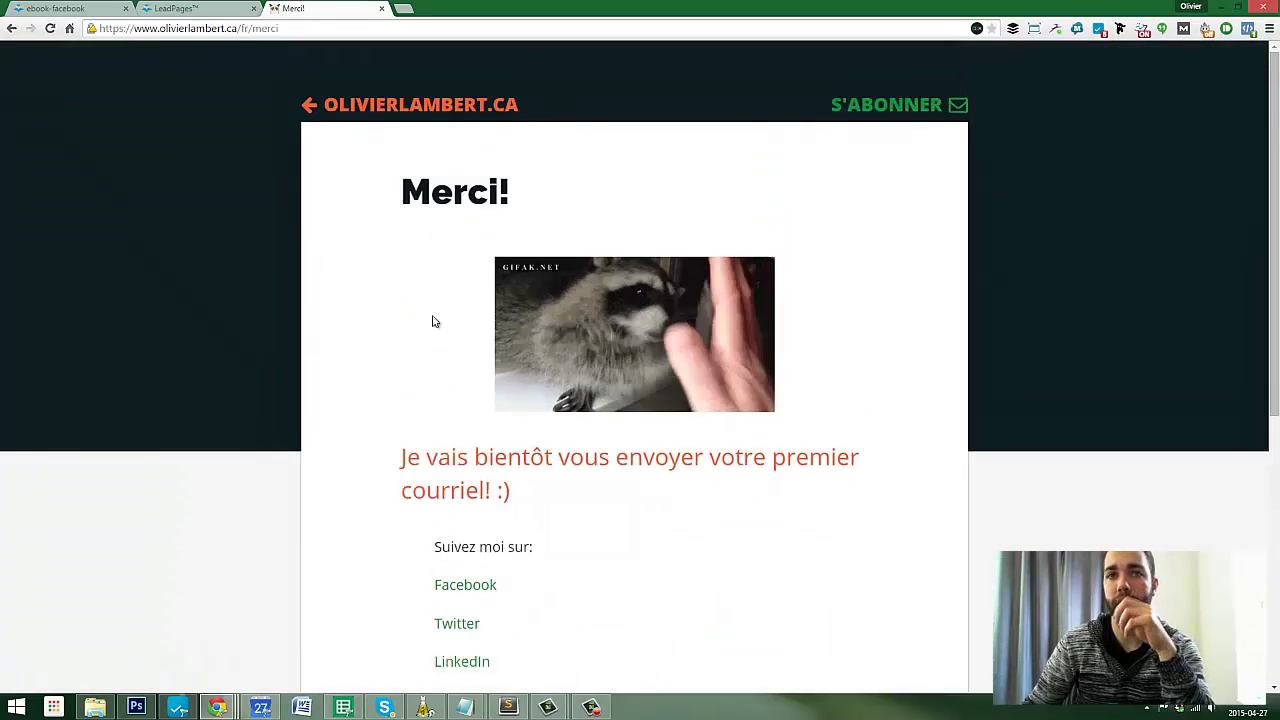
key(ctrl+shift+Tab)
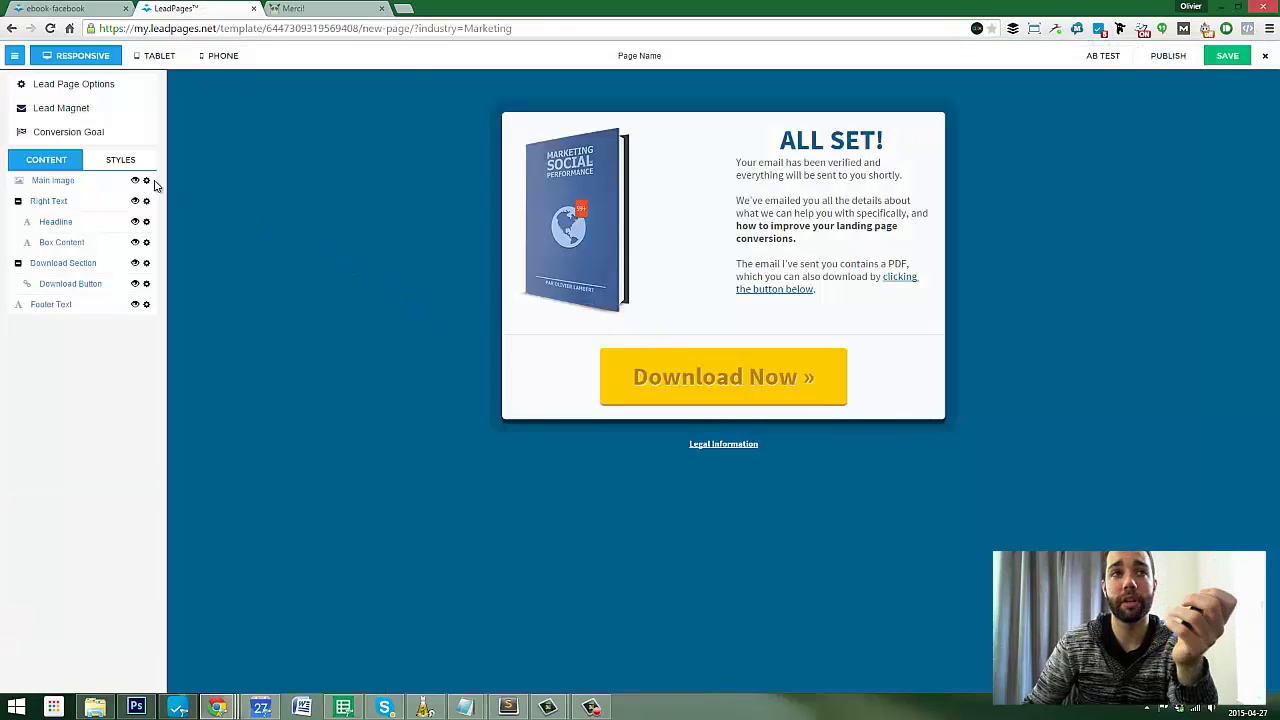
click(75, 88)
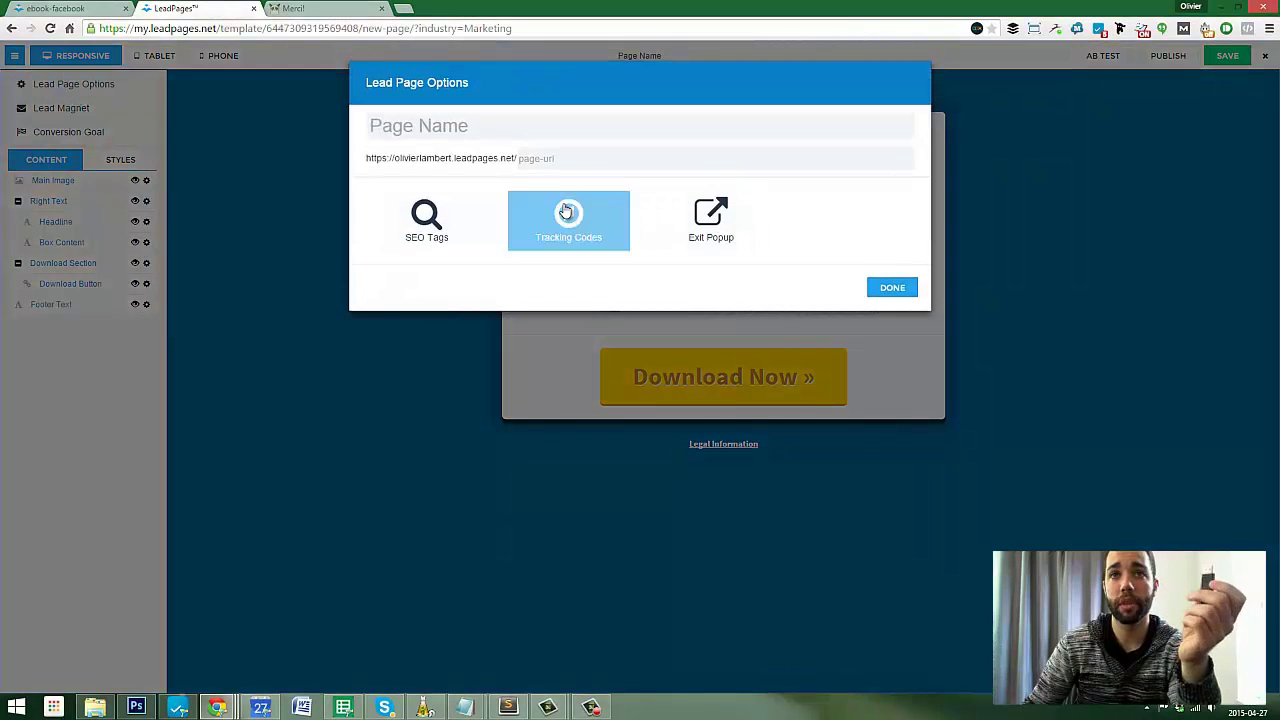
click(551, 203)
click(462, 145)
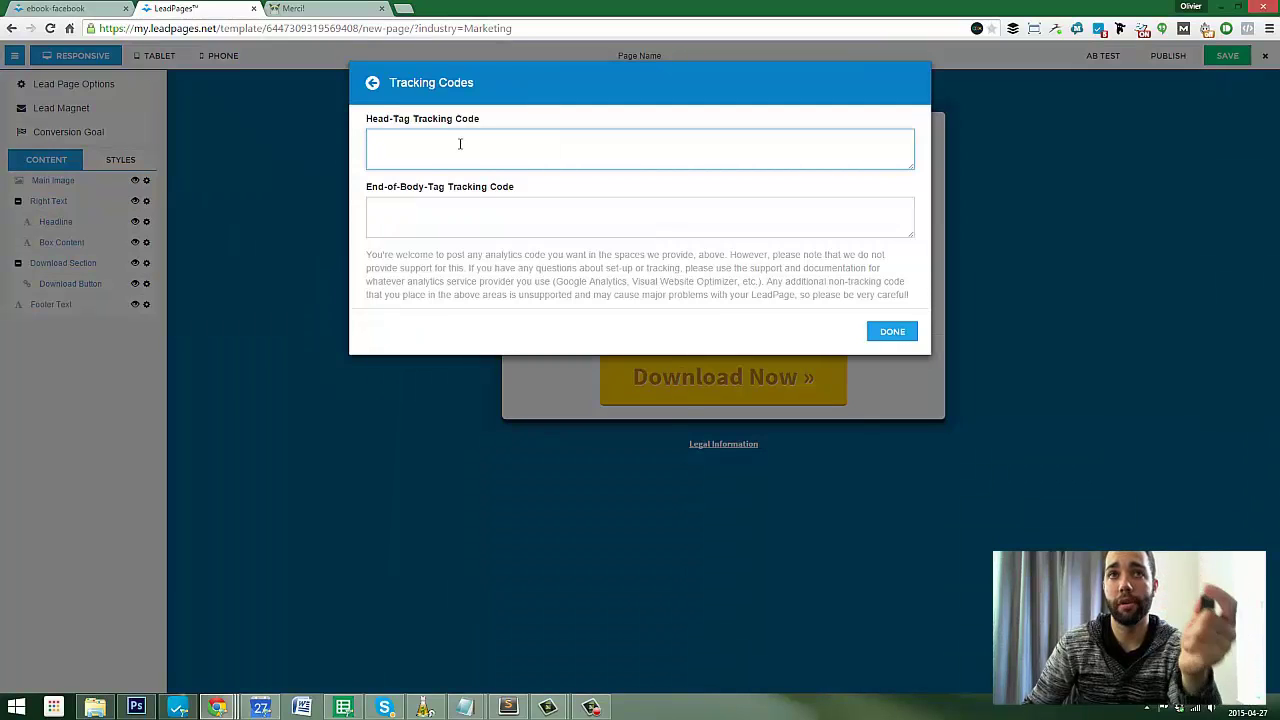
Open Facebook's ads manager in a new browser tab and go to its conversion tracking page (Suivi de conversion)
click(340, 14)
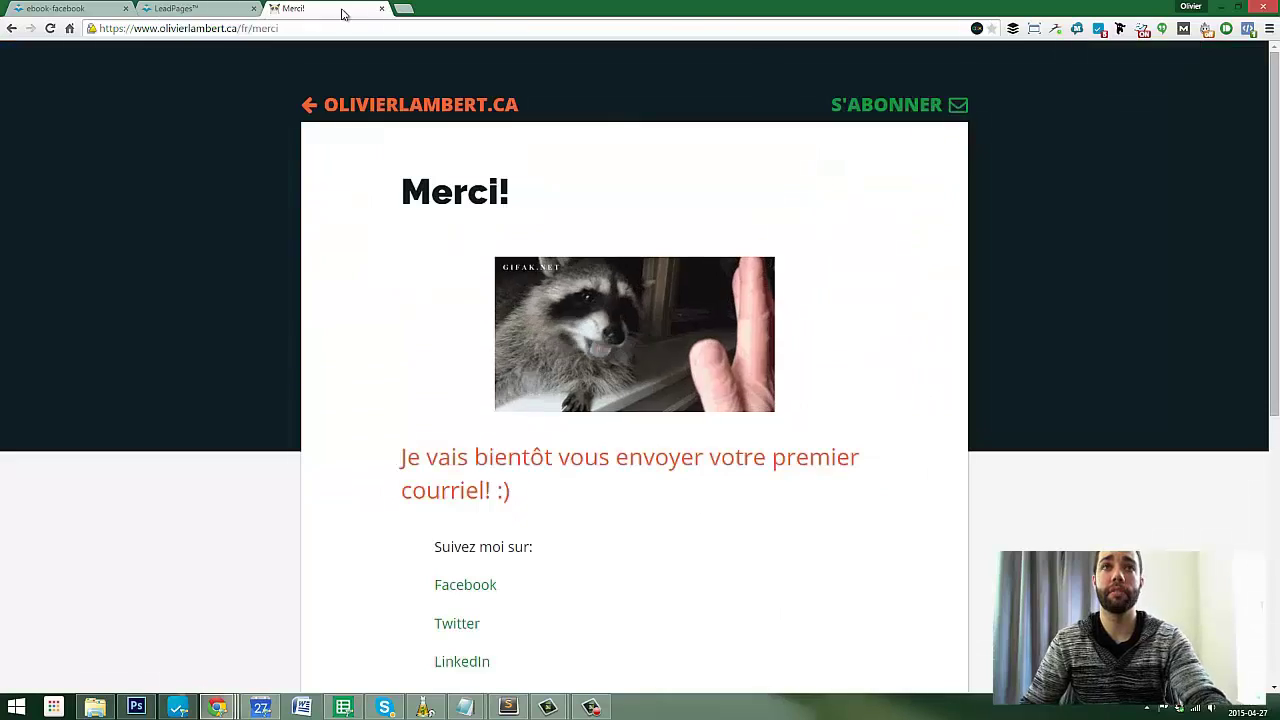
key(ctrl+t)
text(fa)
key(Return)
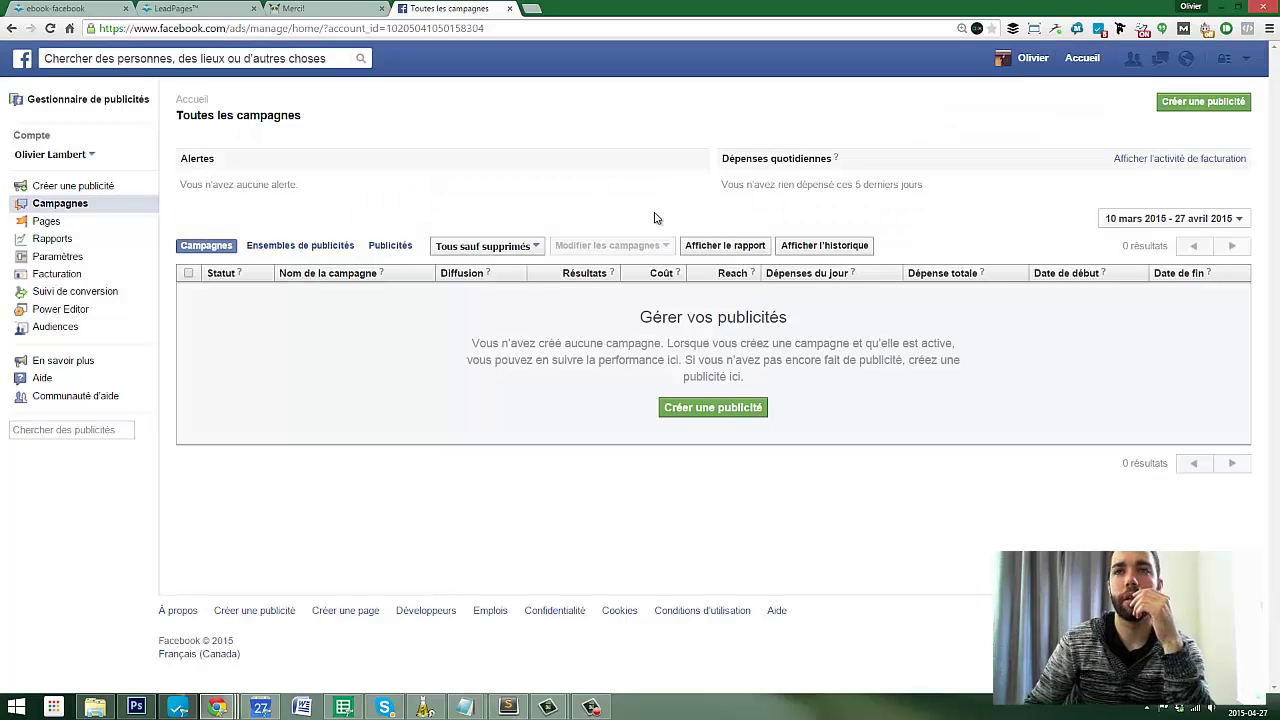
click(70, 290)
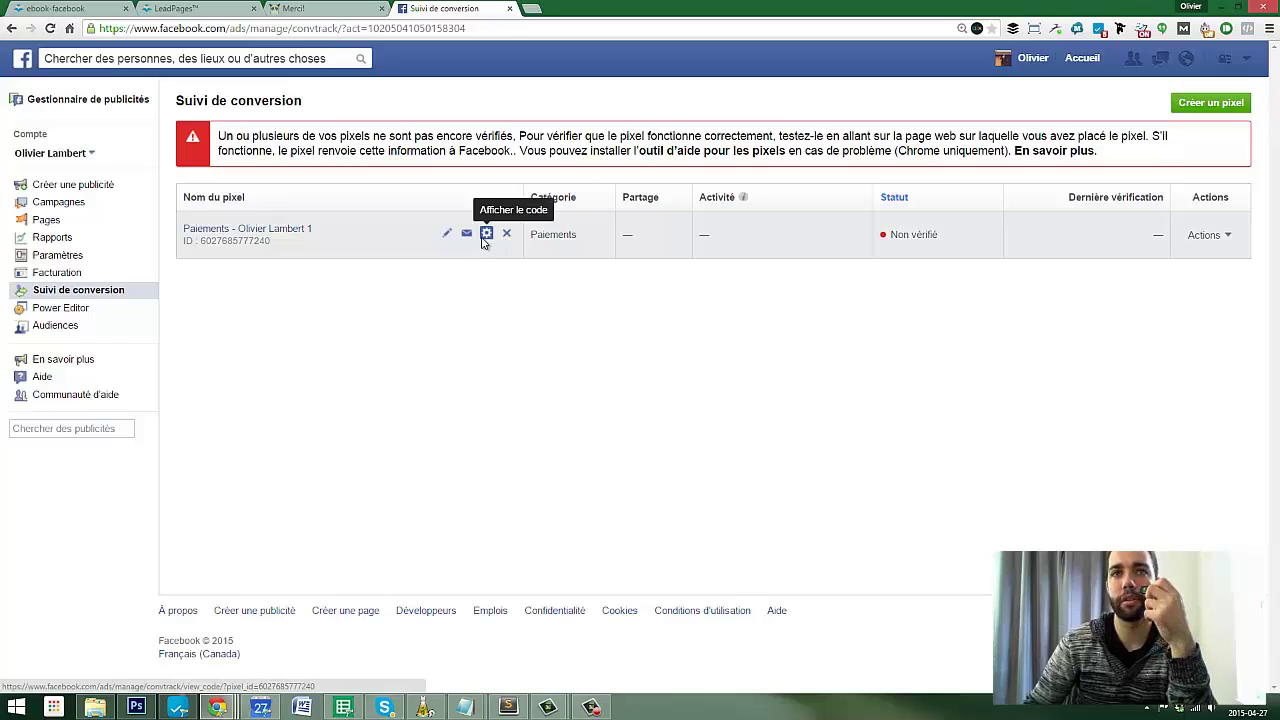
View the conversion code of the existing Paiements pixel and close it
click(486, 236)
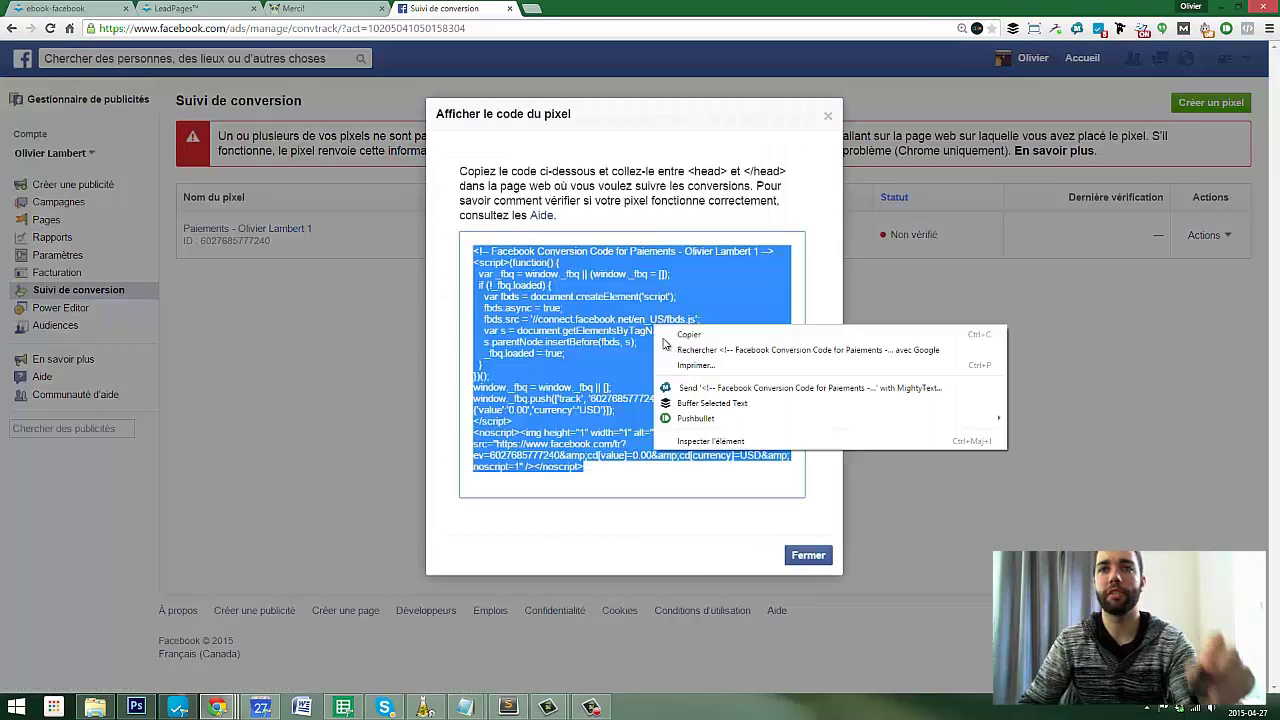
right_click(655, 327)
click(690, 316)
click(675, 313)
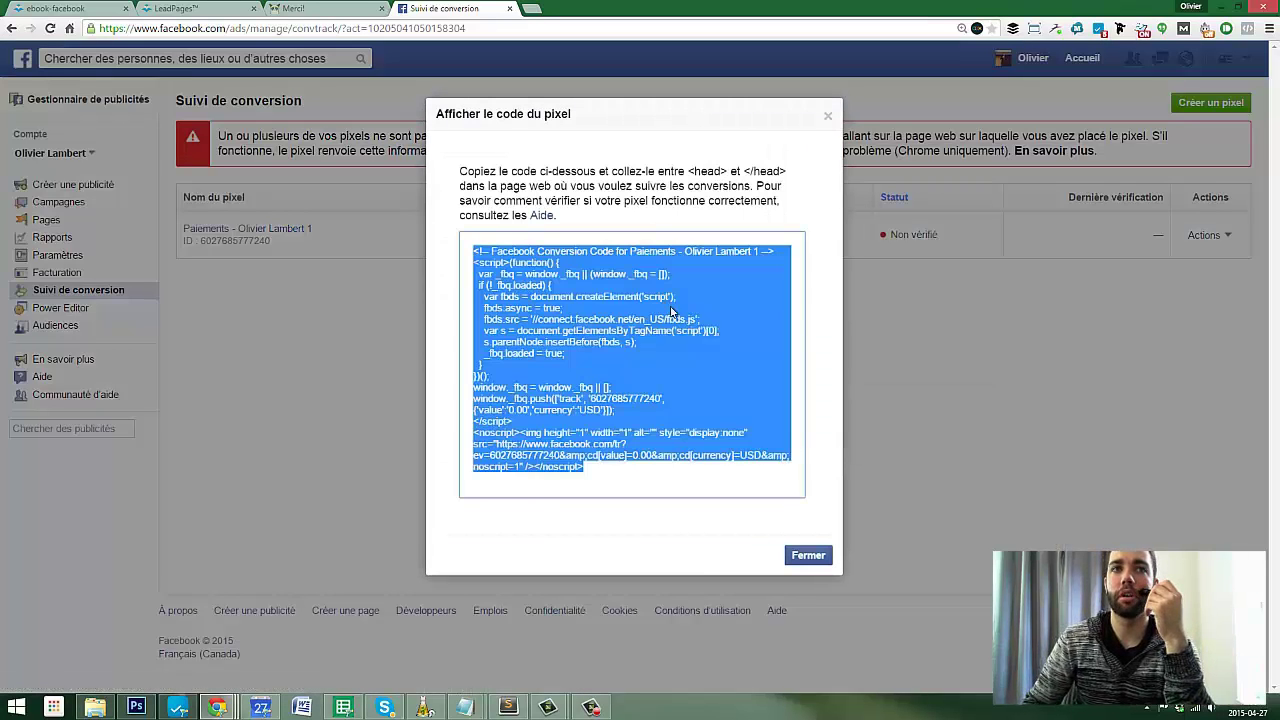
right_click(716, 313)
click(732, 321)
click(808, 555)
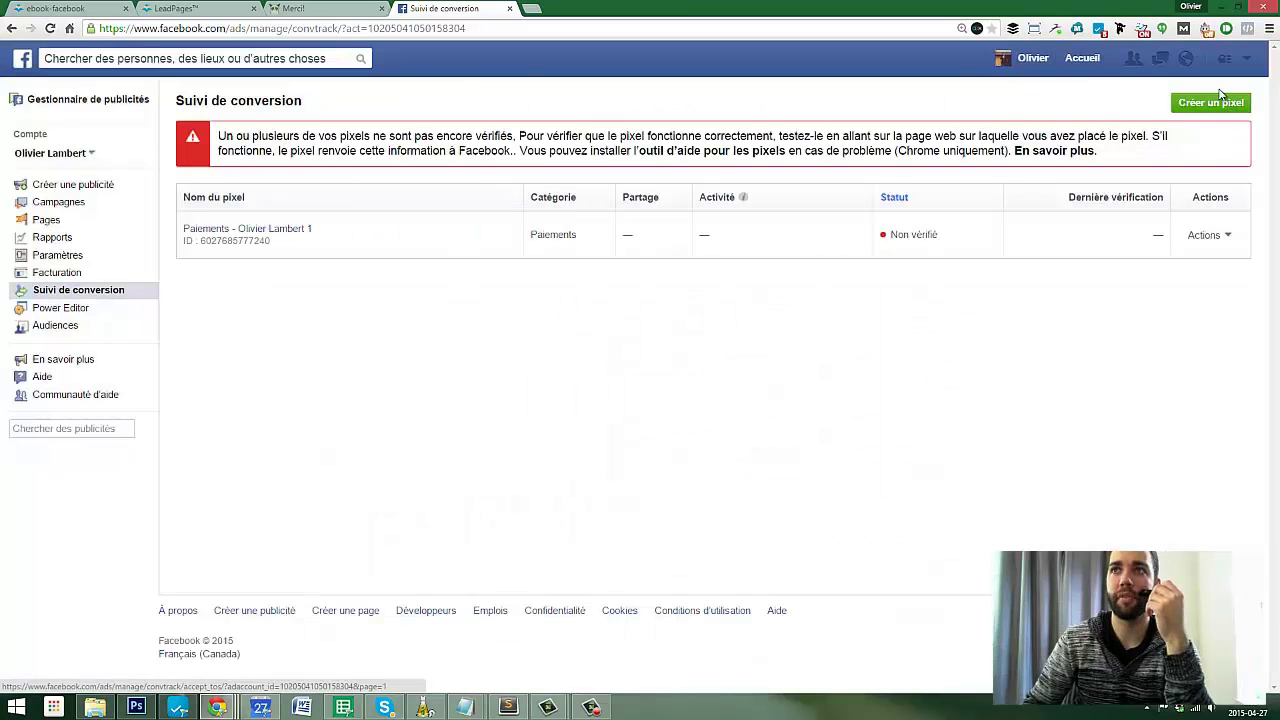
Create a conversion pixel that measures Inscriptions, named "Inscriptions - Landing Page Facebook Guide"
click(1213, 103)
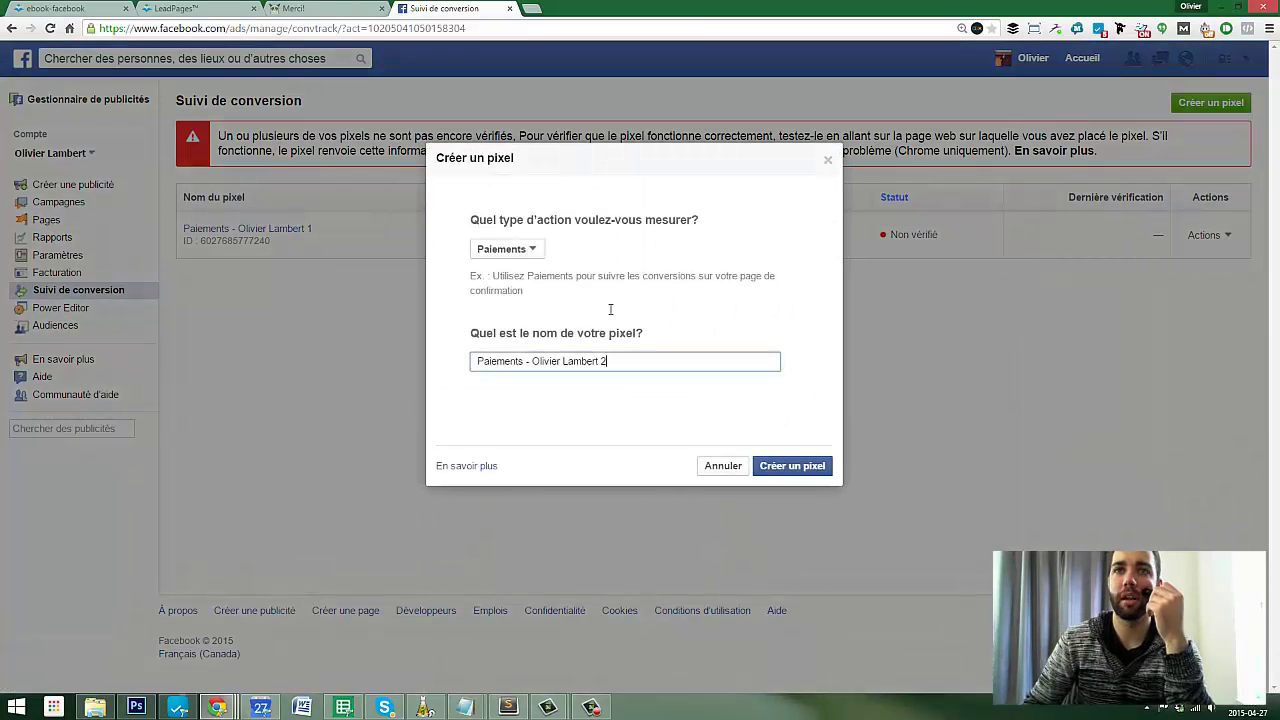
click(491, 252)
click(523, 290)
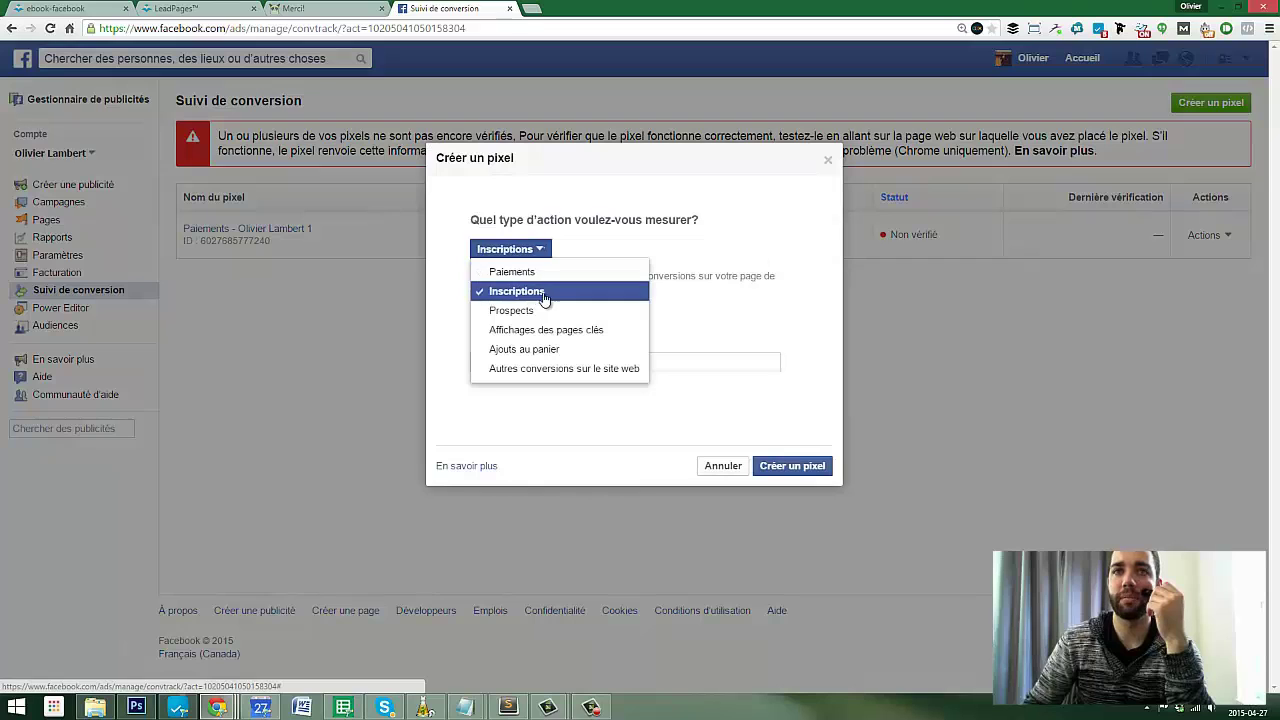
drag(641, 358, 549, 362)
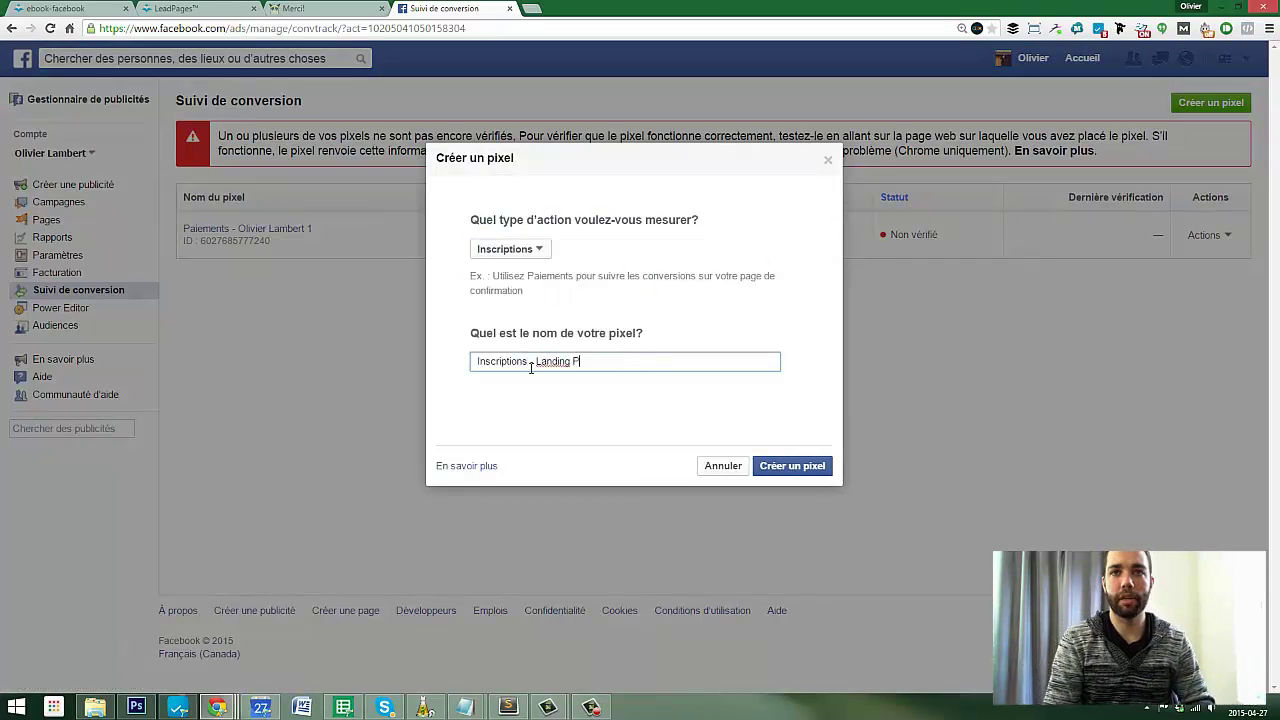
click(772, 466)
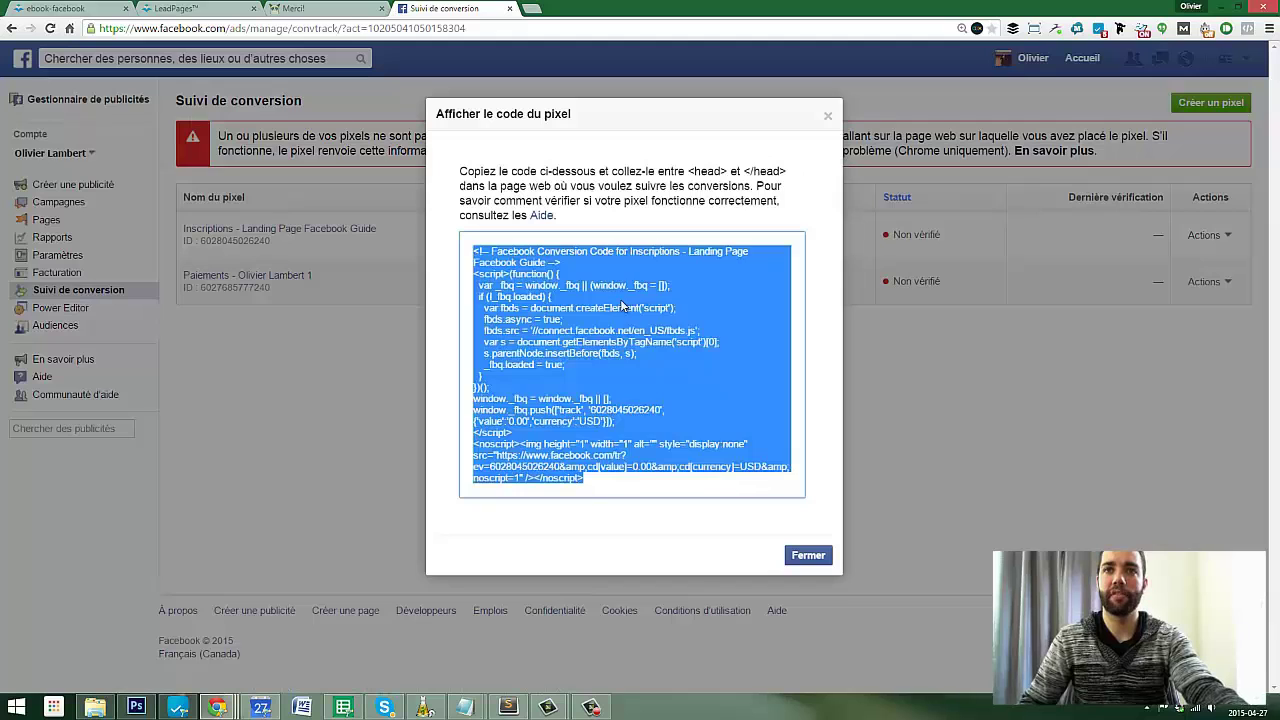
Copy the new Inscriptions pixel's code and paste it as the thank-you page's Head-Tag Tracking Code in LeadPages
right_click(622, 305)
click(676, 310)
click(808, 555)
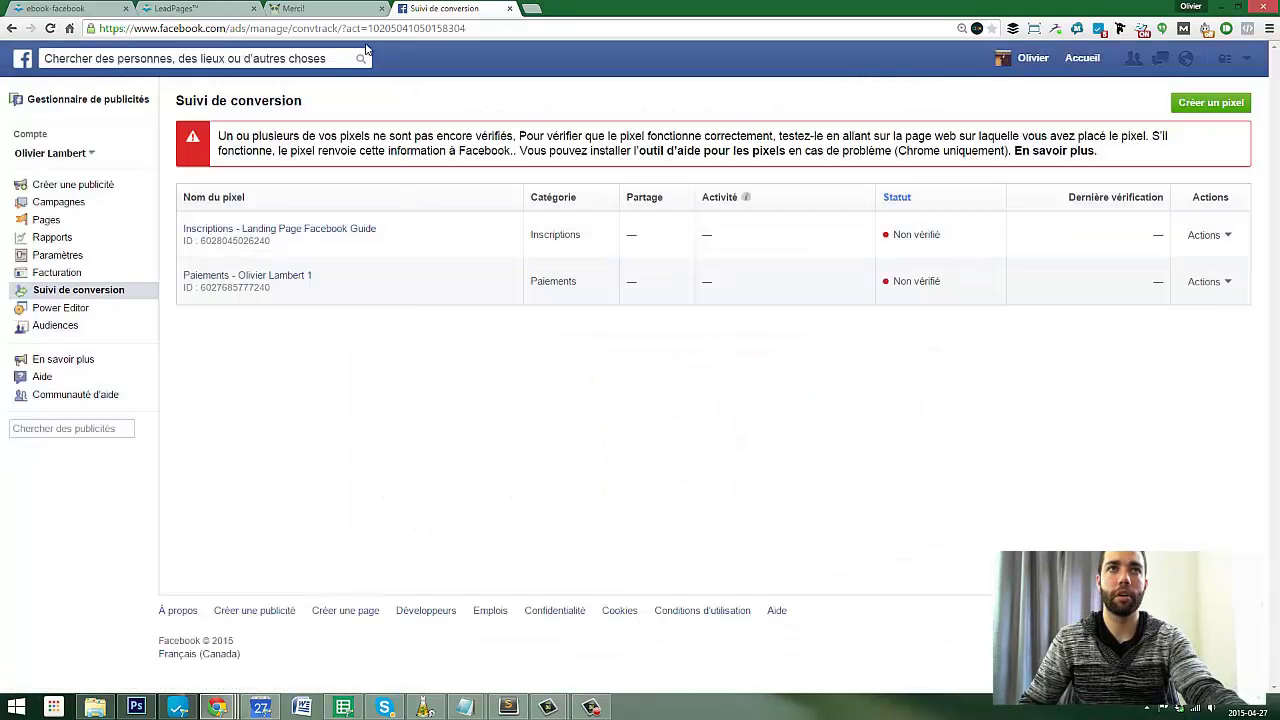
click(199, 8)
right_click(433, 138)
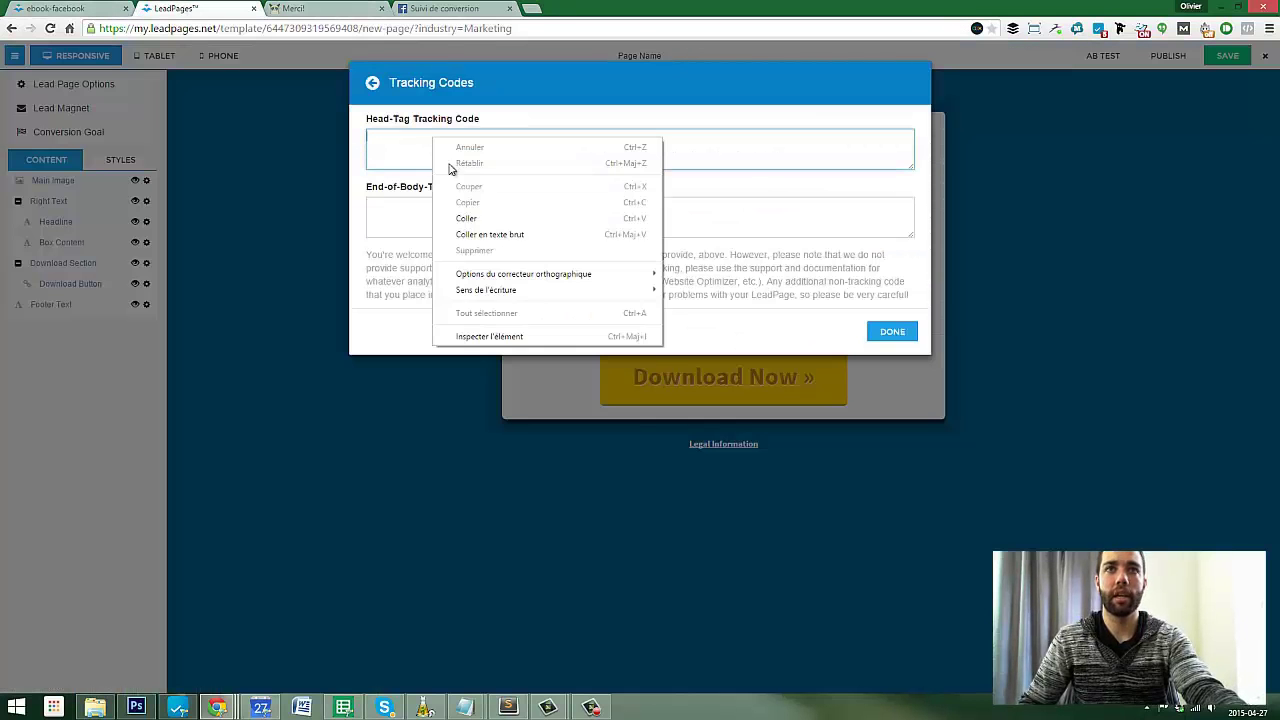
click(505, 218)
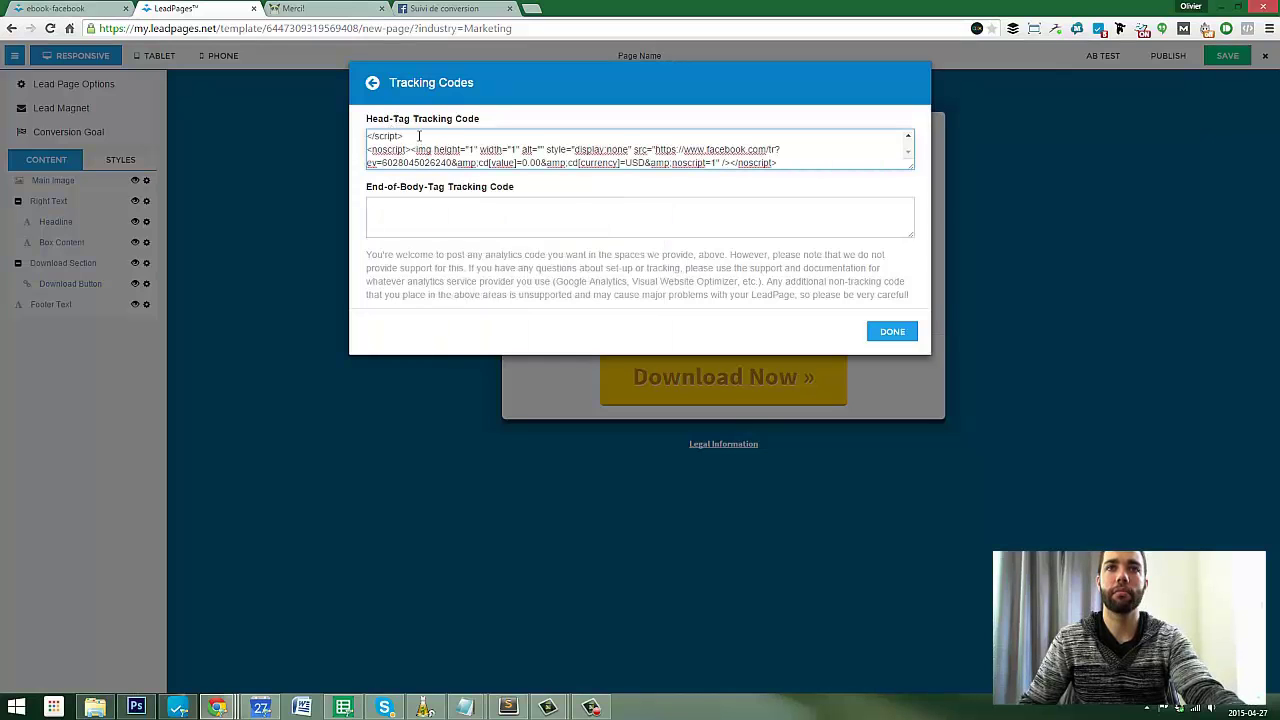
View the Paiements pixel's code in Facebook, and confirm the tracking codes of the LeadPages thank-you page
key(ctrl+Tab)
key(ctrl+Tab)
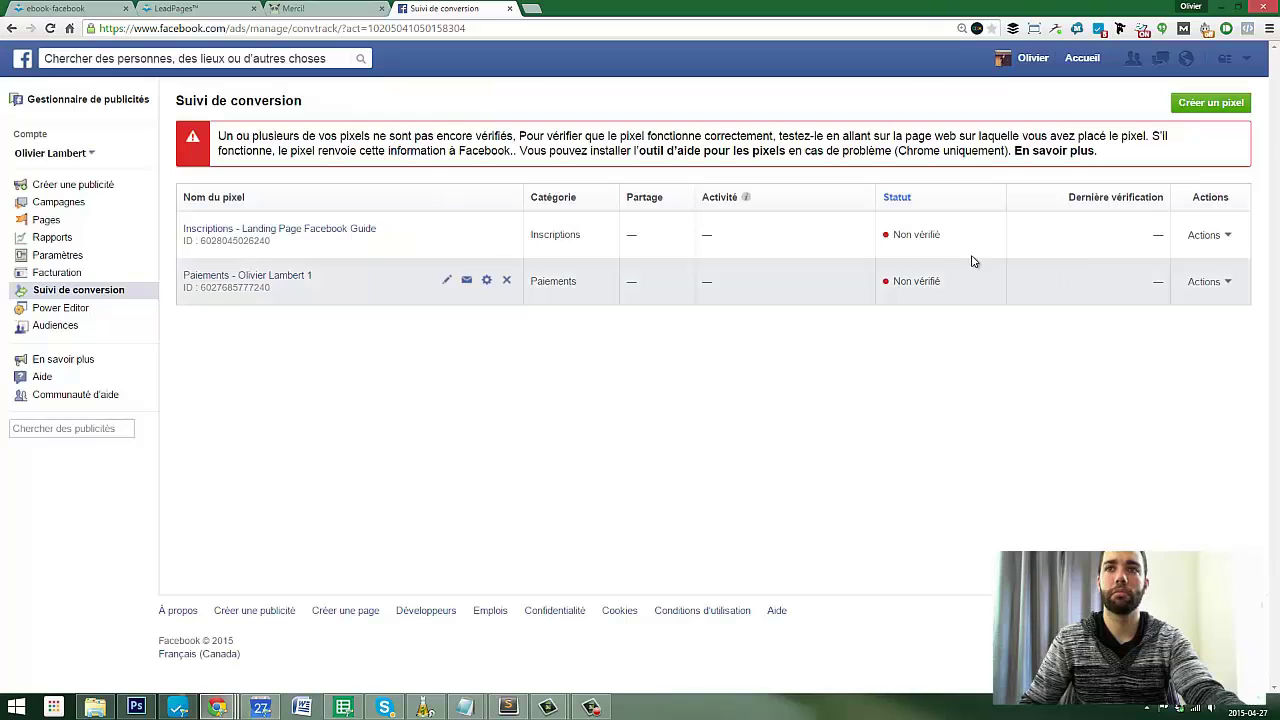
click(486, 281)
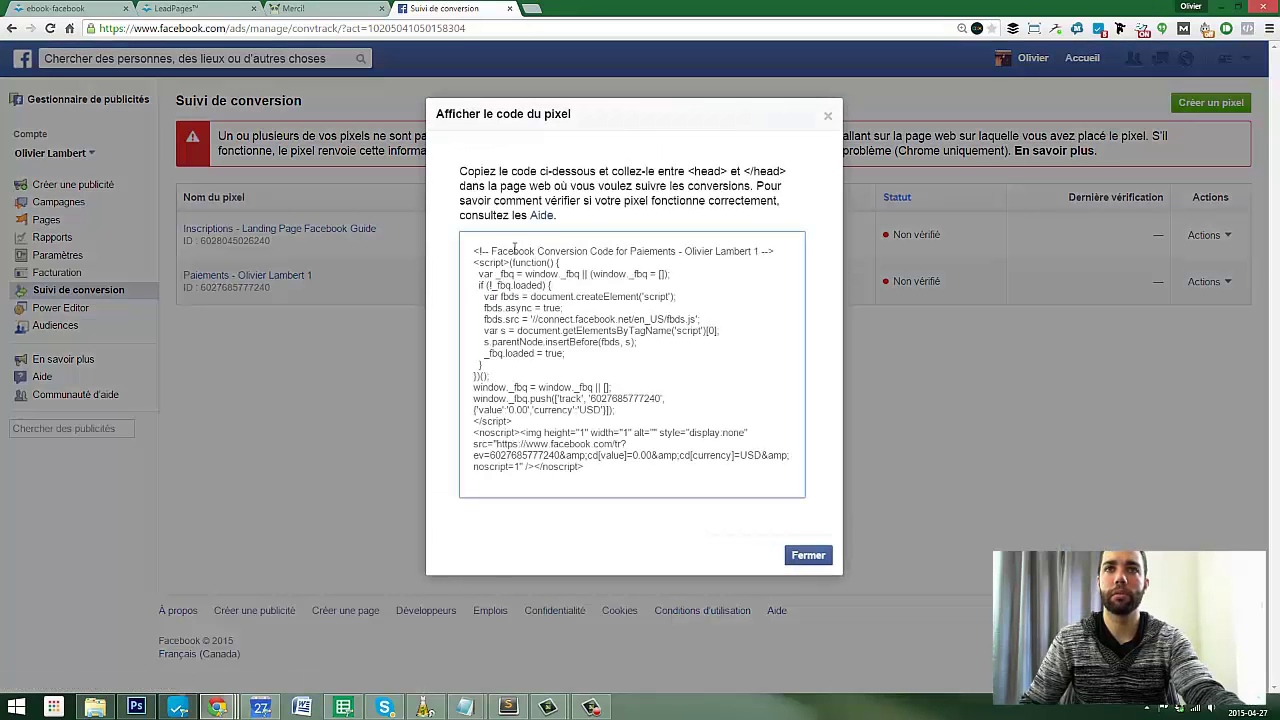
key(ctrl+shift+Tab)
key(ctrl+shift+Tab)
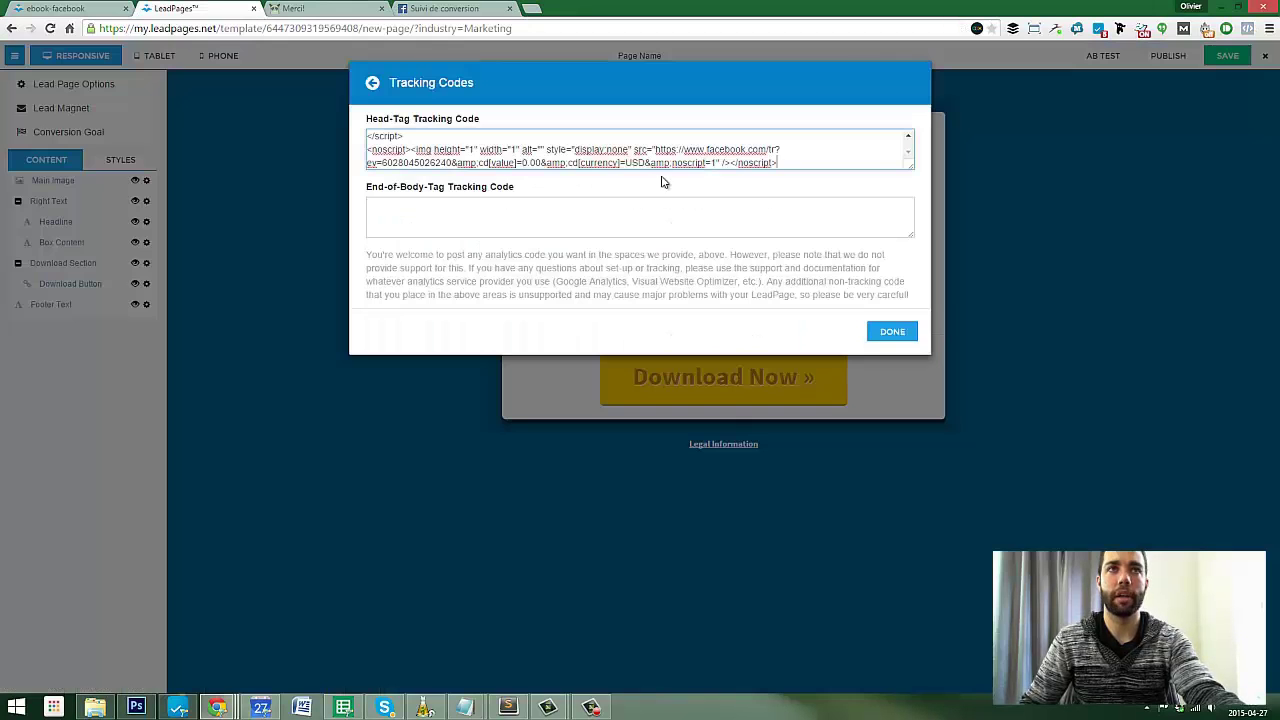
click(893, 331)
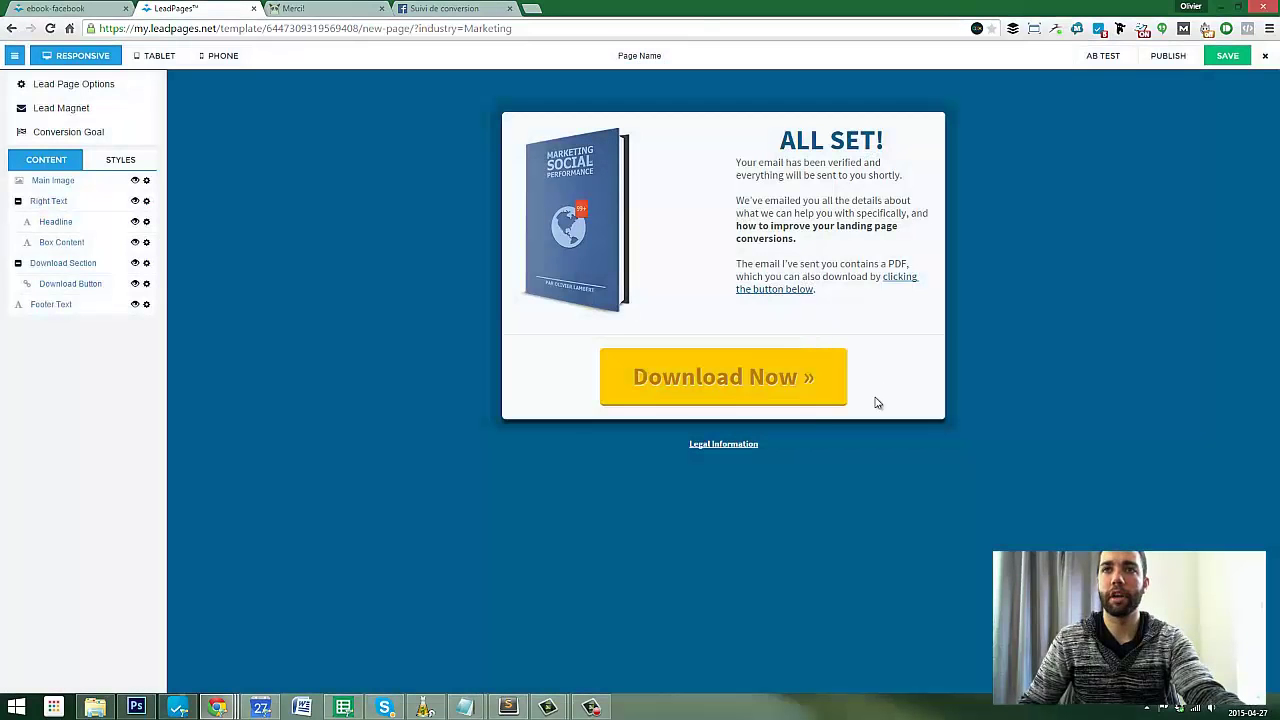
Close the Paiements pixel's code in Facebook and open the thank-you page URL setting of the ebook-facebook opt-in form
click(443, 8)
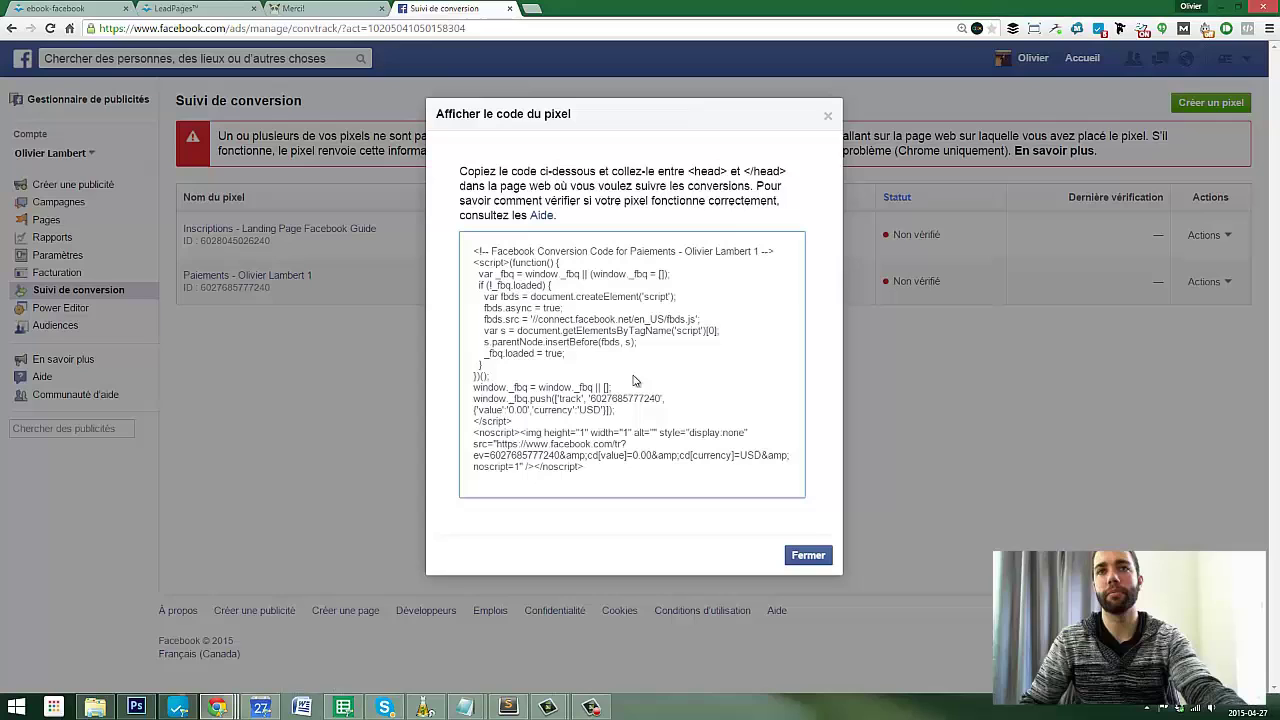
click(821, 558)
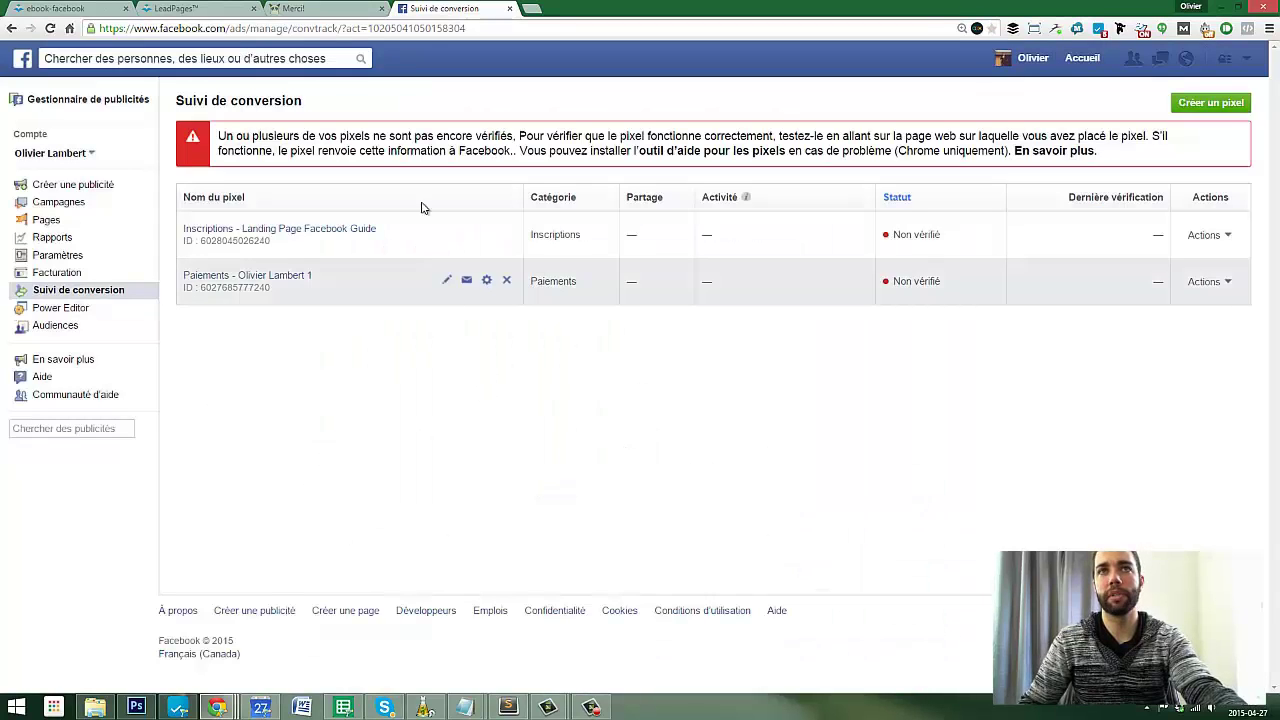
click(55, 8)
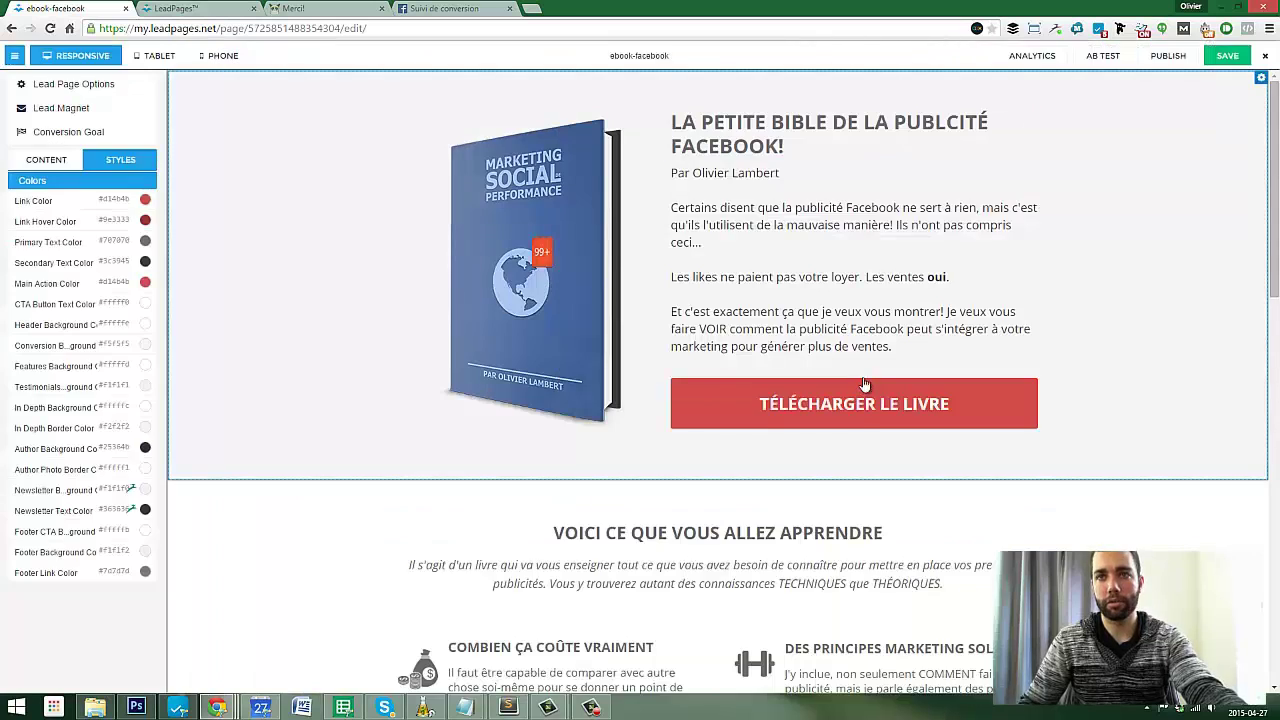
click(865, 388)
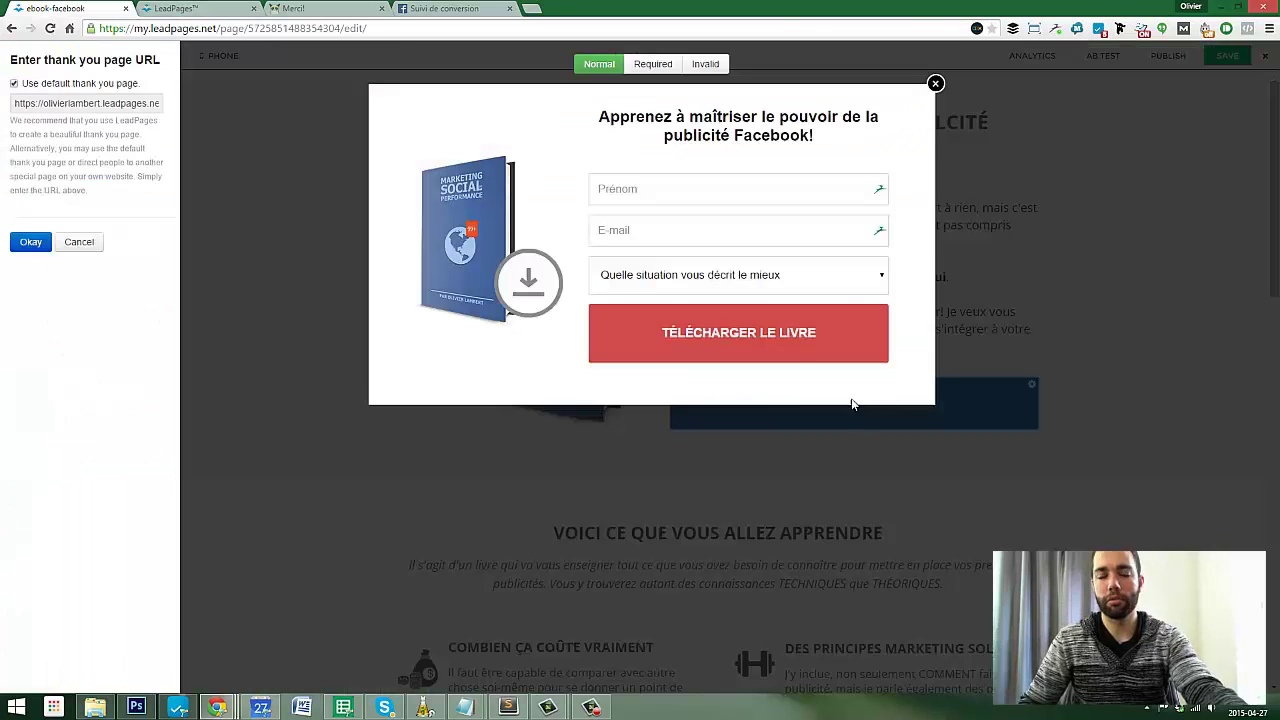
Look over the new thank-you page and the Facebook pixel list, and reopen the ebook-facebook form's thank-you page URL setting
click(324, 8)
click(215, 8)
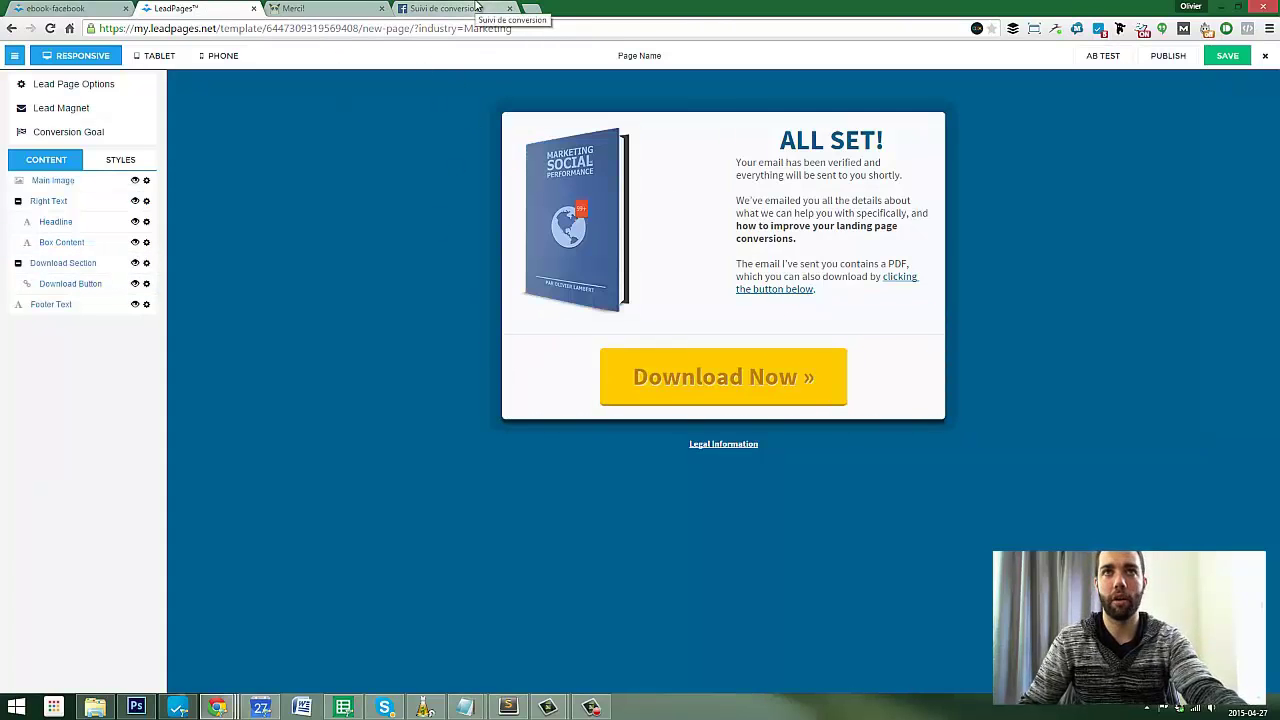
click(476, 8)
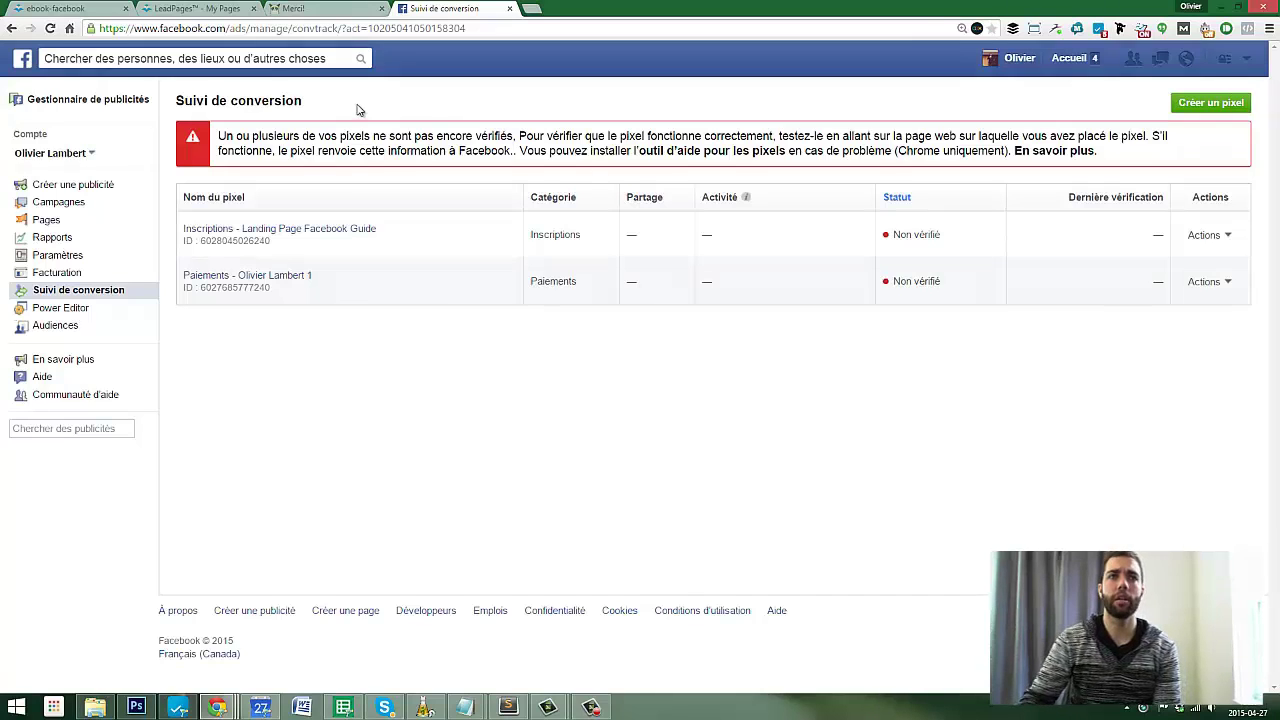
click(72, 8)
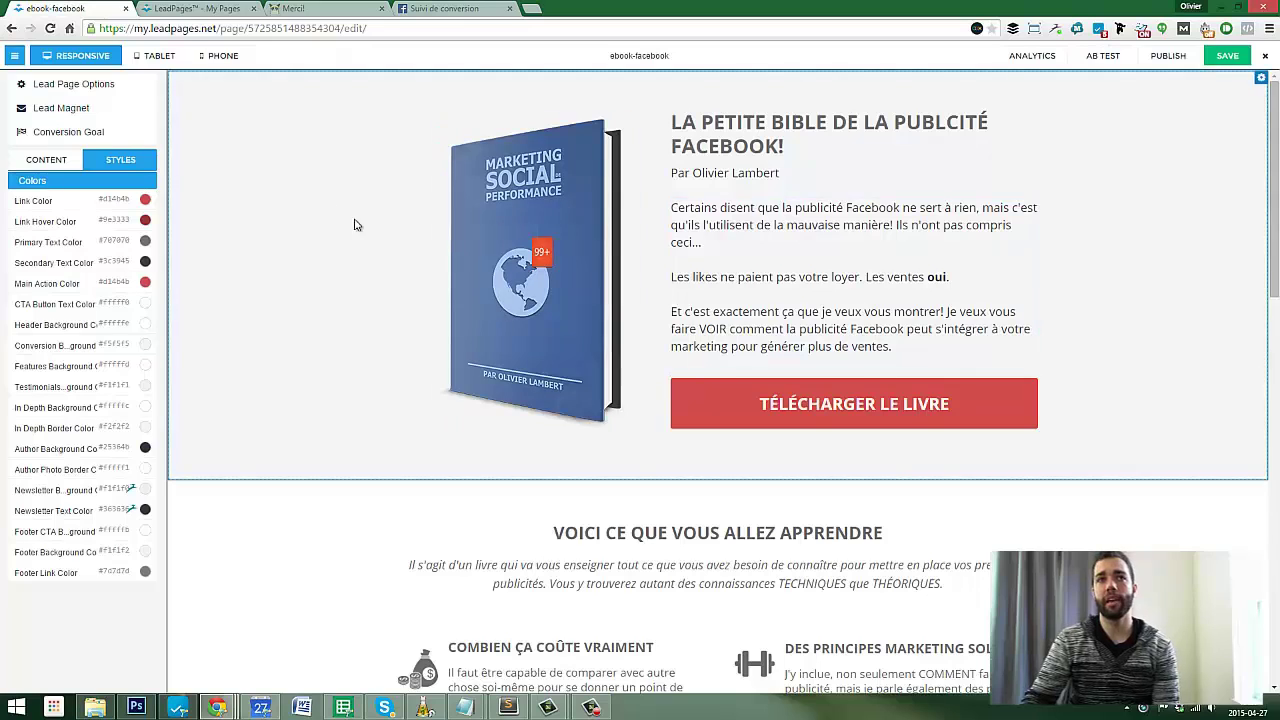
click(798, 402)
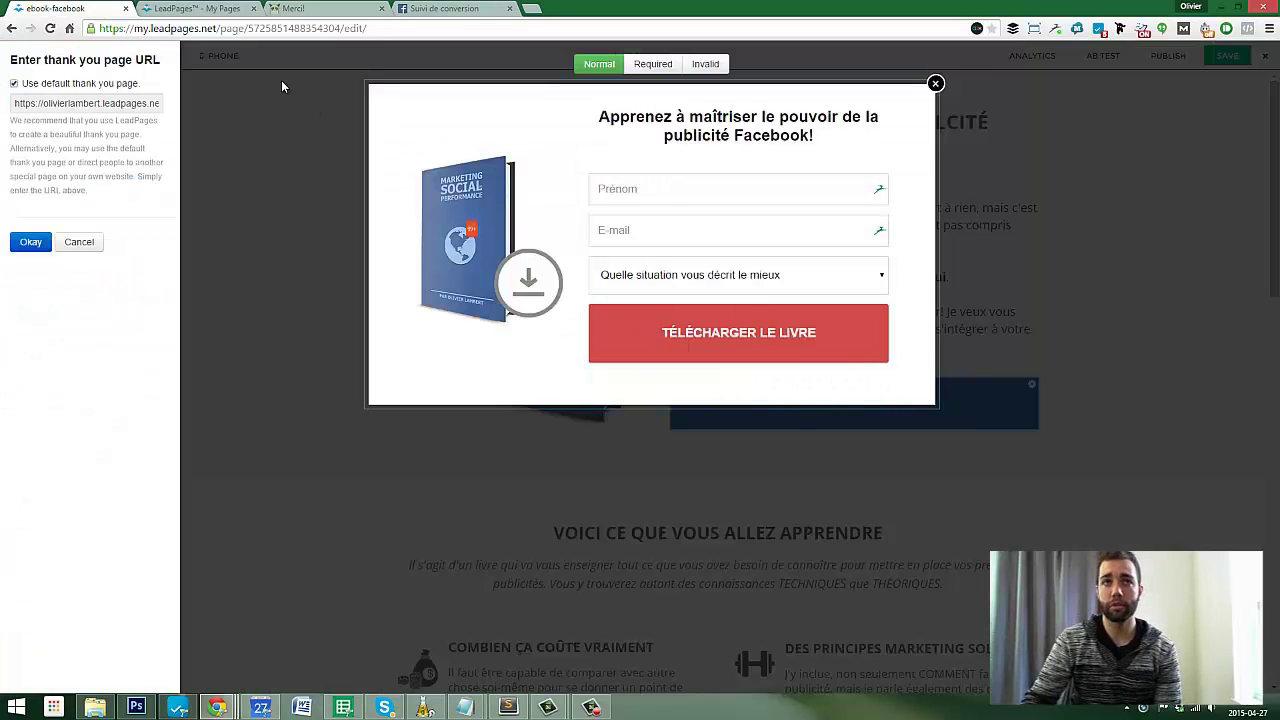
Examine the LeadPages page list, the Facebook pixel list and the content of the existing "Merci!" page
click(200, 9)
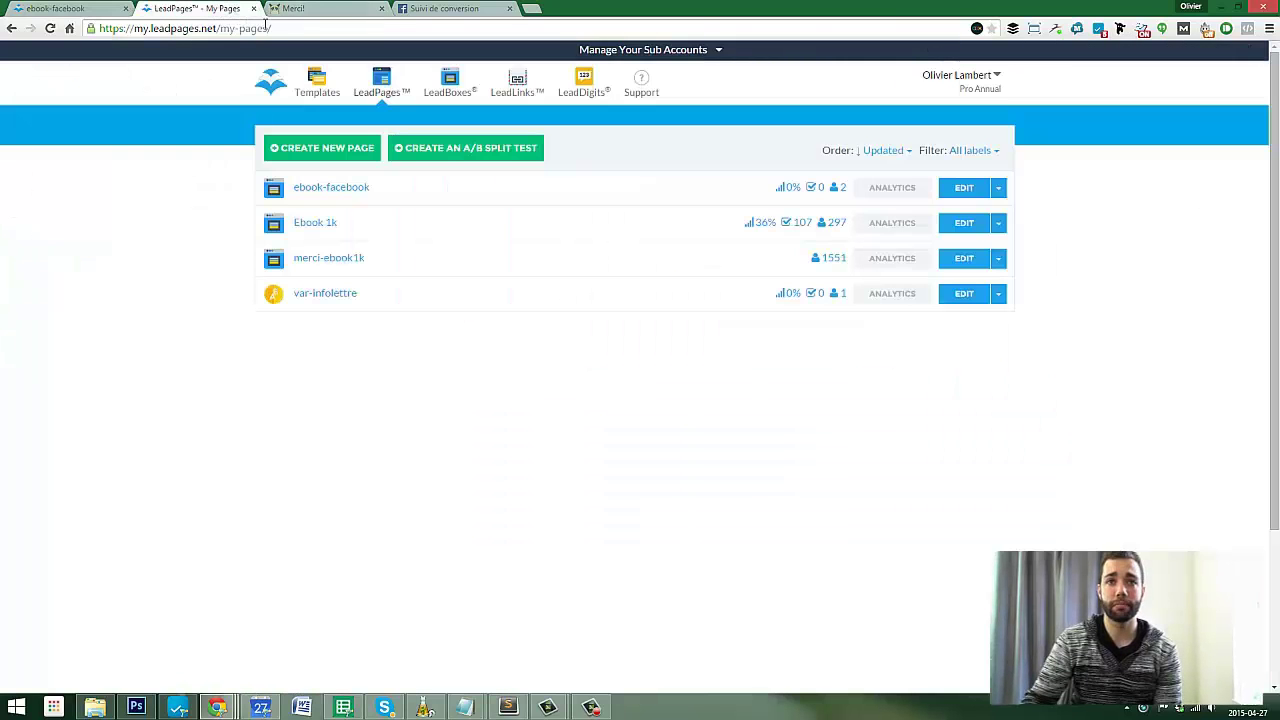
click(318, 11)
key(ctrl+Tab)
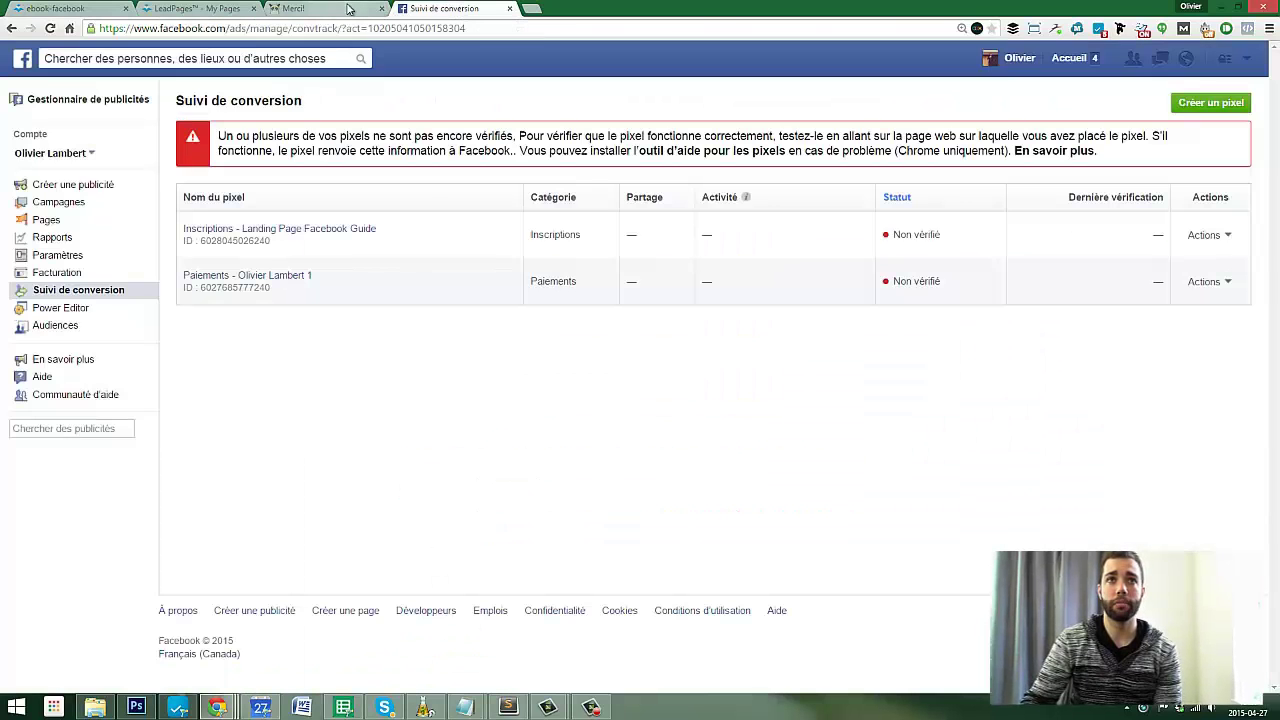
click(318, 11)
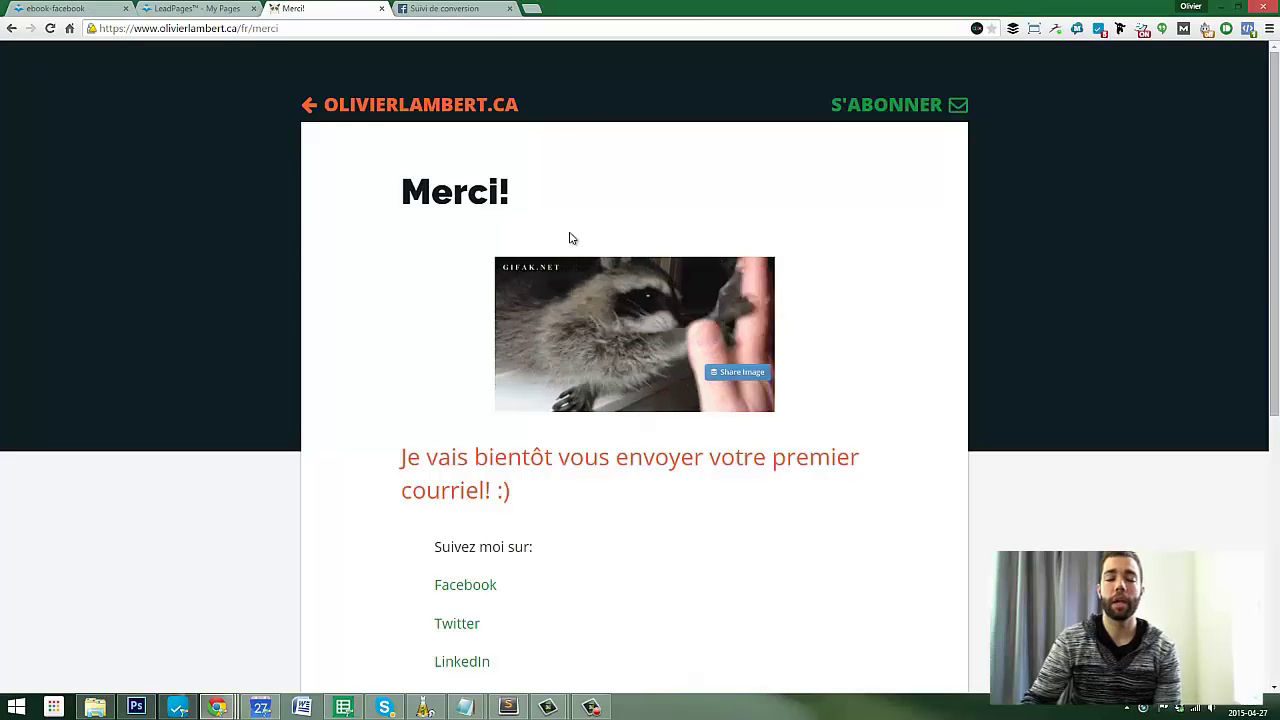
click(418, 10)
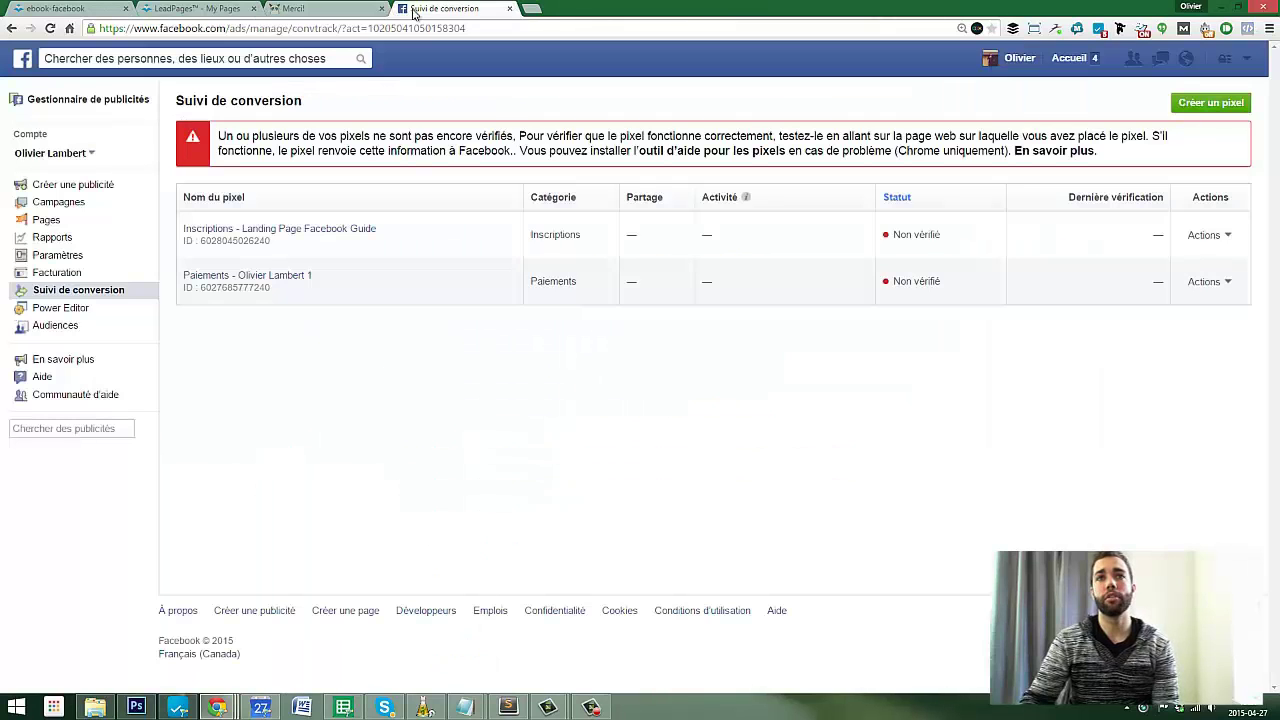
click(336, 8)
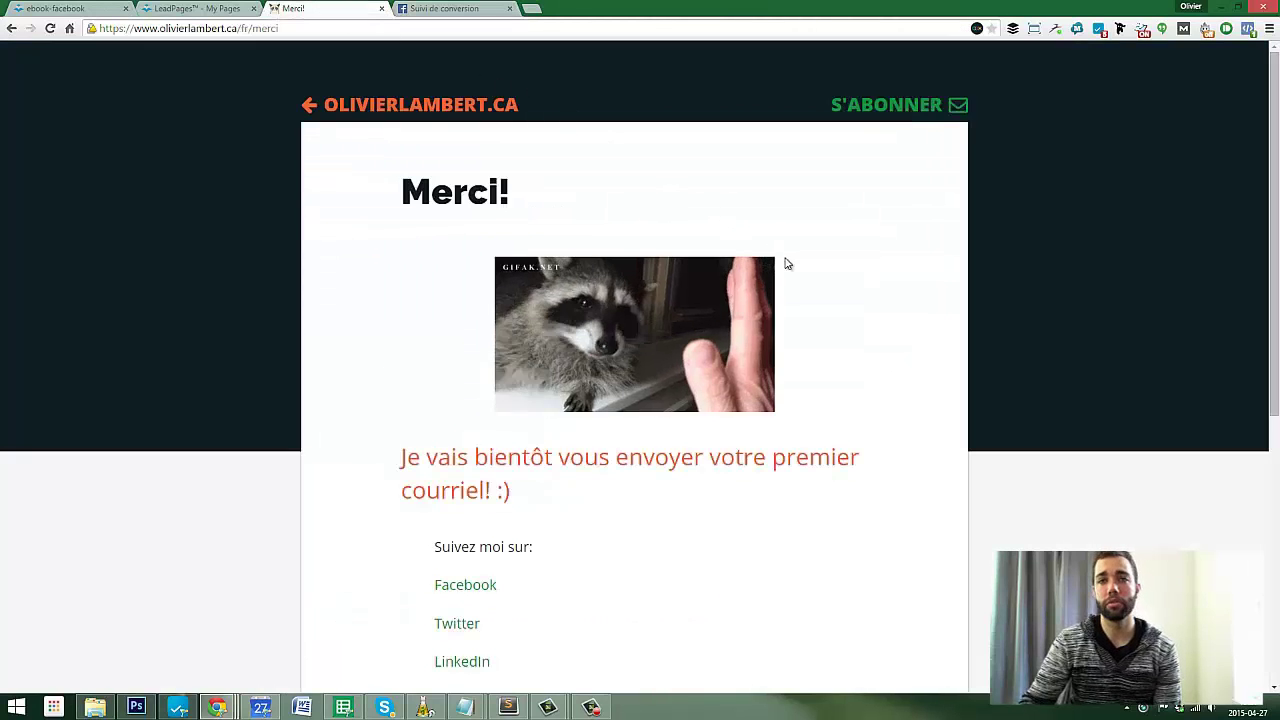
scroll(780, 305, down, 3)
scroll(790, 316, up, 3)
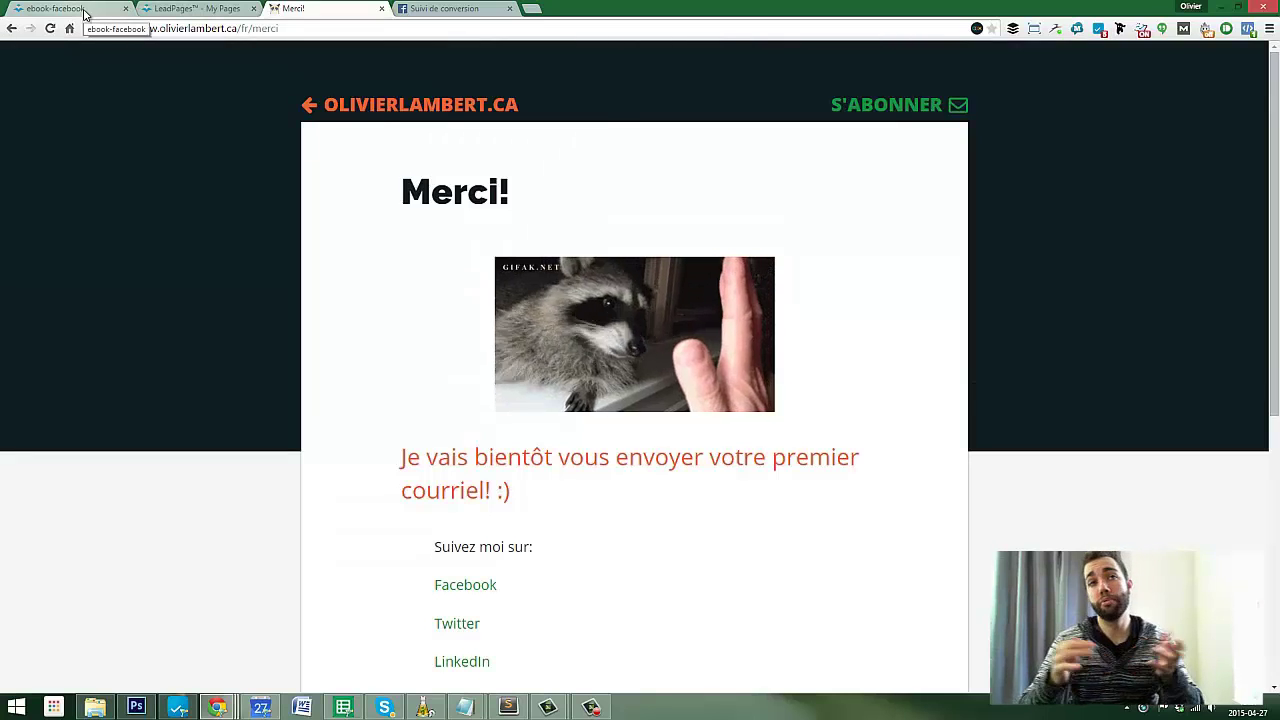
Close the opt-in form editor of the ebook-facebook page and open the page's publishing options
click(85, 10)
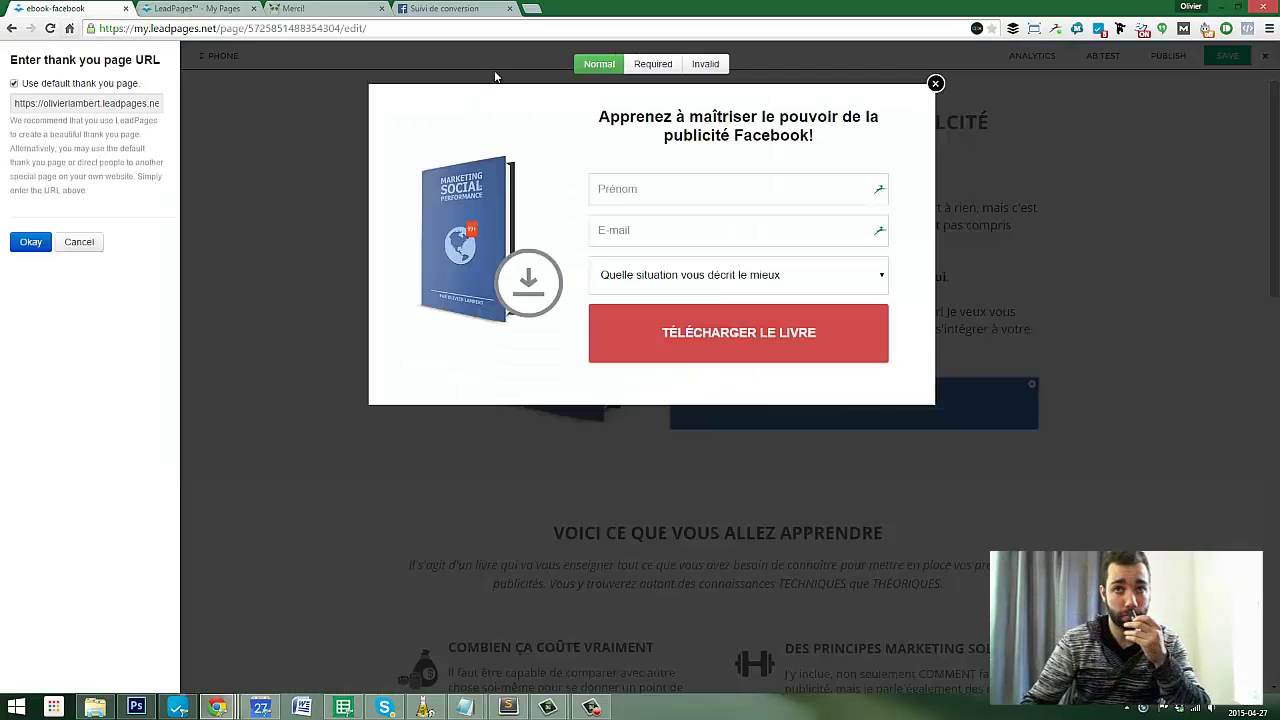
click(937, 80)
click(1168, 56)
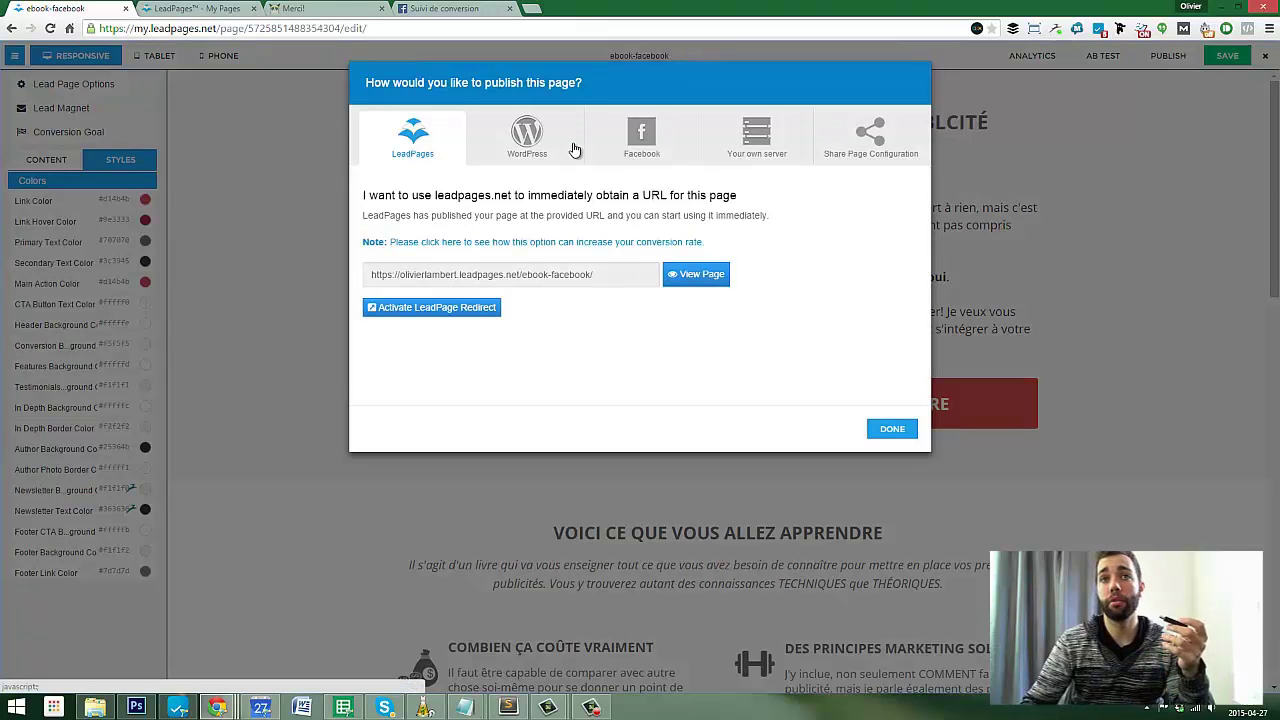
Copy the ebook-facebook page's leadpages.net URL from the publishing options and open the published page in a new browser tab
click(578, 284)
key(ctrl+c)
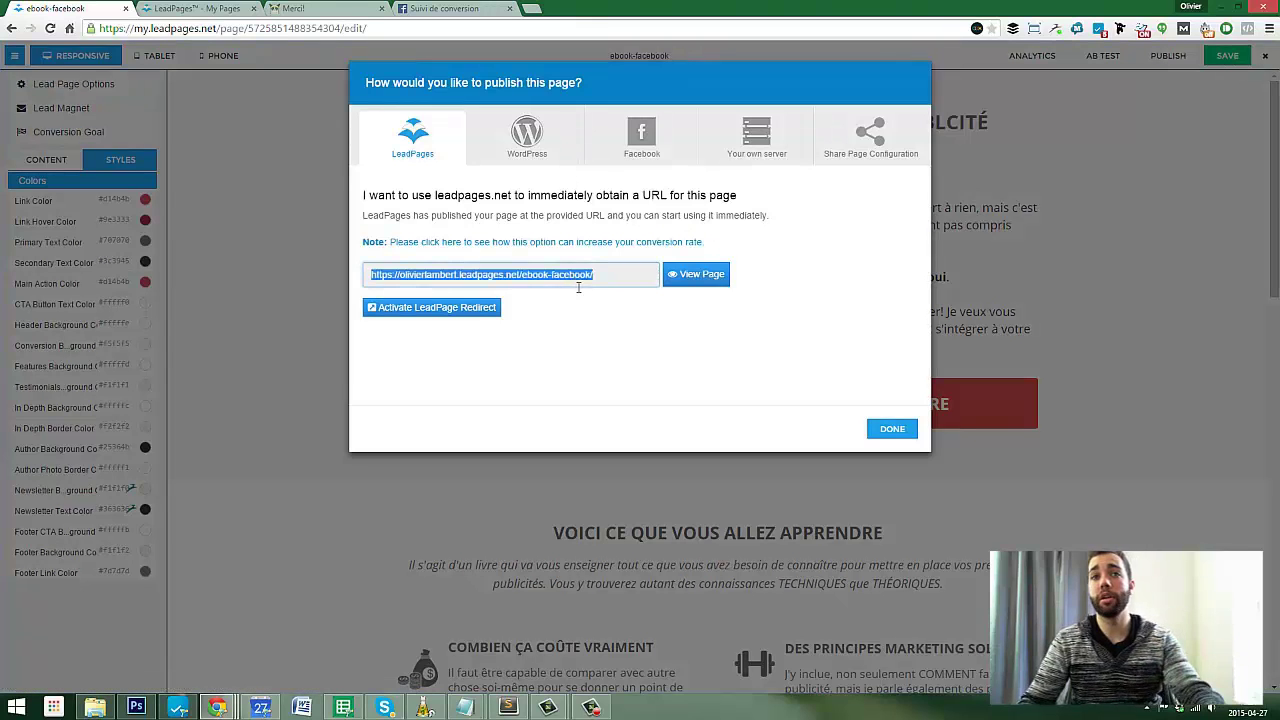
key(ctrl+t)
key(ctrl+v)
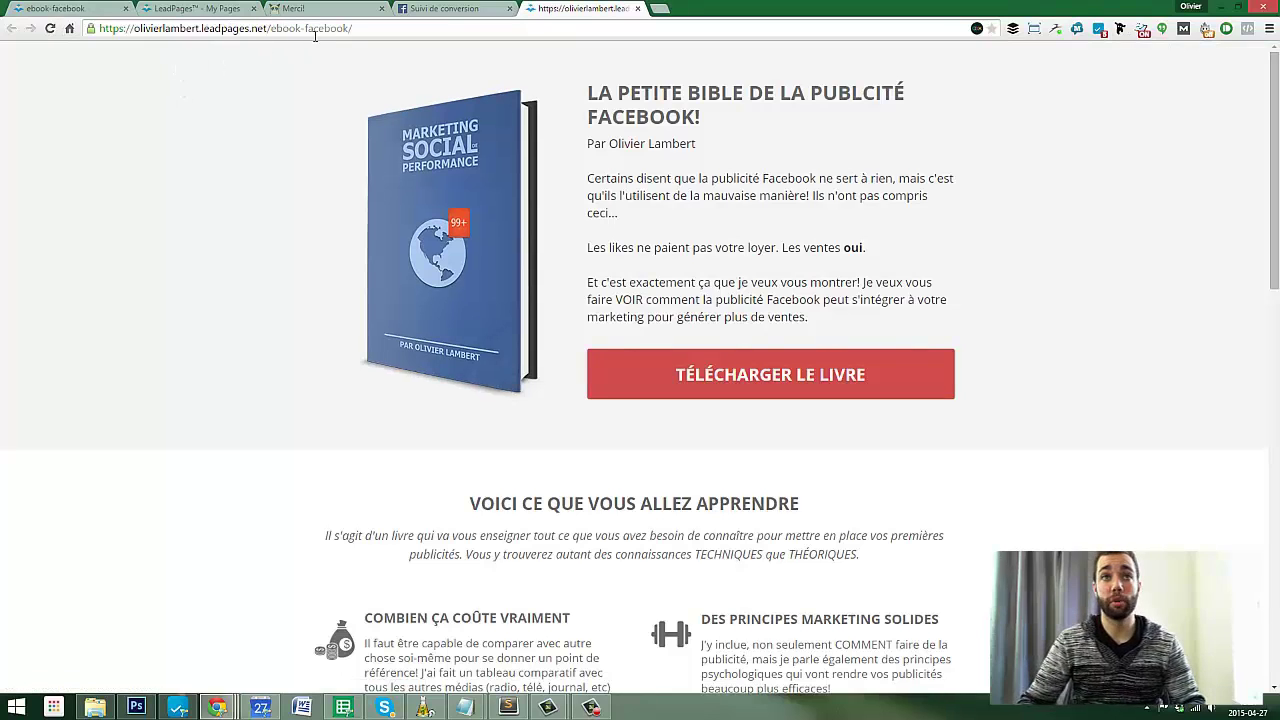
Open the landing page's copy hosted on the author's own domain at /page/ebook-facebook.html in the same browser tab
click(298, 22)
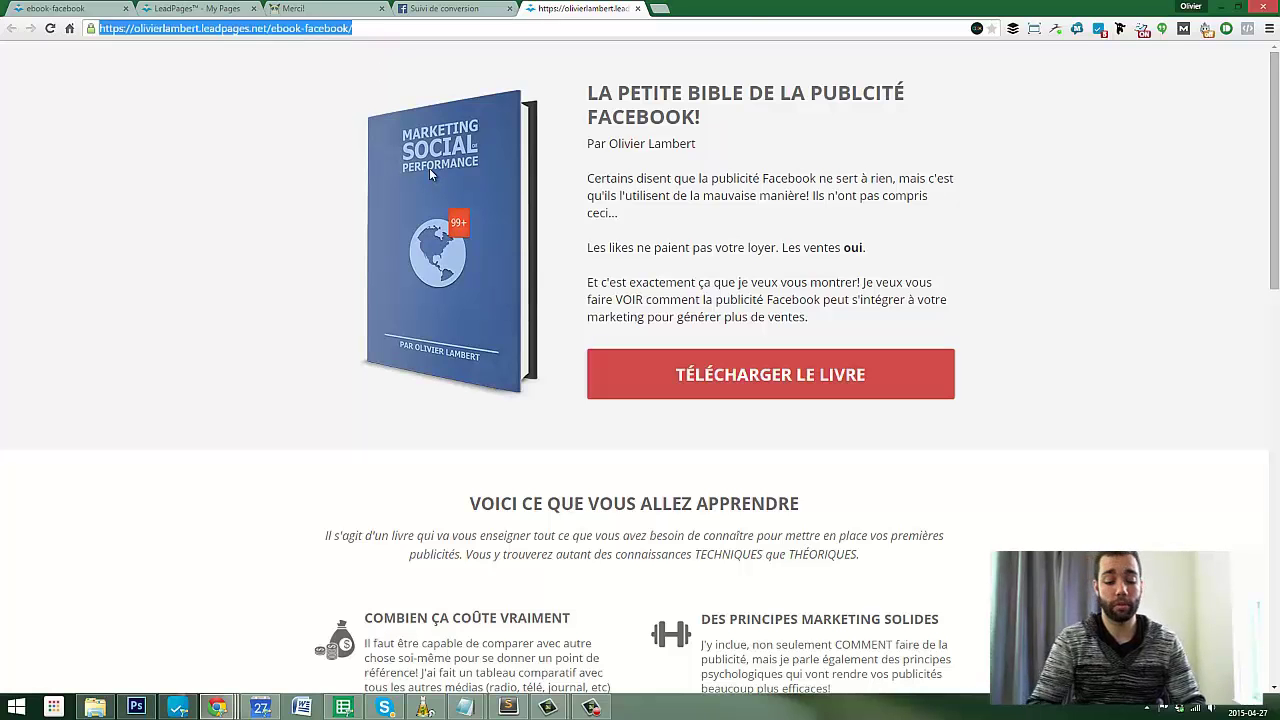
text(olivierlambert.ca)
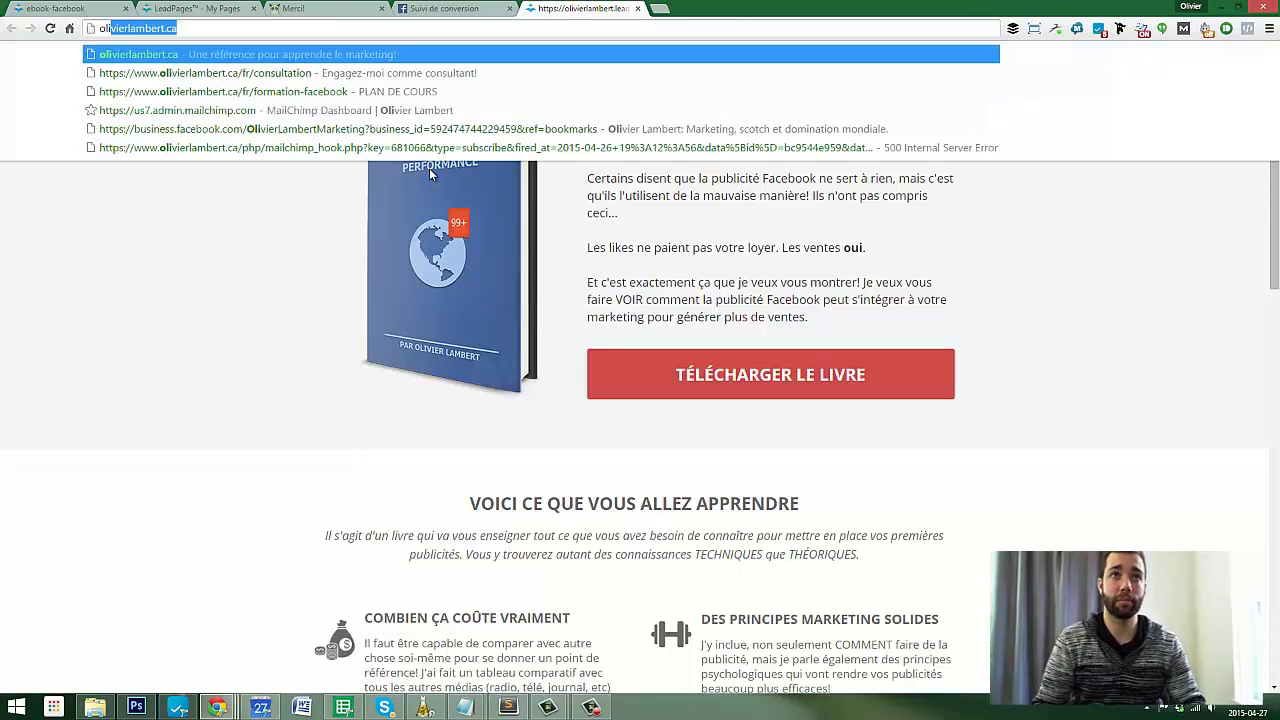
key(Right)
text(/page)
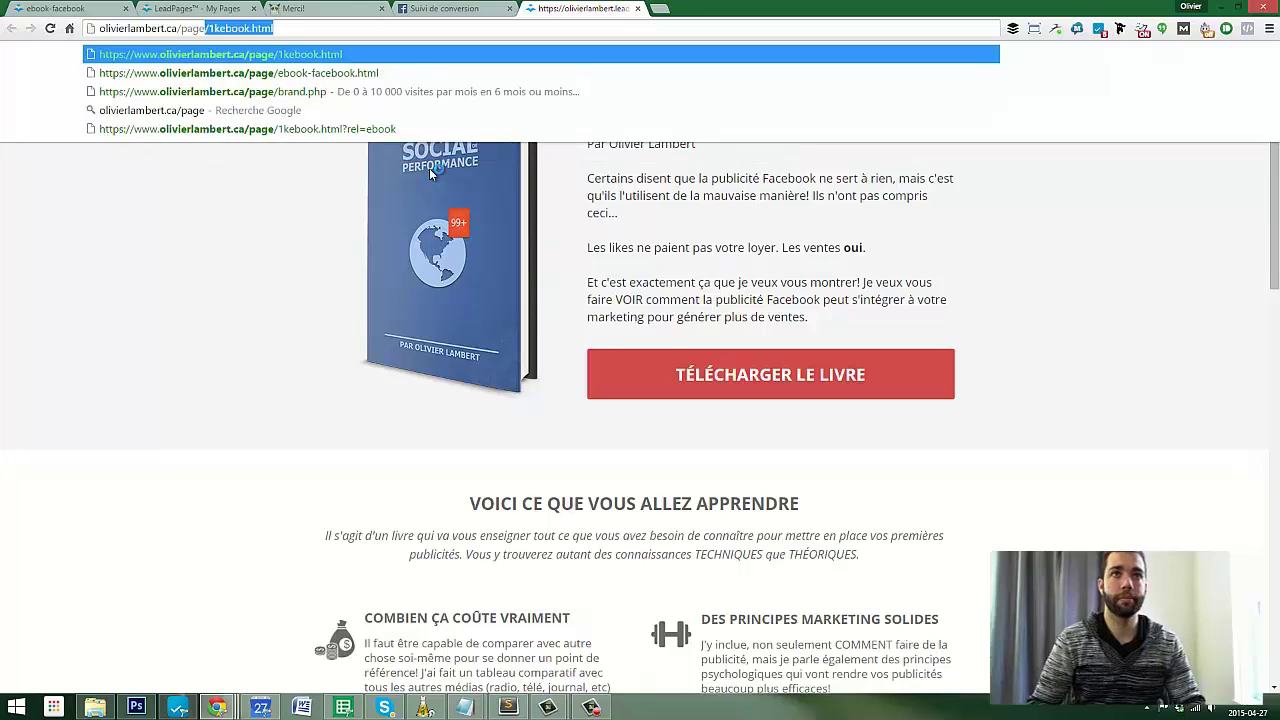
key(Down)
key(Return)
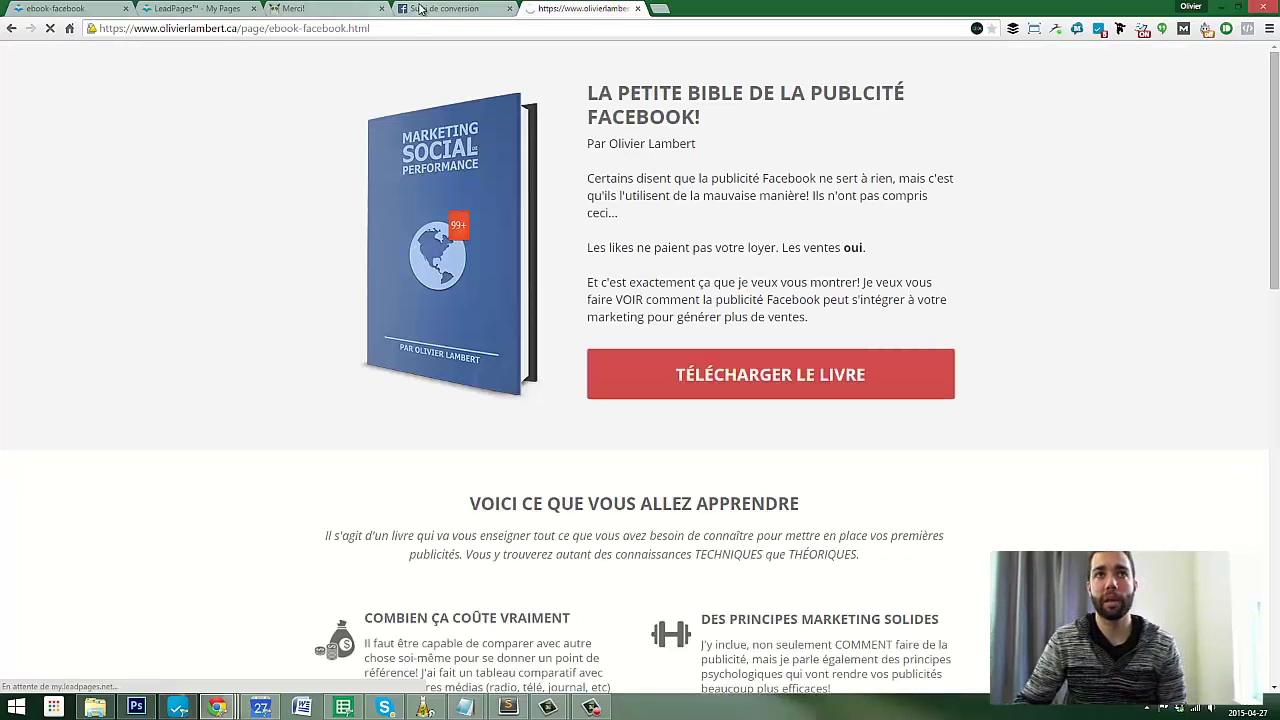
Review the WordPress, Facebook, own-server and Share Page Configuration publishing options of the ebook-facebook page
click(100, 8)
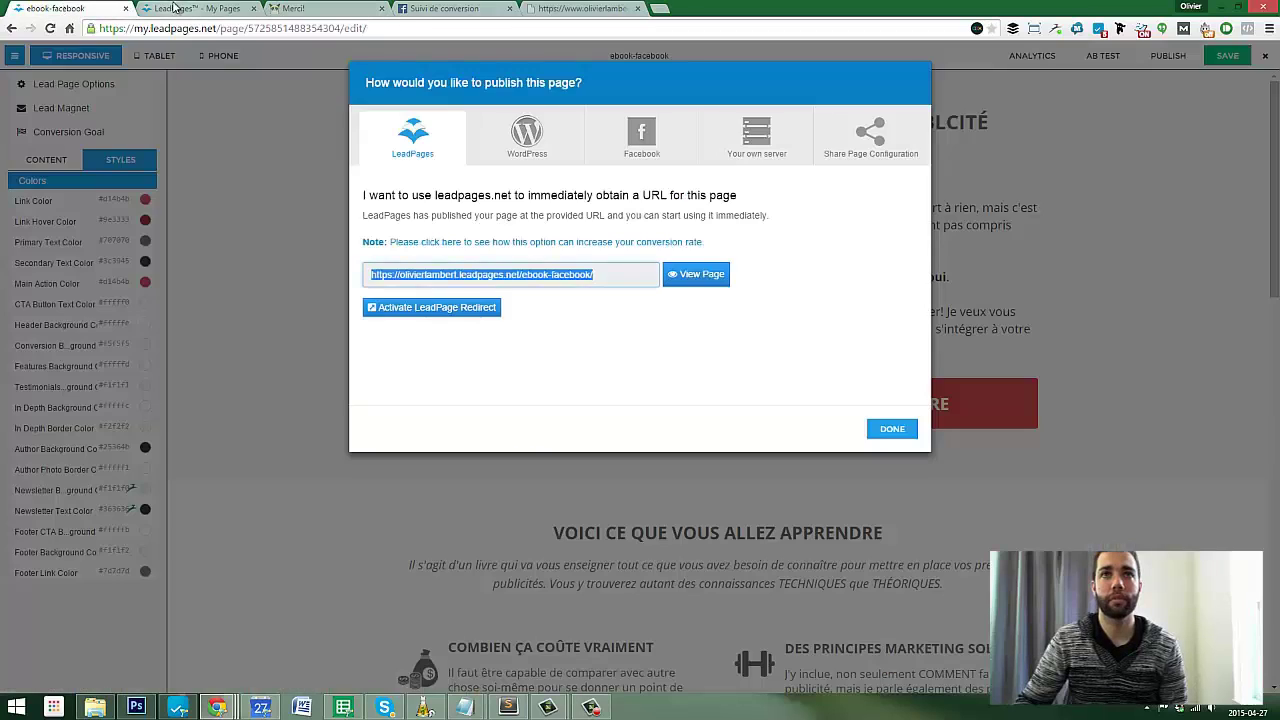
click(524, 140)
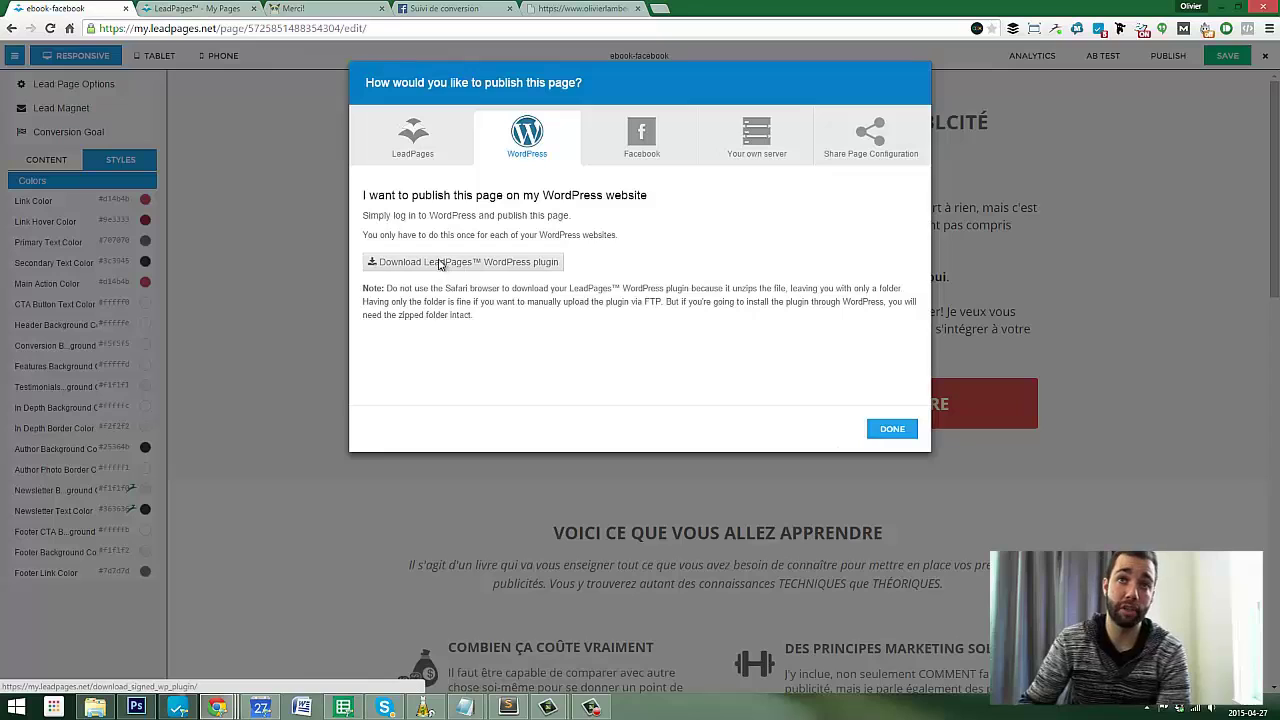
click(640, 135)
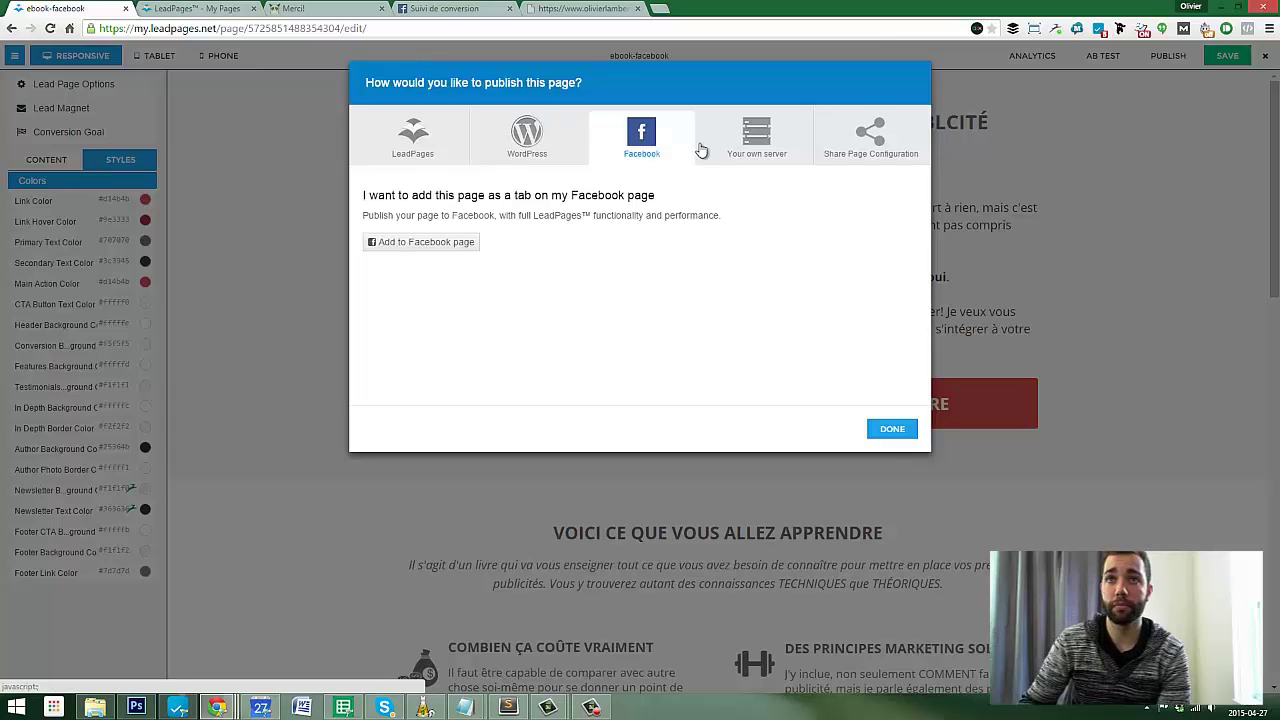
click(740, 136)
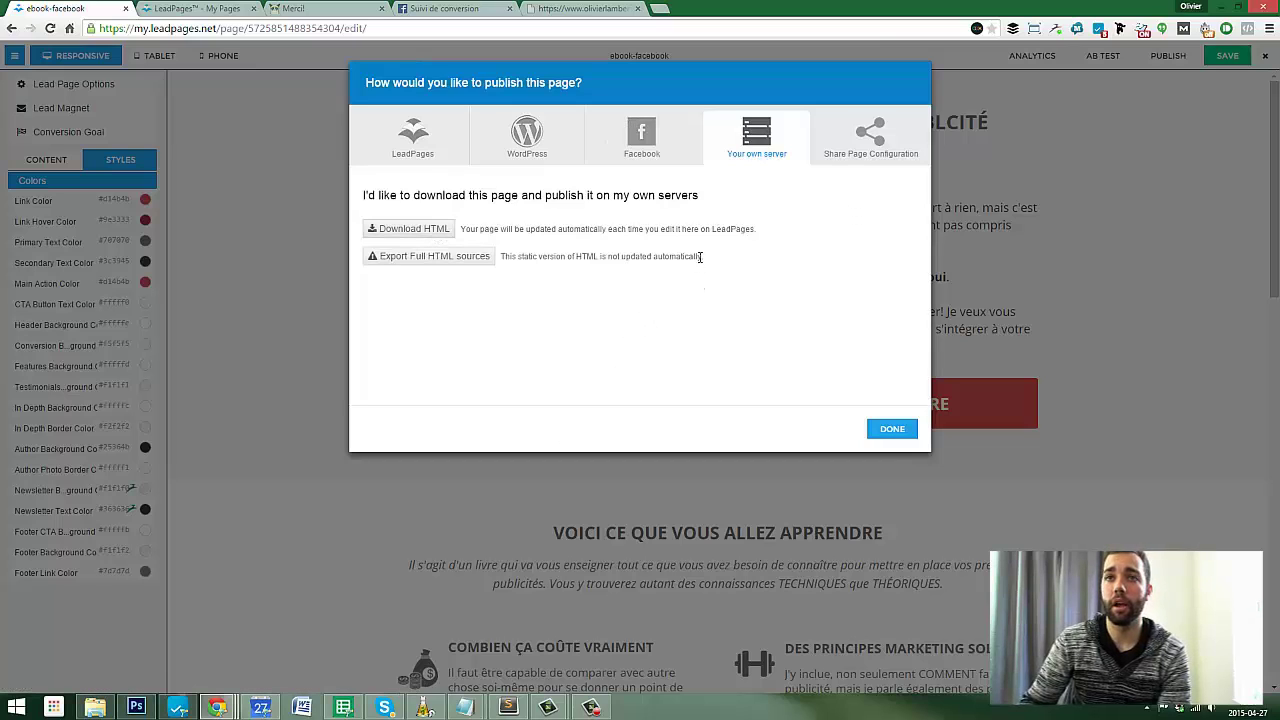
drag(701, 257, 403, 195)
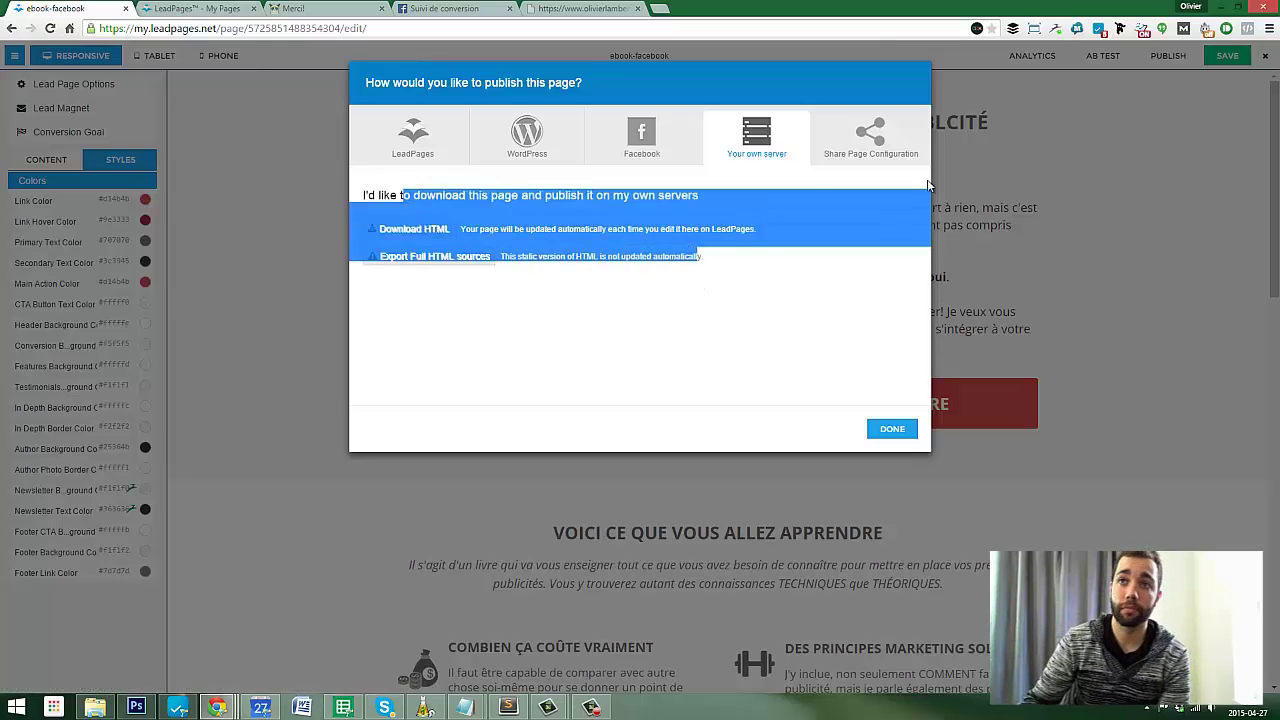
click(848, 155)
Return to the LeadPages publishing option, select the page's URL and finish the publishing dialog
click(403, 153)
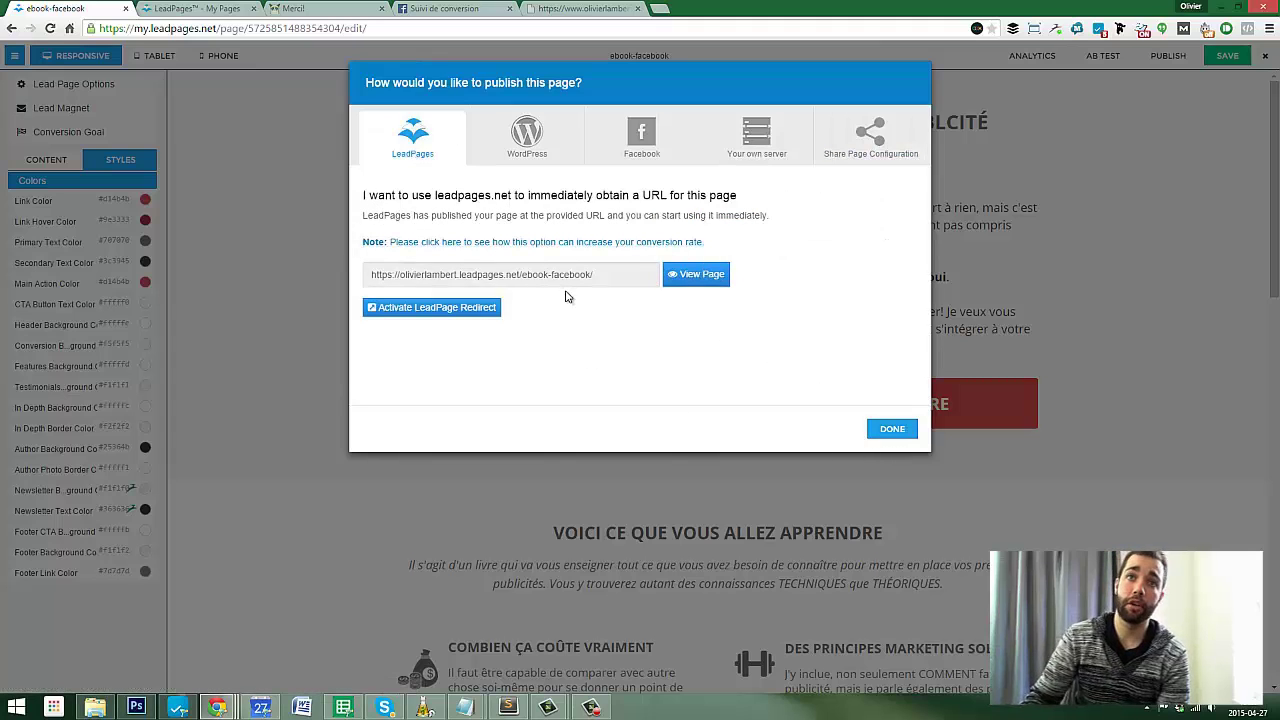
click(500, 274)
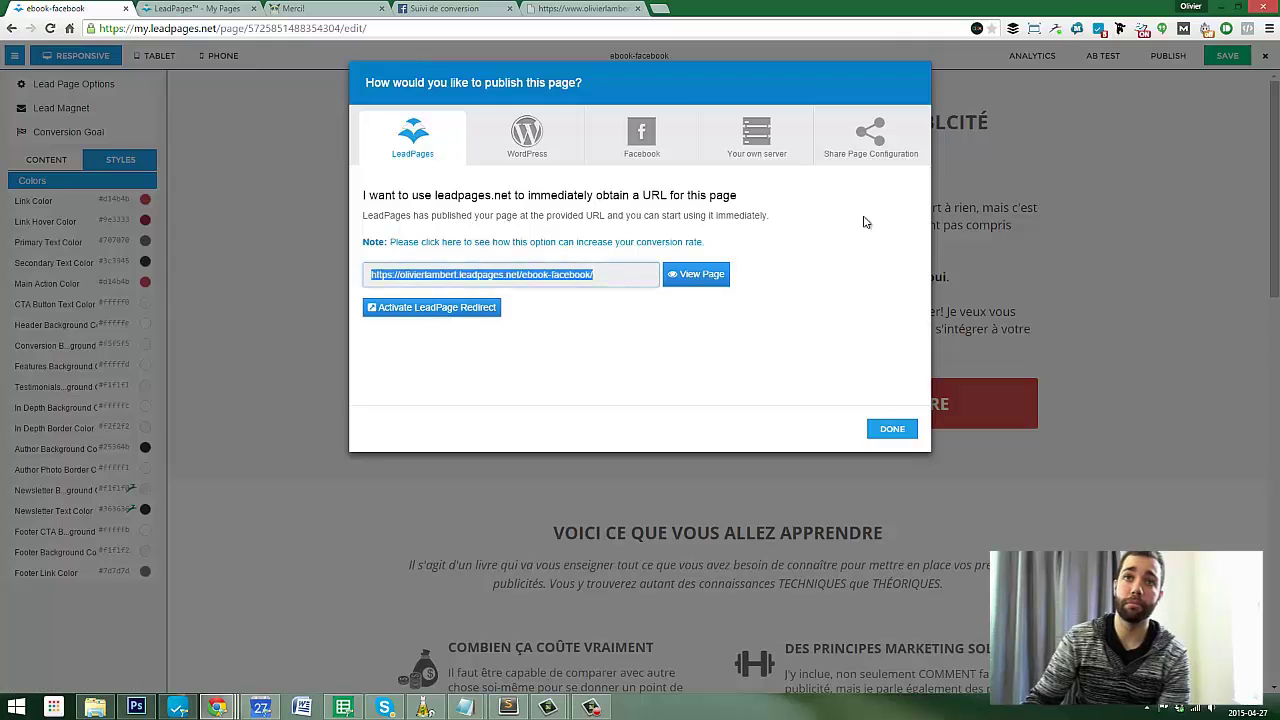
click(895, 429)
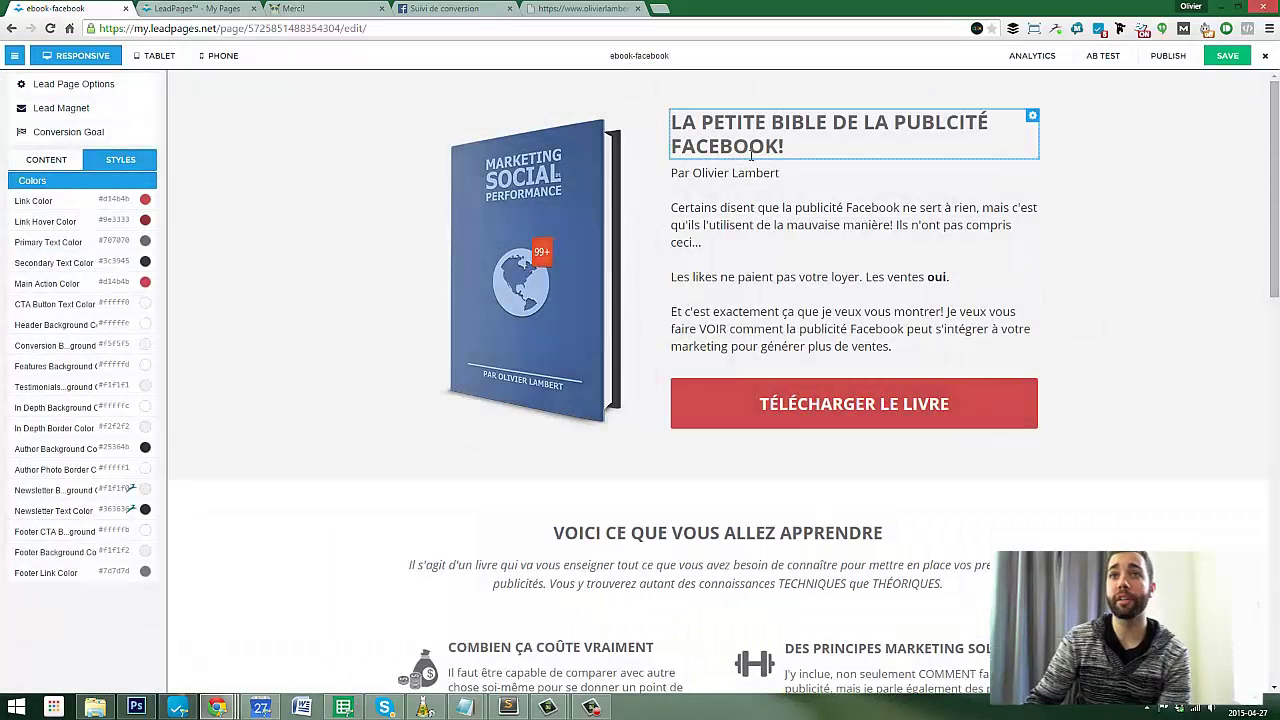